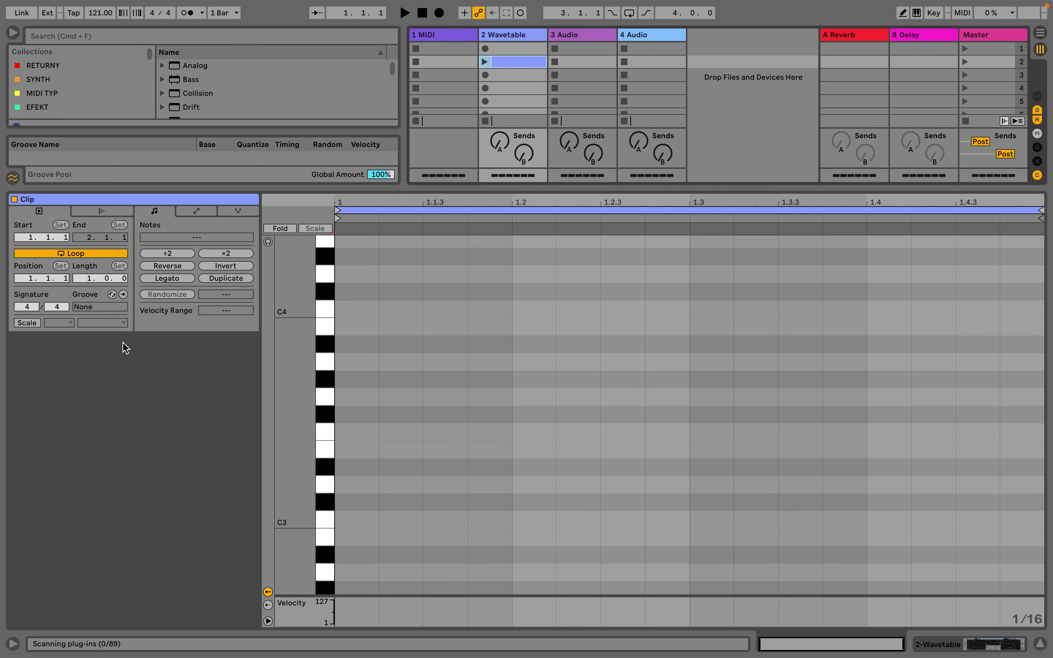
Turn on the clip's scale, set it to F Major, and limit the piano roll to the scale's notes
left_click(27, 322)
left_click(66, 325)
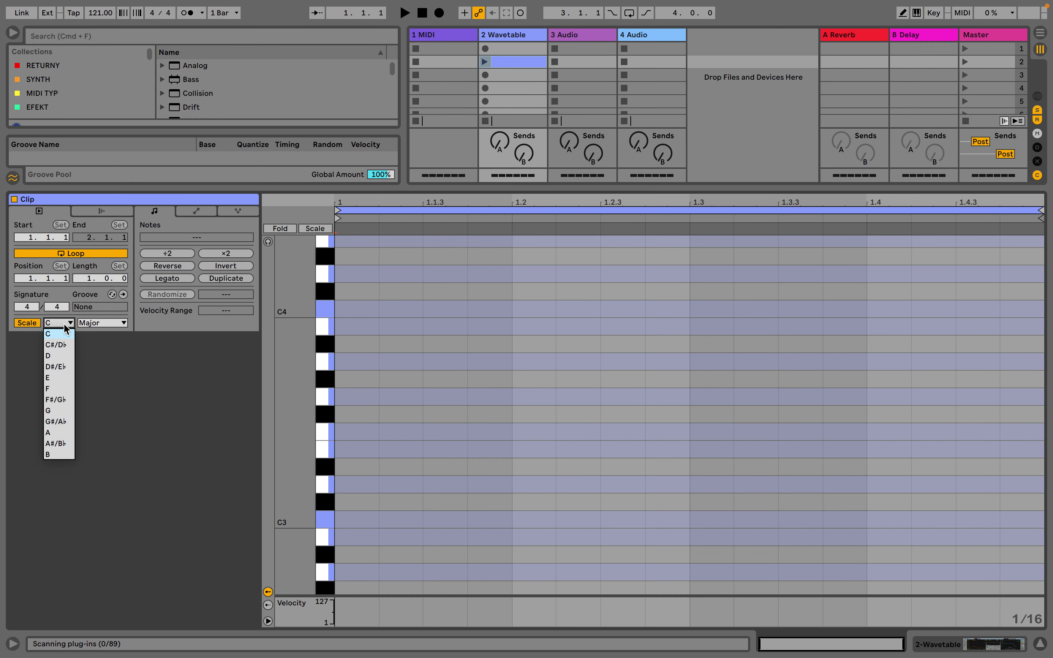
left_click(48, 378)
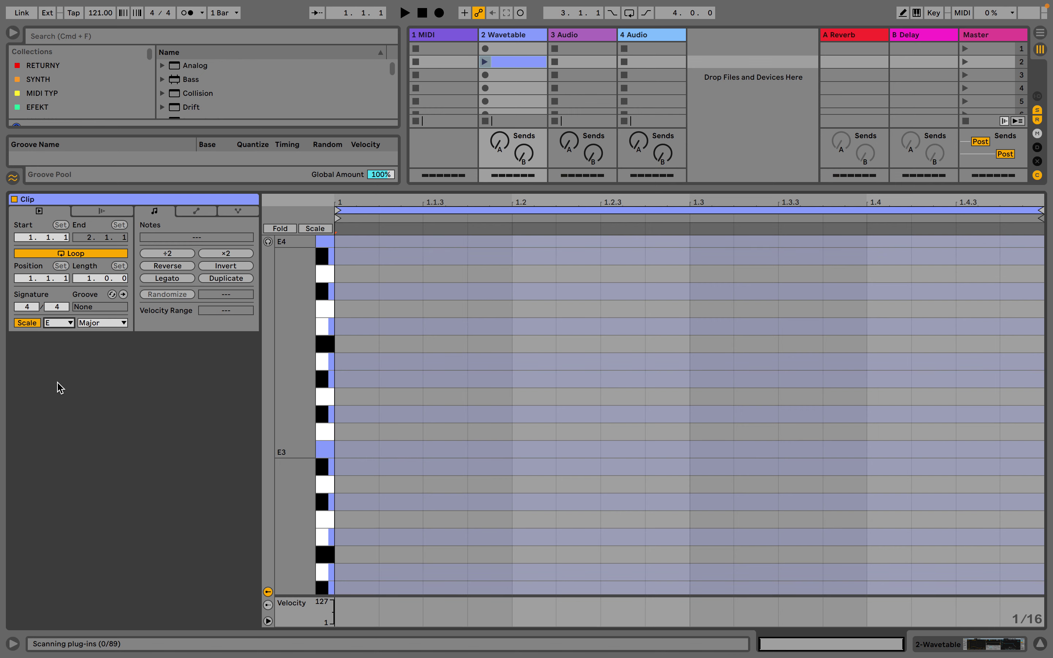
key("Down")
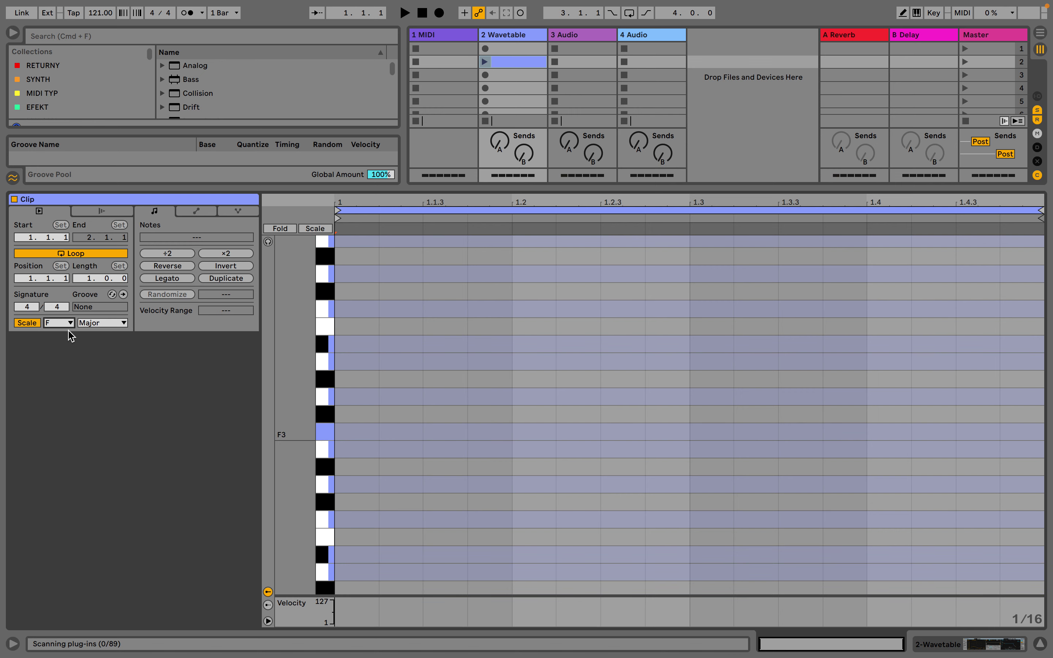
left_click(314, 228)
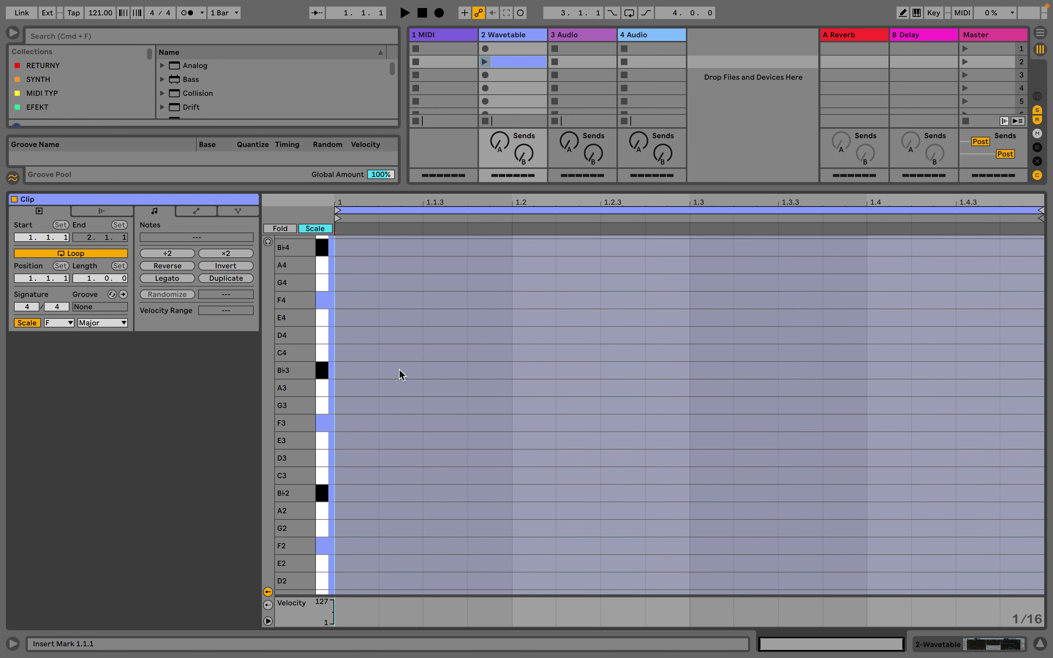
Draw a sixteenth-note F major chord of F2, A2 and C3 at the start of the clip
key("b")
scroll(353, 485, "down", 2)
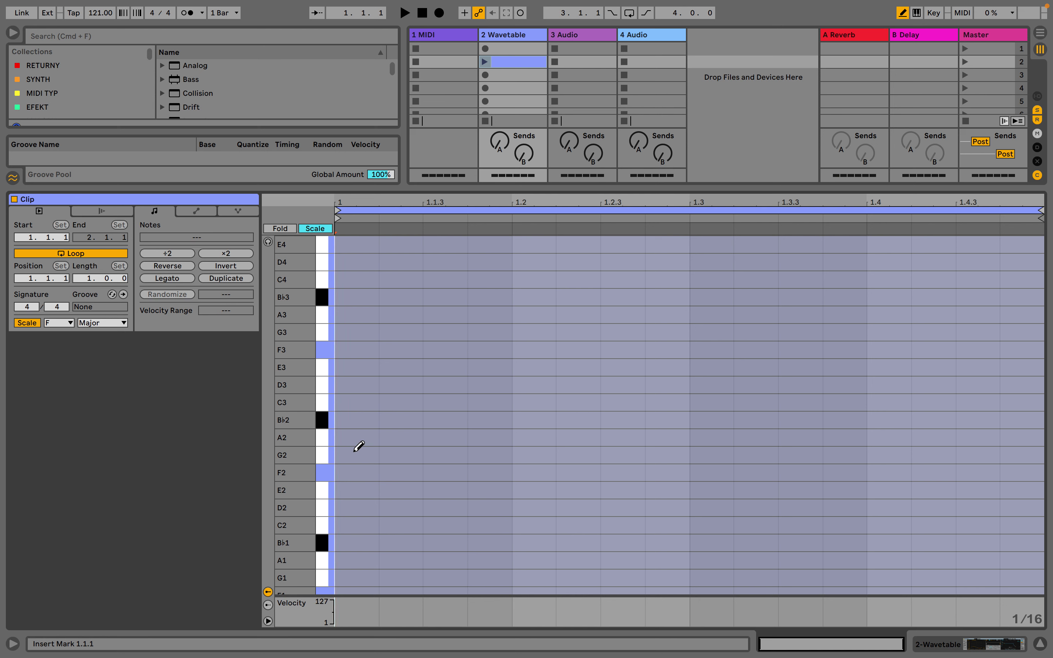
left_click(356, 473)
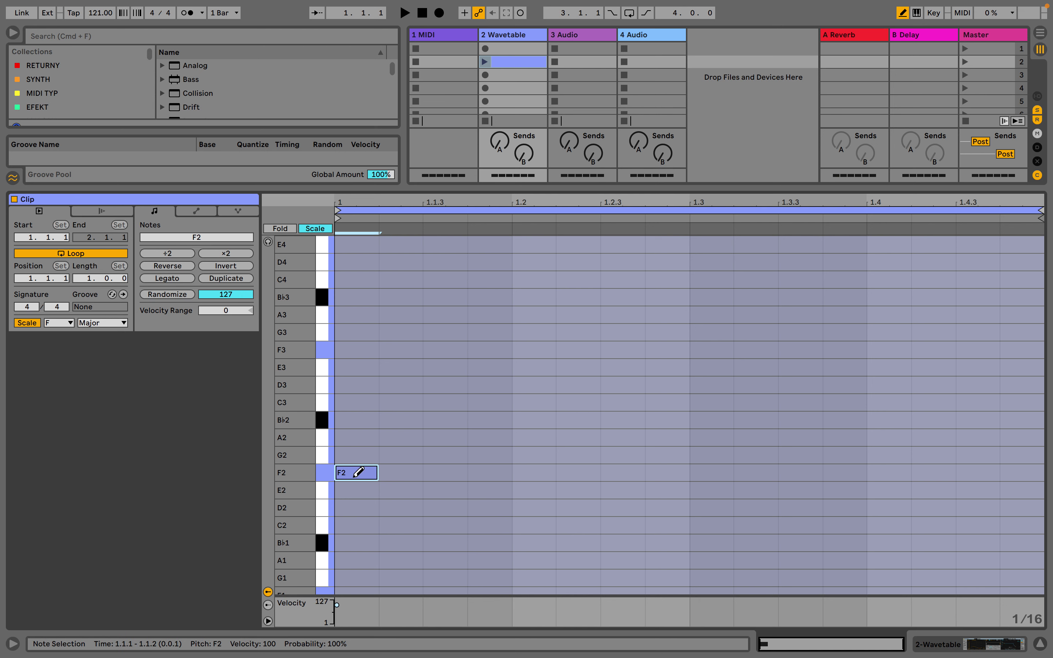
left_click(355, 438)
left_click(357, 402)
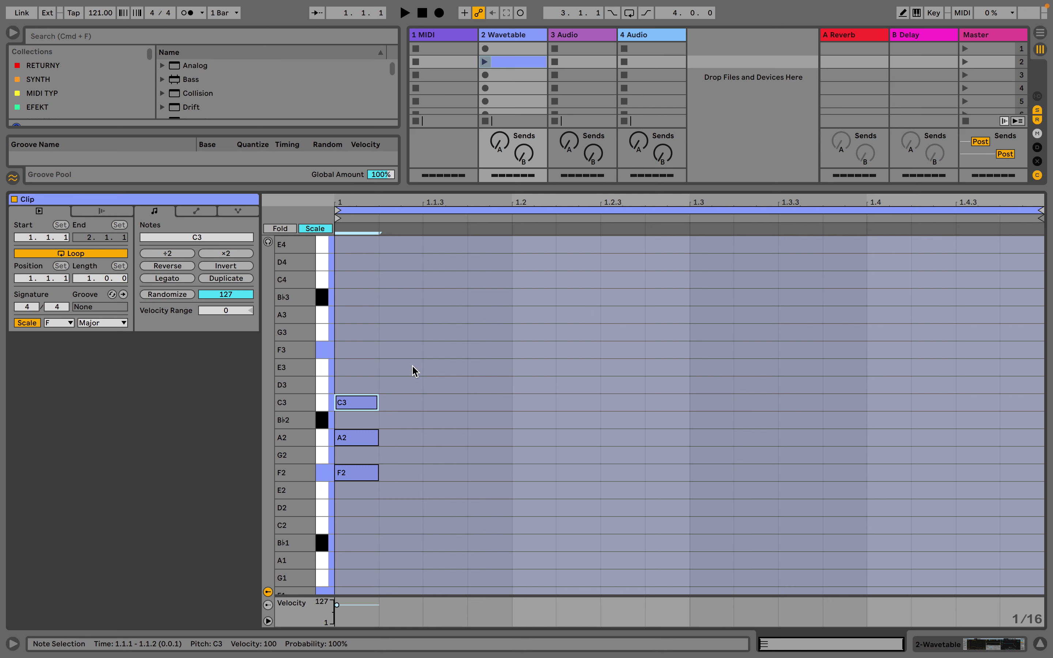
Duplicate the chord to beat 1.2 and duplicate the clip's content to make a two-bar loop
left_click_drag(513, 369, 346, 503)
key("super+d")
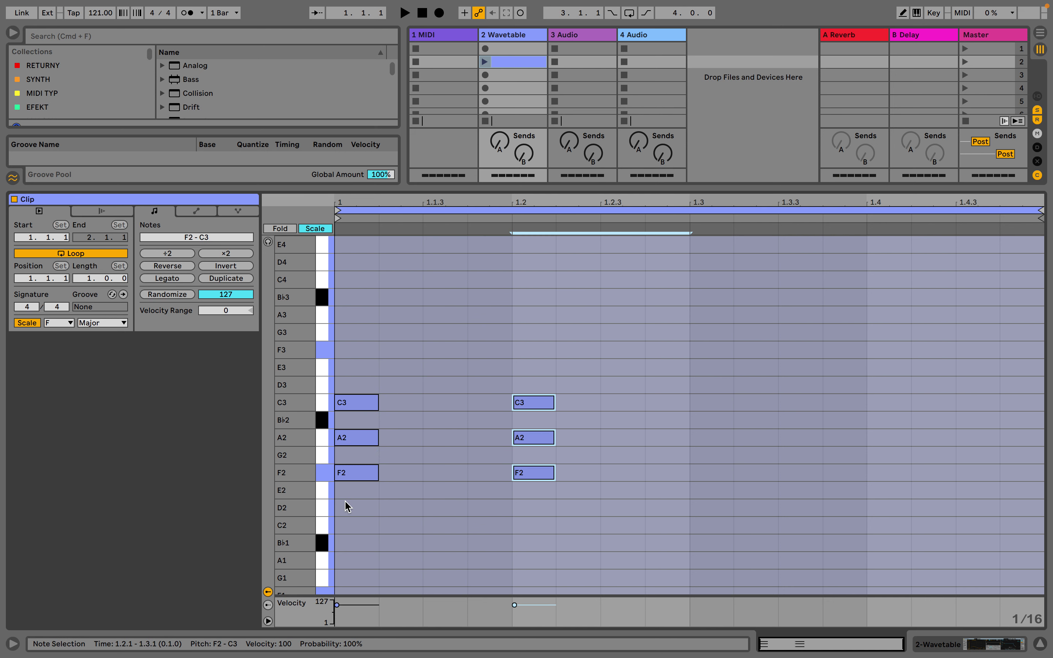
left_click(218, 281)
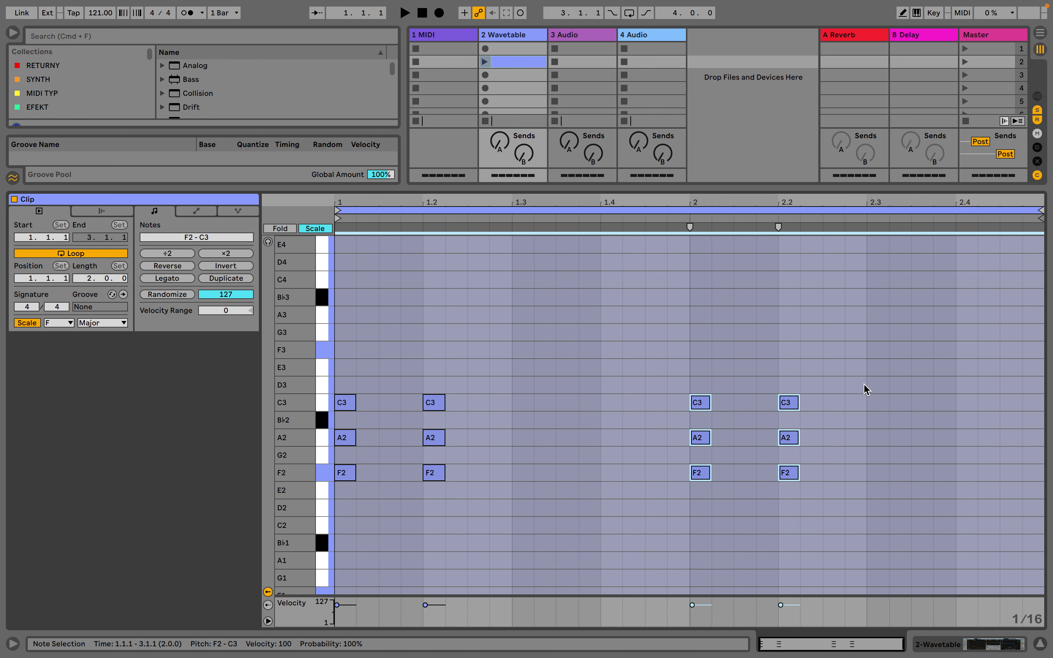
Copy the chord at 2.2 to 2.2.4, 2.3.3 and 2.4.2, quantizing the first copy to the grid
left_click_drag(845, 388, 774, 494)
key("super+d")
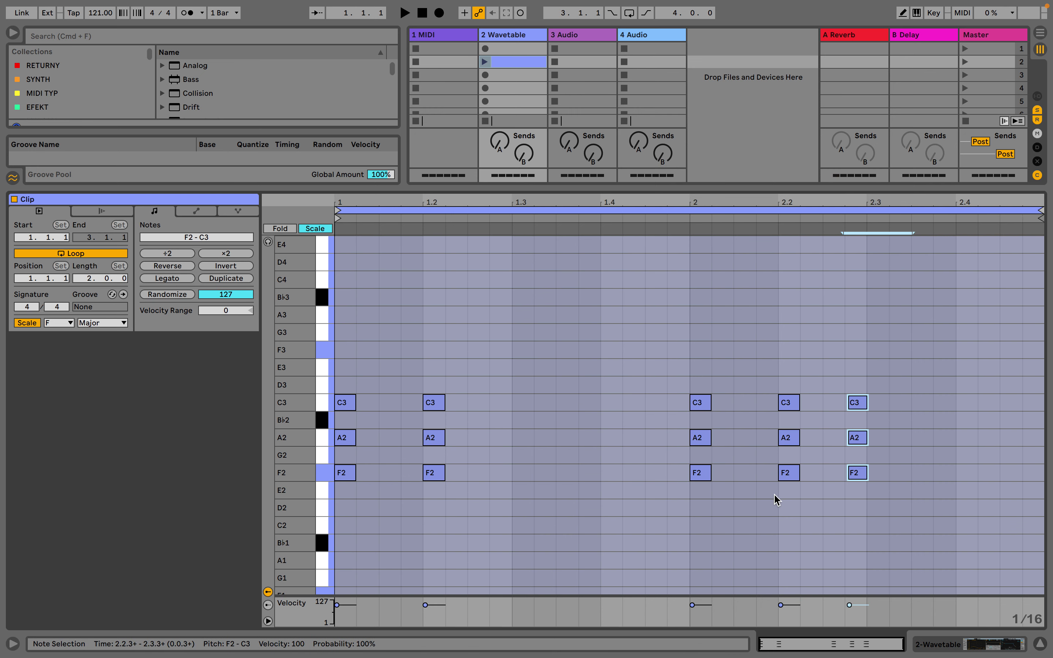
key("super+u")
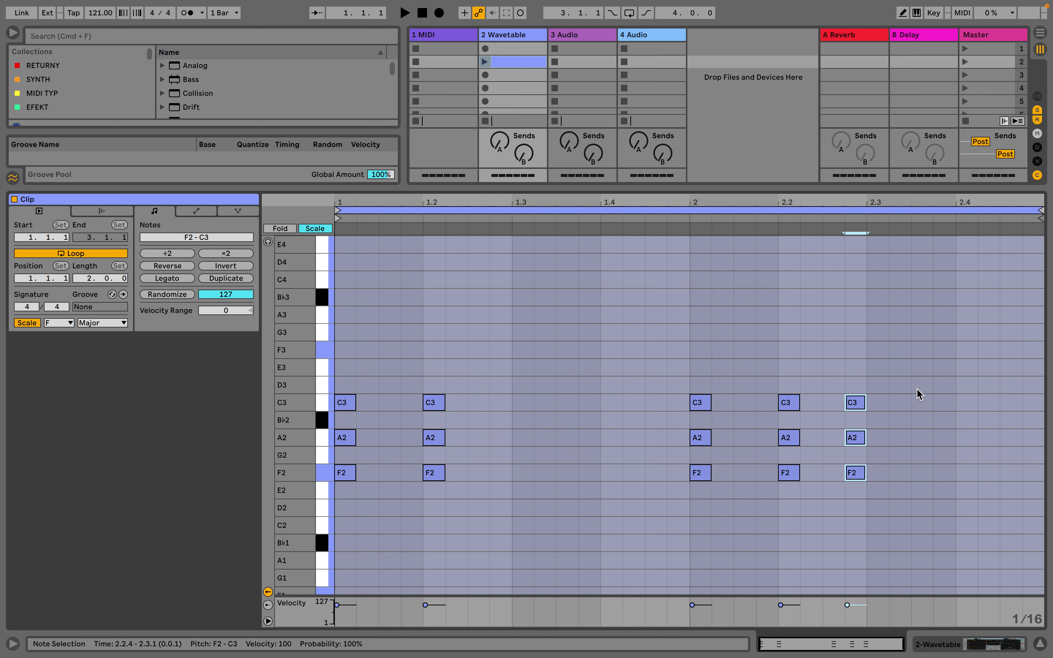
left_click_drag(909, 386, 842, 493)
key("super+d")
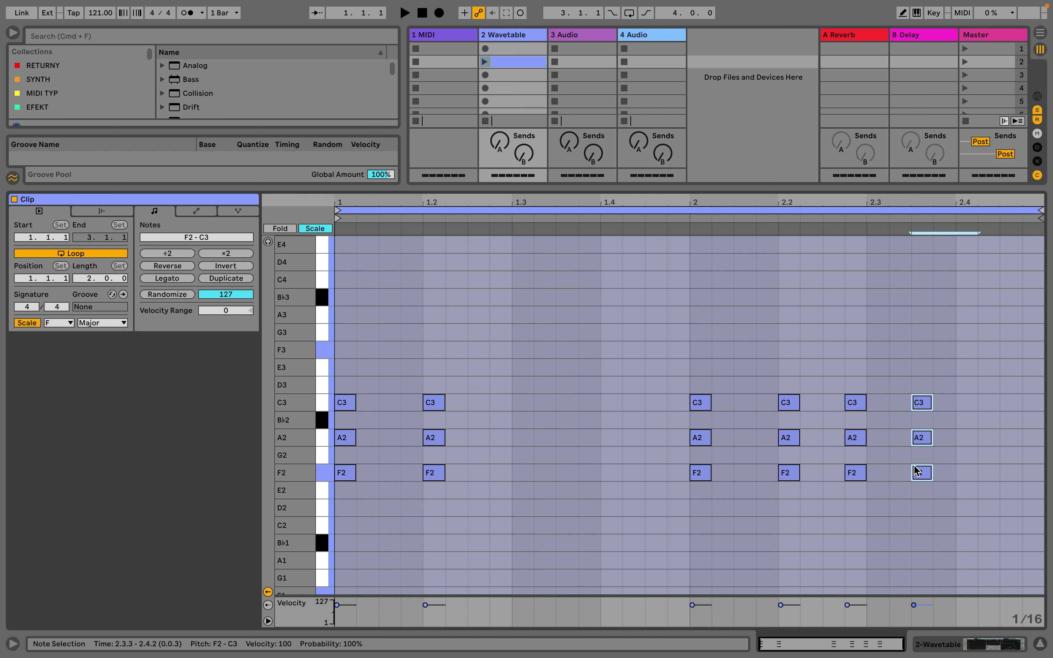
left_click_drag(924, 478, 987, 473)
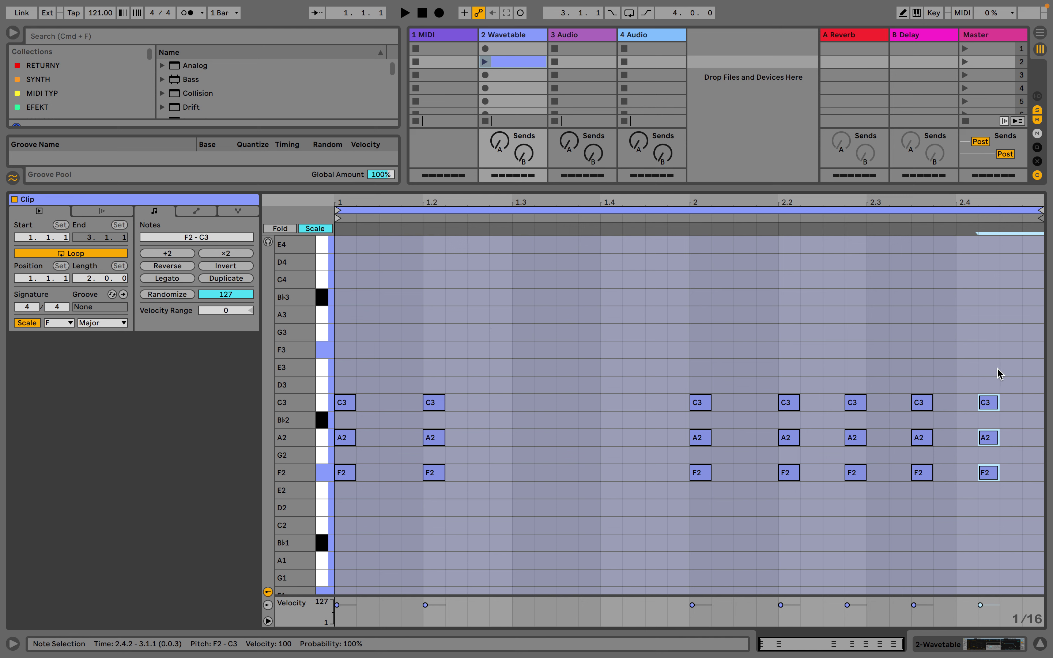
Shift the last three chords of bar 2 later so the group starts at 2.3.1
left_click_drag(1027, 379, 842, 490)
left_click(843, 490)
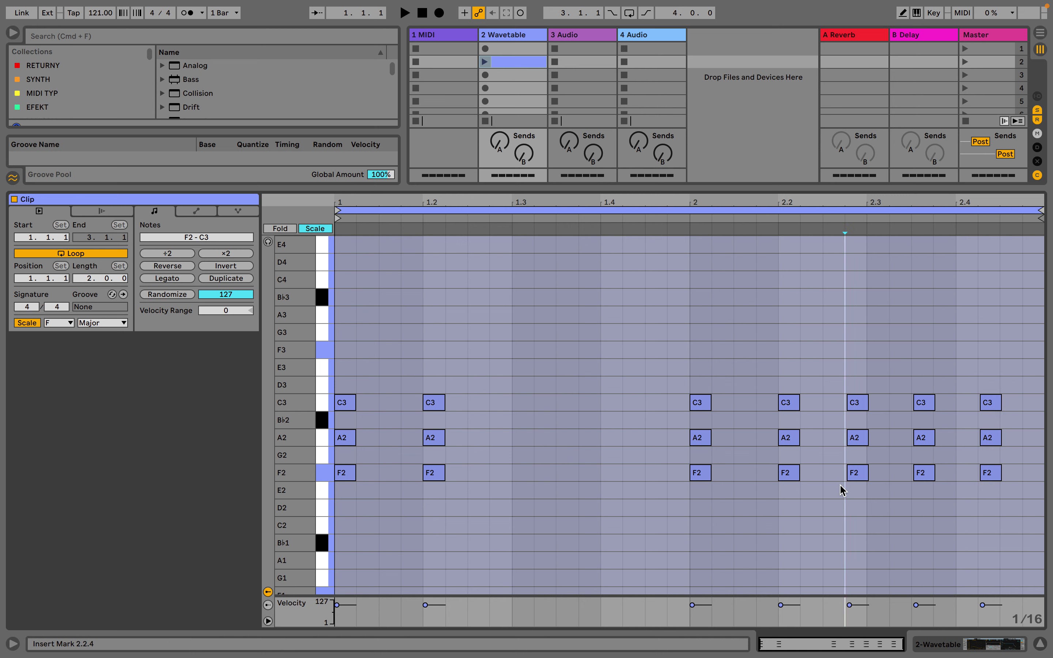
key("Right")
key("Right")
left_click_drag(1029, 387, 842, 513)
key("Right")
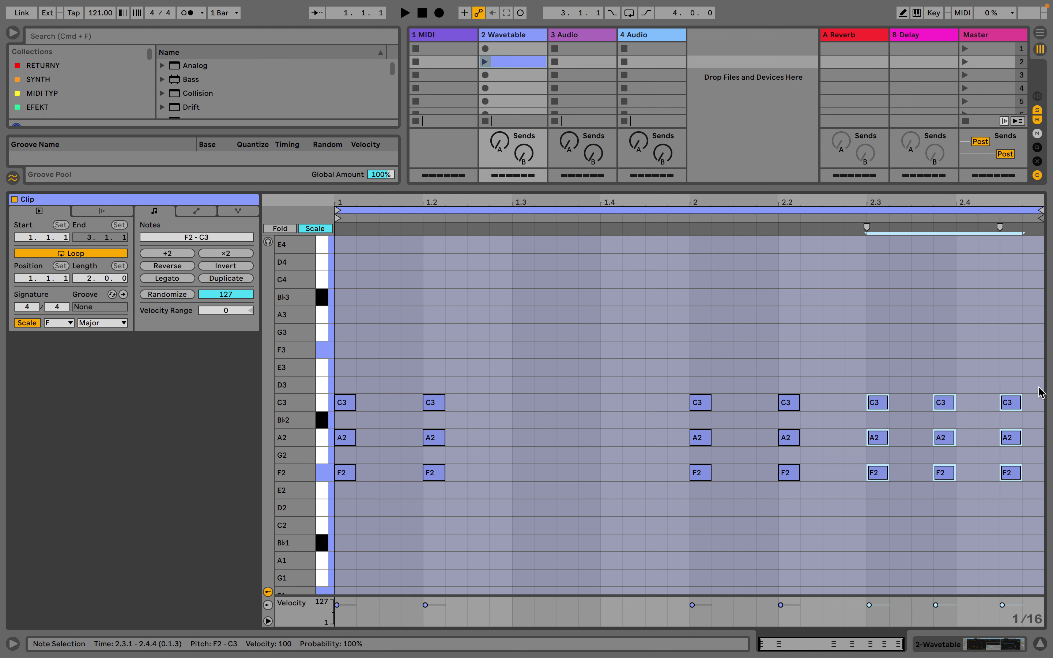
Duplicate the clip's content to make a four-bar loop and delete the chords copied into bar 4
left_click(226, 279)
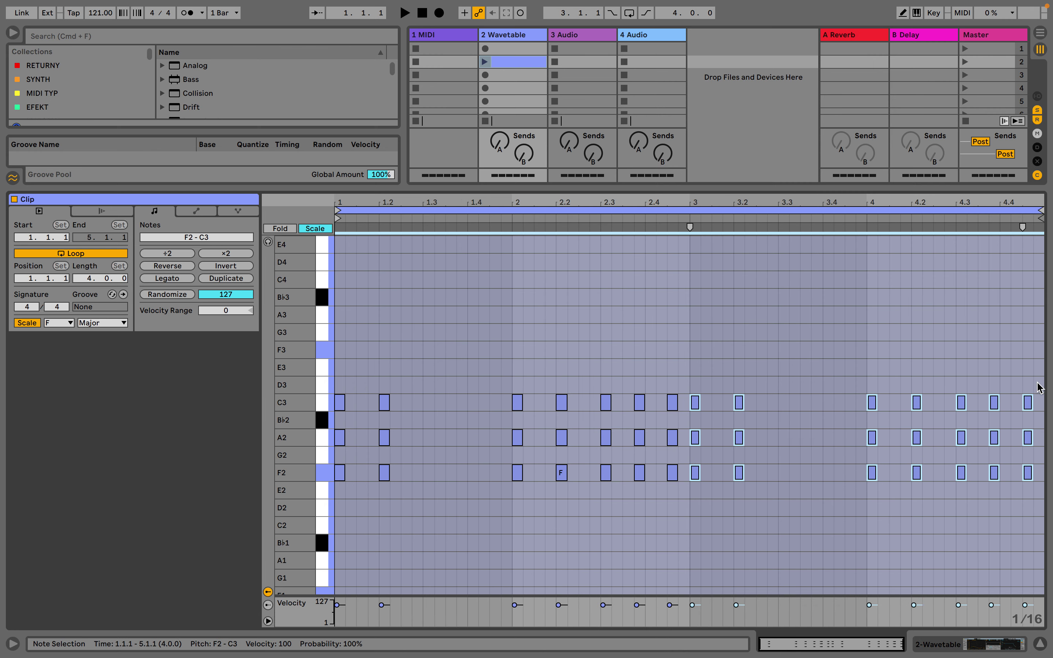
left_click_drag(1038, 384, 812, 518)
key("Delete")
Shift both chords in bar 3 a sixteenth note later, and move the second one back to 3.2.1
left_click_drag(847, 332, 688, 498)
key("Right")
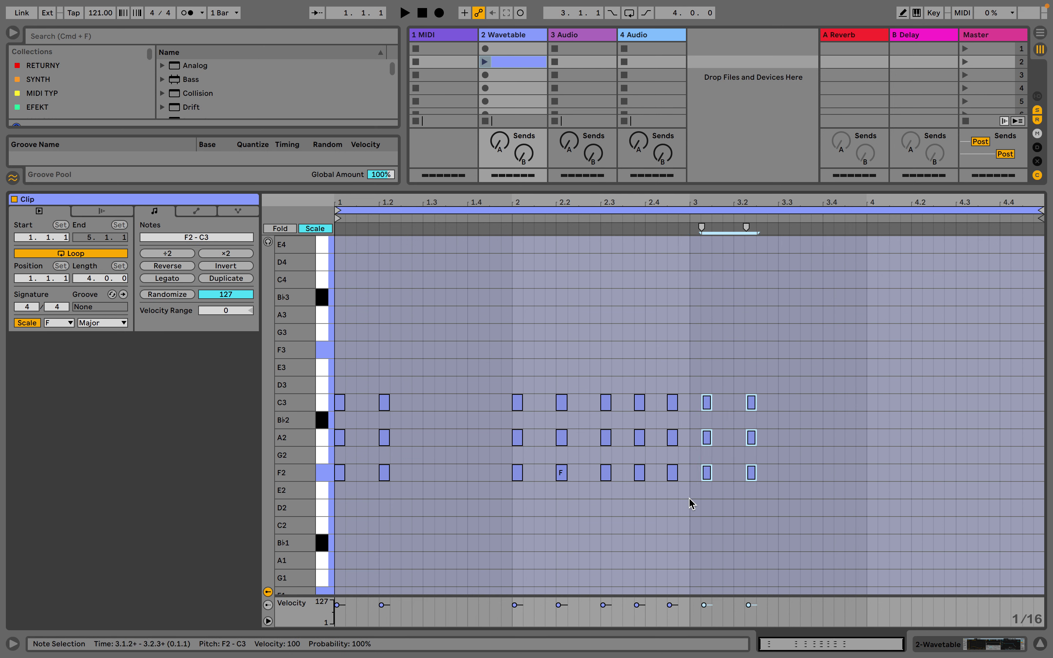
left_click(901, 369)
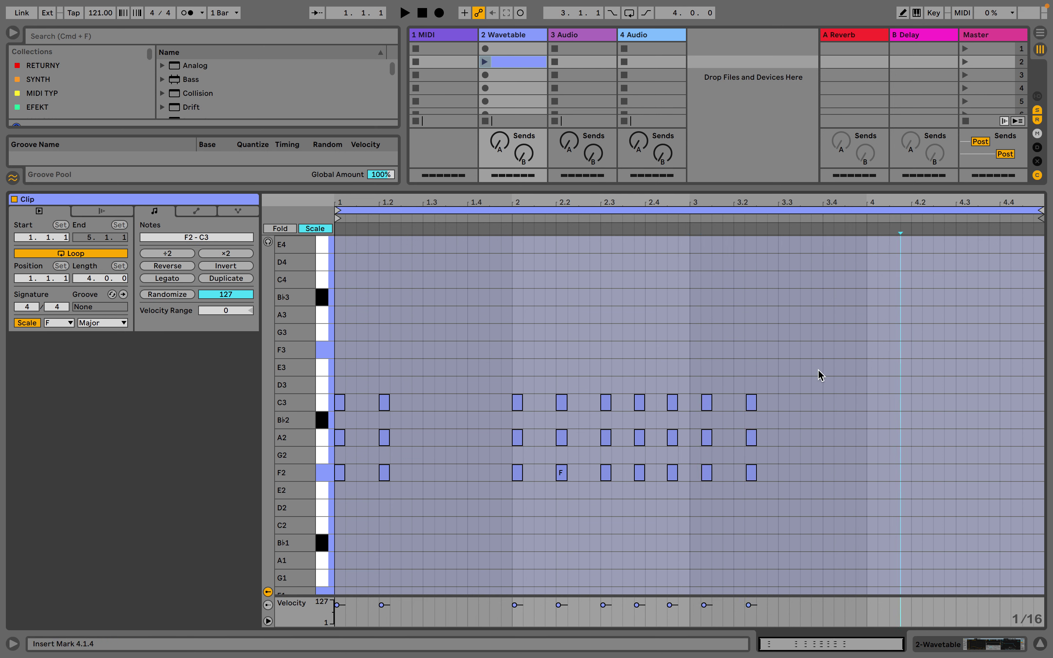
left_click_drag(819, 371, 732, 496)
key("Left")
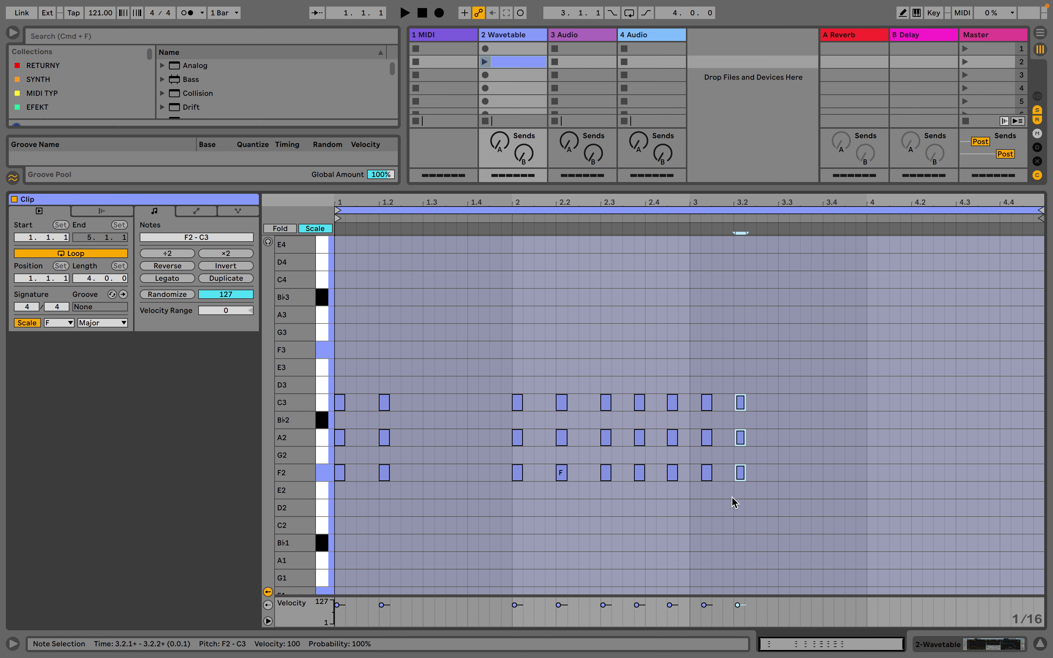
Duplicate the chord at 3.2 twice, placing copies at 3.2.3 and 3.3.1
left_click_drag(756, 384, 734, 506)
key("super+d")
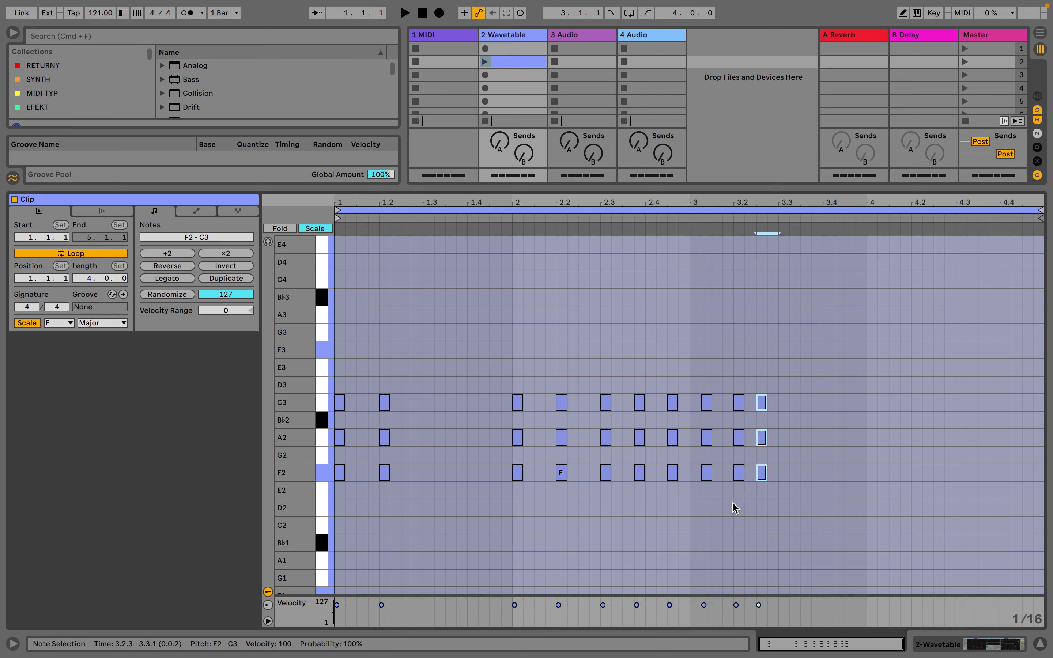
key("super+d")
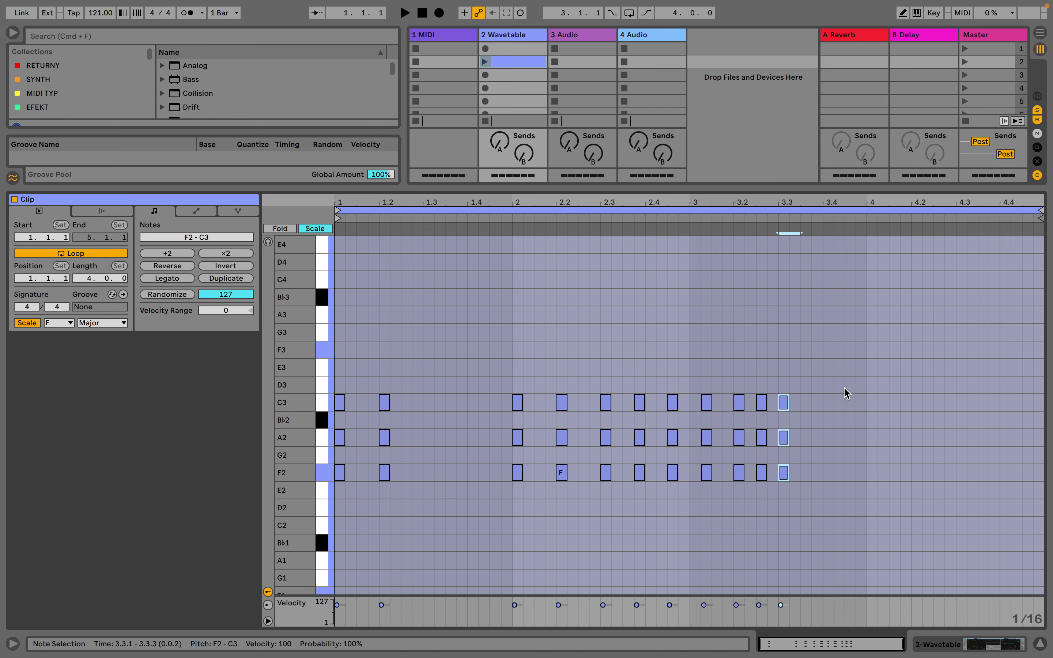
Duplicate the chords from bar 2 through 3.3 to start at 3.4.3, and shift the five chords in bar 4 an eighth note earlier
left_click_drag(846, 392, 516, 500)
key("super+d")
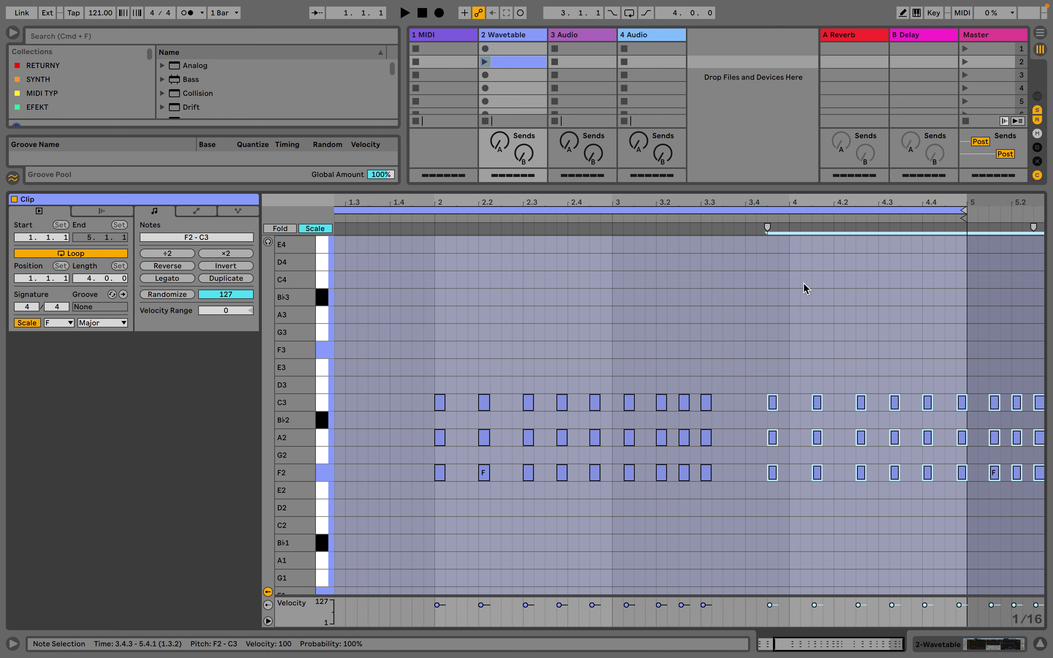
left_click_drag(821, 201, 871, 192)
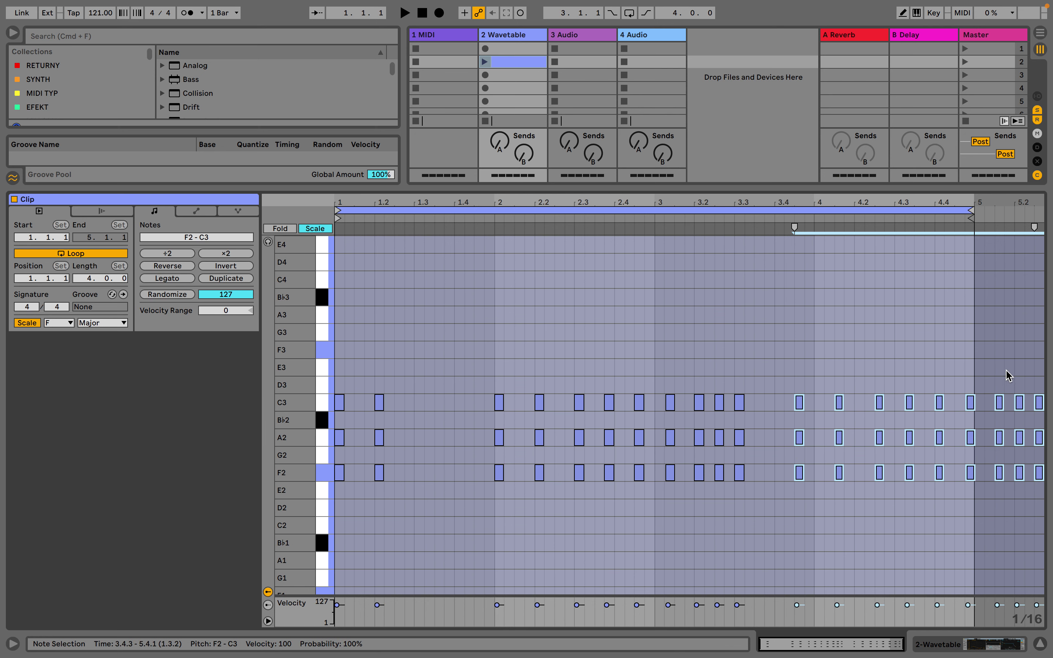
left_click_drag(986, 368, 835, 510)
key("Left")
key("Left")
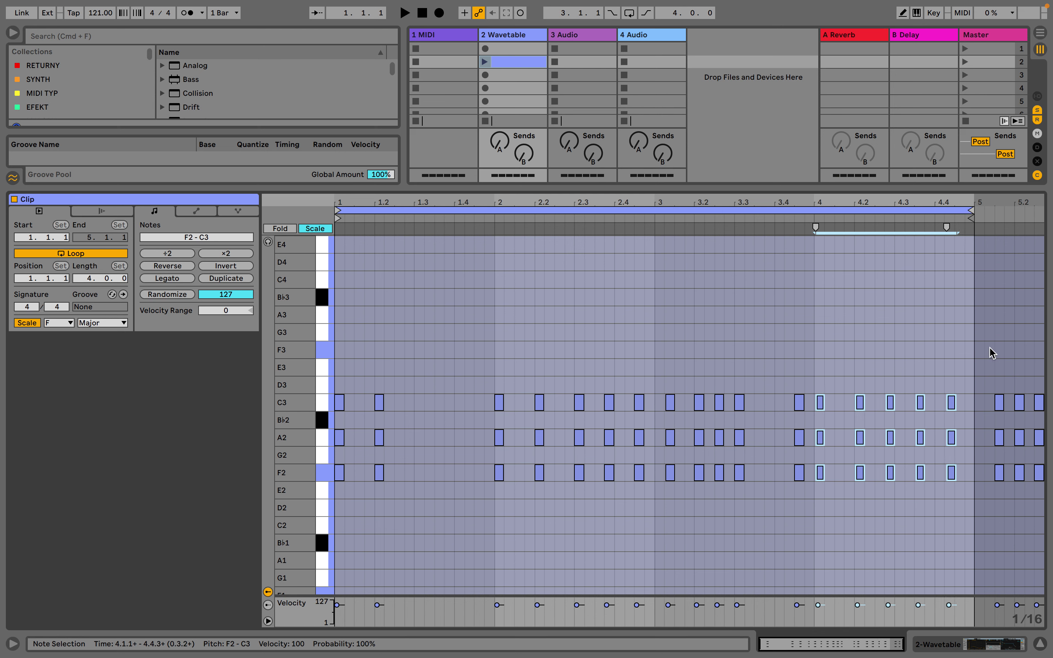
left_click_drag(990, 348, 888, 507)
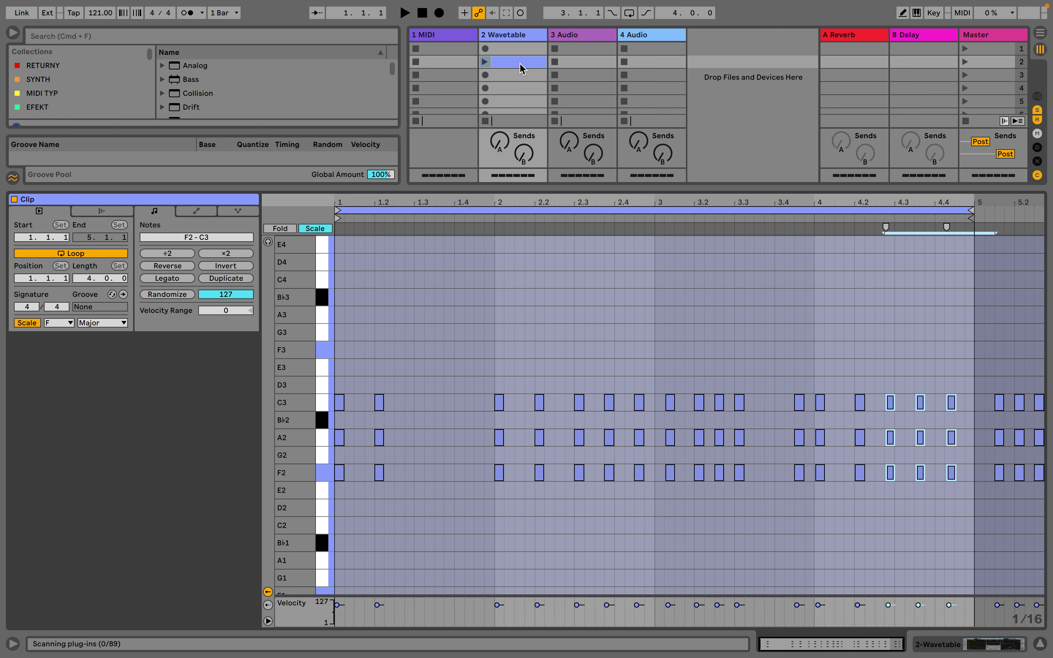
Move the Wavetable track's clip to the first scene and launch it
left_click_drag(522, 69, 518, 54)
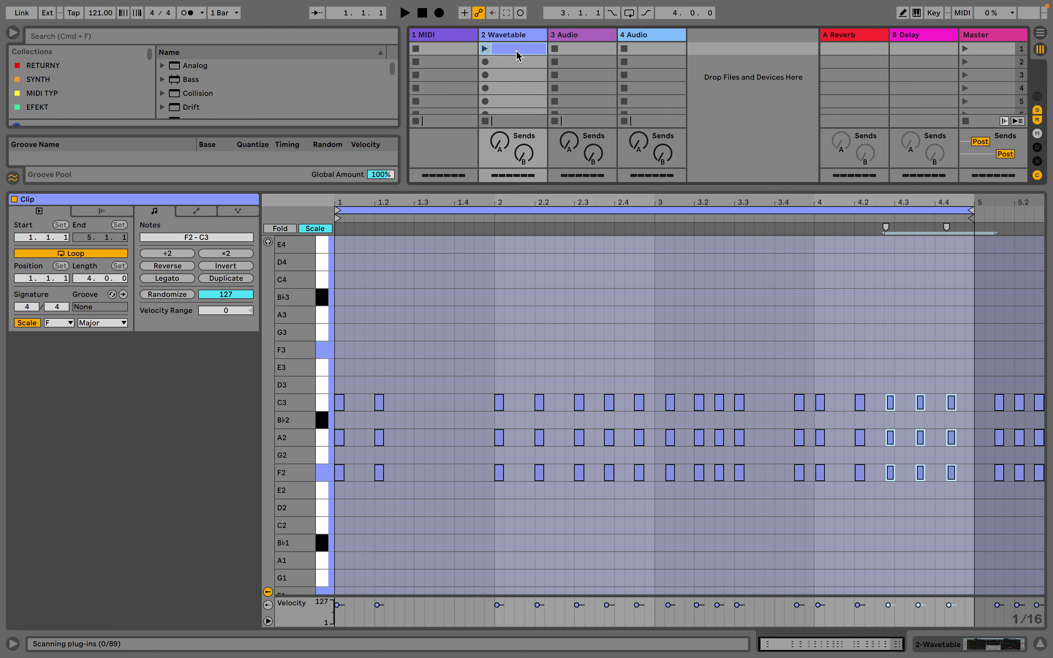
left_click(485, 47)
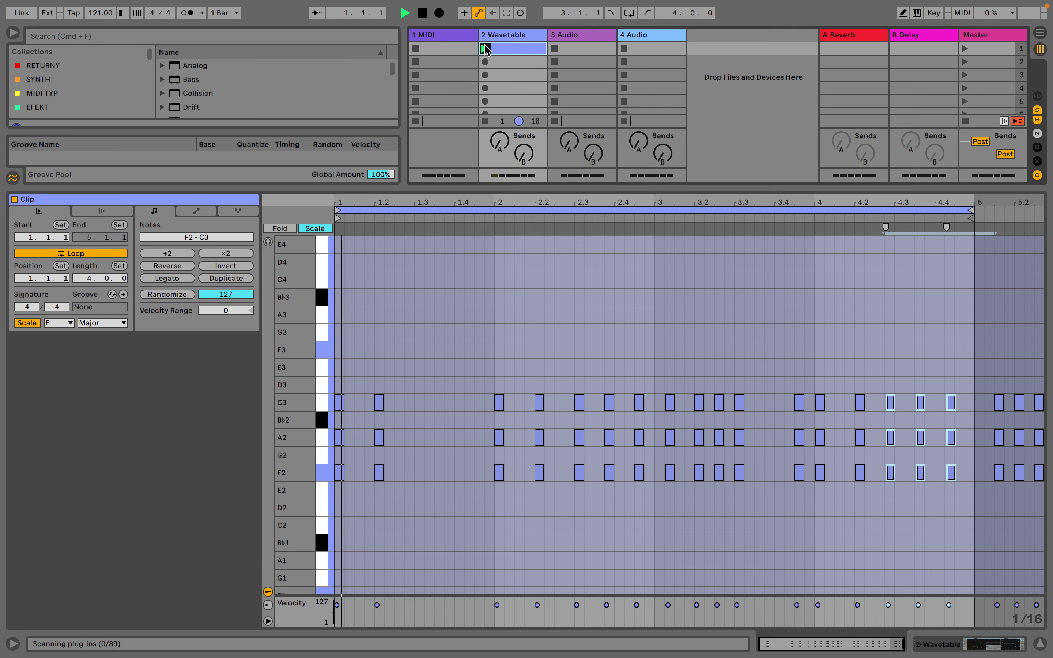
Show the Wavetable instrument and set its amp envelope's release to 2.25 ms
left_click(520, 40)
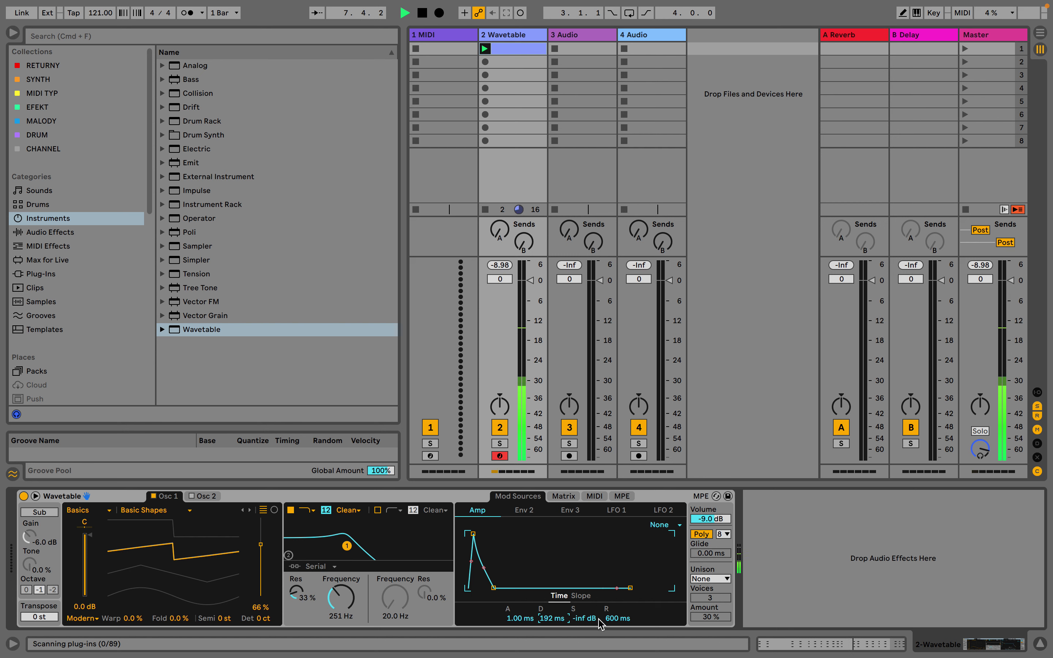
left_click_drag(618, 618, 618, 605)
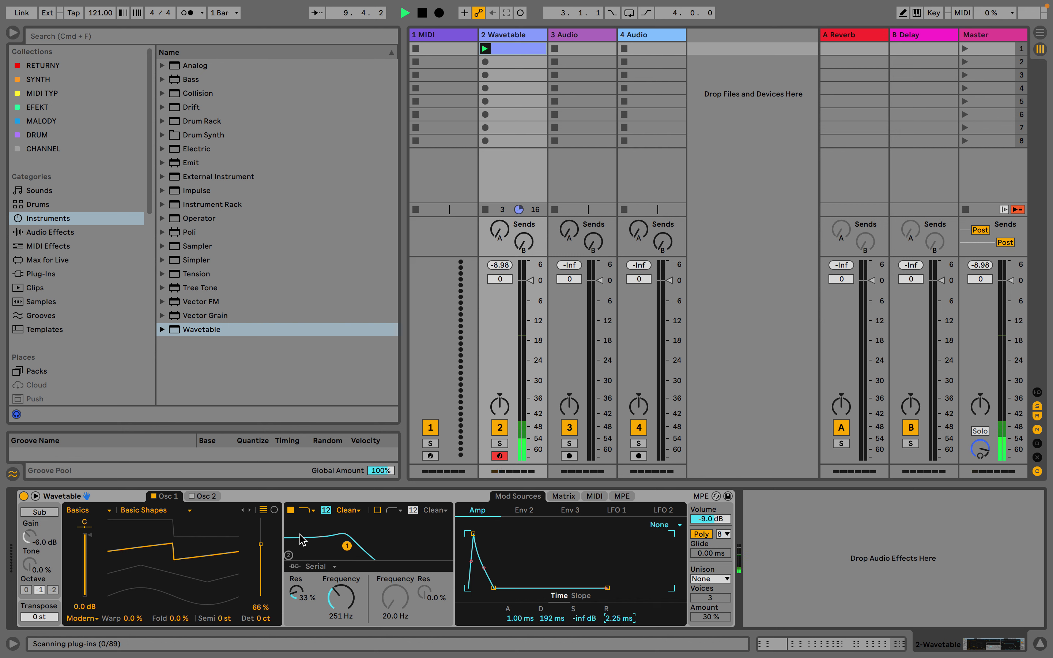
Modulate Filter 1's frequency with Env 2 at an amount of 62, and set the filter's frequency to 153 Hz
left_click(564, 496)
left_click(343, 616)
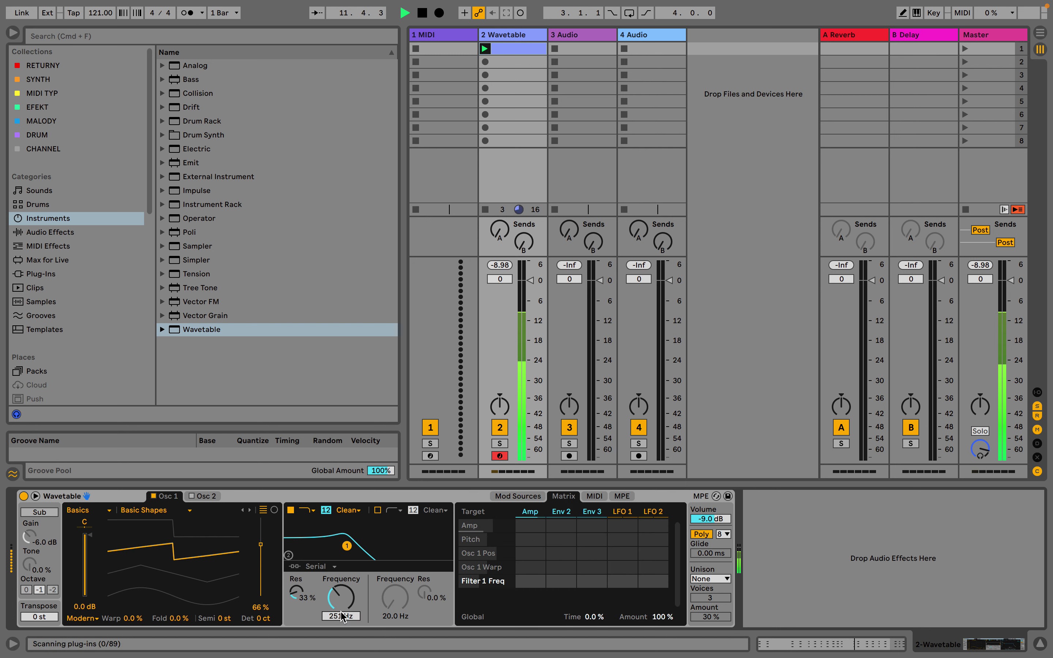
left_click_drag(561, 581, 561, 554)
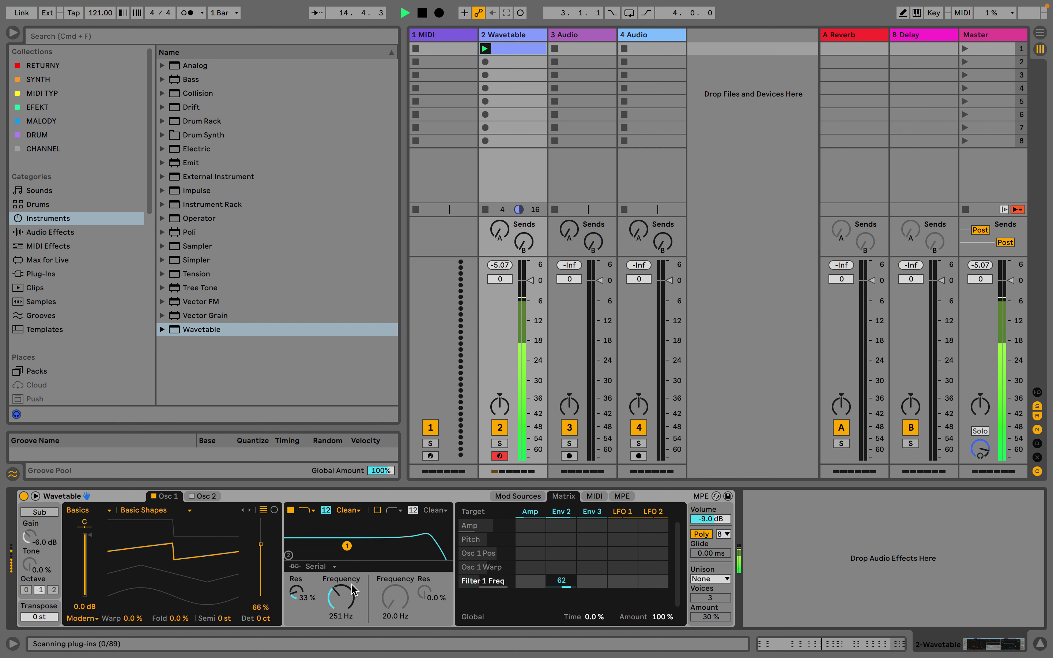
left_click_drag(352, 589, 352, 603)
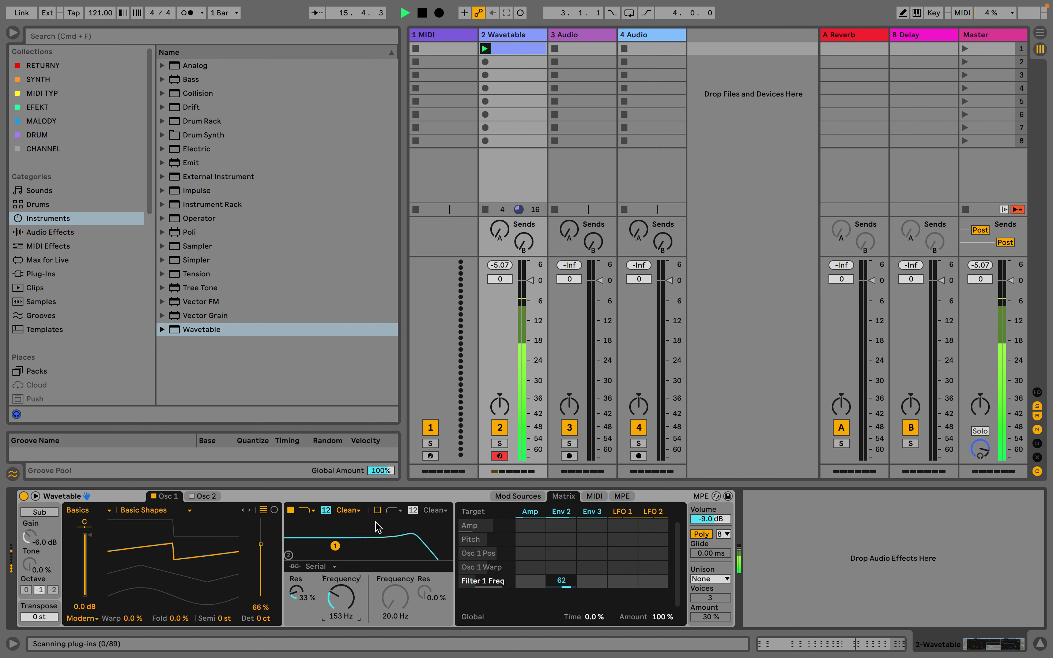
Turn on the Wavetable's second filter as a low-pass and set its frequency to 1.92 kHz
left_click(377, 510)
left_click(393, 510)
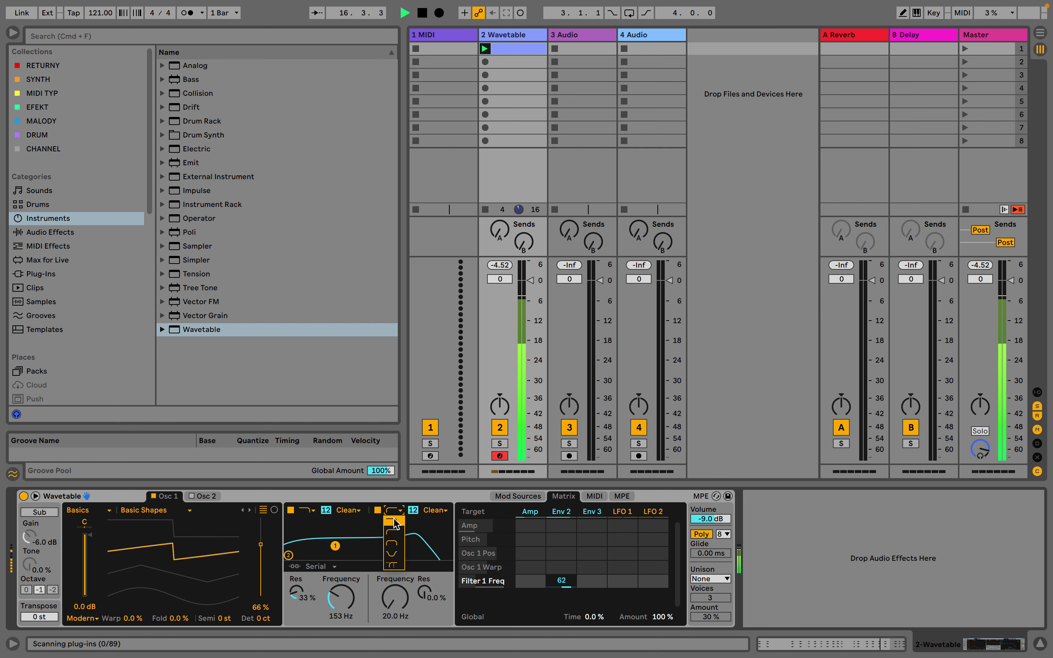
left_click(394, 544)
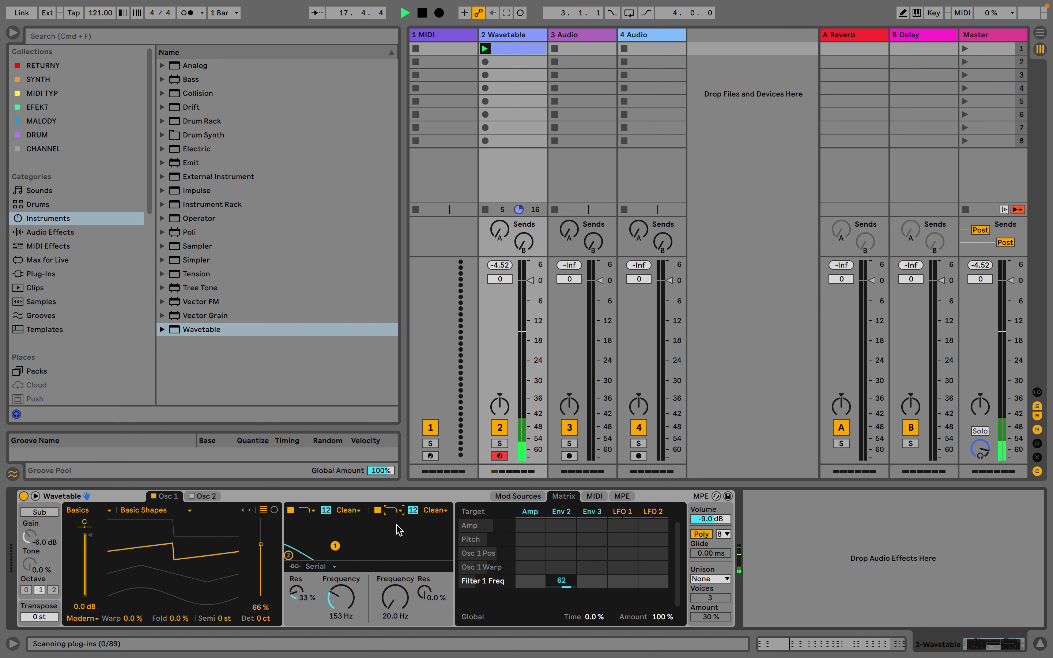
left_click_drag(395, 597, 425, 575)
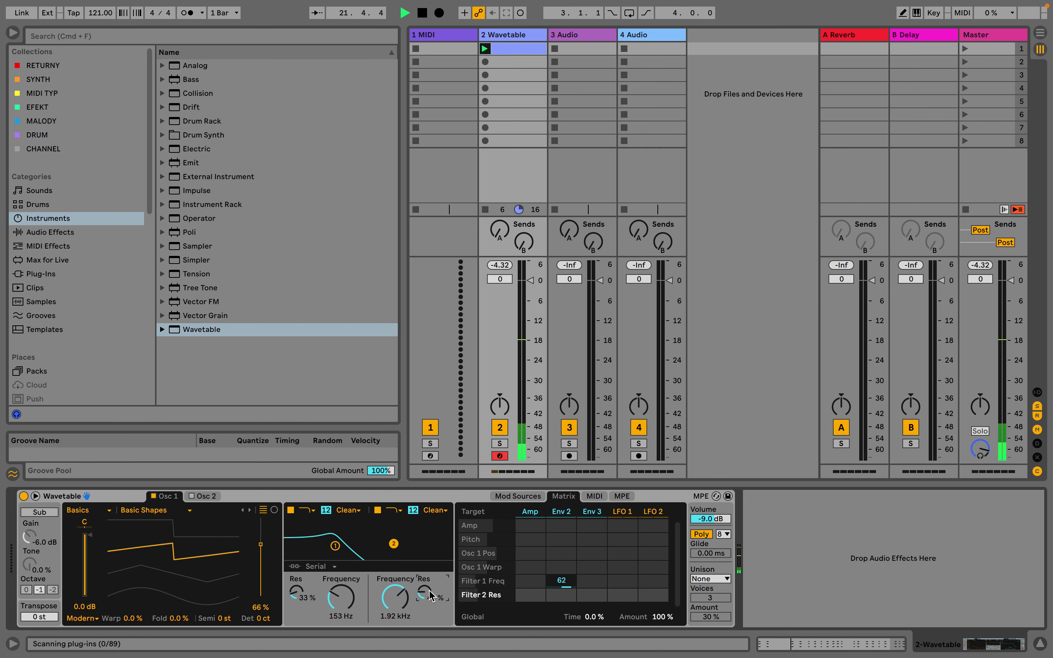
Set the Wavetable track's volume to -2.6 dB and duplicate its clip's content to an eight-bar loop
left_click_drag(531, 280, 530, 285)
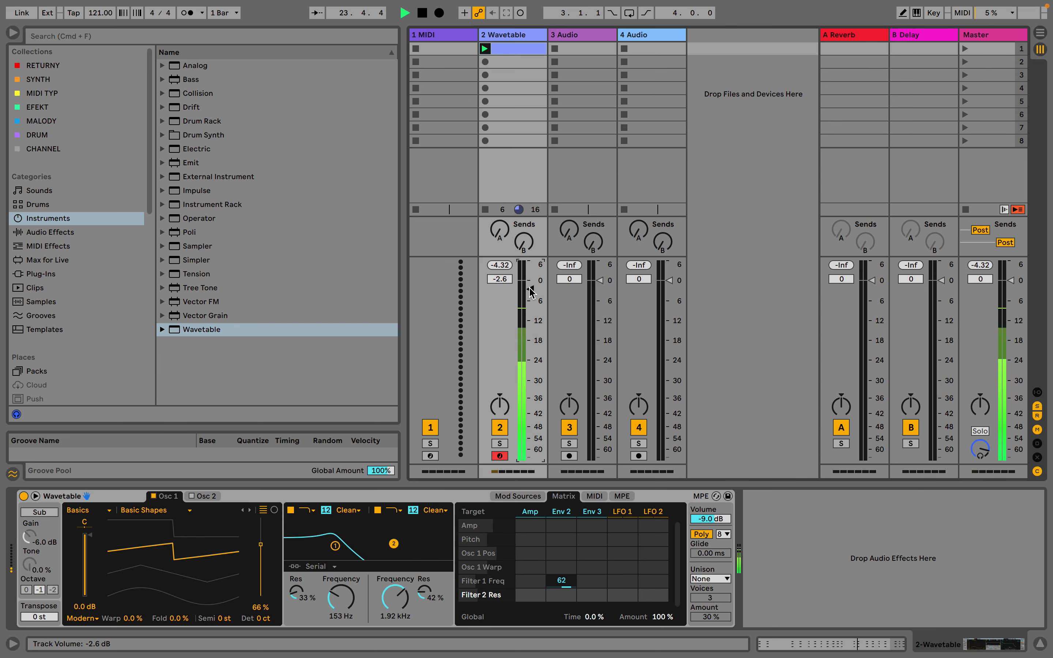
double_click(525, 51)
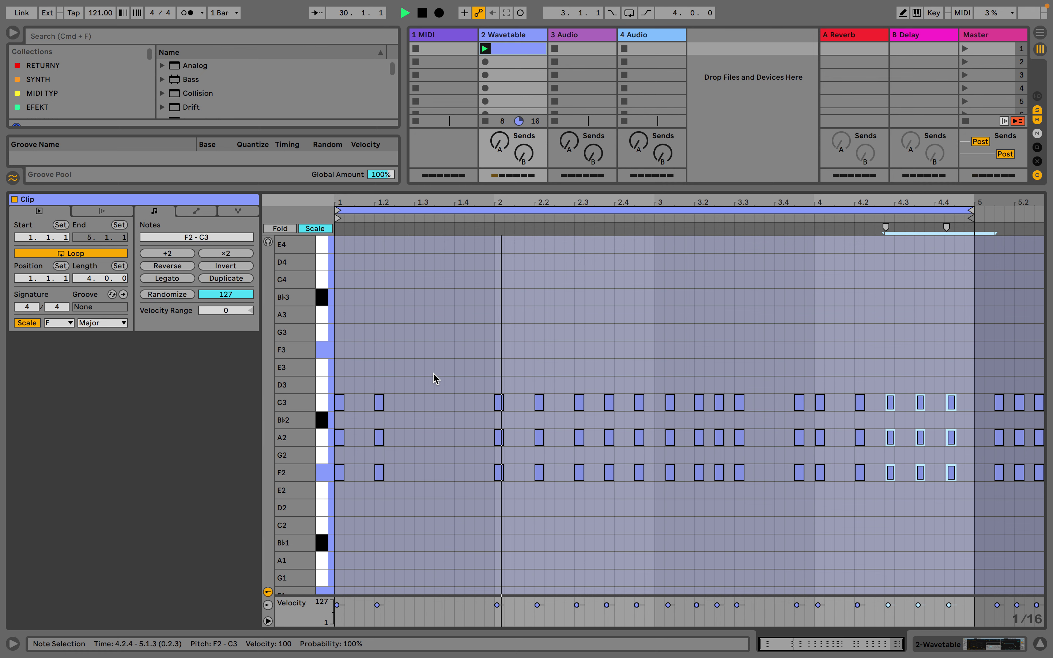
left_click(226, 278)
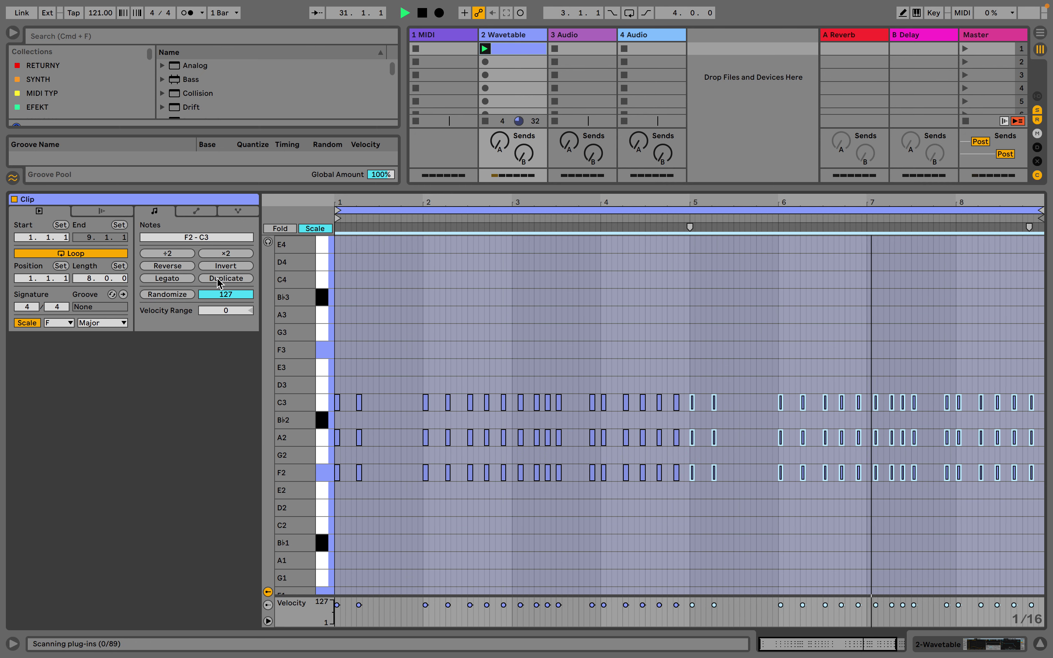
Delete the second chord in bar 1 of the Wavetable clip
left_click(725, 362)
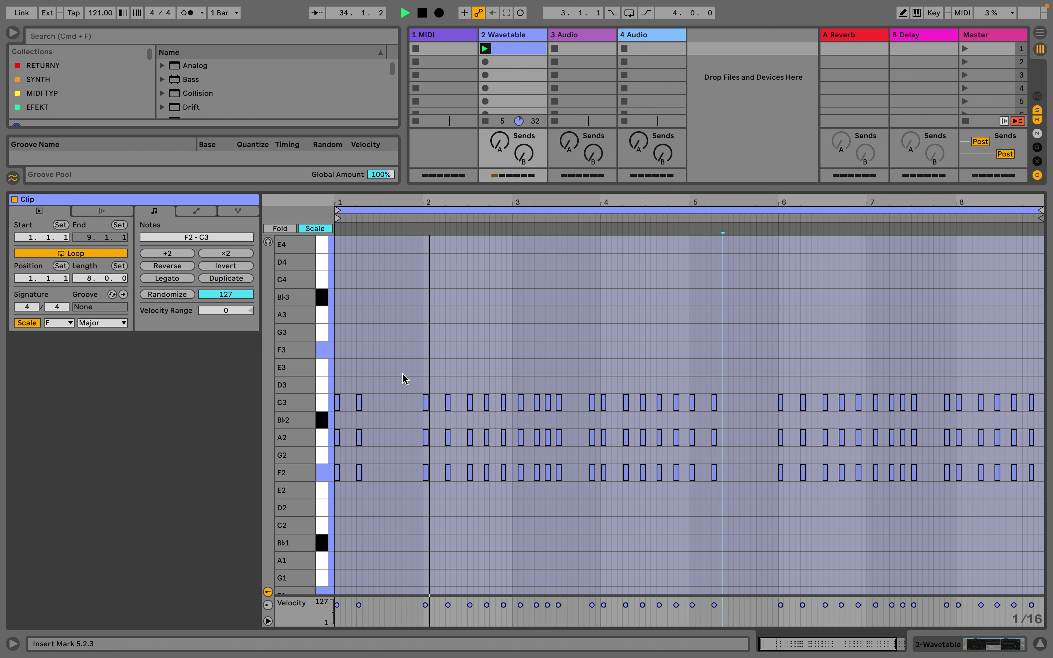
left_click_drag(393, 376, 351, 491)
key("Delete")
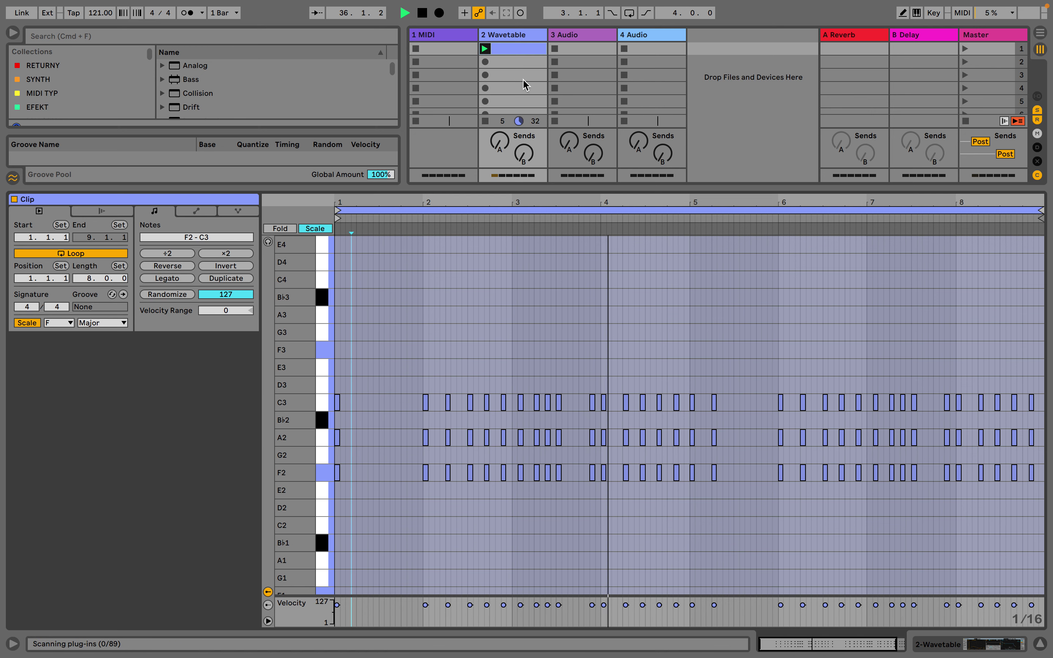
Add the Reverb audio effect after the Wavetable instrument on its track
left_click(518, 39)
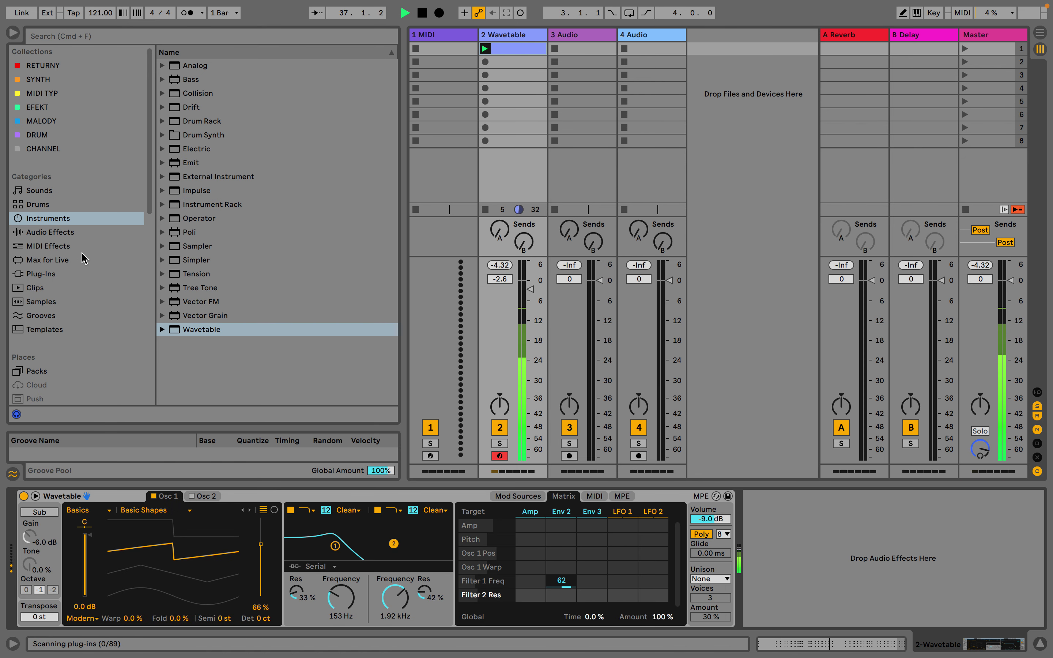
left_click(57, 235)
left_click(196, 163)
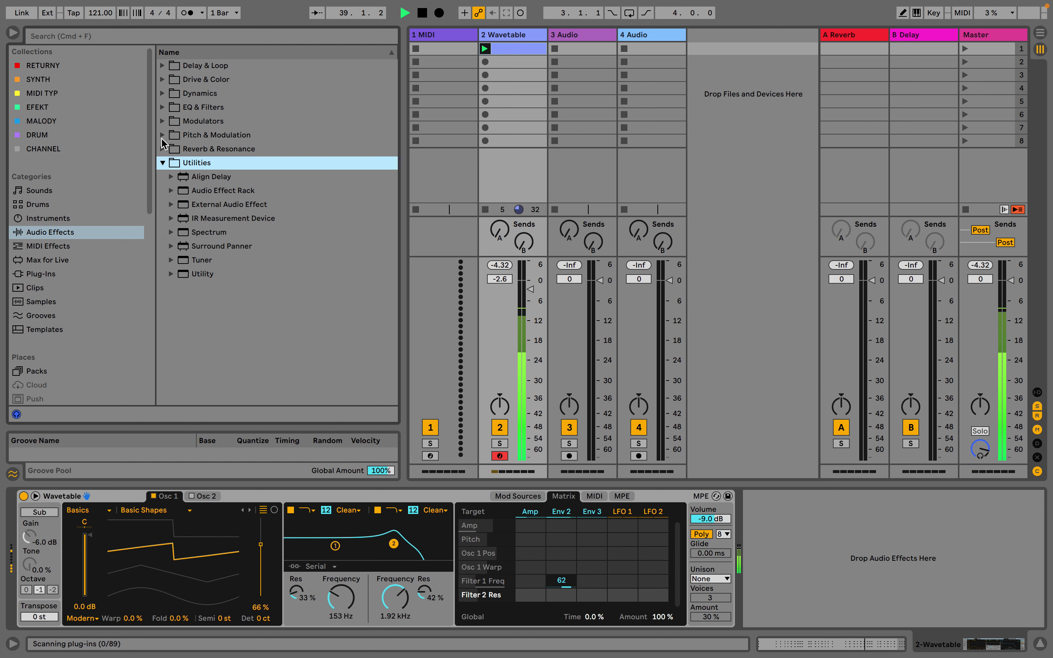
left_click(163, 149)
left_click_drag(204, 232, 770, 570)
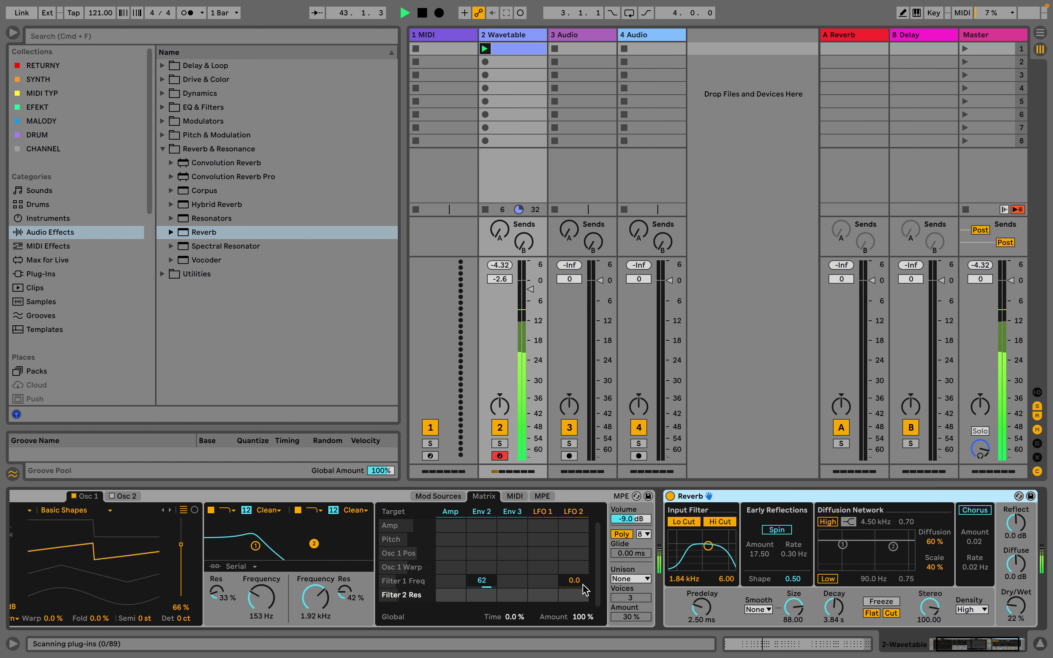
scroll(565, 588, "left", 3)
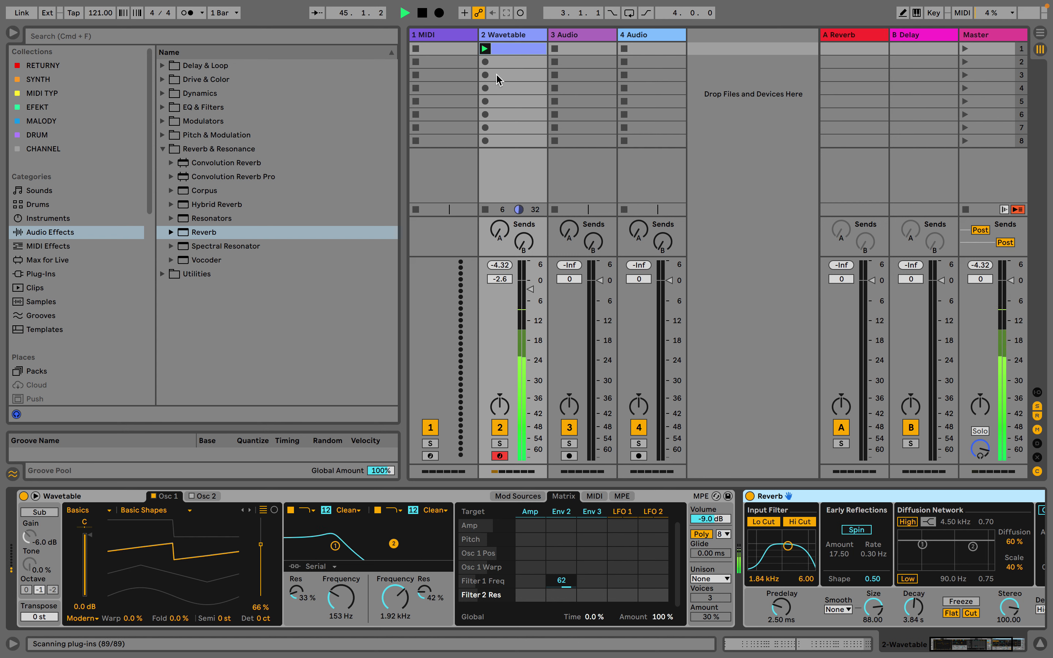
Load the Analog instrument onto the first MIDI track
left_click(520, 39)
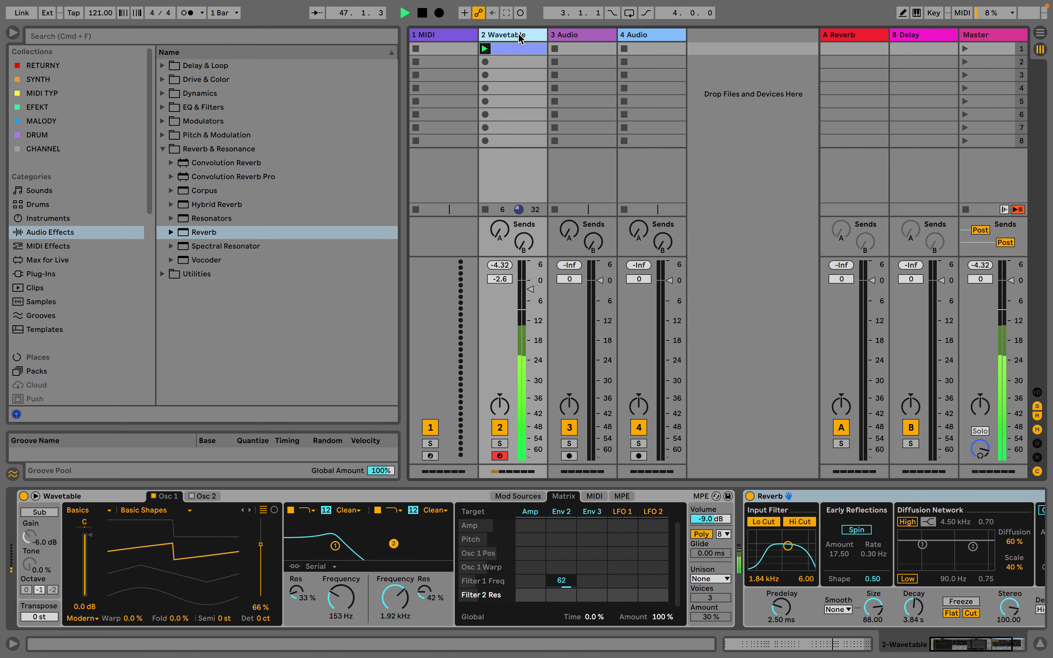
left_click(455, 35)
left_click(51, 219)
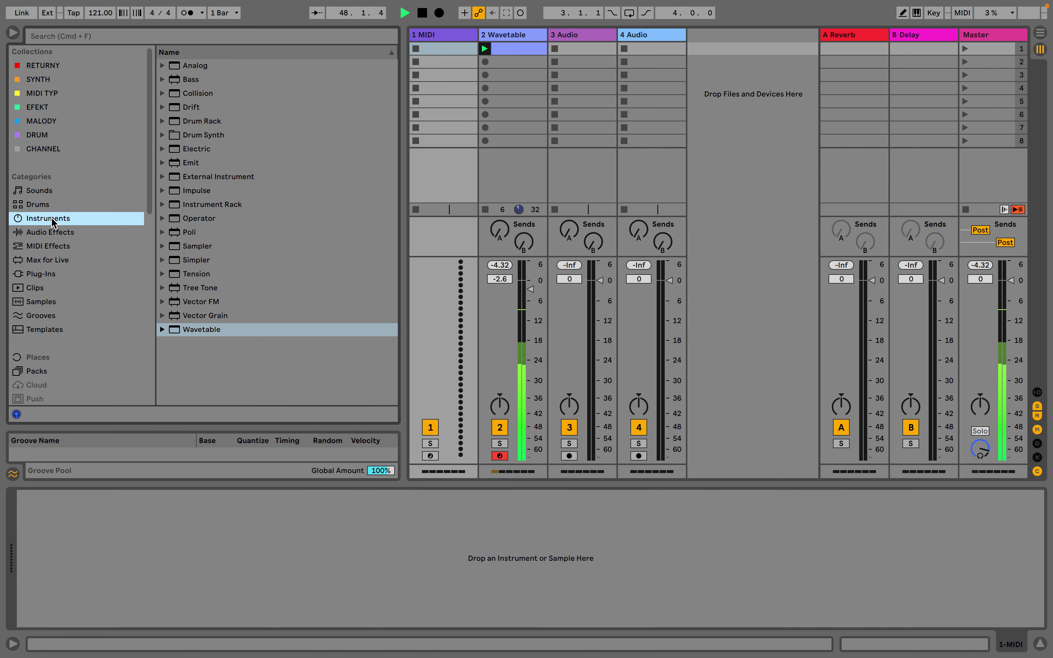
left_click_drag(191, 66, 452, 39)
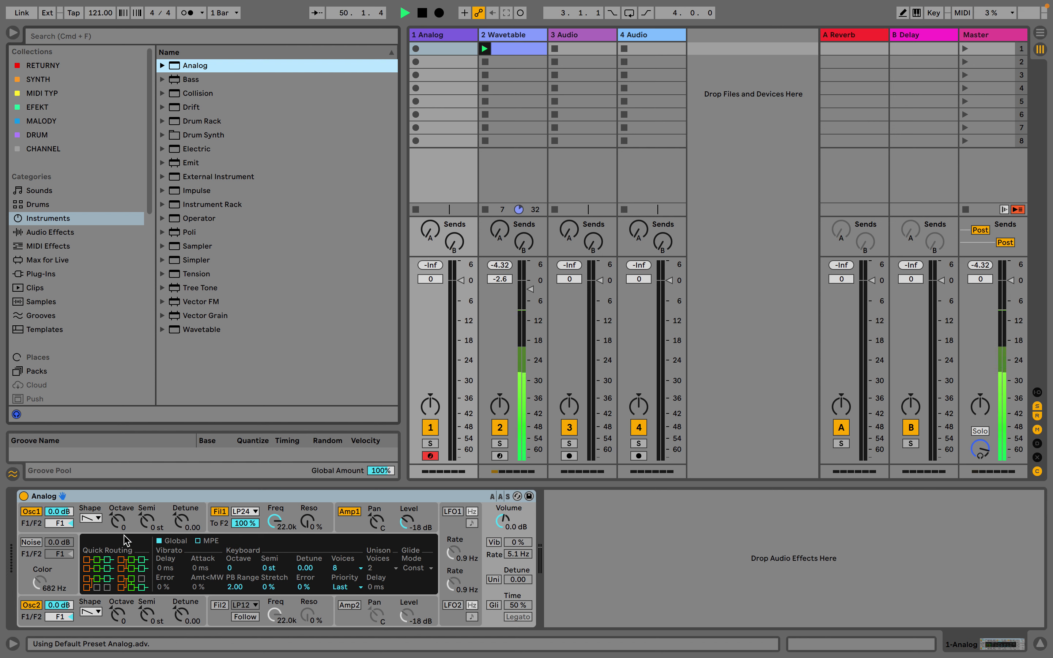
Set the shape of both Analog oscillators to a rectangle wave
left_click(93, 521)
left_click(89, 552)
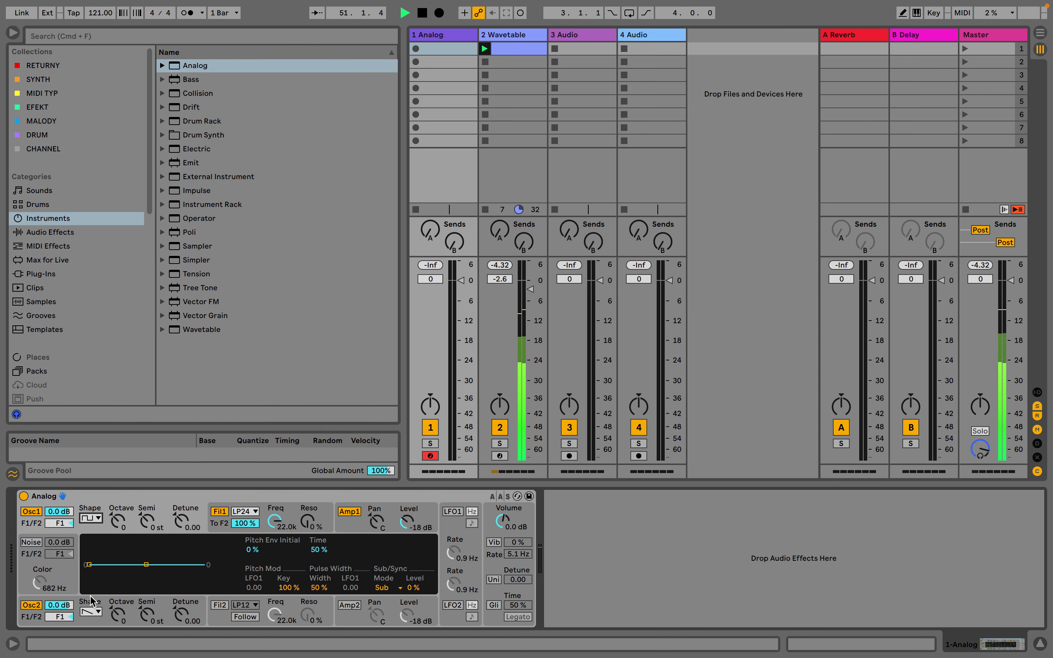
left_click(91, 611)
left_click(92, 592)
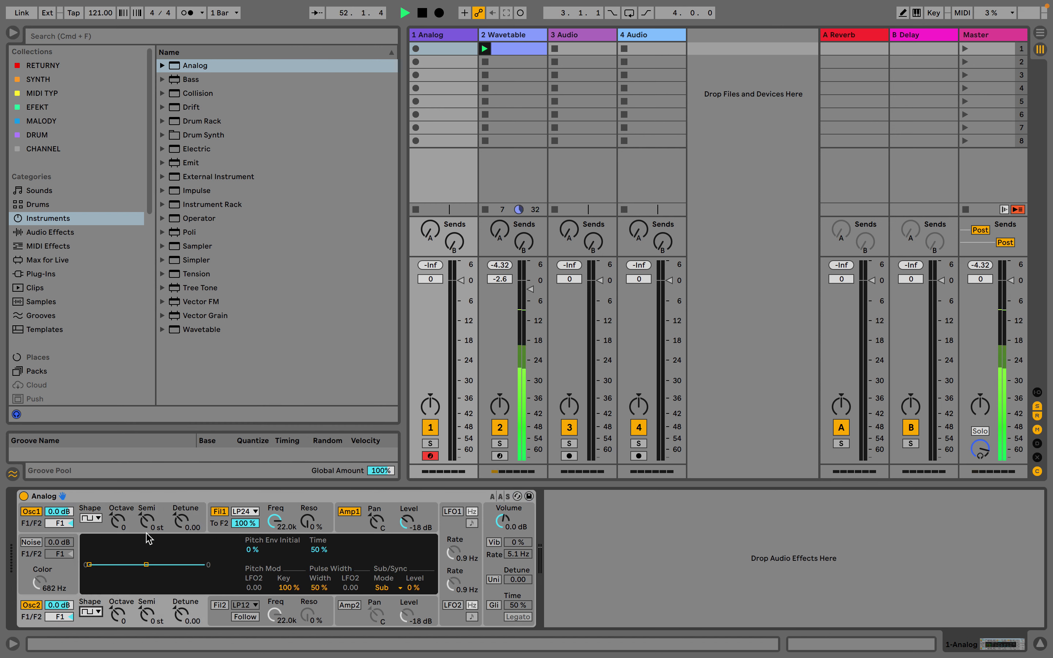
Detune Analog's Osc1 to 0.11 and Osc2 to -0.05, and set Filter 1's frequency to 181 Hz
left_click_drag(190, 527, 190, 524)
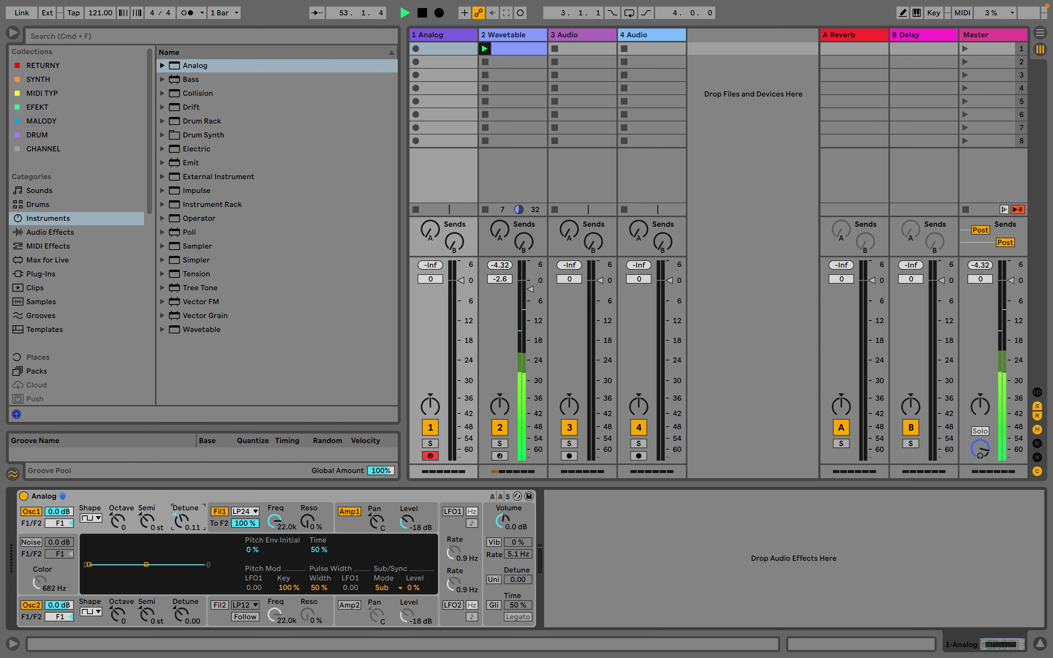
left_click_drag(181, 614, 181, 617)
left_click_drag(275, 520, 275, 562)
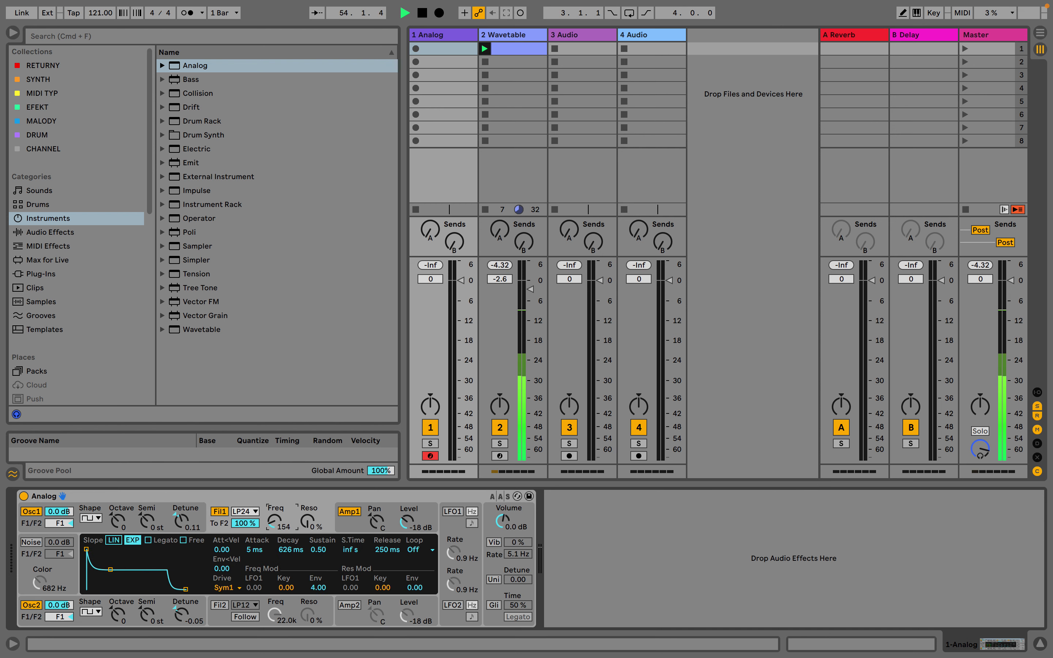
Copy the Wavetable clip into the Analog track's first slot
left_click(522, 49)
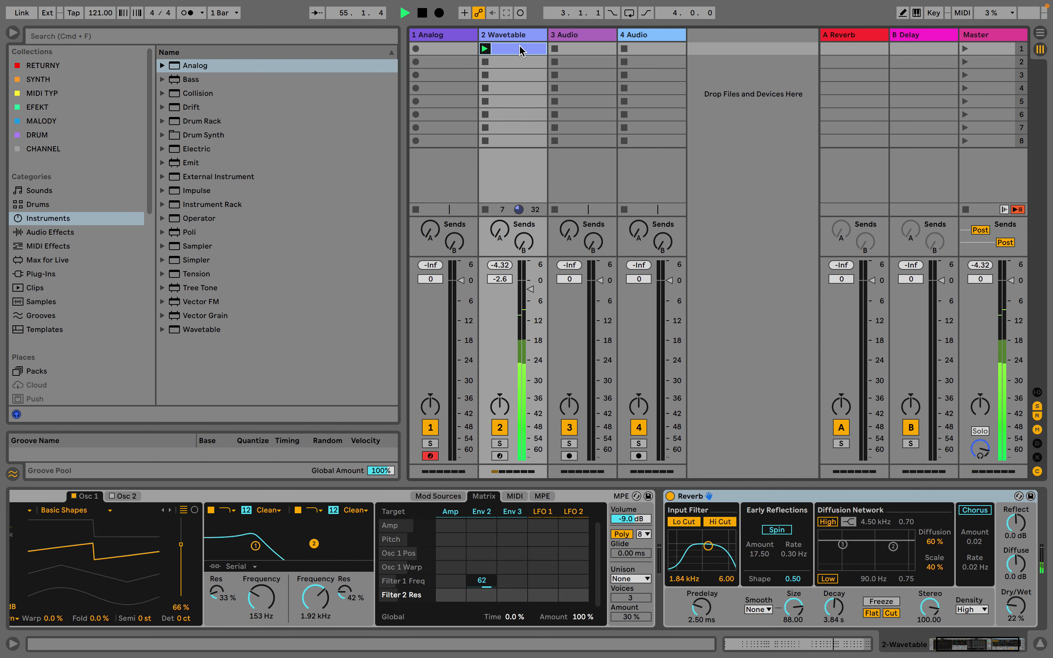
left_click(440, 47)
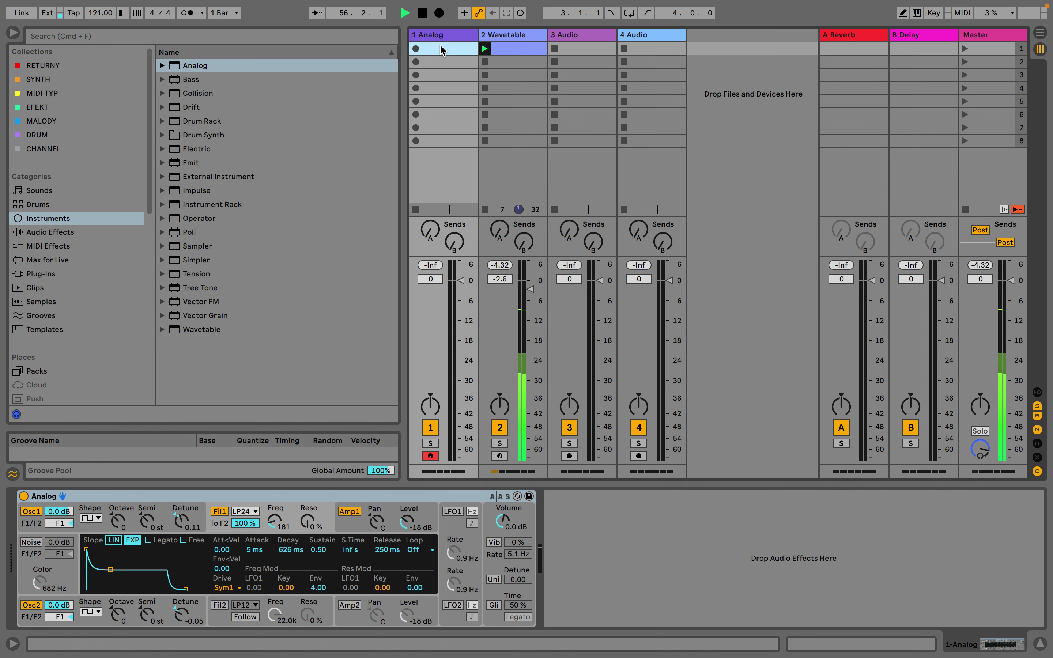
key("super+v")
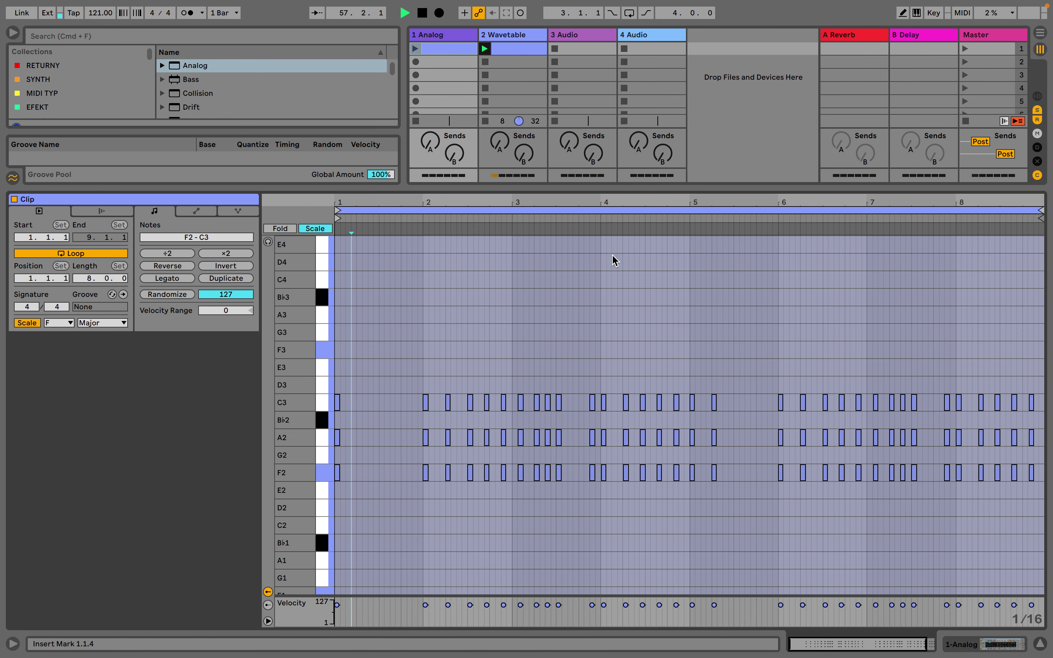
Delete the A2 and C3 notes from the Analog clip and transpose the remaining F2 notes down one octave to F1
left_click_drag(1042, 389, 258, 448)
key("Delete")
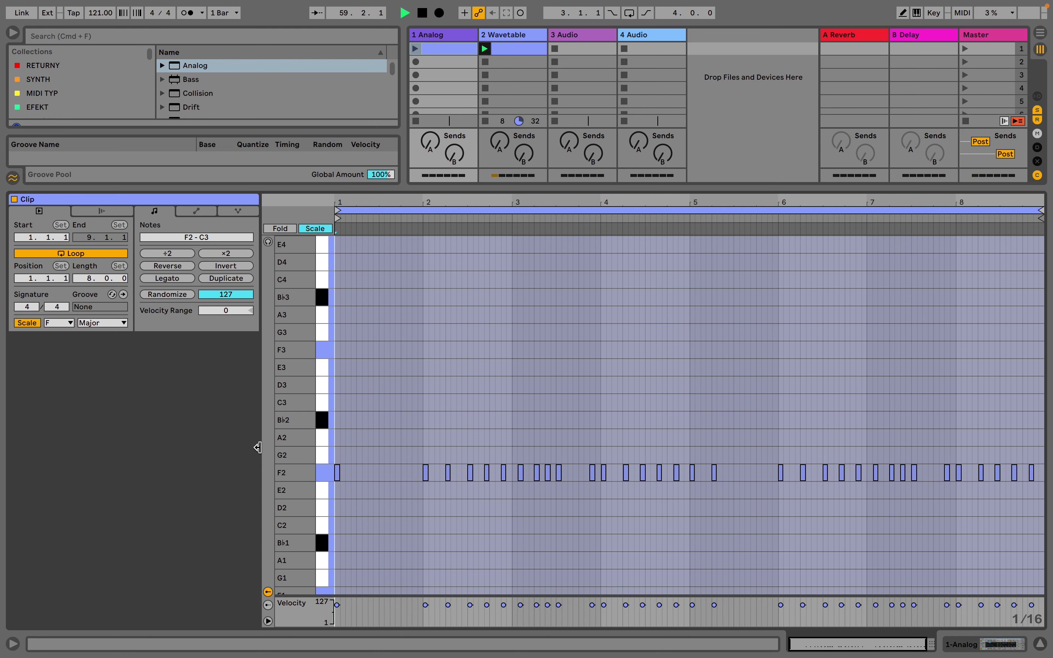
key("super+a")
key("shift+Down")
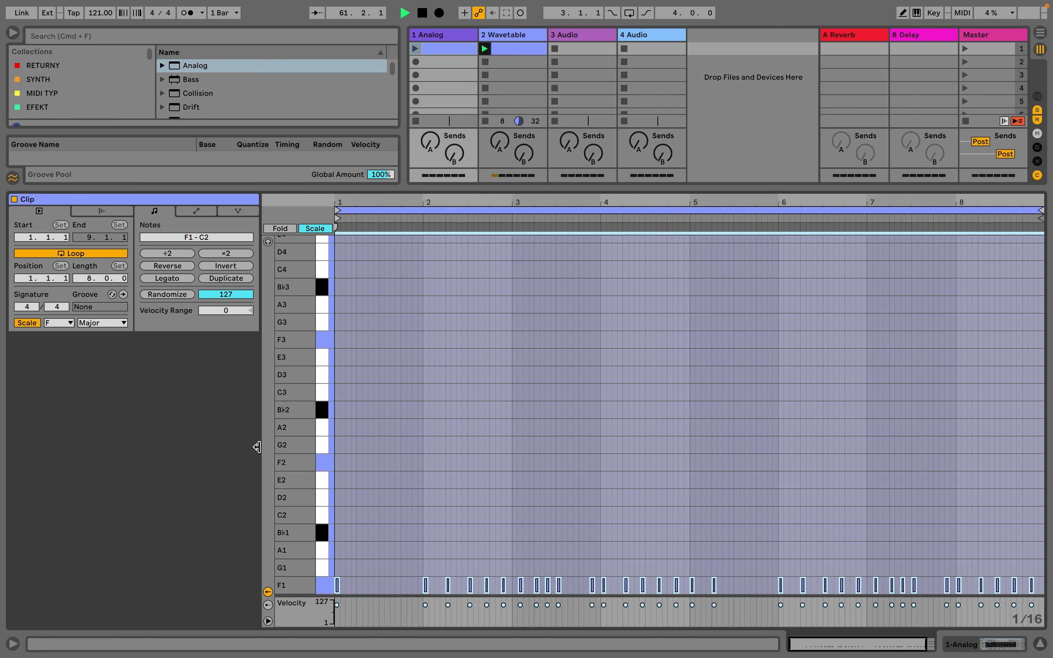
key("shift+Up")
key("shift+Down")
scroll(459, 487, "down", 5)
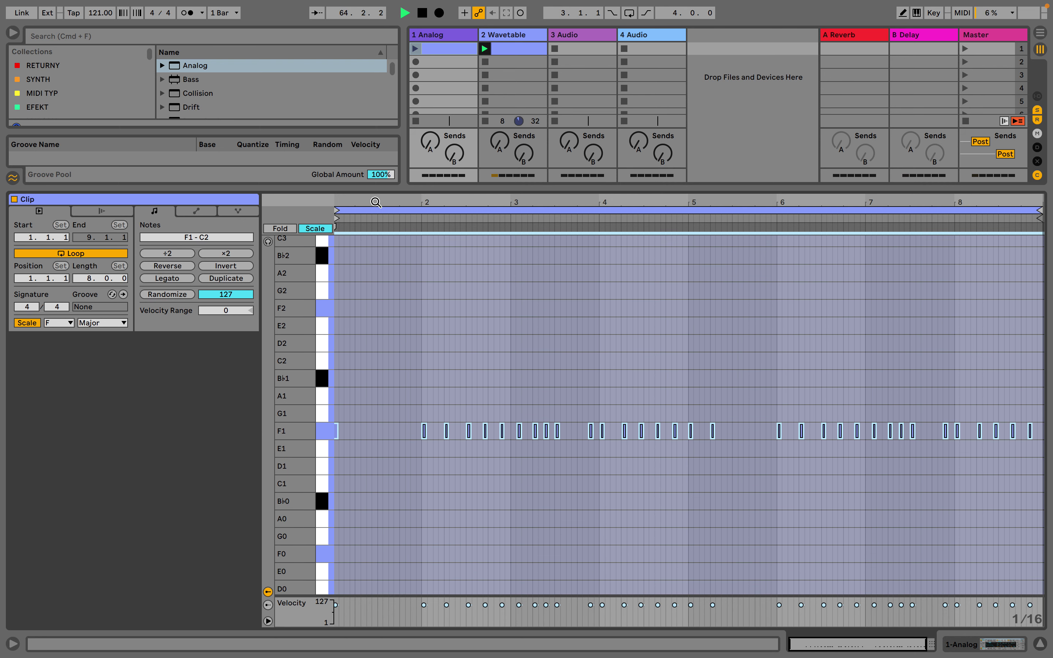
Lengthen the Analog clip's F1 notes, extending the first one to 1.2.3, and duplicate that first note directly after itself
left_click_drag(375, 202, 376, 279)
left_click(415, 371)
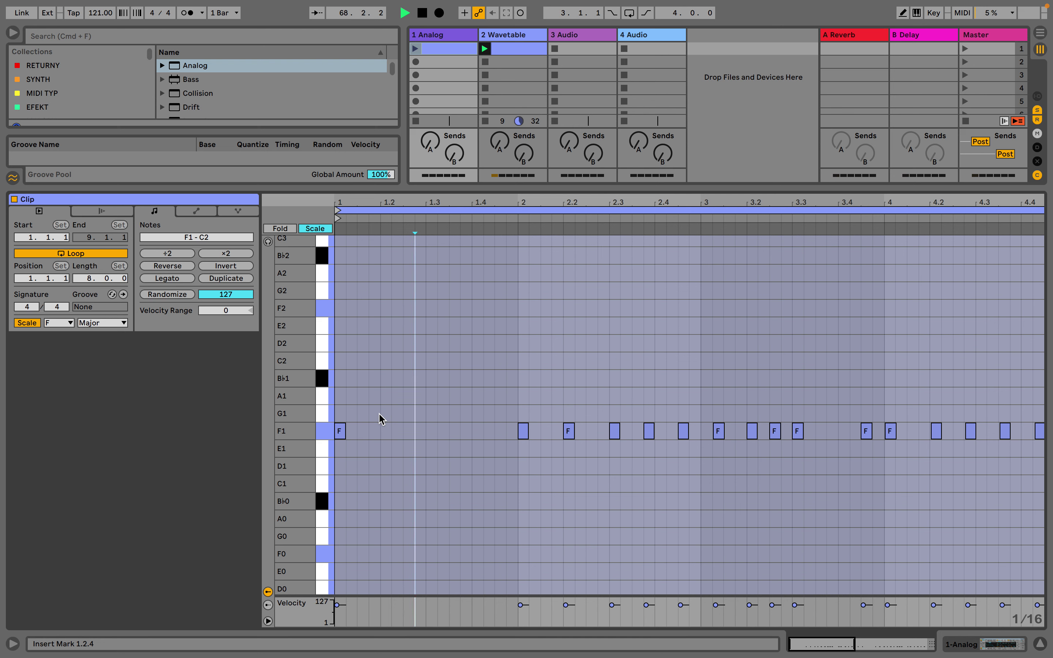
left_click_drag(382, 419, 334, 460)
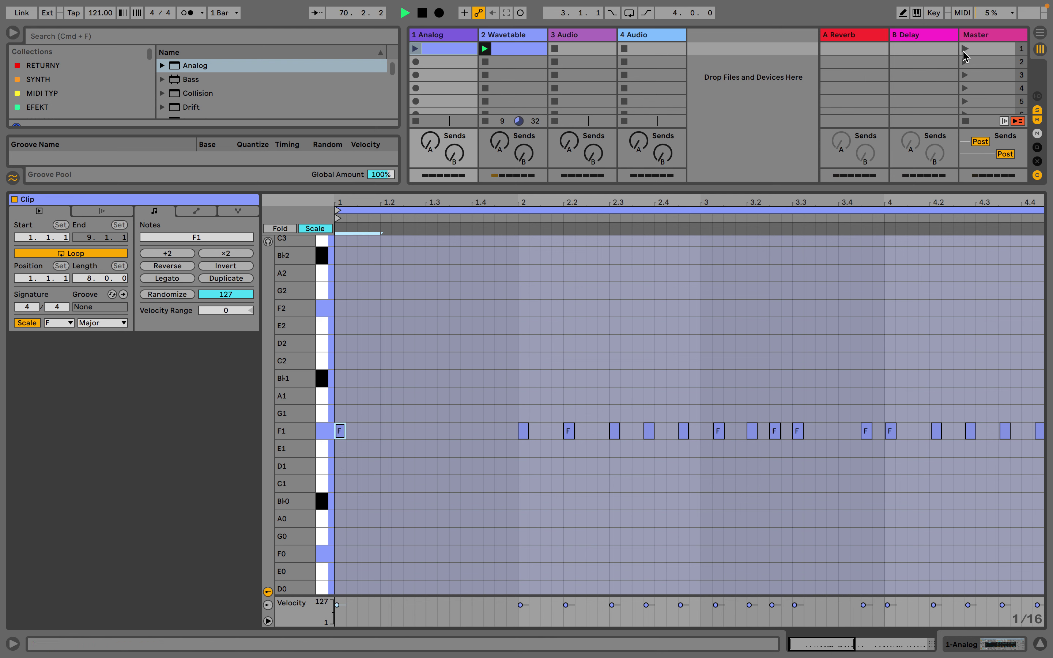
left_click(400, 421)
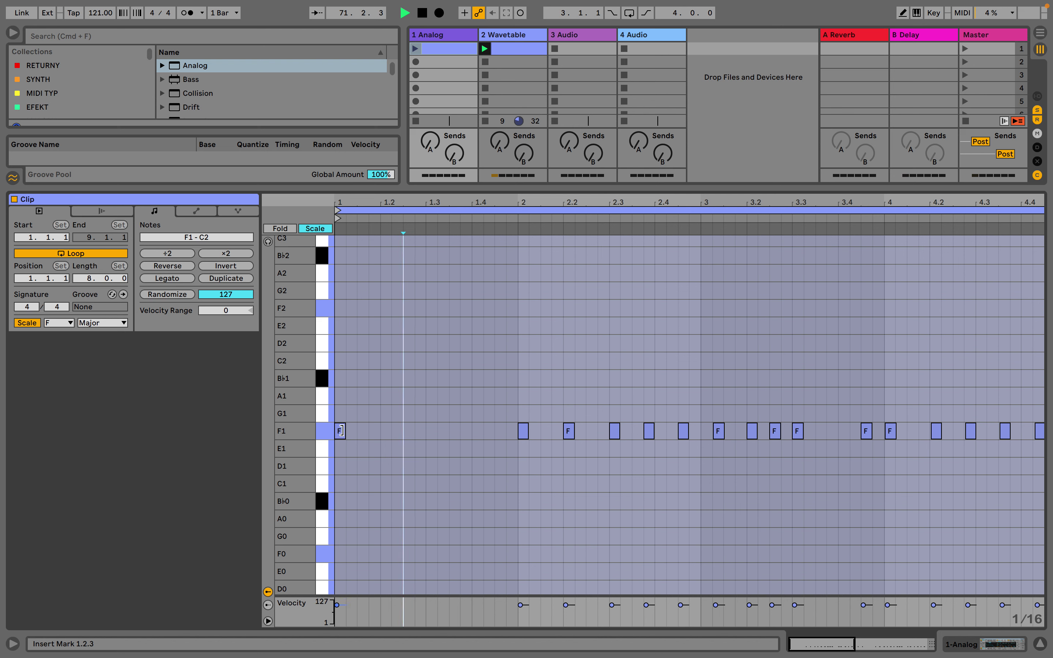
left_click(330, 433)
left_click_drag(346, 431, 402, 431)
left_click(382, 441)
key("super+d")
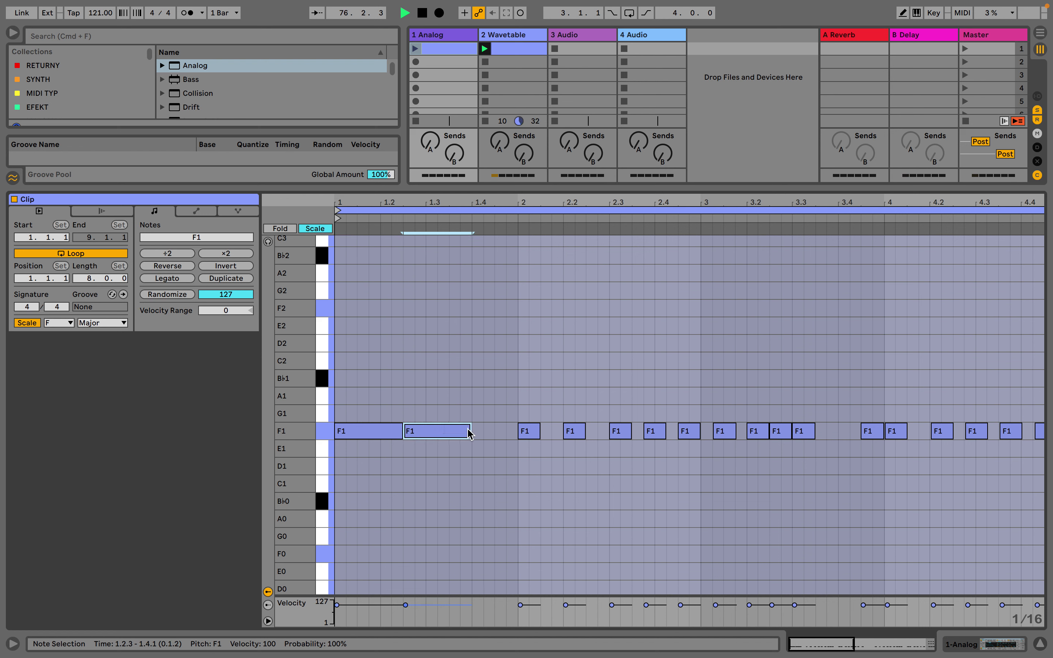
Turn on Draw Mode and launch the first scene to play the Analog and Wavetable clips together
key("b")
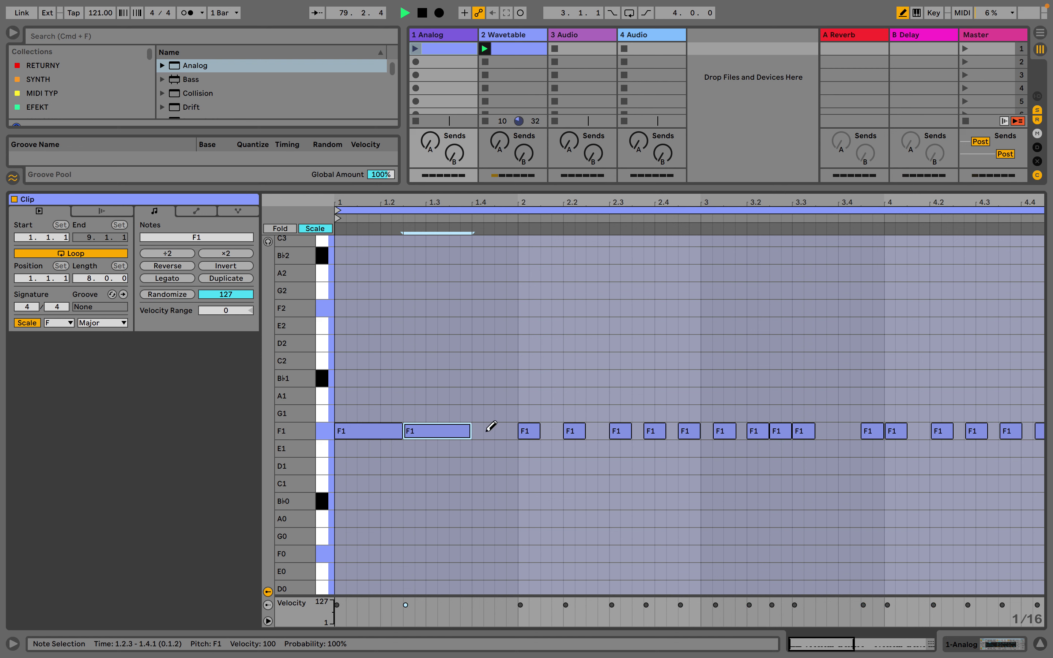
key("minus")
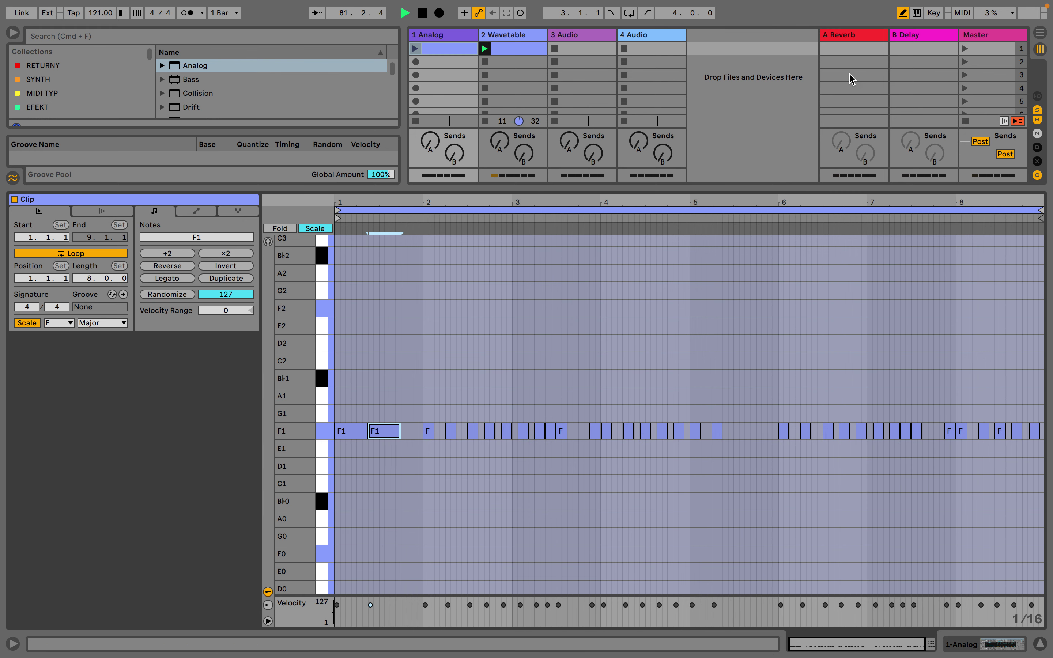
left_click(965, 48)
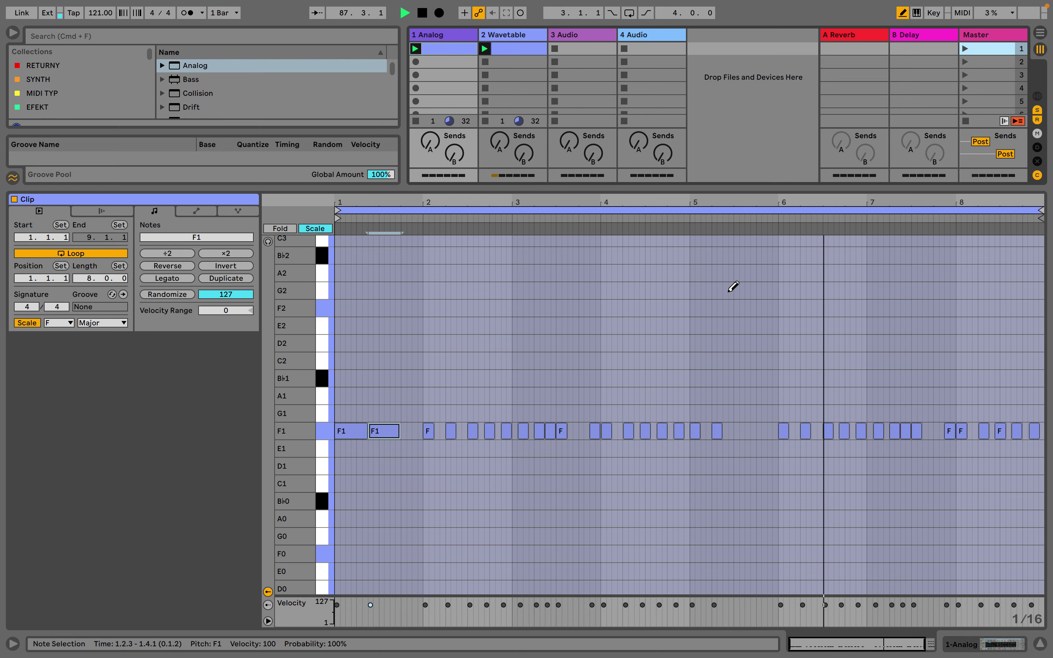
Set Analog's Filter 1 frequency to 146 Hz and its Amp1 envelope to 283 ms attack, 0.00 sustain and 283 ms release
left_click(455, 37)
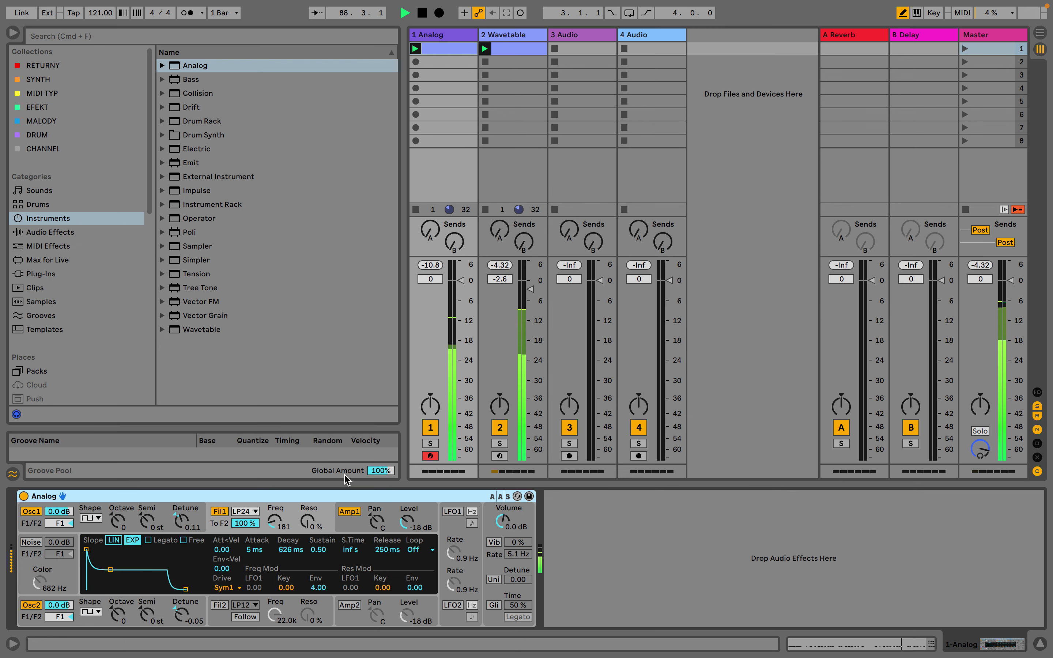
left_click_drag(275, 521, 275, 526)
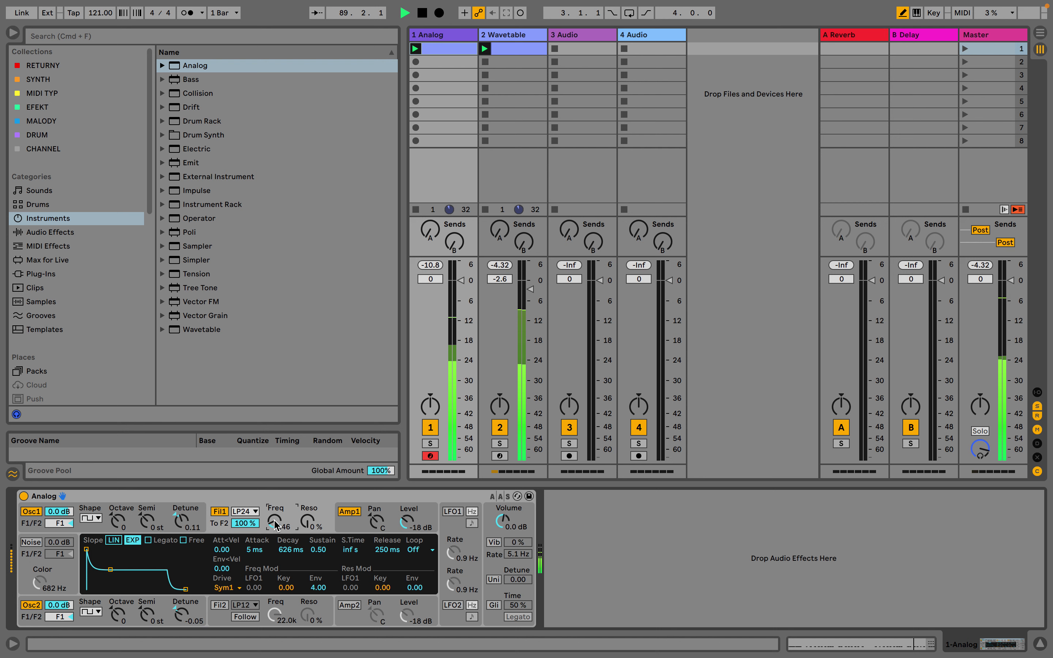
left_click(401, 521)
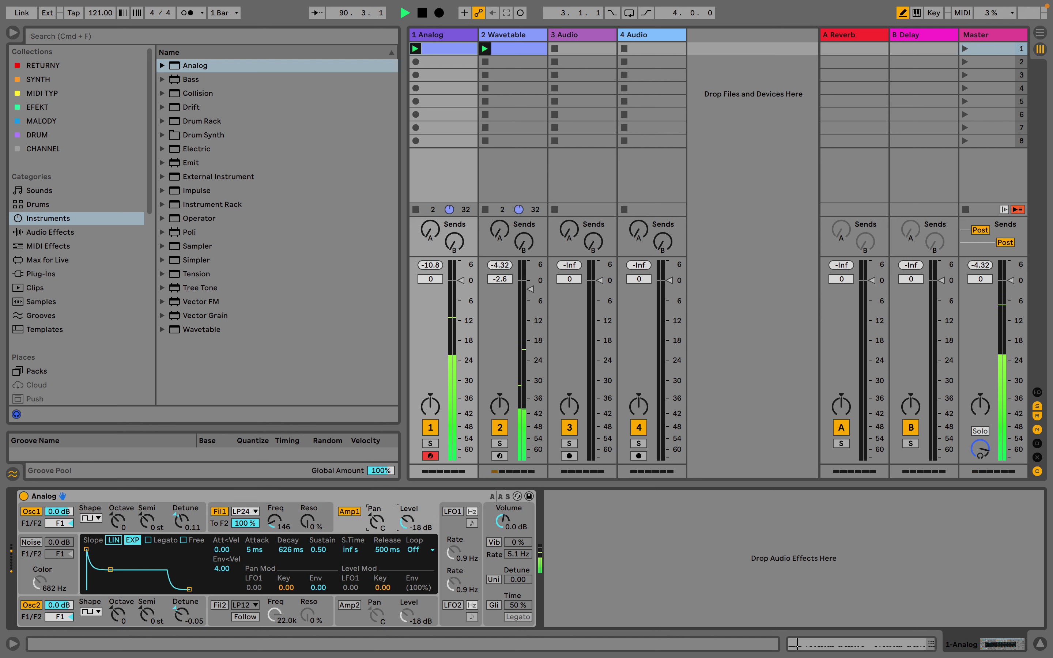
left_click_drag(255, 549, 255, 522)
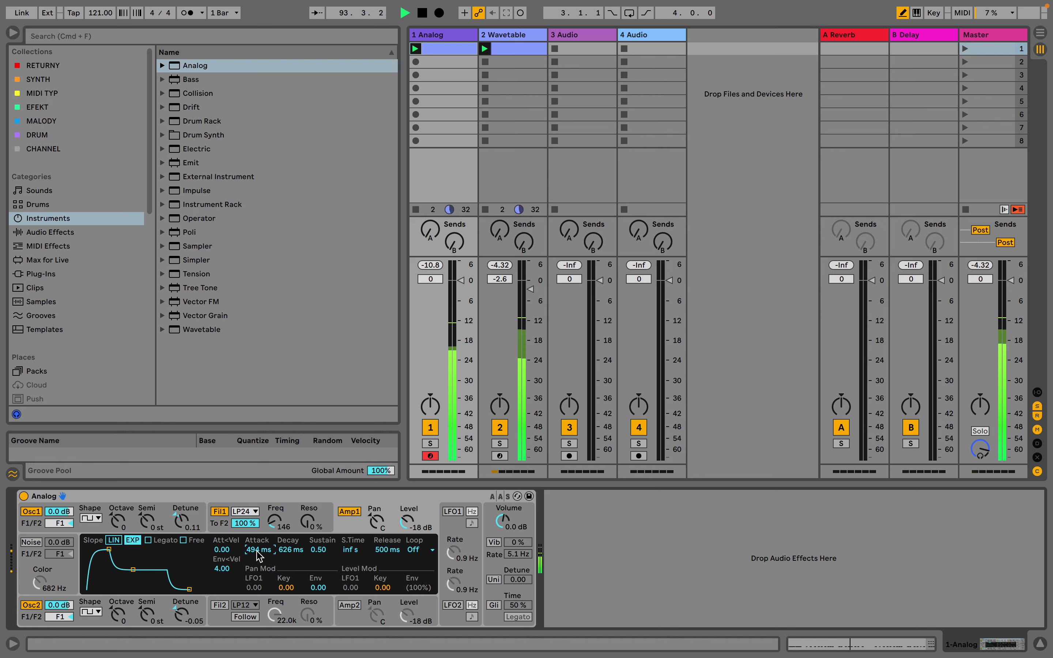
left_click_drag(387, 549, 387, 555)
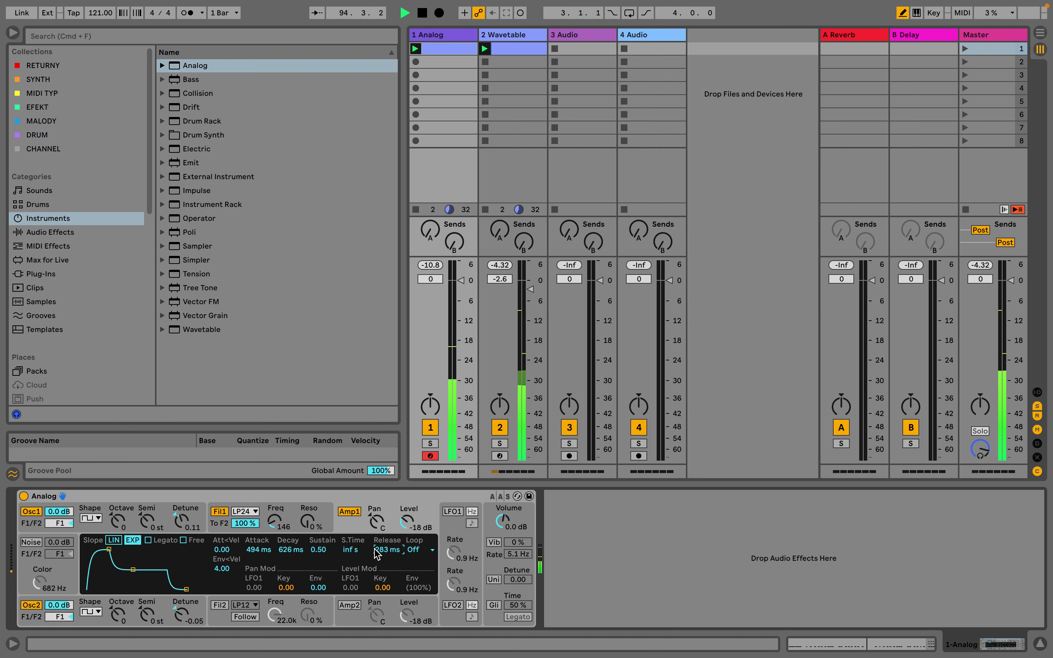
left_click_drag(318, 549, 256, 553)
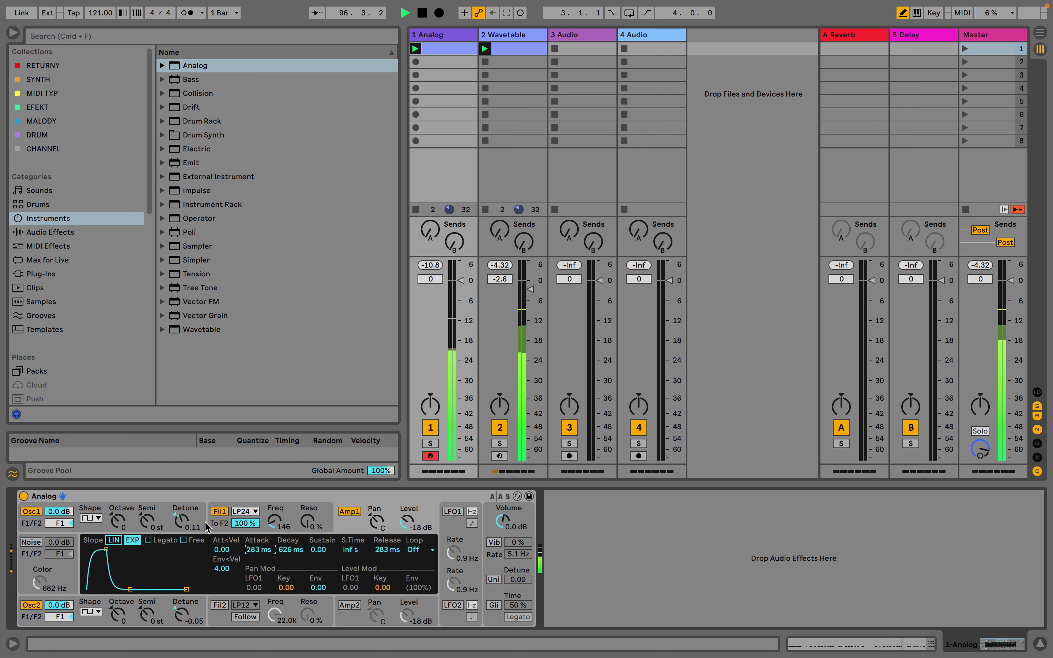
Set Analog's Filter 1 to 162 Hz, envelope modulation 2.03, attack 141 ms, sustain 0.00 and release 206 ms, and Osc2 detune to -0.17
left_click(299, 521)
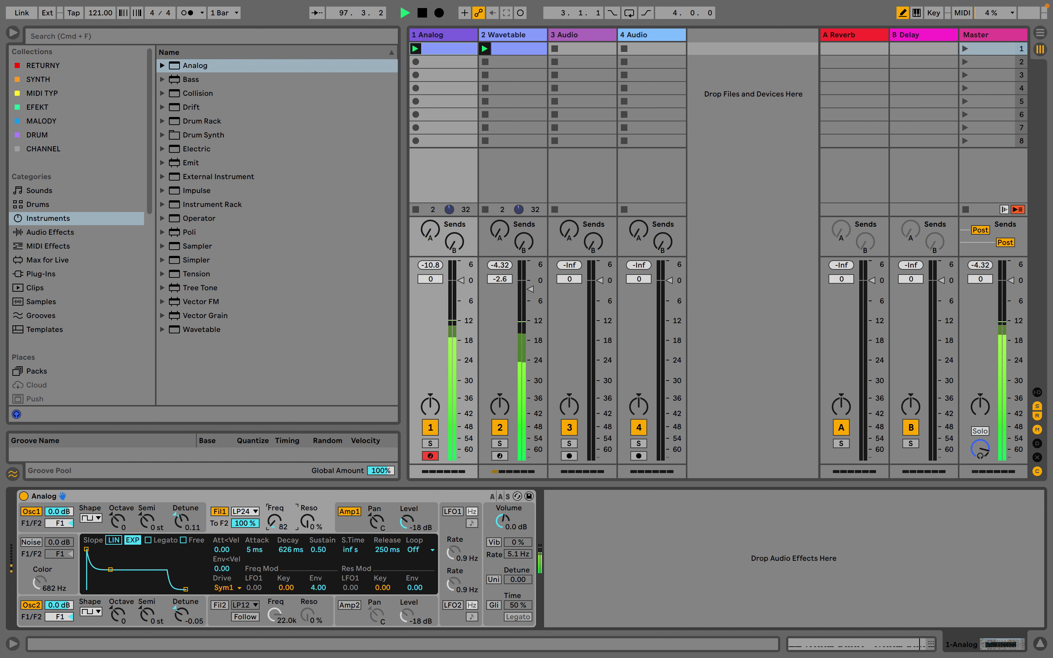
left_click_drag(318, 588, 319, 601)
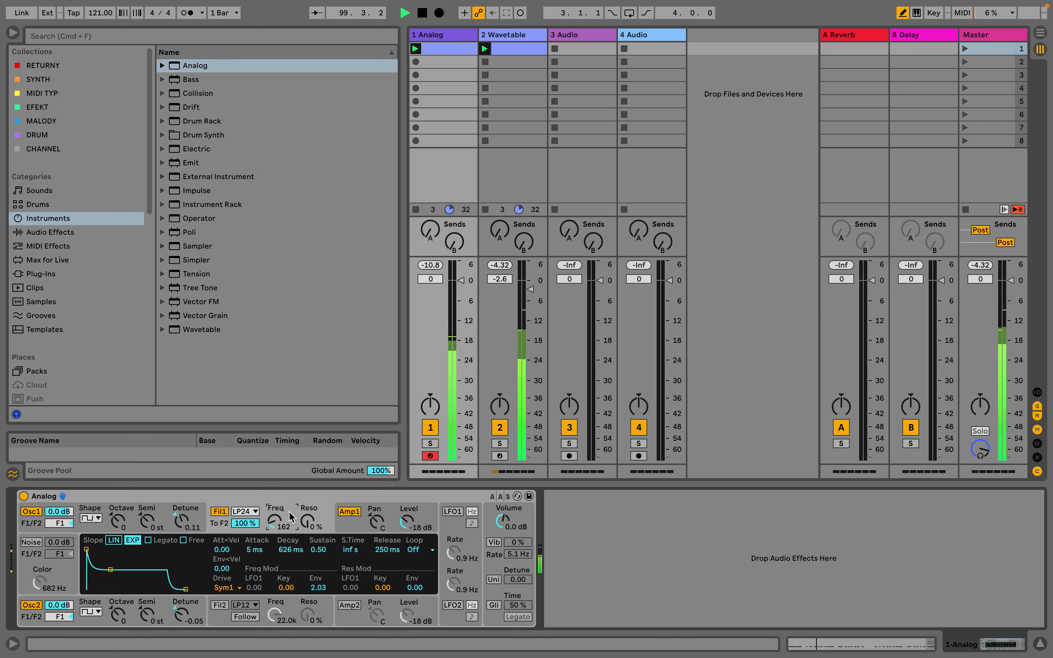
left_click_drag(260, 556, 270, 546)
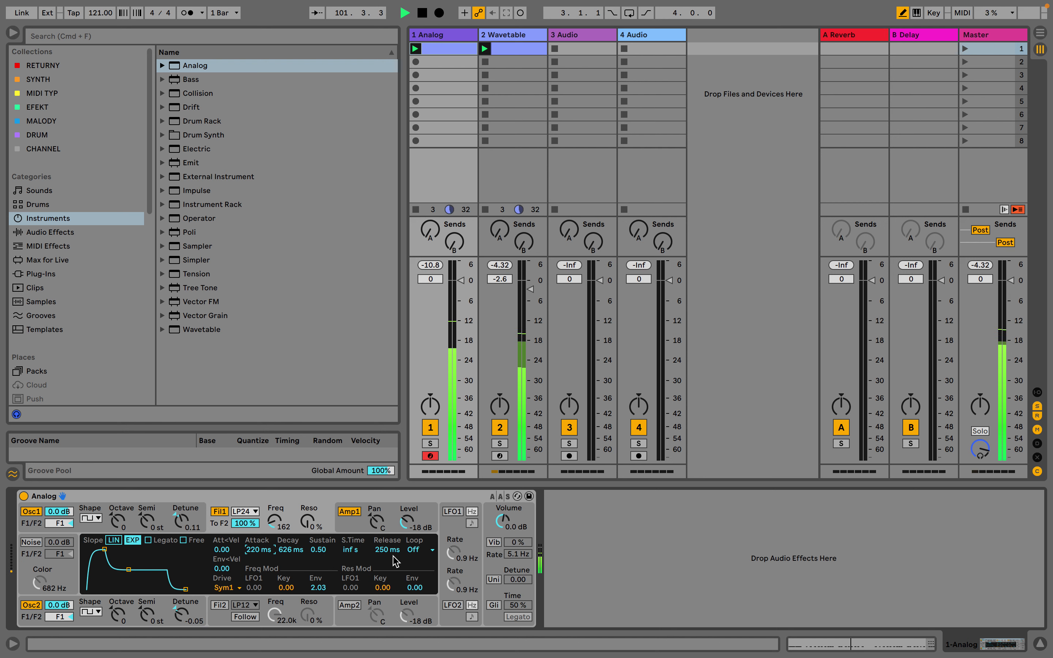
left_click_drag(321, 553, 321, 571)
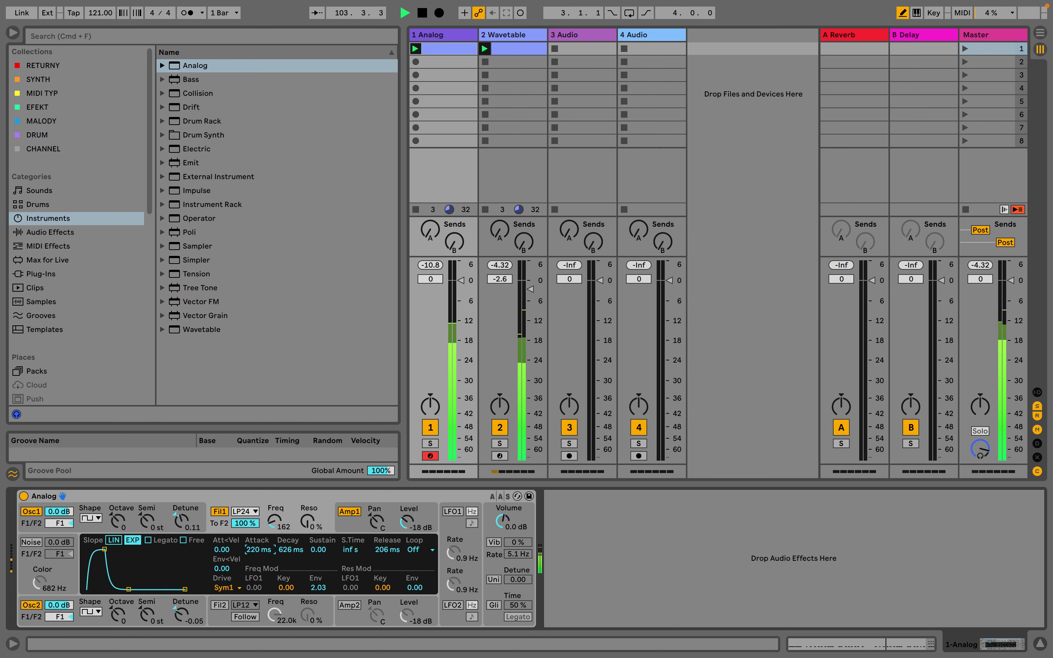
left_click_drag(259, 551, 259, 569)
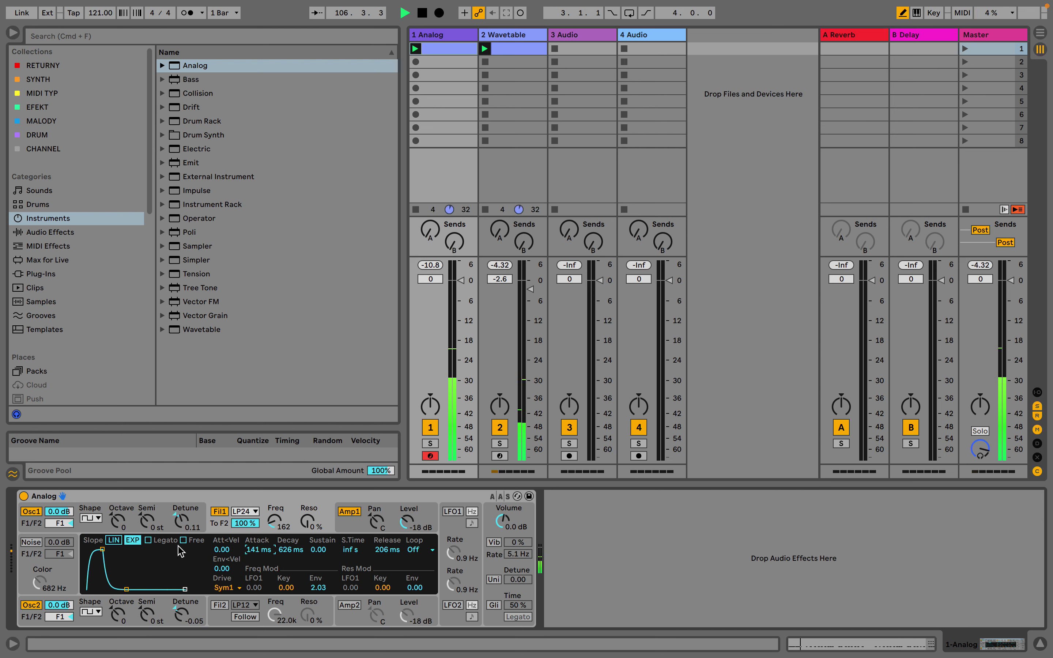
left_click_drag(180, 615, 180, 617)
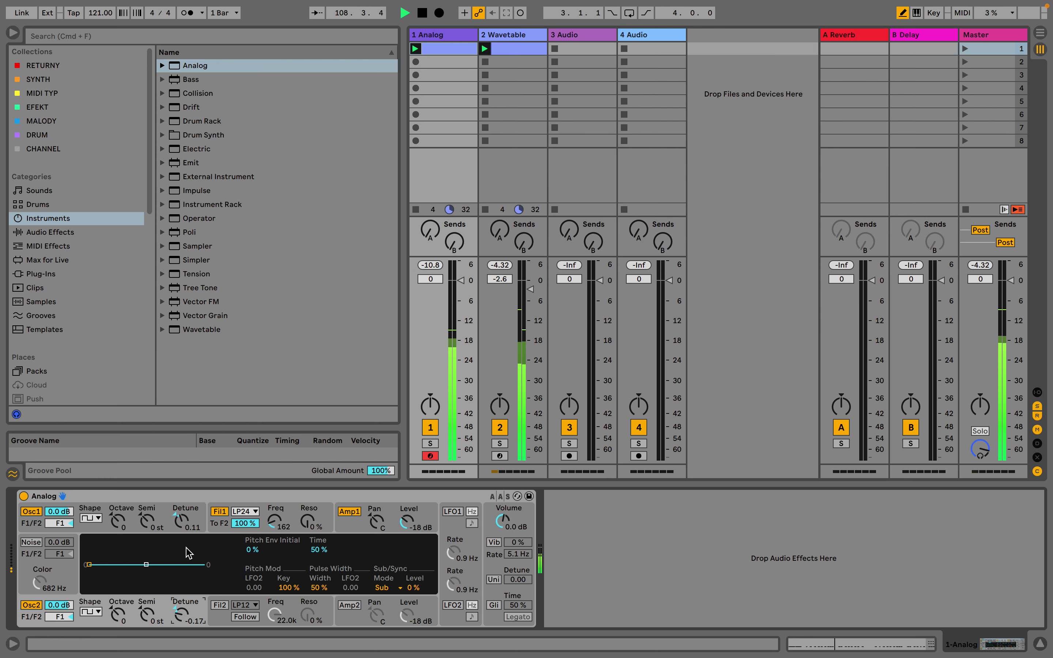
Turn off Draw Mode in the Analog clip and add a lengthened F1 note in the gap in the second half of bar 5
double_click(456, 49)
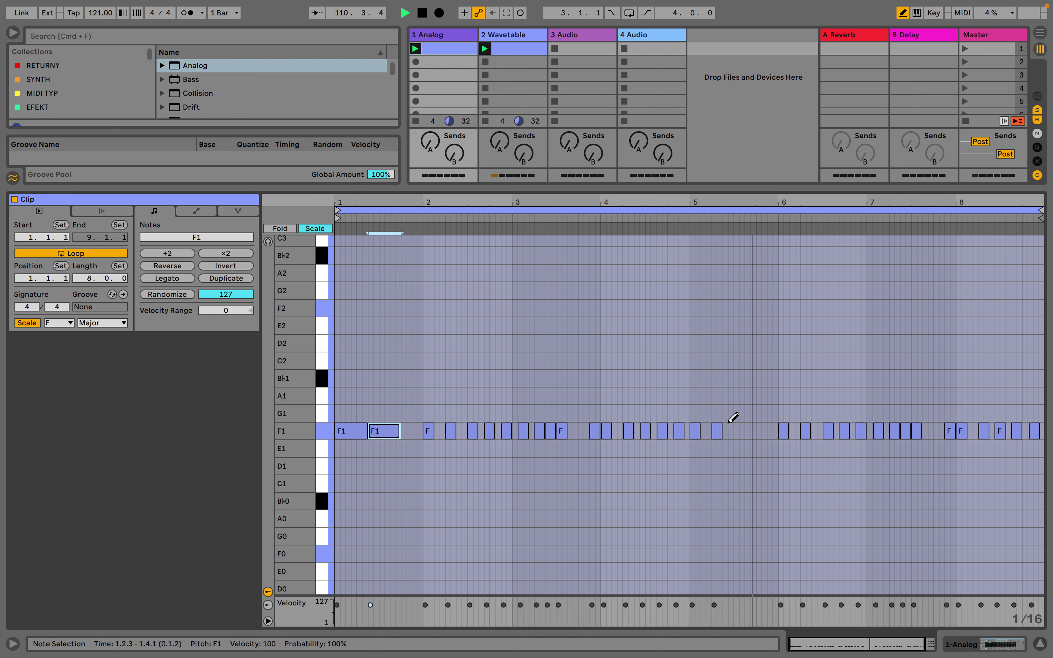
key("b")
left_click(737, 430)
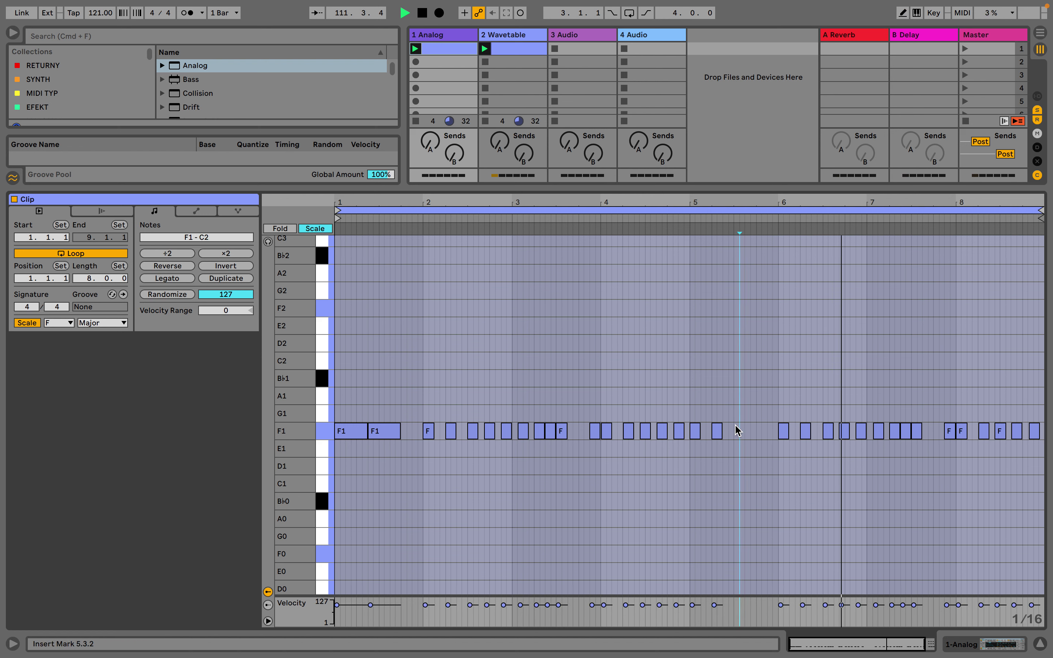
double_click(737, 430)
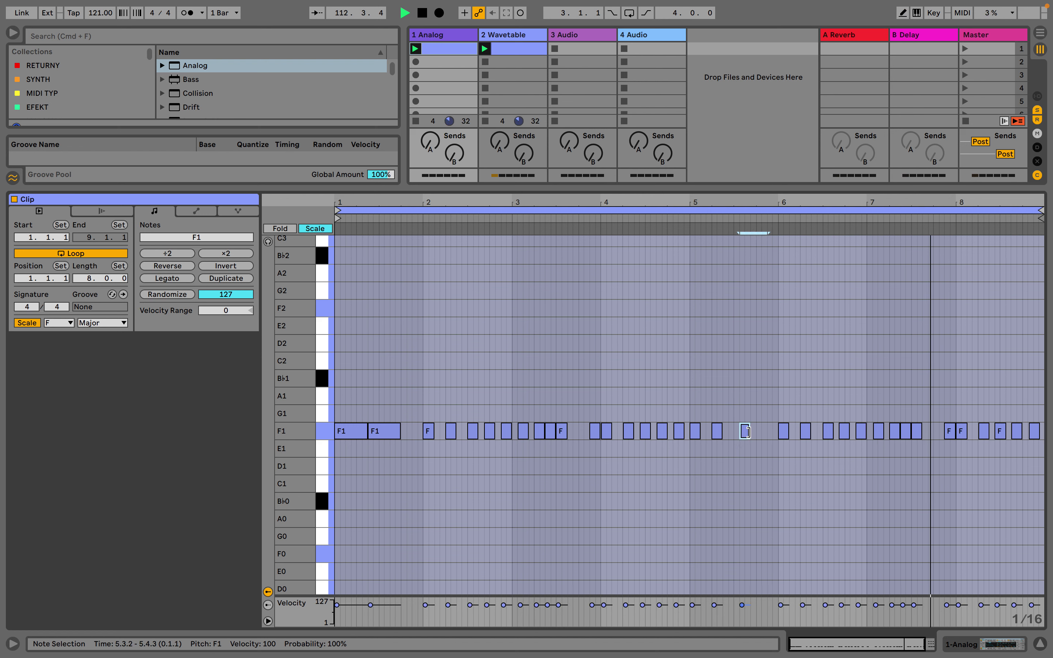
left_click_drag(743, 430, 767, 432)
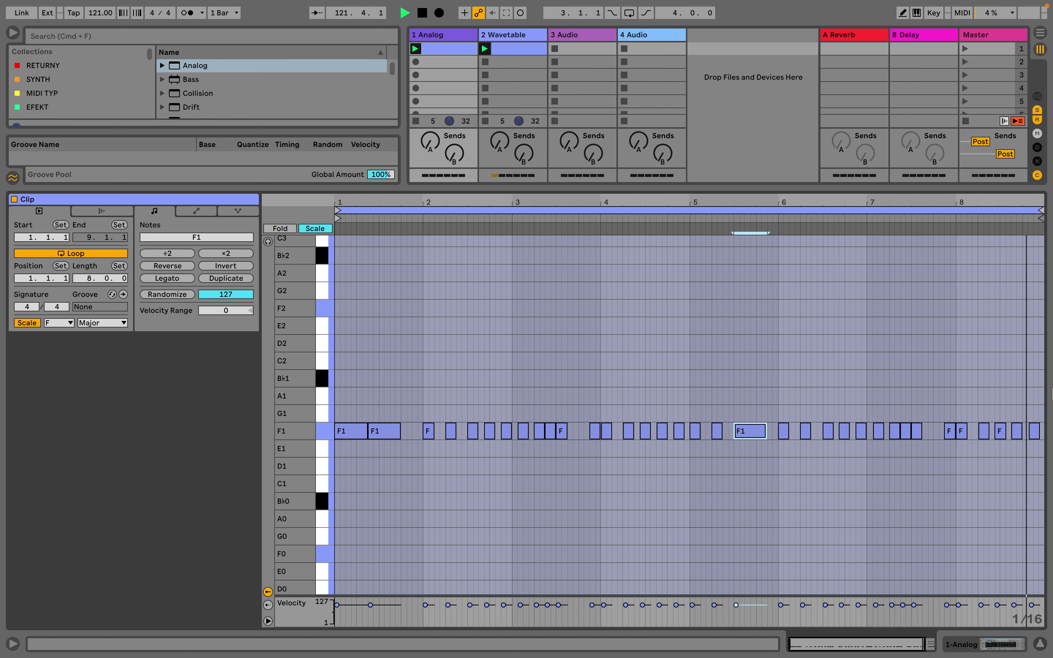
Shorten the three consecutive F1 notes starting at 3.2 in the Analog clip
left_click(1040, 404)
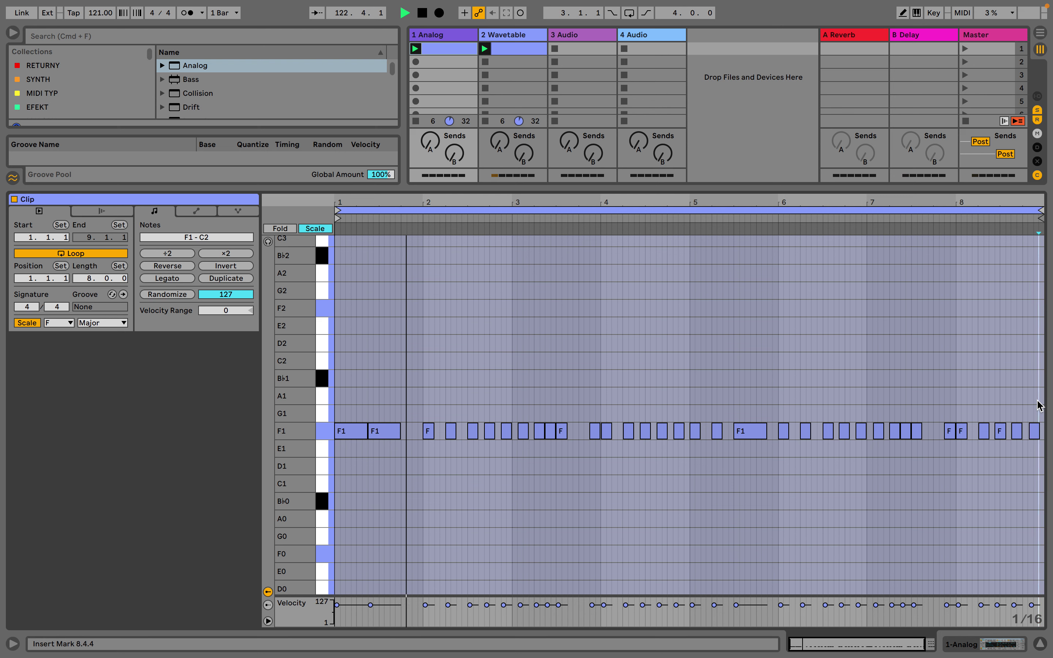
left_click_drag(583, 404, 536, 461)
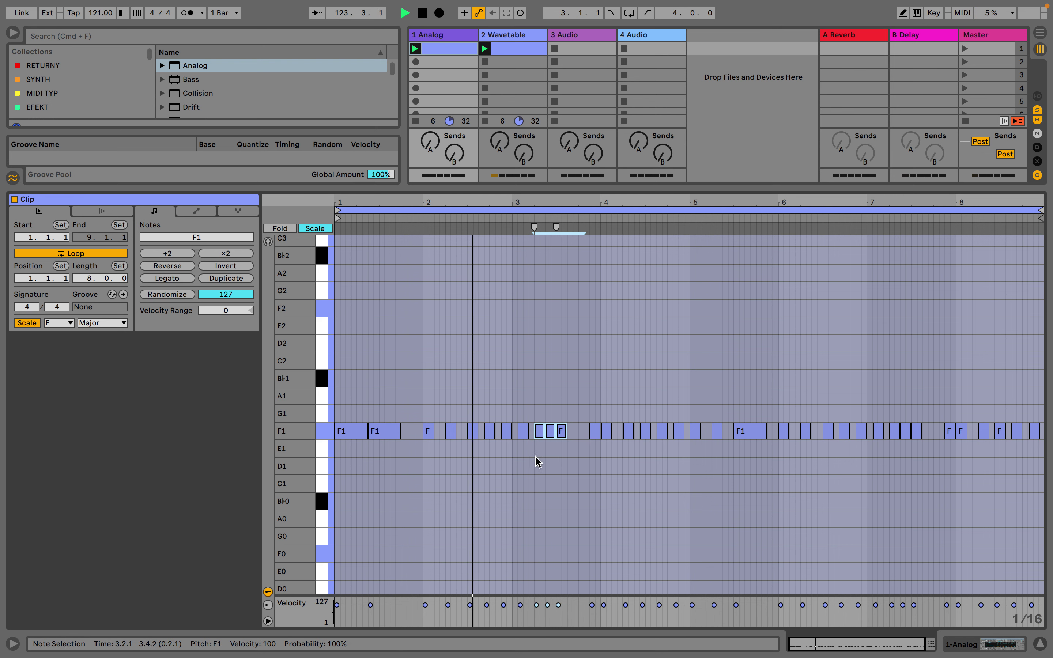
left_click(542, 434)
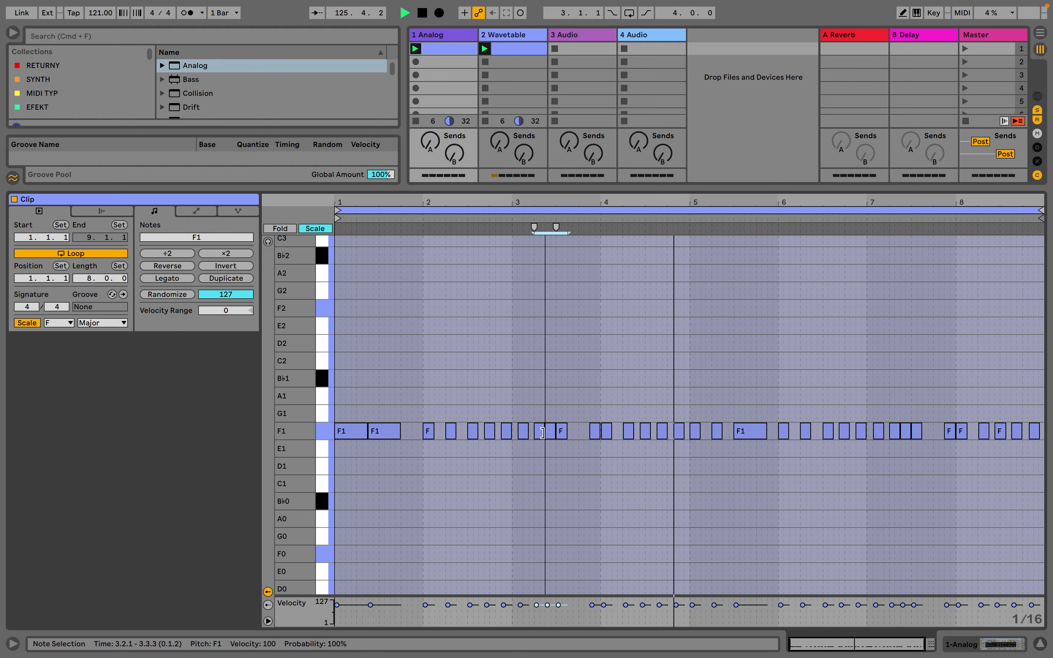
left_click_drag(542, 435, 539, 434)
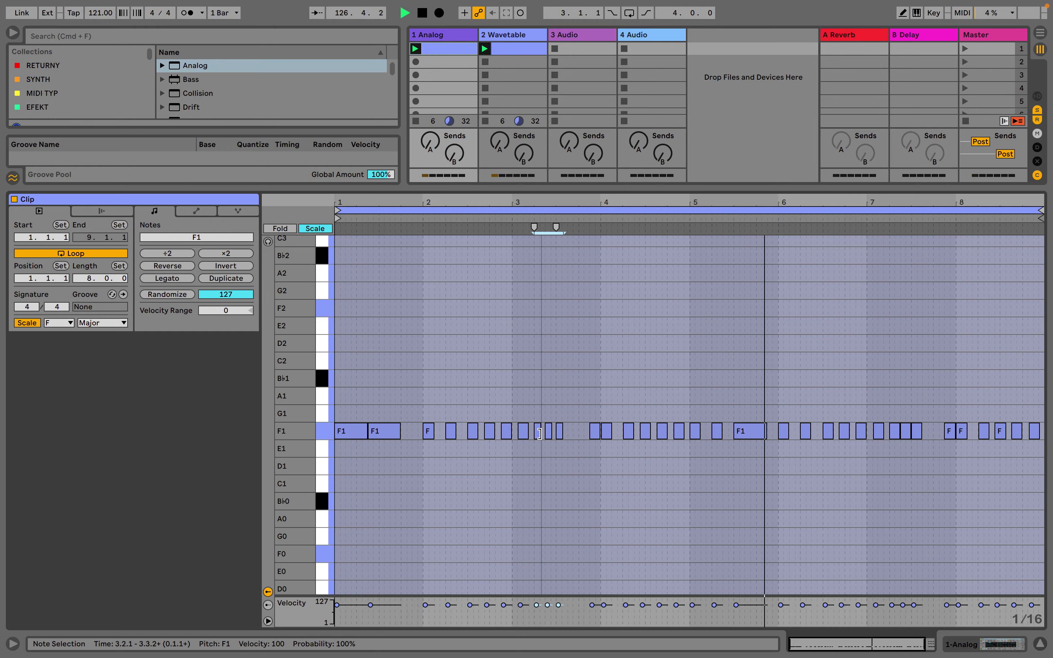
Set Analog's Amp1 envelope attack to 31 ms and its Filter 1 frequency to 311 Hz
left_click(441, 34)
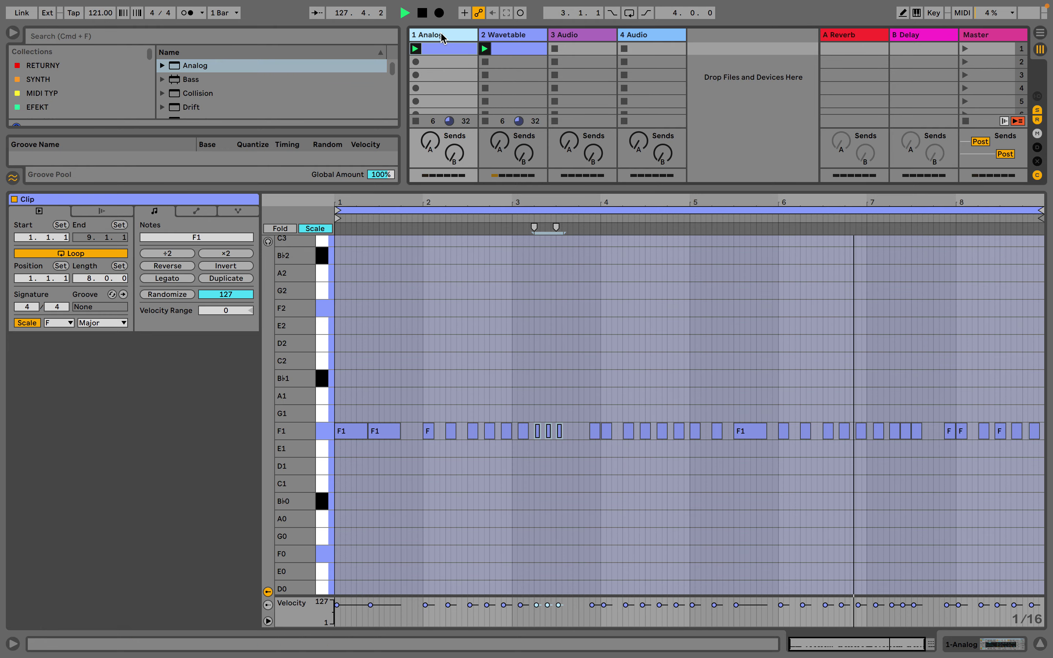
double_click(441, 34)
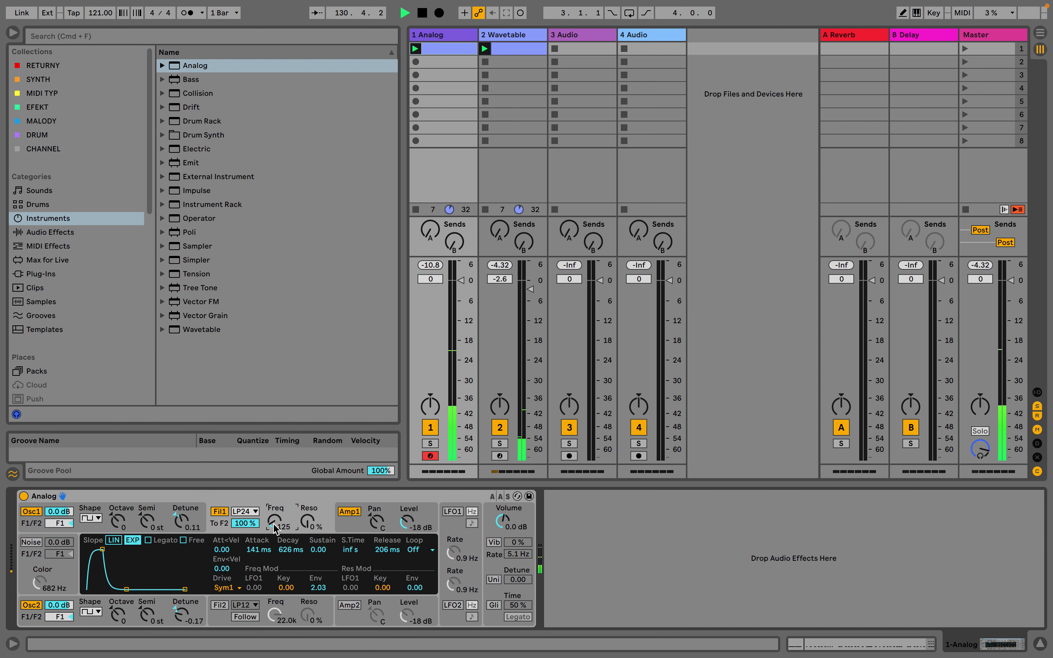
left_click(358, 525)
left_click_drag(259, 550, 260, 618)
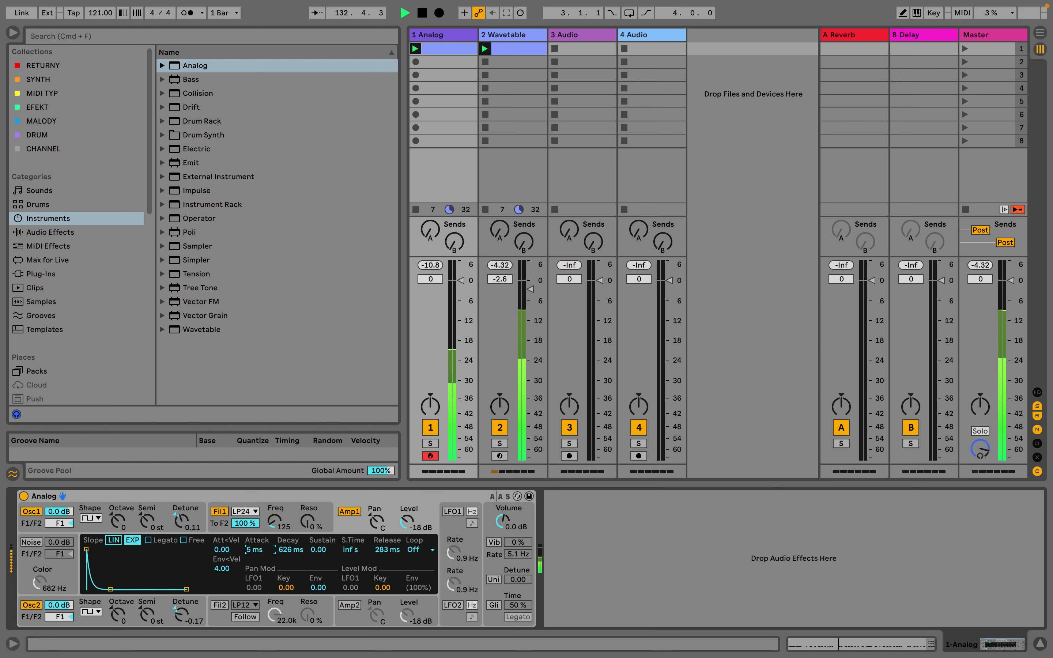
left_click_drag(259, 549, 259, 534)
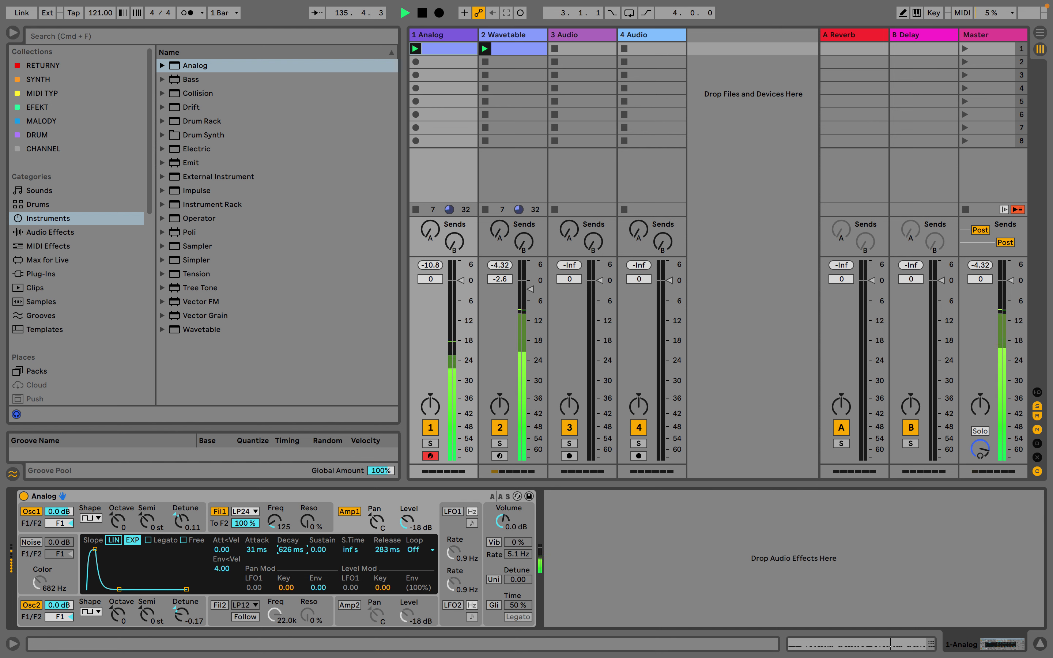
left_click_drag(274, 520, 274, 519)
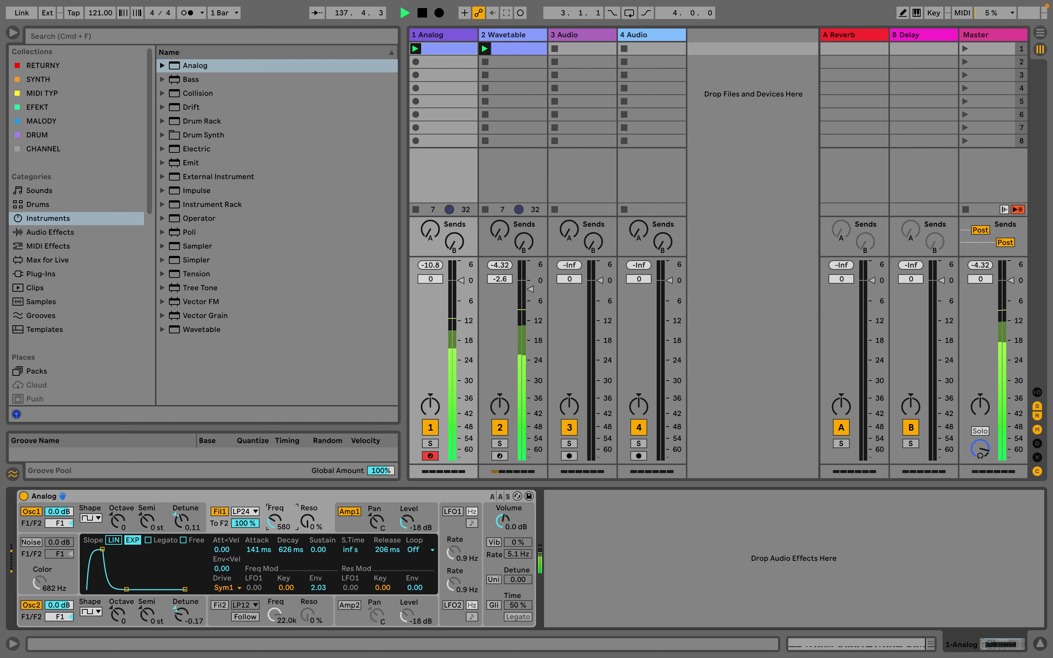
left_click_drag(274, 522, 275, 526)
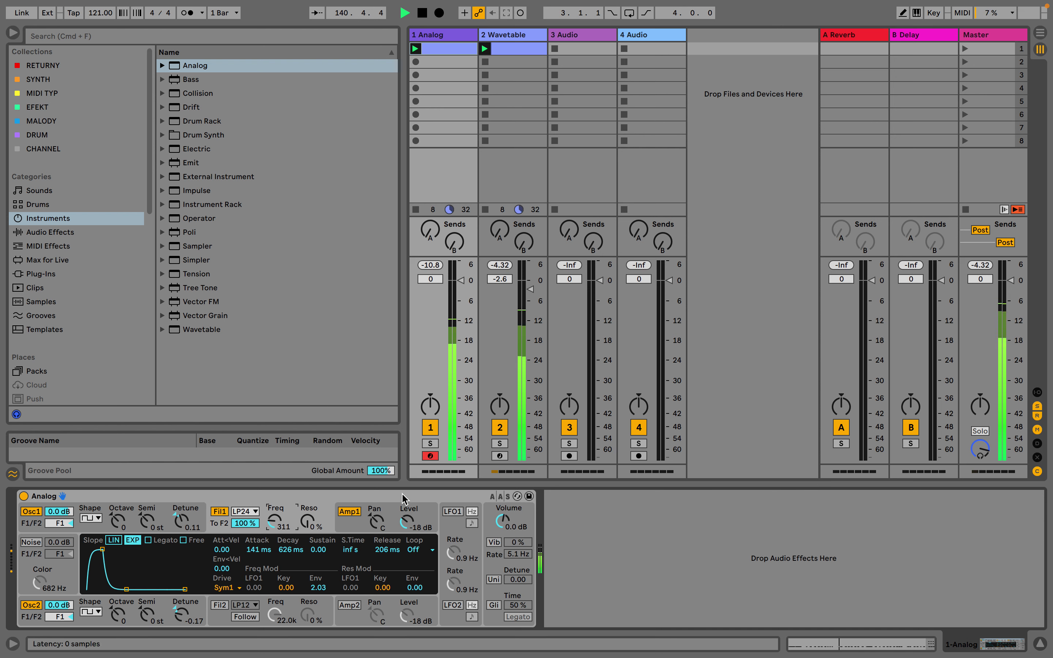
Switch Analog's voices to Mono and raise the Filter 1 resonance to 13 %
left_click(488, 529)
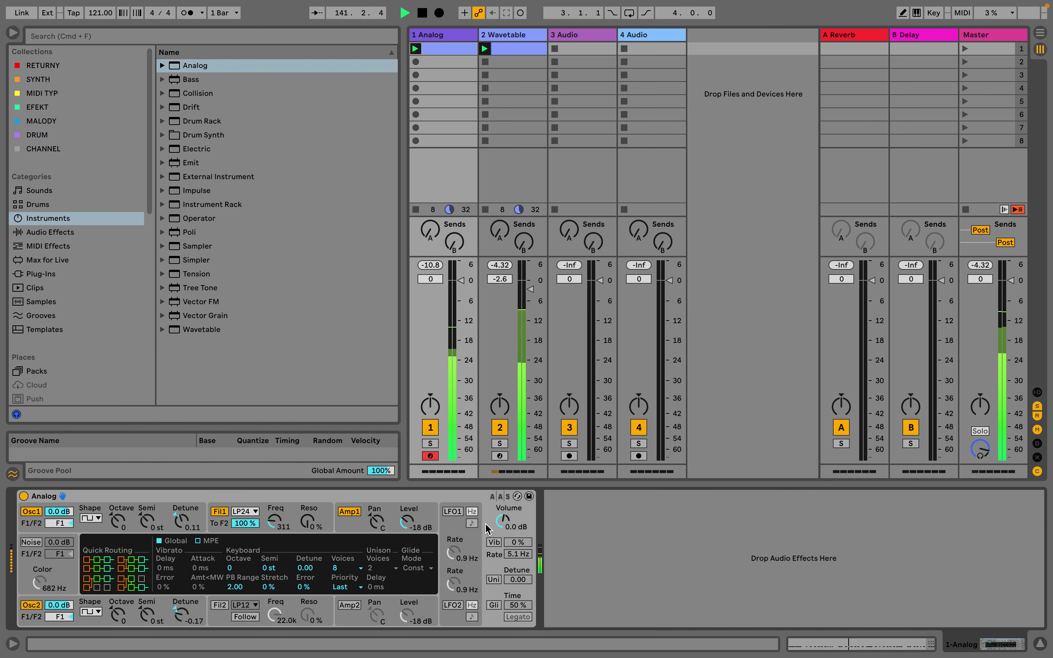
left_click(338, 569)
left_click(347, 464)
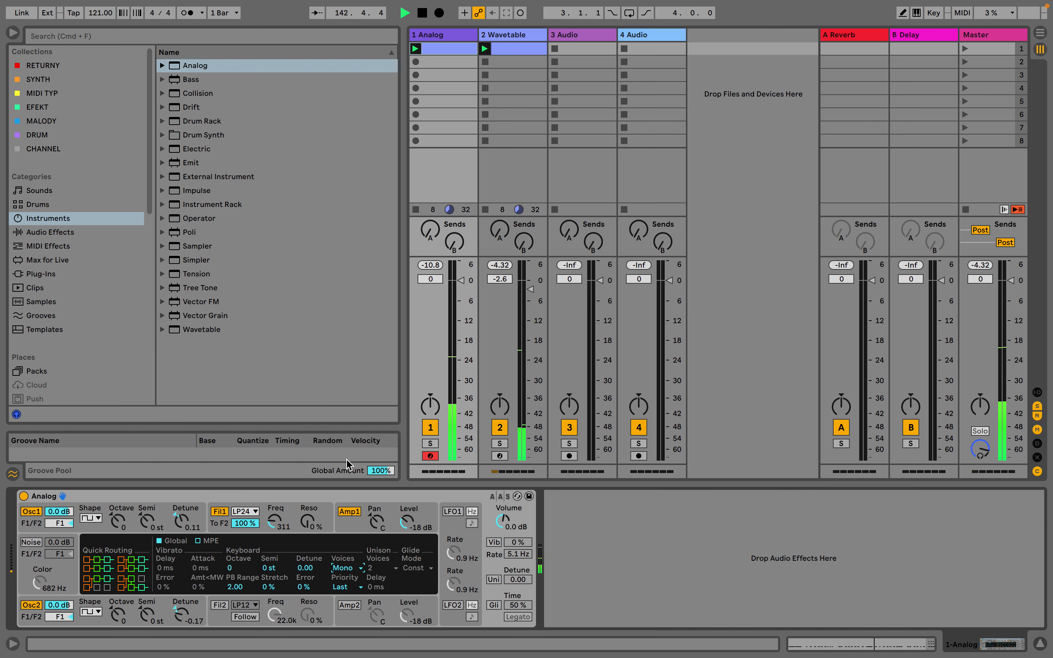
left_click_drag(308, 519, 308, 501)
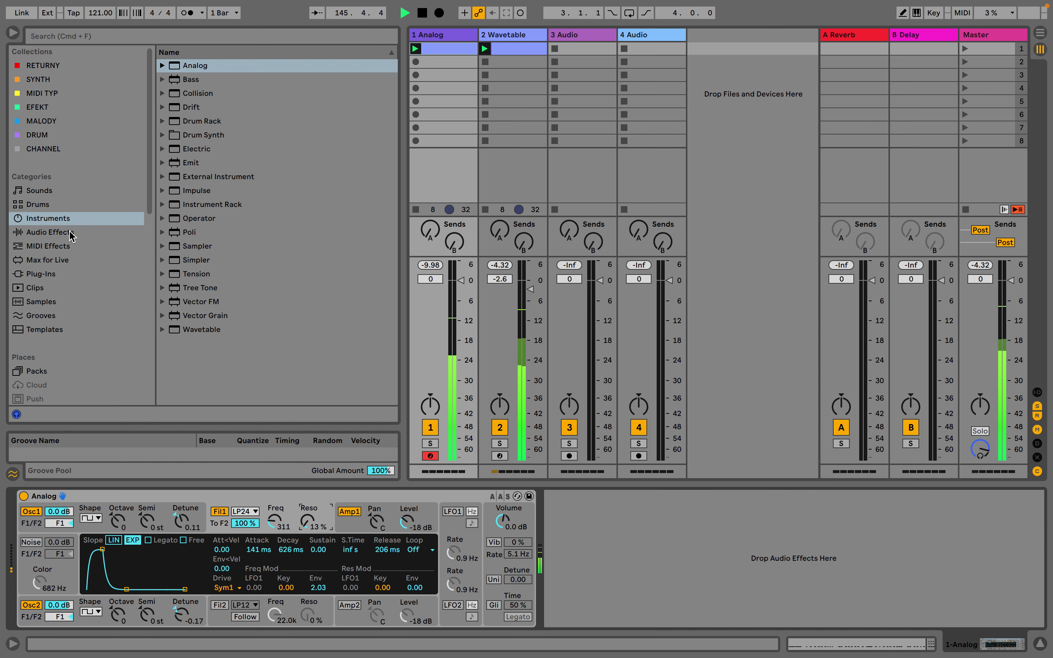
Add an Auto Filter after Analog and set its low-pass frequency to 382 Hz and resonance to 14 %
left_click(69, 233)
left_click(163, 149)
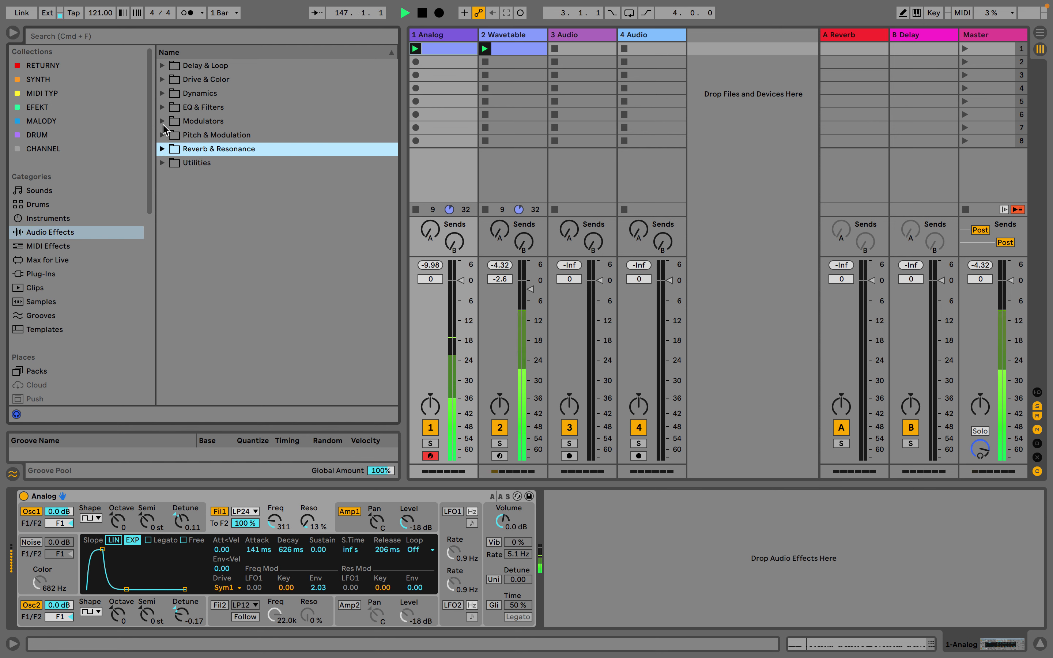
left_click(162, 93)
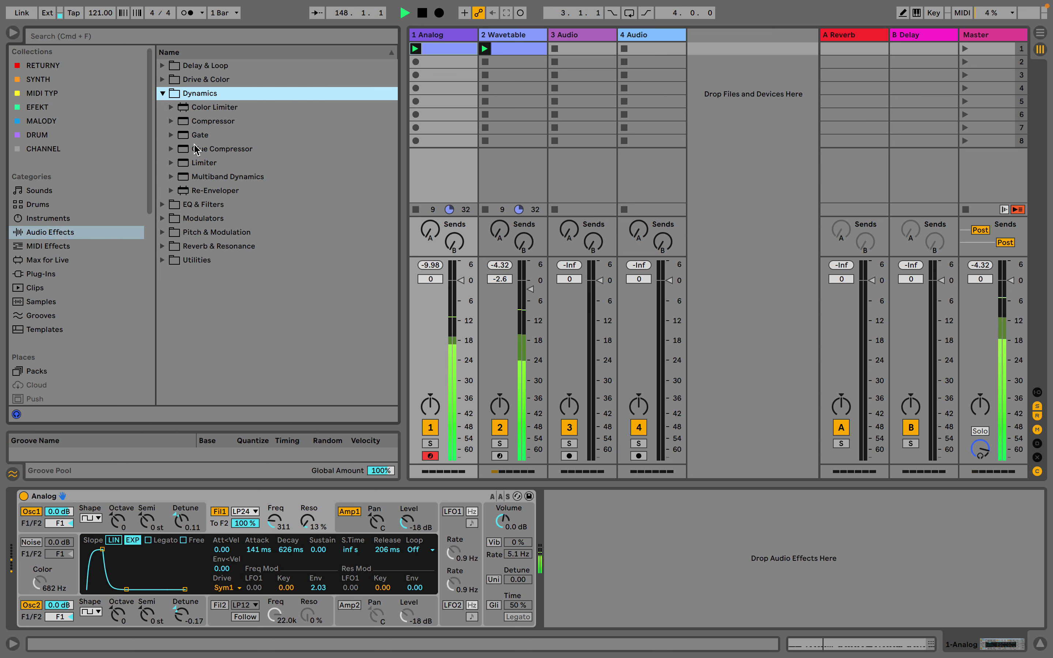
left_click(162, 94)
left_click(163, 107)
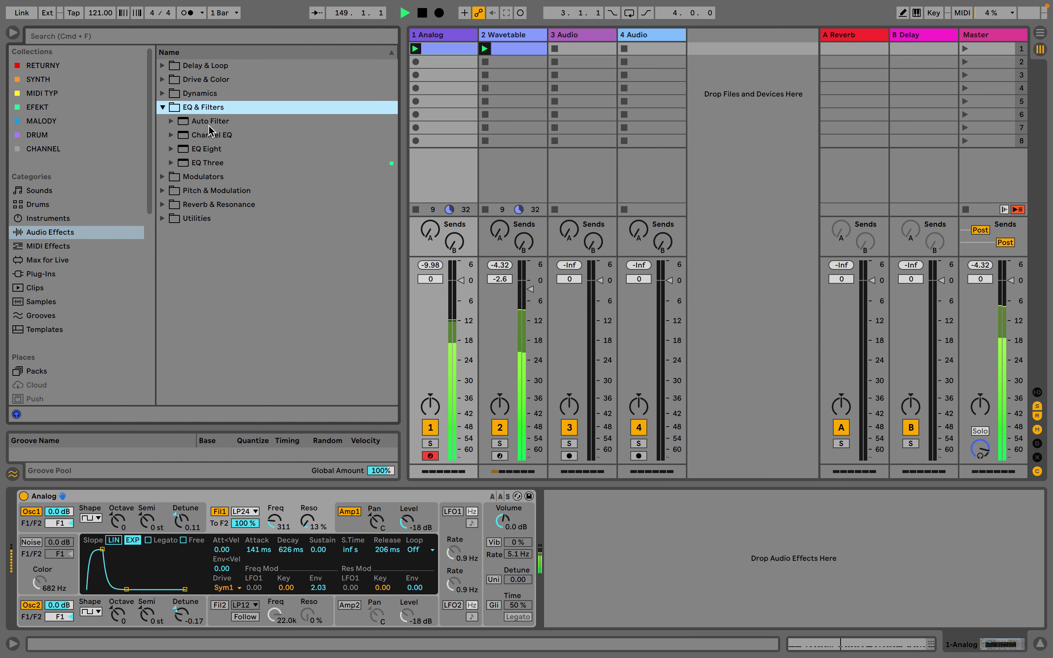
left_click(162, 108)
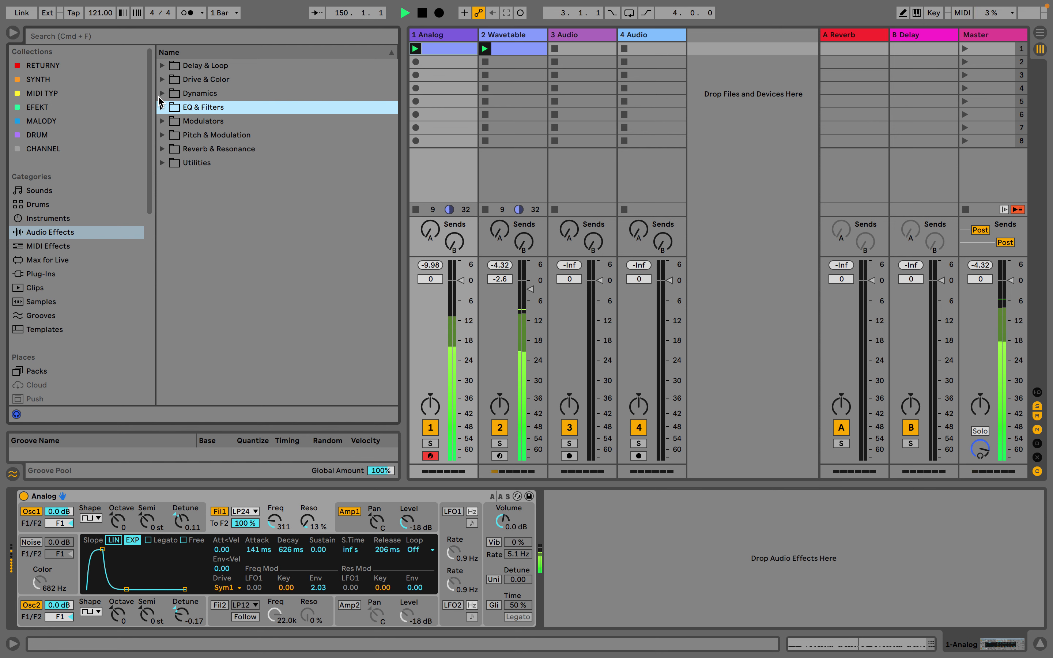
left_click(163, 94)
left_click(163, 94)
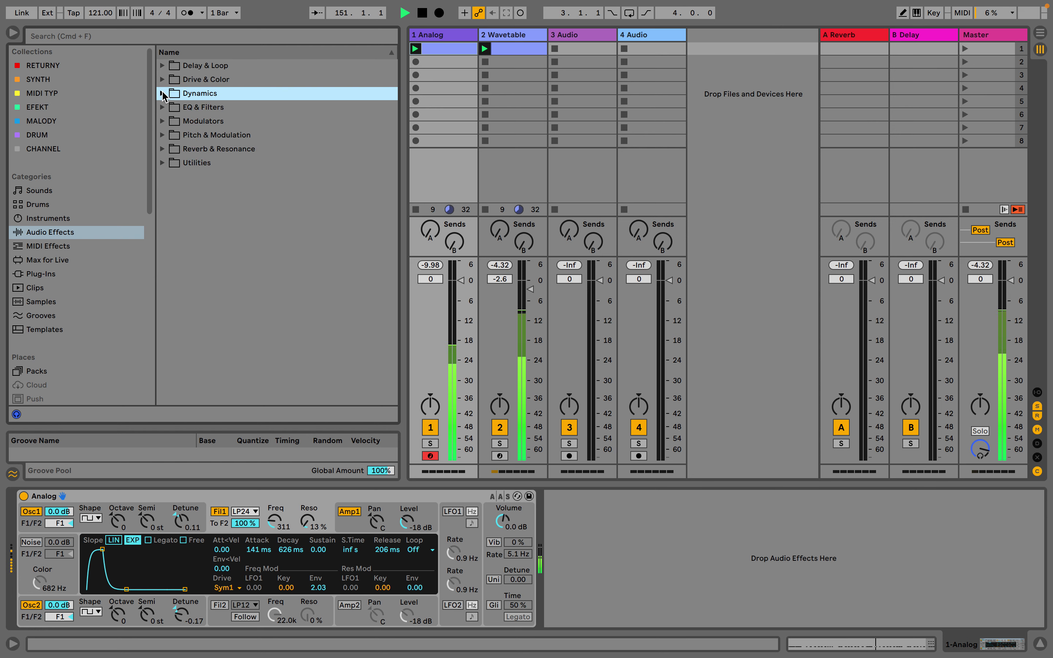
left_click(162, 108)
left_click_drag(212, 127, 594, 338)
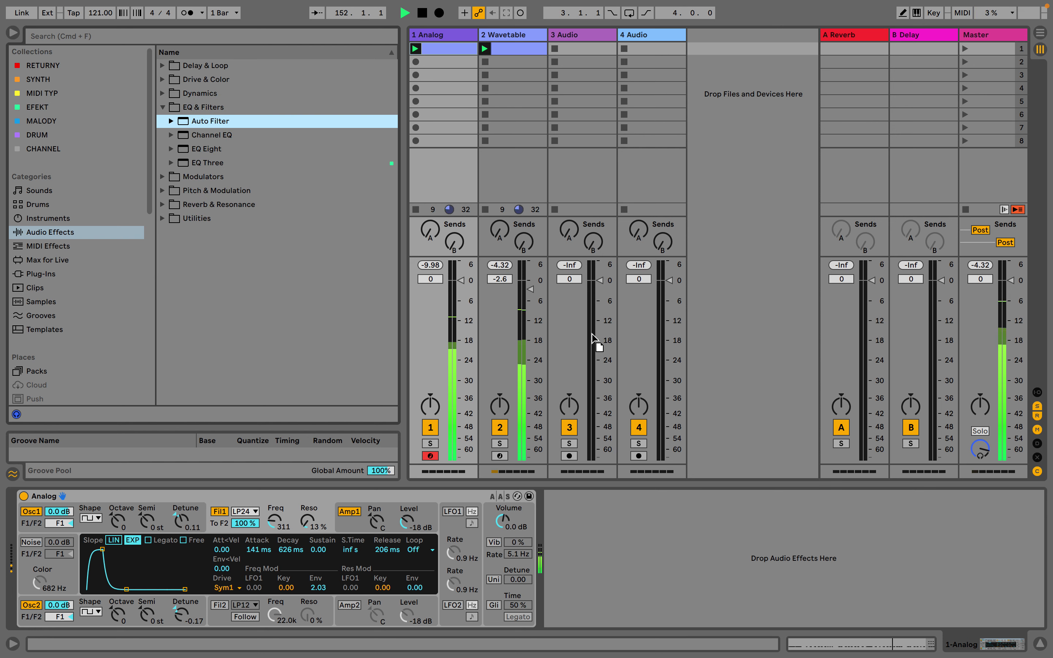
left_click_drag(664, 547, 646, 572)
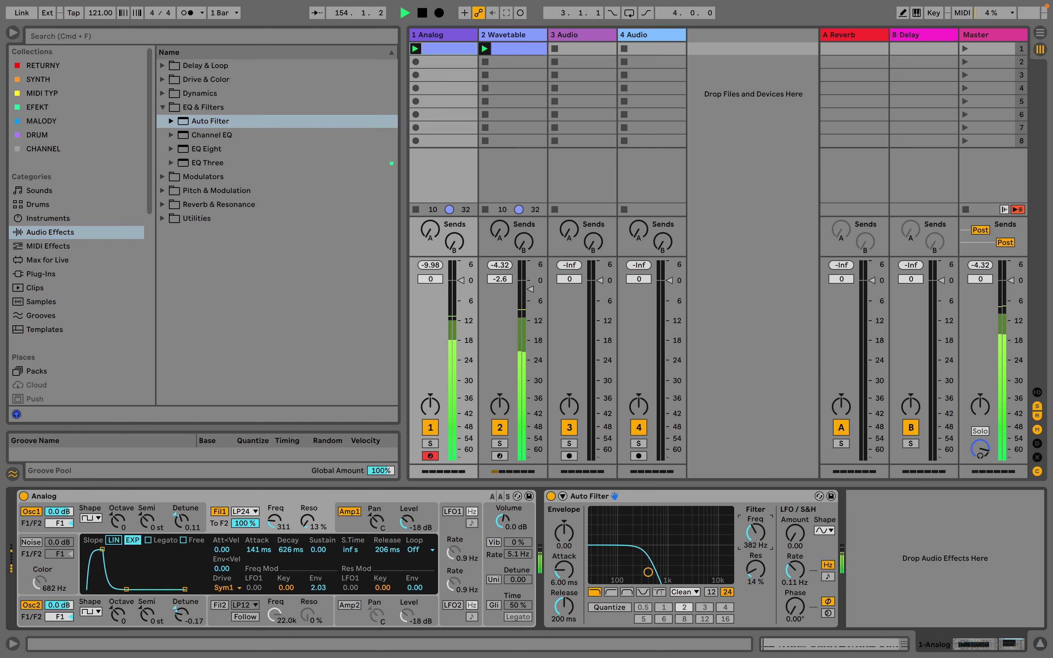
Open the Wavetable clip and copy its entire row of C3 notes up an octave to C4
left_click(525, 37)
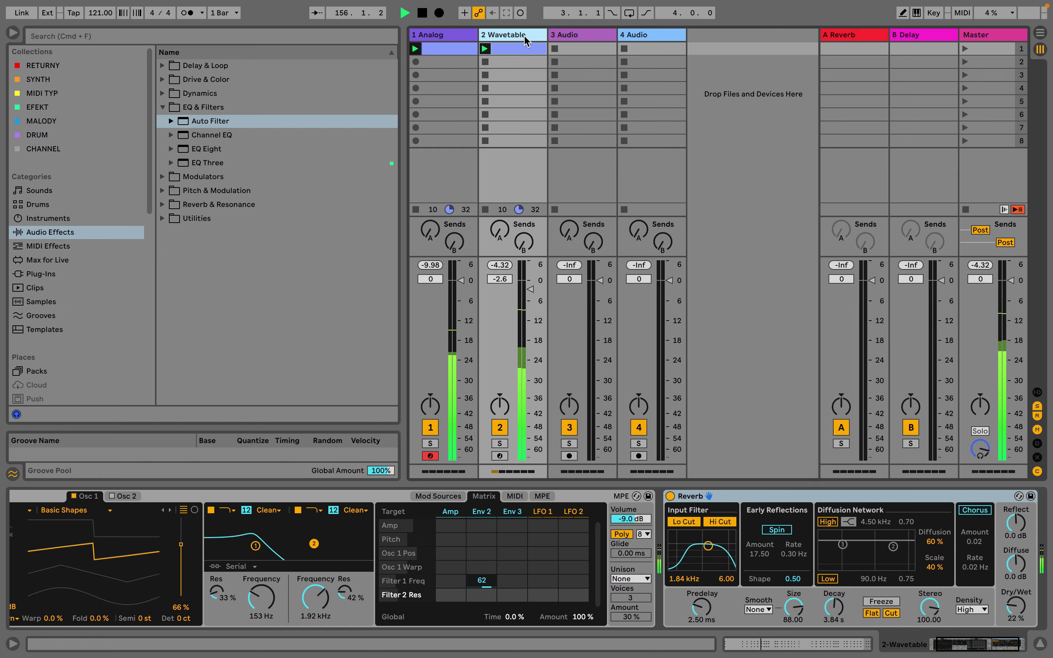
double_click(522, 50)
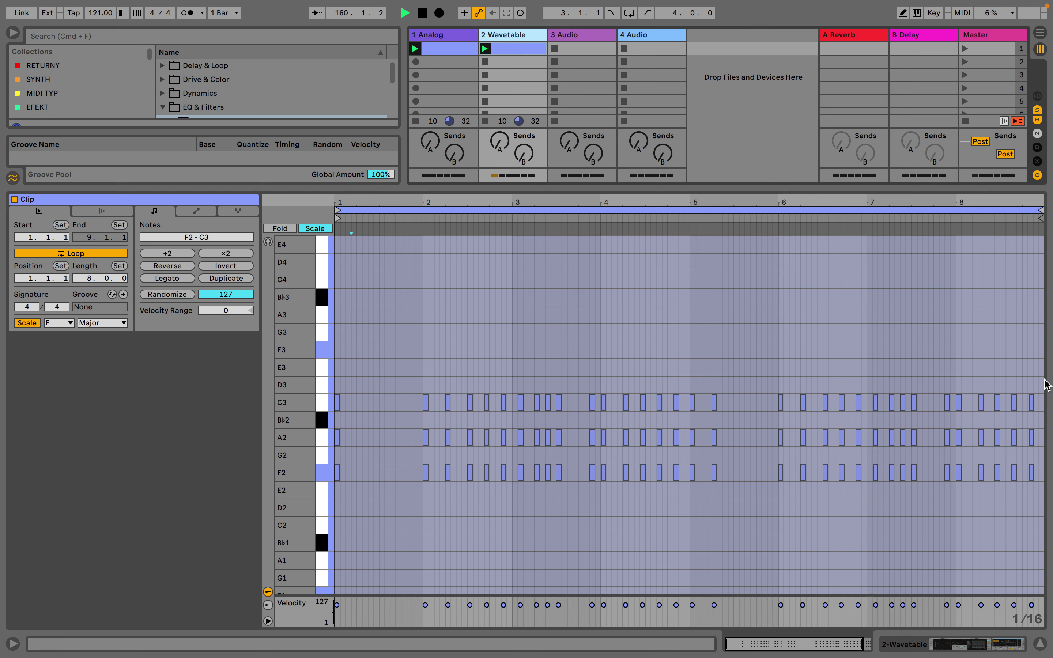
left_click_drag(1038, 381, 335, 419)
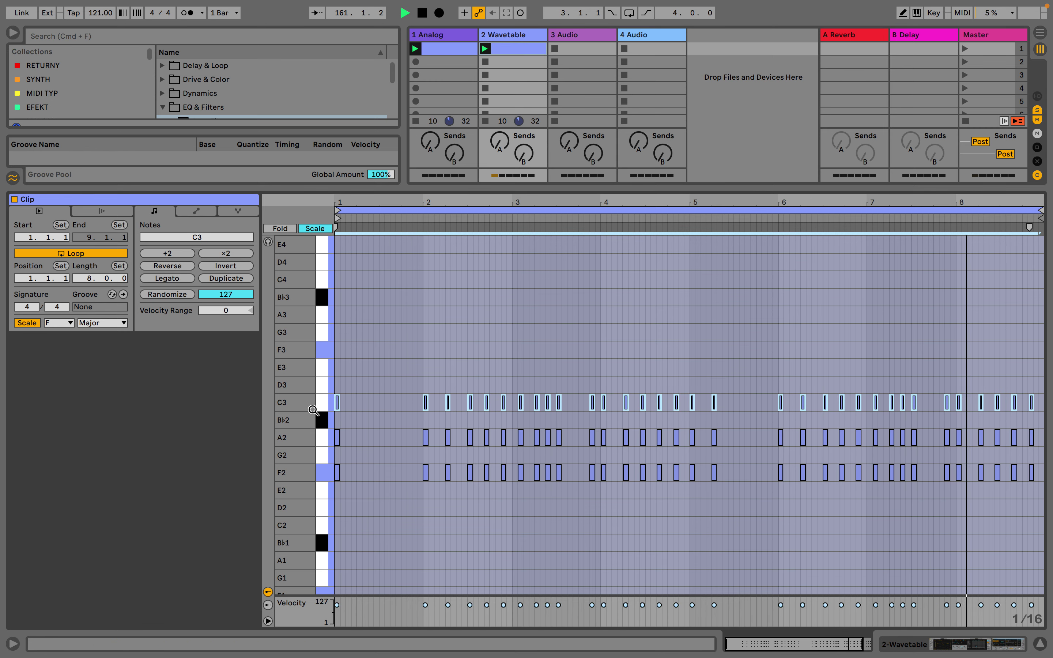
key("plus")
key("plus")
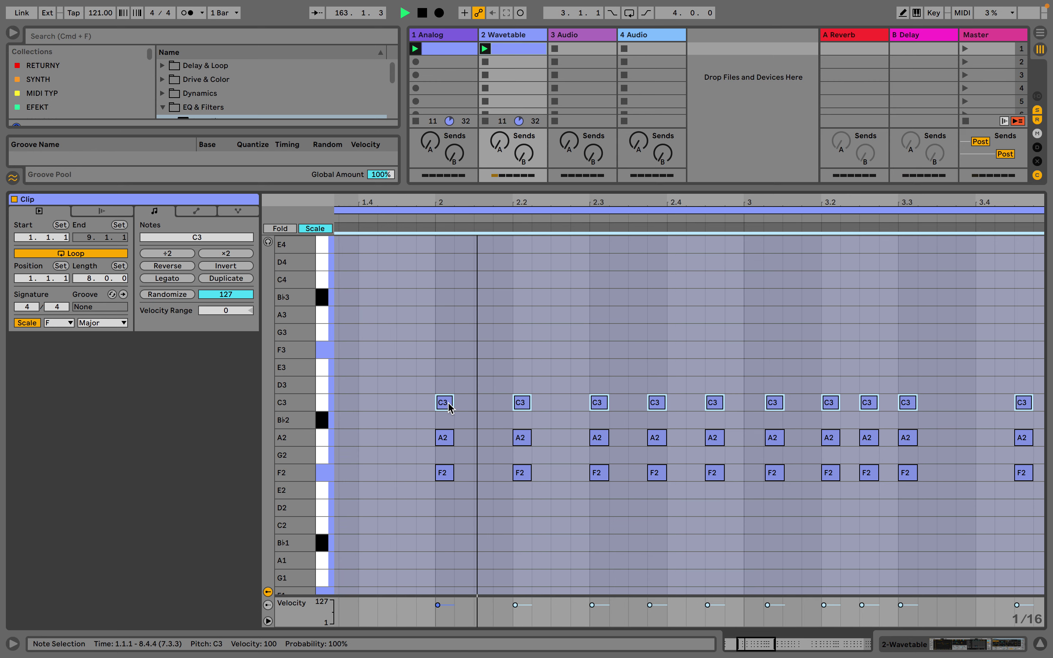
left_click_drag(450, 409, 455, 310)
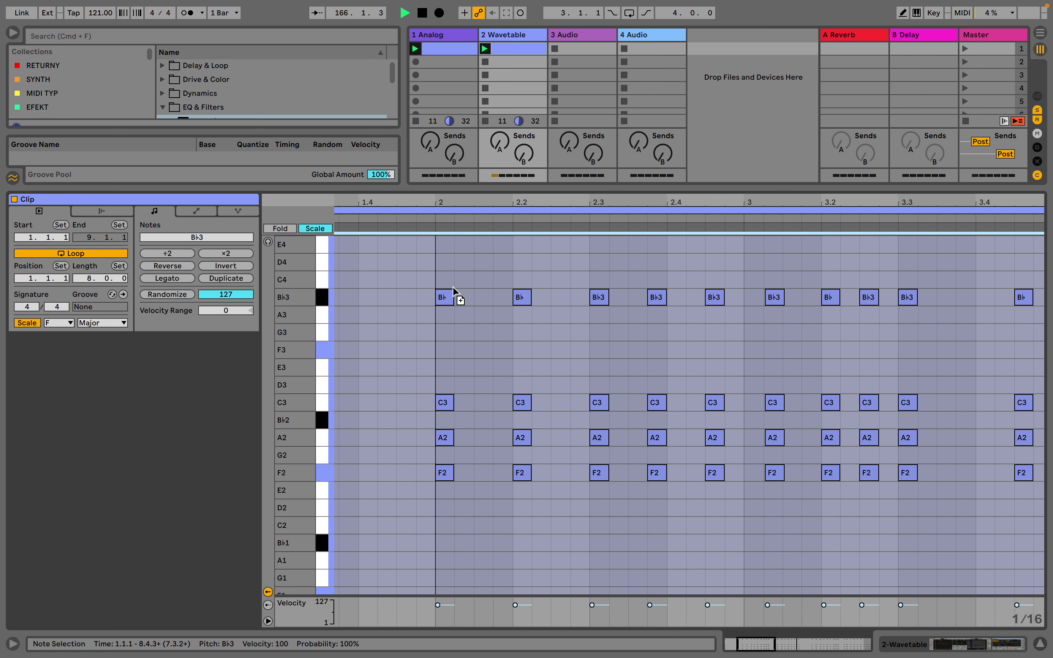
left_click_drag(453, 287, 455, 287)
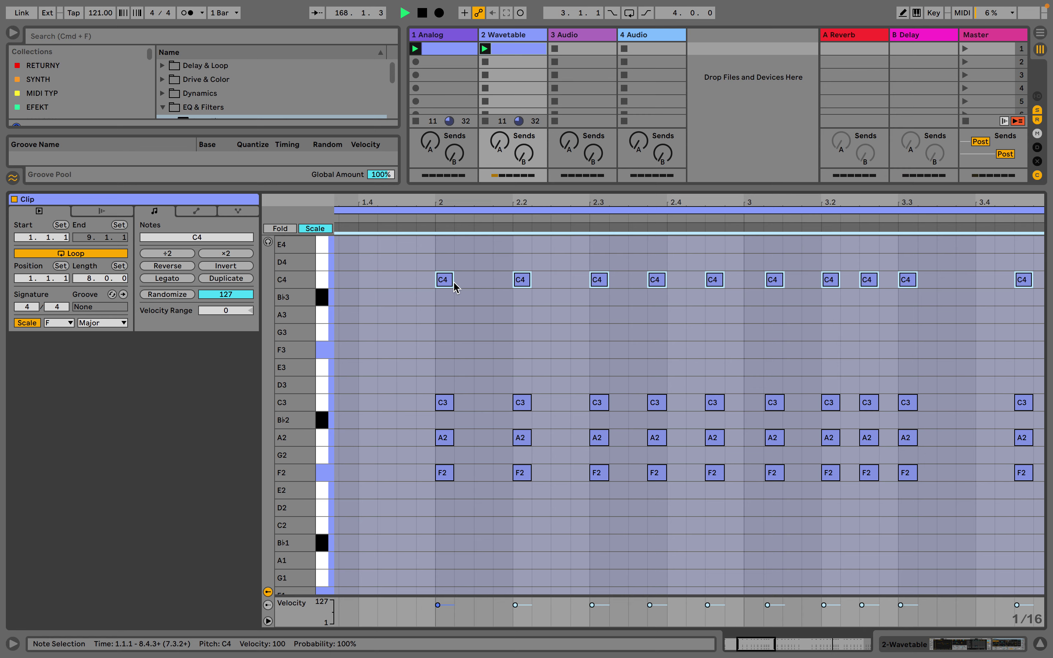
Add three short notes to bar 1 of the Wavetable clip: B♭3 at 1.2.4 and C4 at 1.3.2 and 1.3.4
left_click_drag(442, 214, 376, 267)
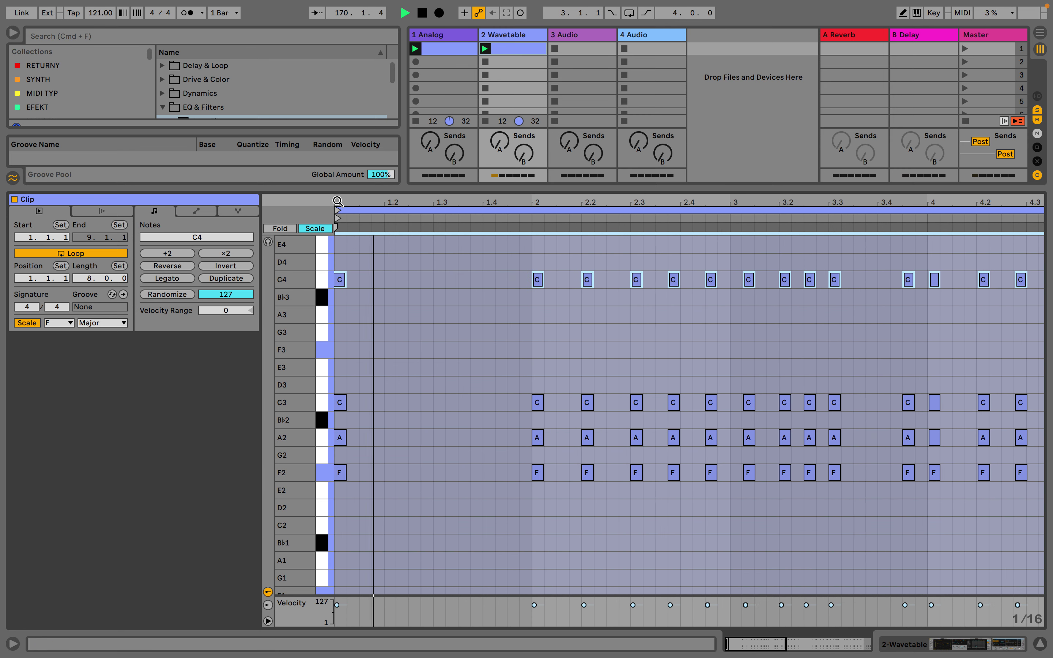
double_click(426, 280)
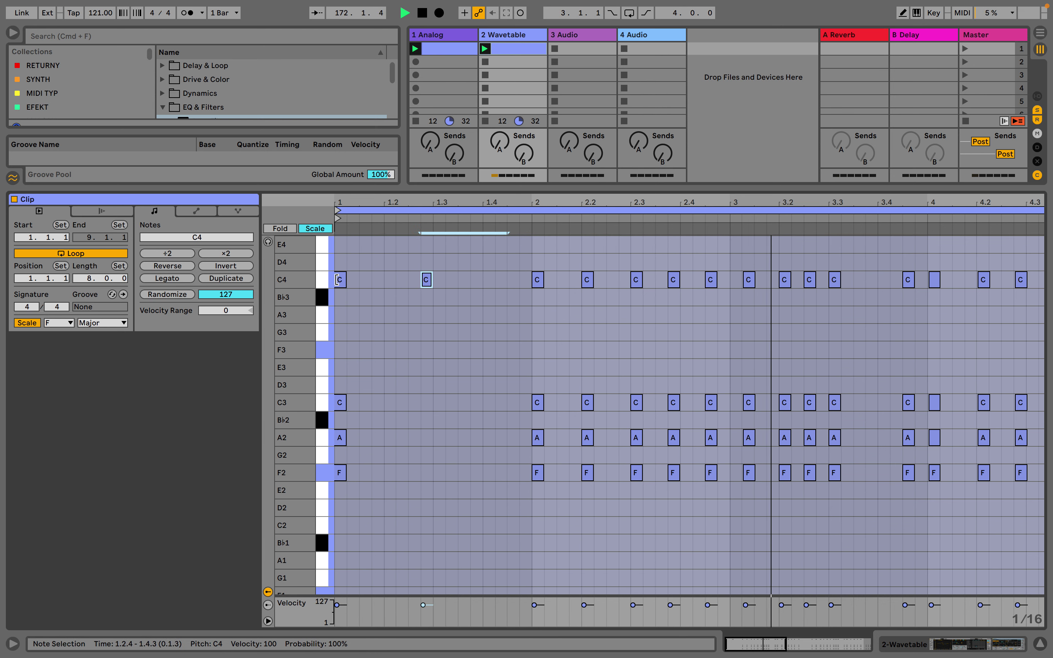
key("super+d")
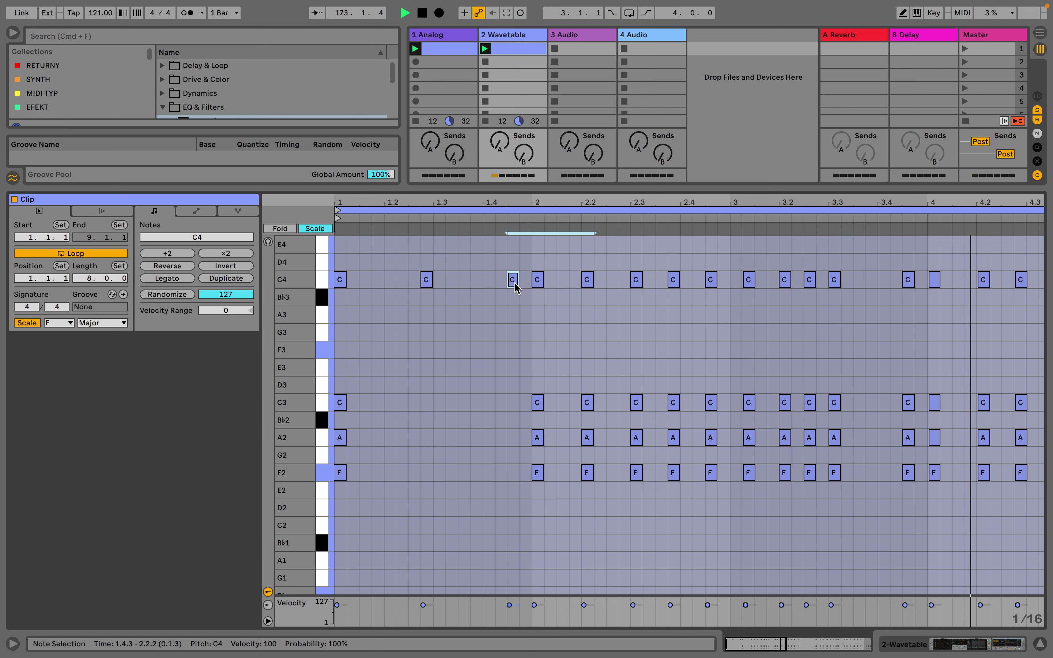
mouse_move(515, 287)
left_mouse_down()
mouse_move(456, 282)
mouse_move(469, 281)
left_mouse_up()
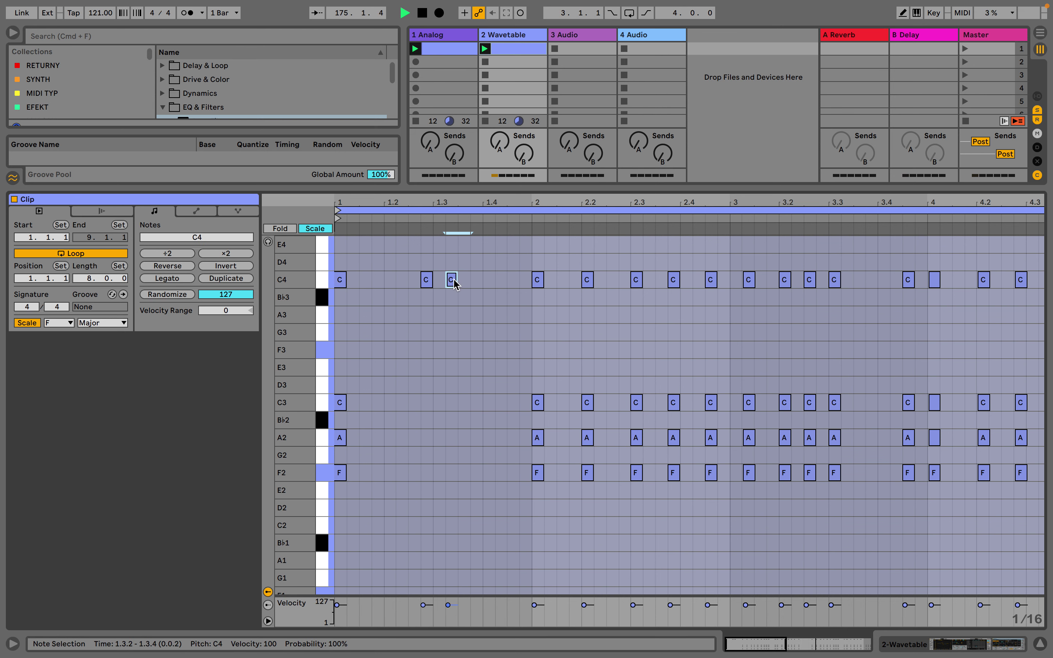
scroll(456, 282, "down", 5)
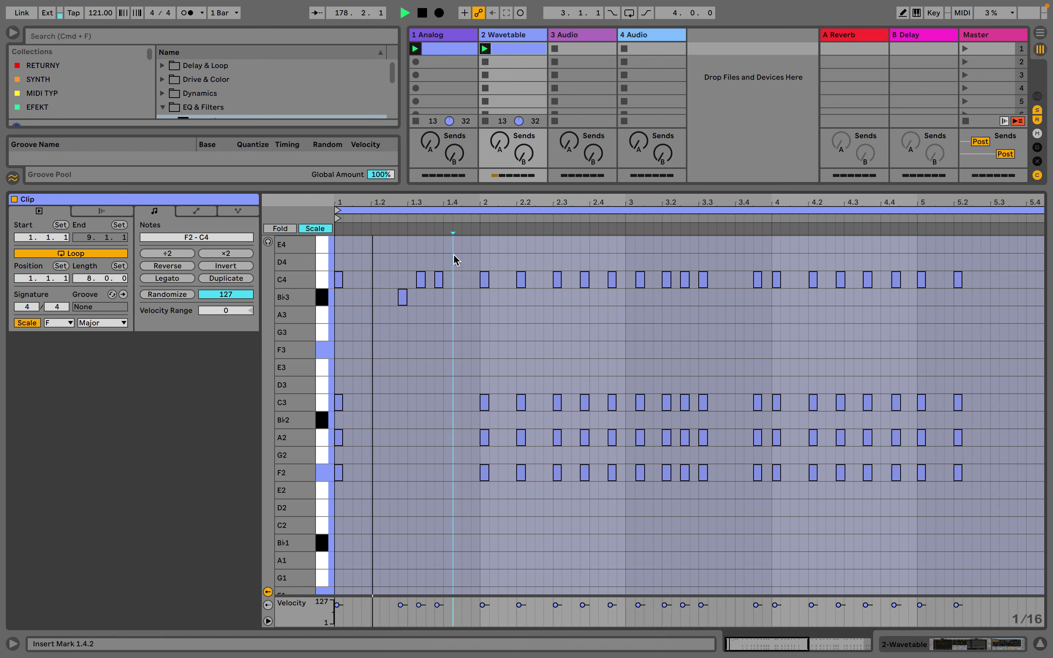
Lower the C4 note at 1.3.2 to A3 and the C4 note at 1.3.4 to G3
left_click_drag(454, 261, 417, 316)
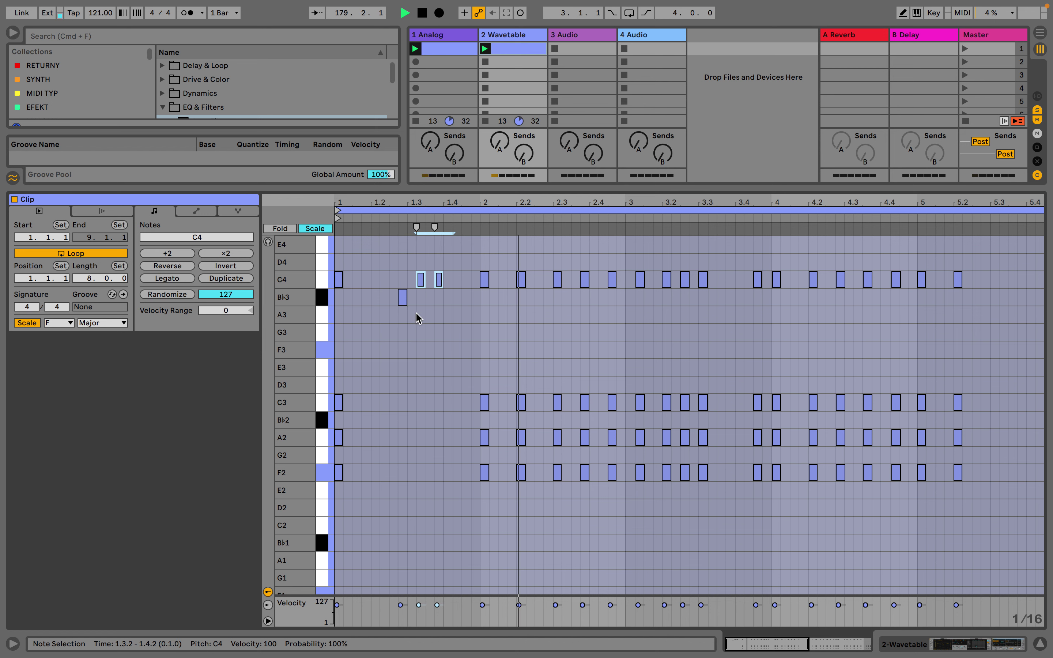
key("Down")
key("Down")
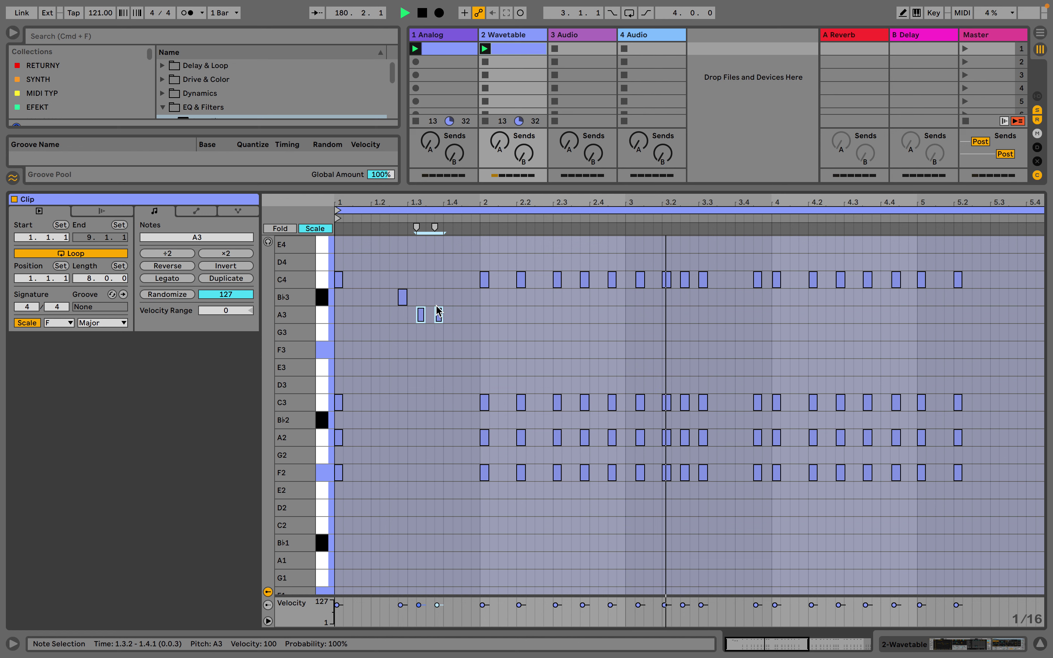
left_click(439, 314)
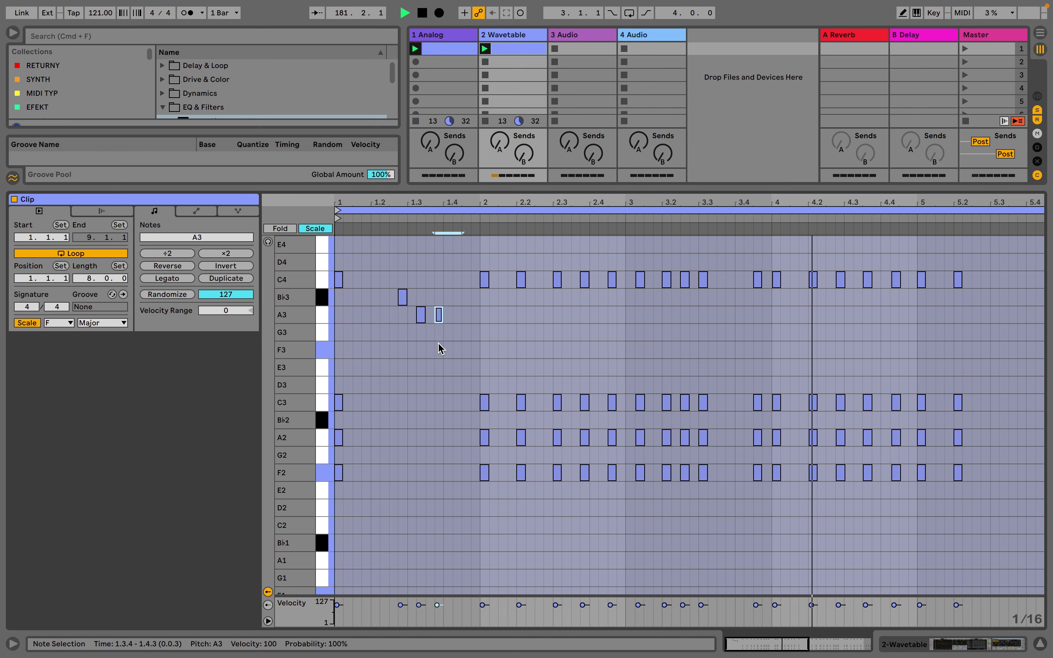
key("Down")
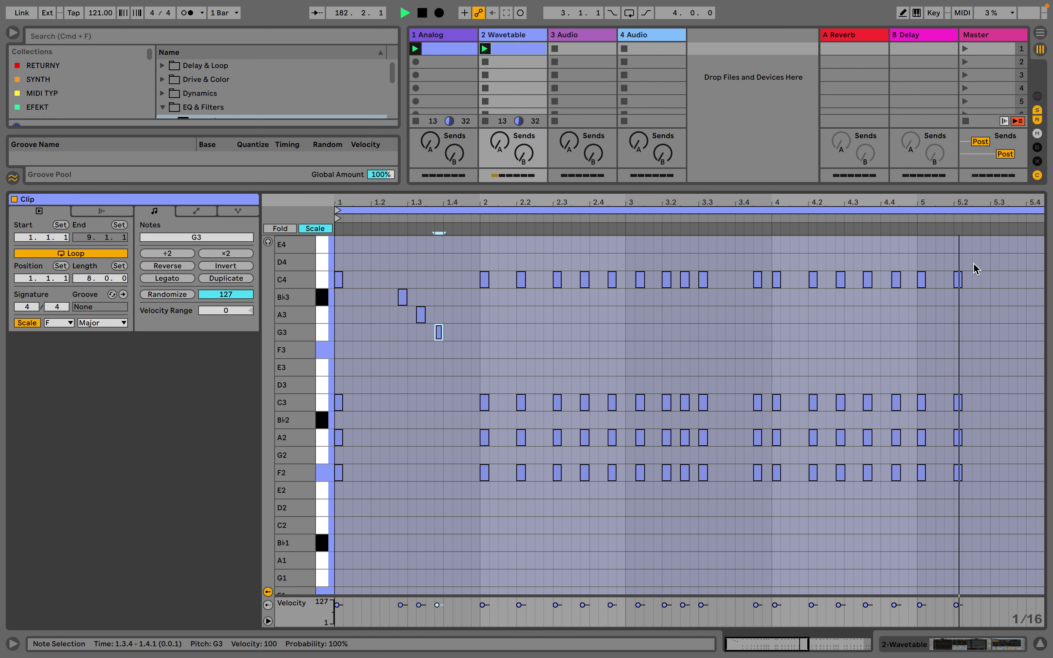
Draw melody notes A3 at 1.4.3, B♭3 at 2.1.4 and 2.3.3, and D4 at 2.2.3 and 2.4.2
key("b")
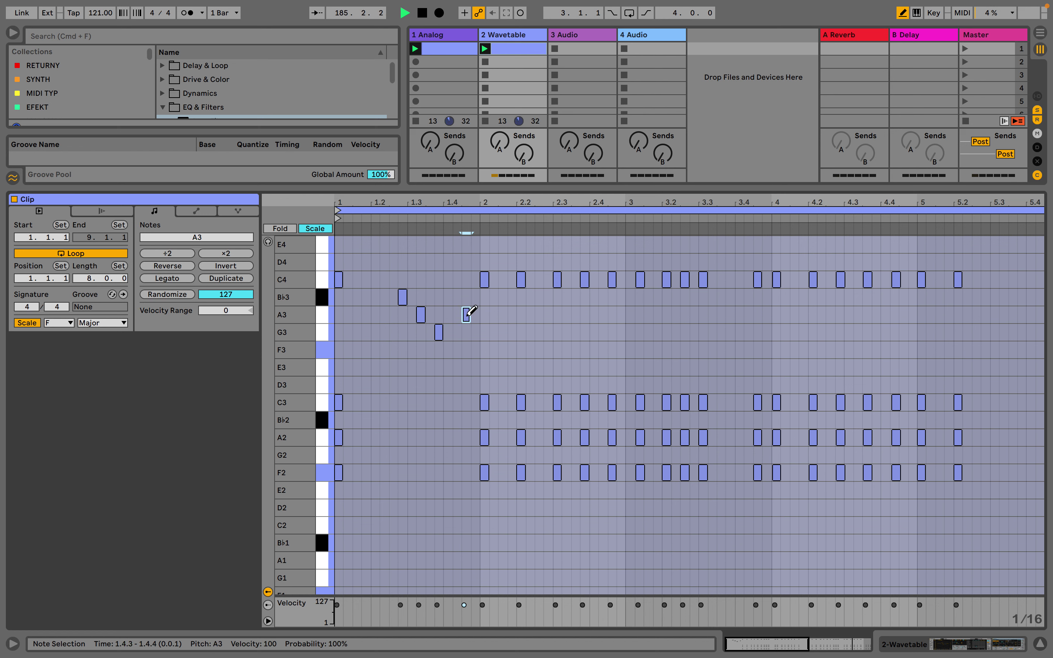
left_click(511, 298)
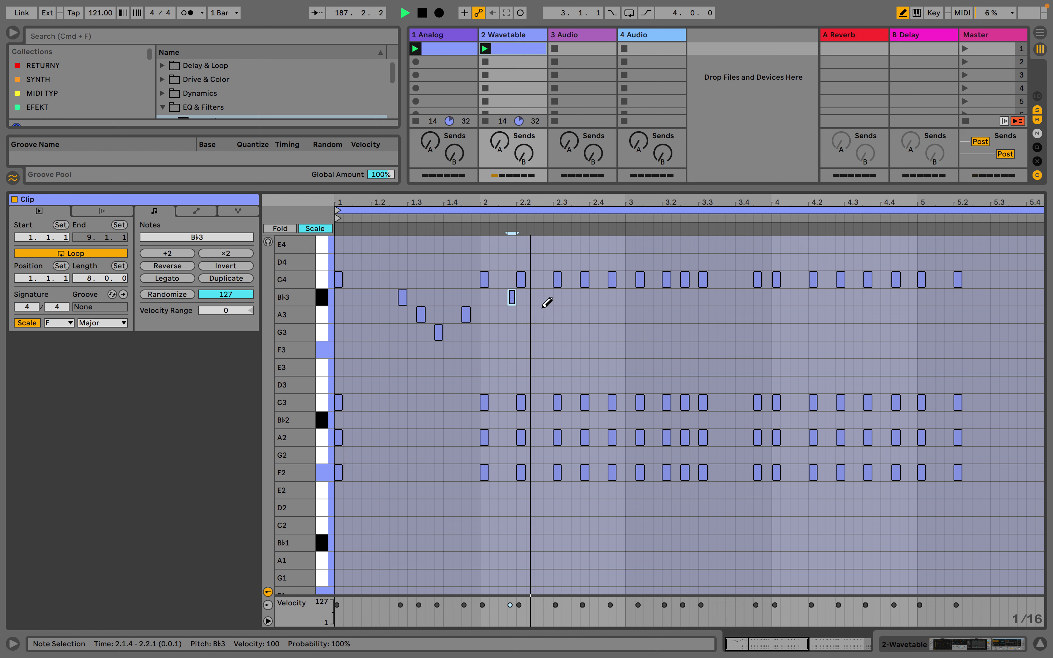
left_click(513, 297)
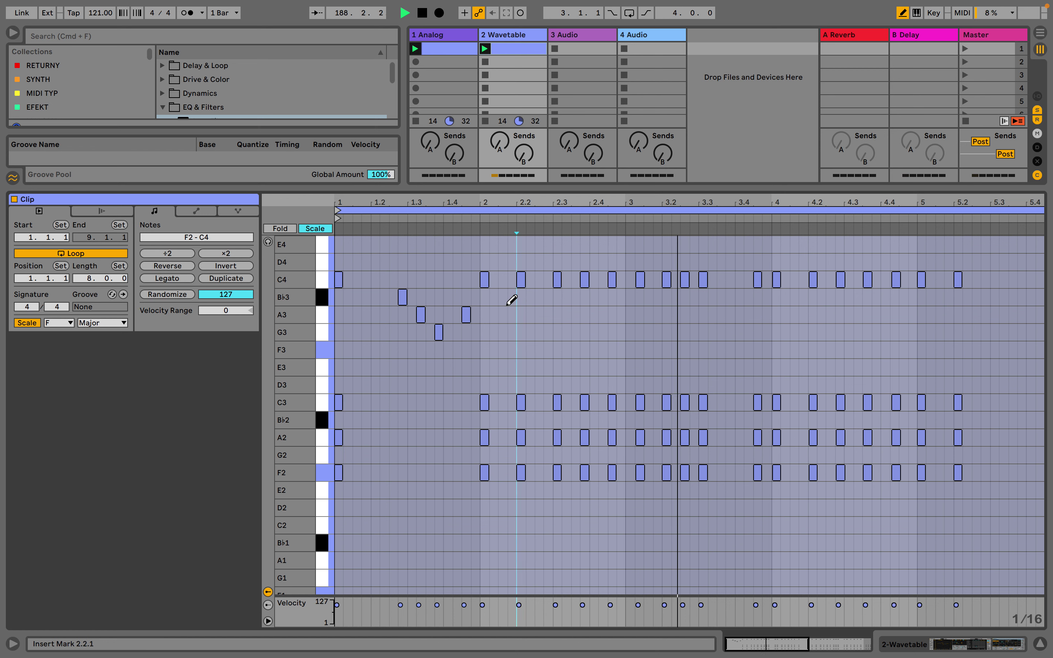
left_click(512, 298)
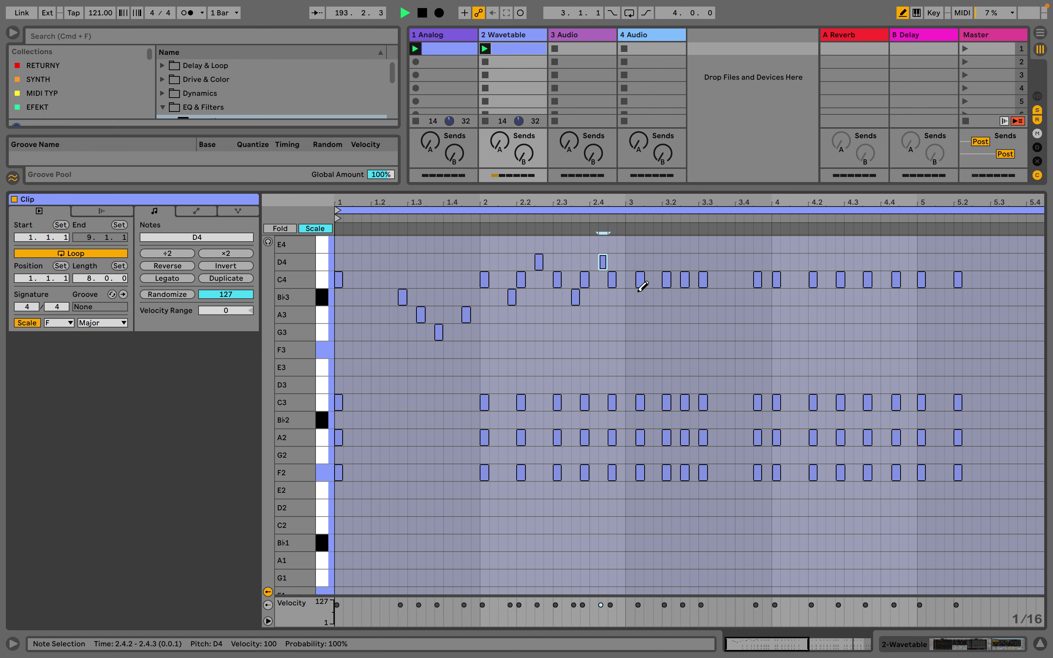
Draw bar 3 melody notes: B♭3 at 3.1.1, 3.1.4, 3.3.3 and 3.4.2, D4 at 3.2.2, E4 at 3.2.4 and A3 at 3.3.4
left_click(657, 297)
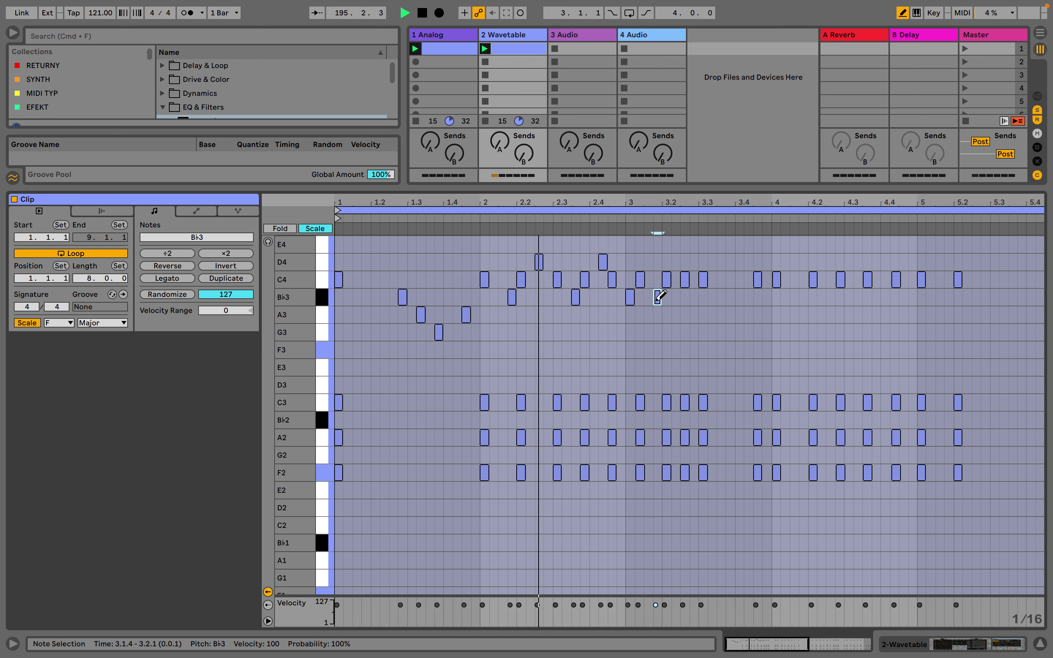
left_click(675, 261)
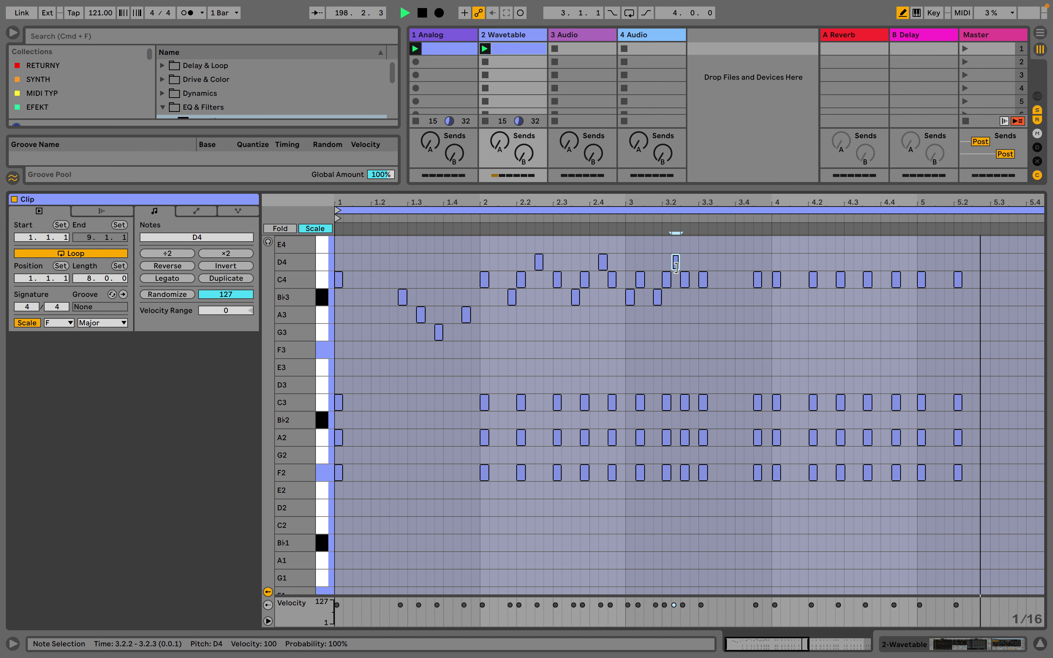
scroll(675, 267, "up", 1)
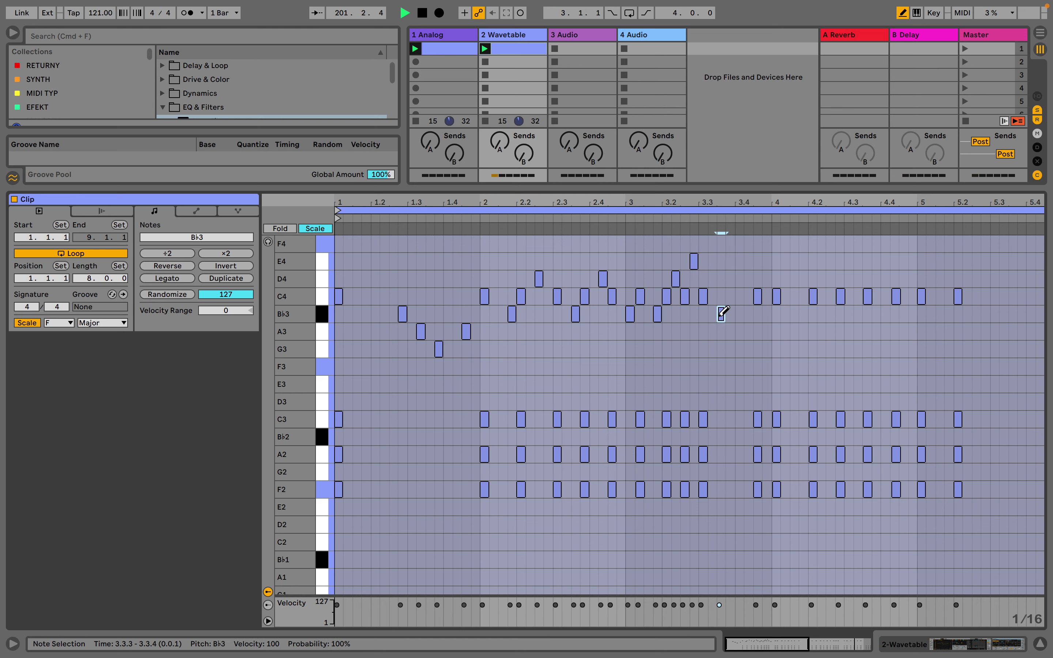
left_click(749, 313)
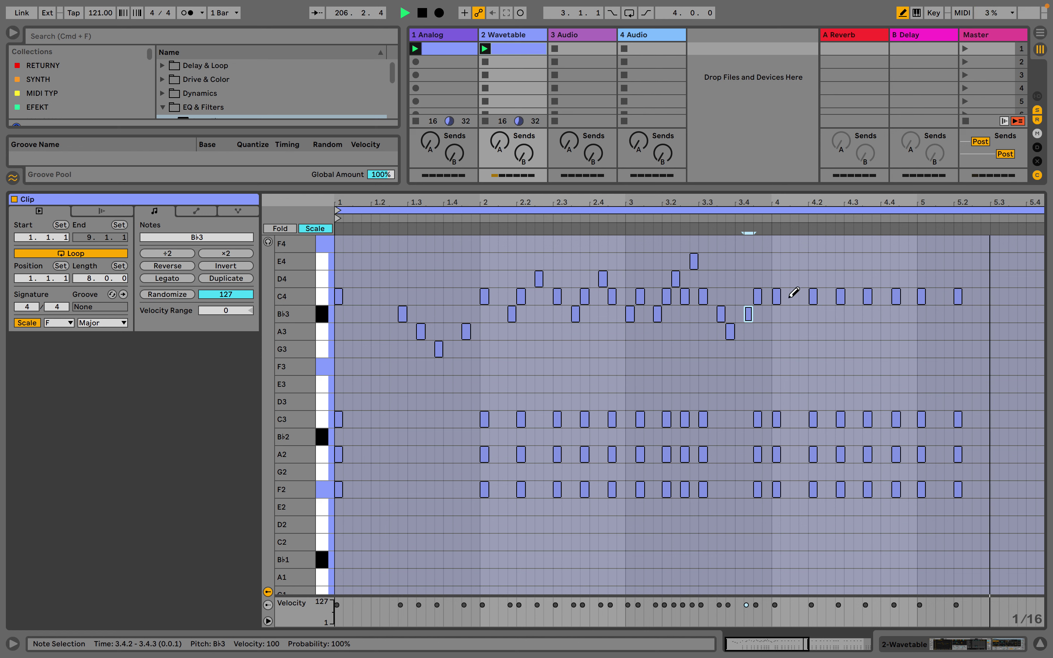
Draw D4 at 4.1.2, E4 at 4.1.4 and D4 at 4.2.1 and 4.2.3, replacing the C4 at 4.2.1
left_click(785, 279)
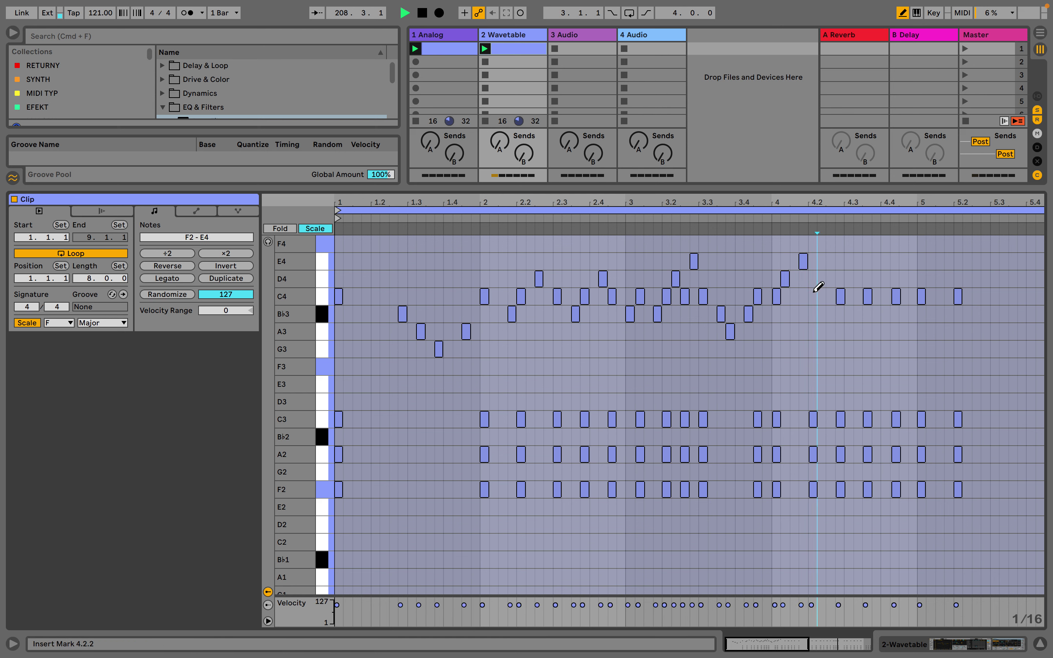
left_click_drag(814, 291, 814, 282)
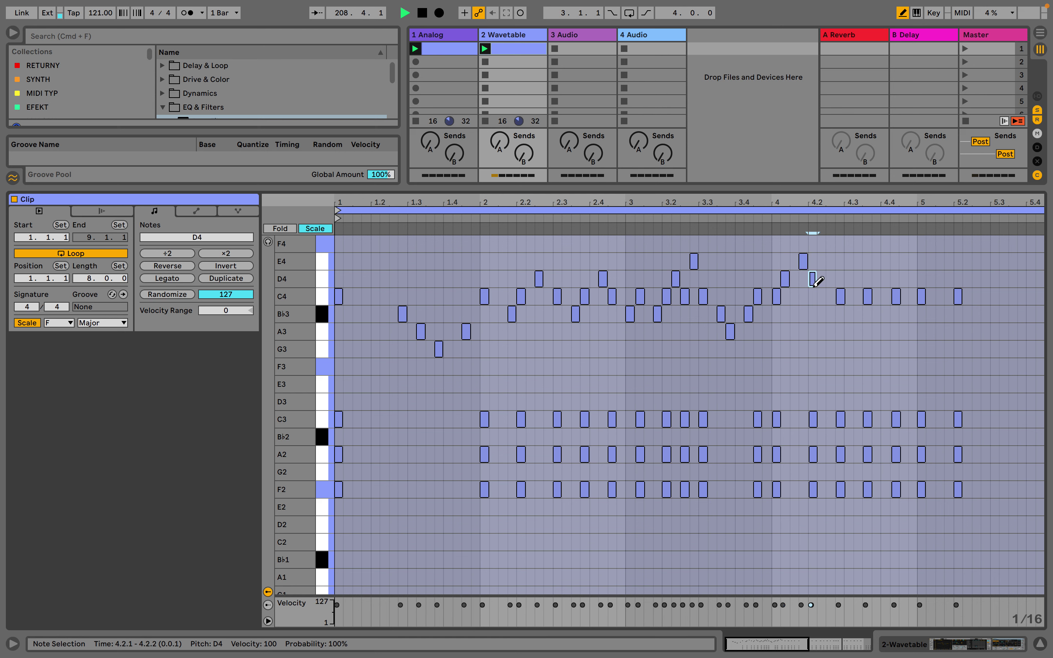
left_click(831, 281)
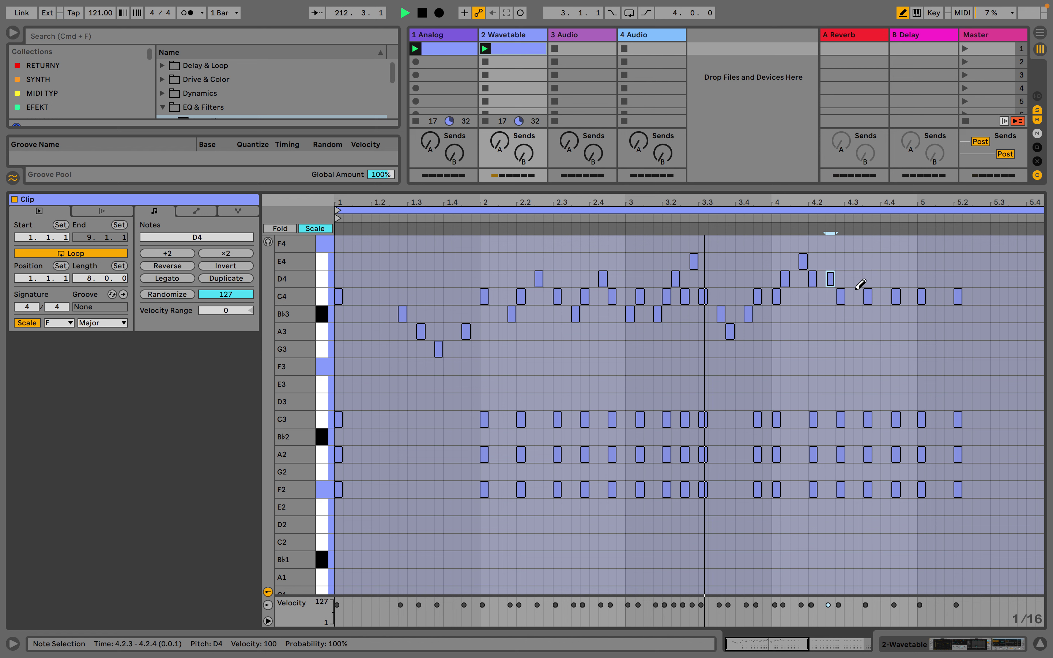
Delete the C4 at 3.2.3, the A3 at 3.3.4 and the D4 at 4.2.3 from the melody
left_click(690, 297)
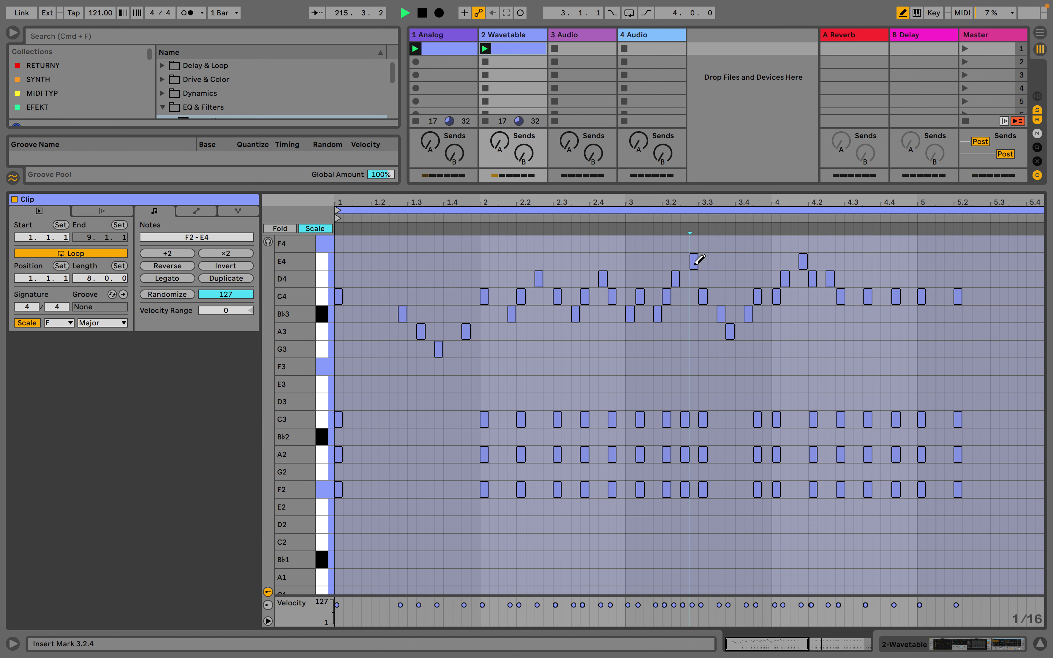
left_click_drag(618, 226, 694, 204)
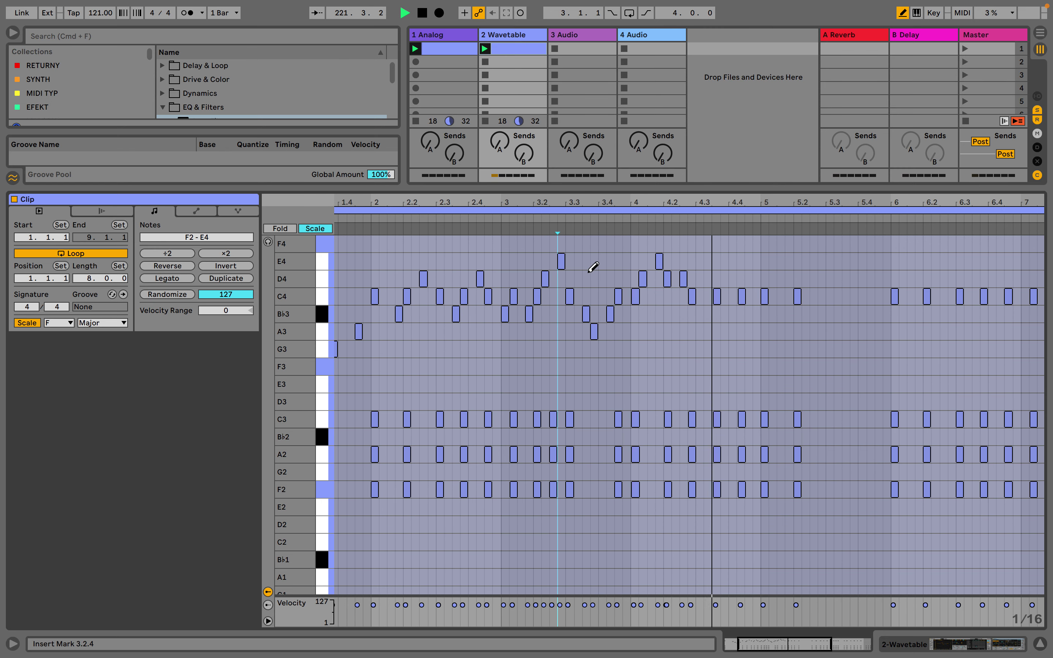
left_click(596, 329)
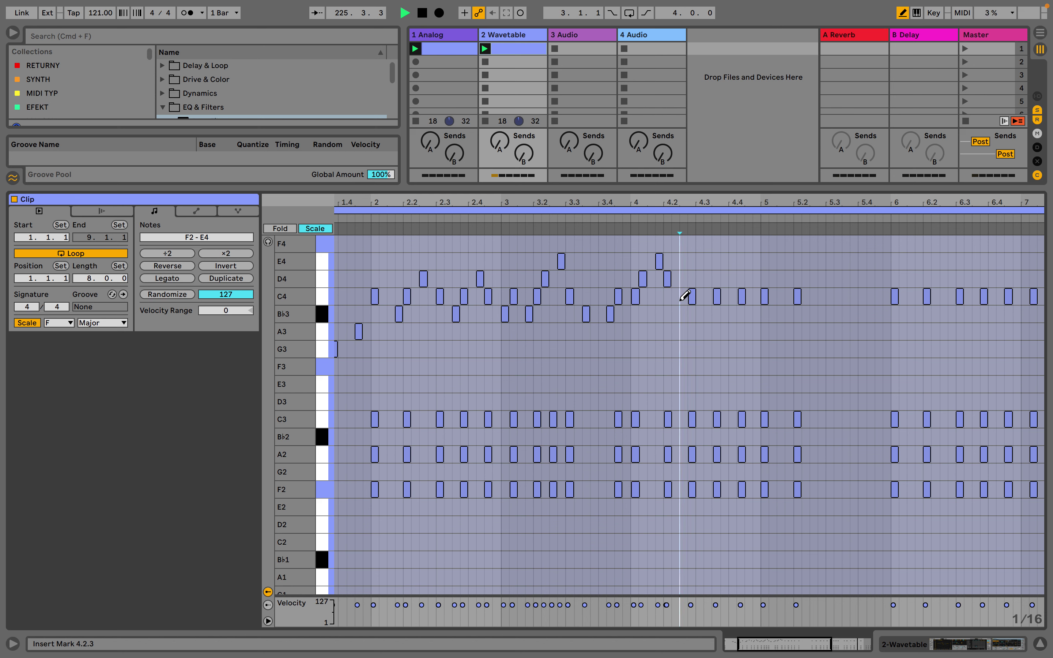
Finish bar 4 with C4 at 4.2.3, B♭3 at 4.3.1, C4 at 4.4.1 and B♭3 at 4.4.4, deleting the C4 notes at 4.2.4, 4.4.2 and 5.1.1
left_click(682, 297)
left_click(693, 297)
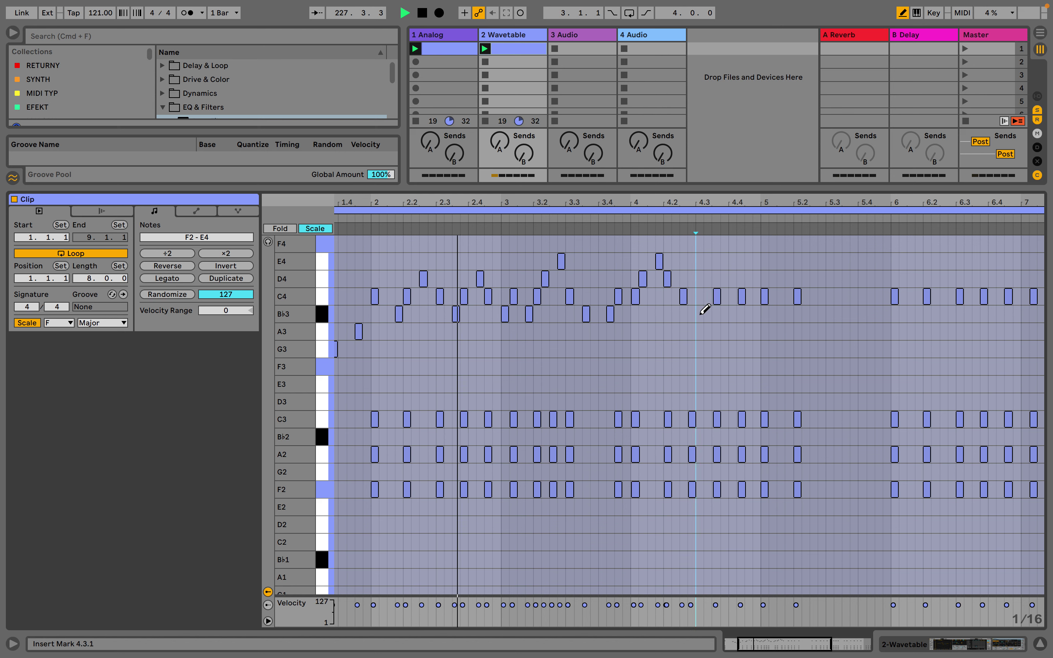
left_click(700, 313)
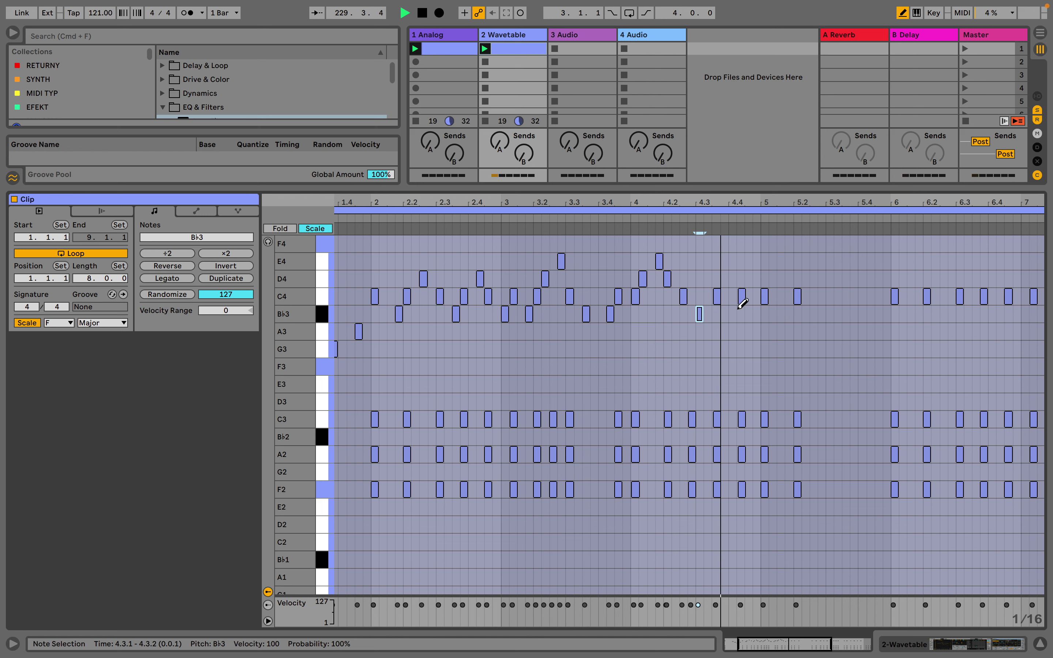
left_click(735, 297)
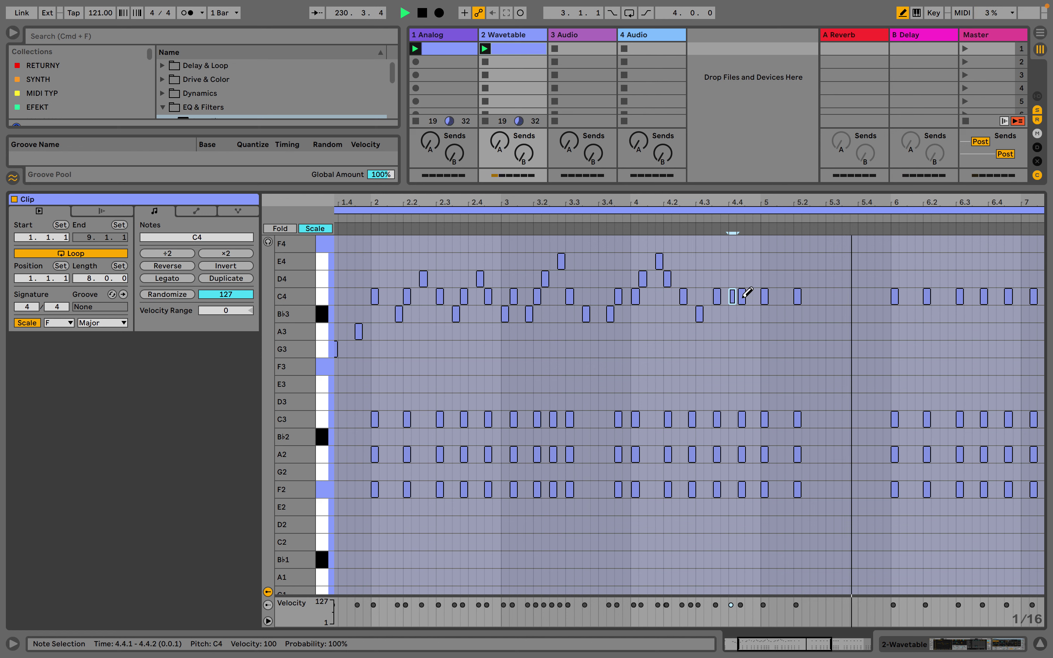
left_click(743, 297)
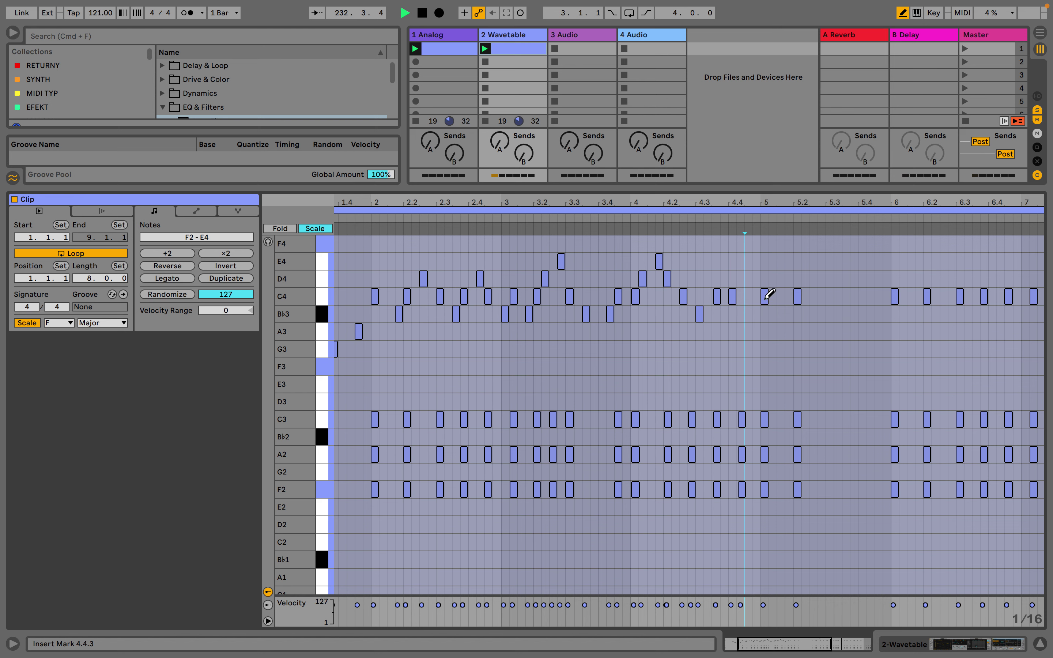
left_click(758, 310)
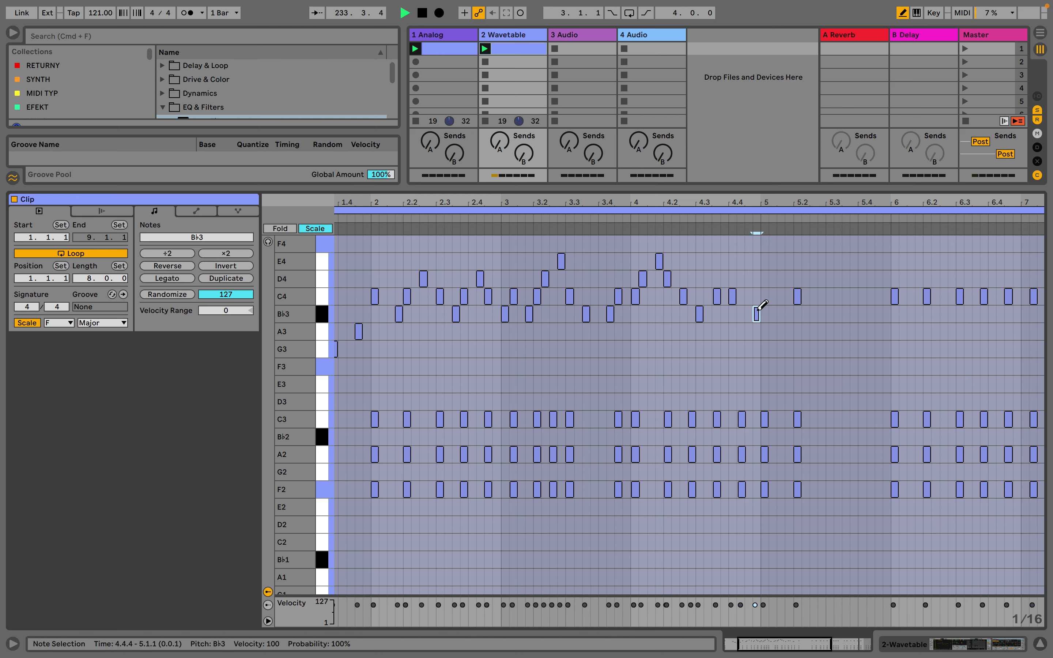
left_click_drag(822, 206, 764, 205)
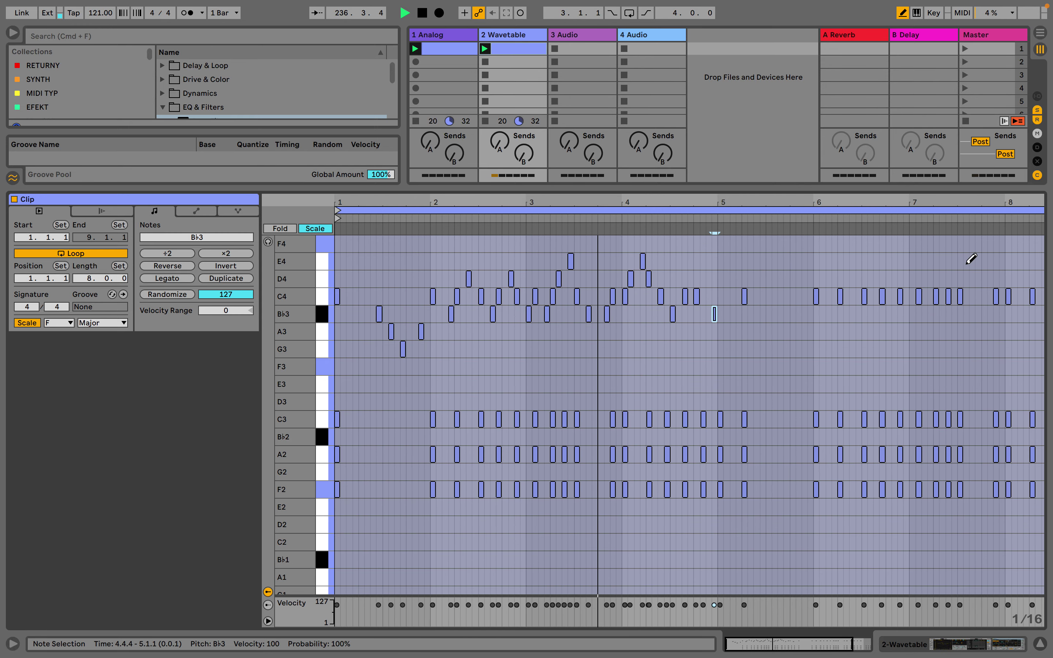
Delete the whole top melody above the chords, from G3 to E4, including the C4 notes at the end of bar 8
key("b")
left_click_drag(1040, 254, 632, 318)
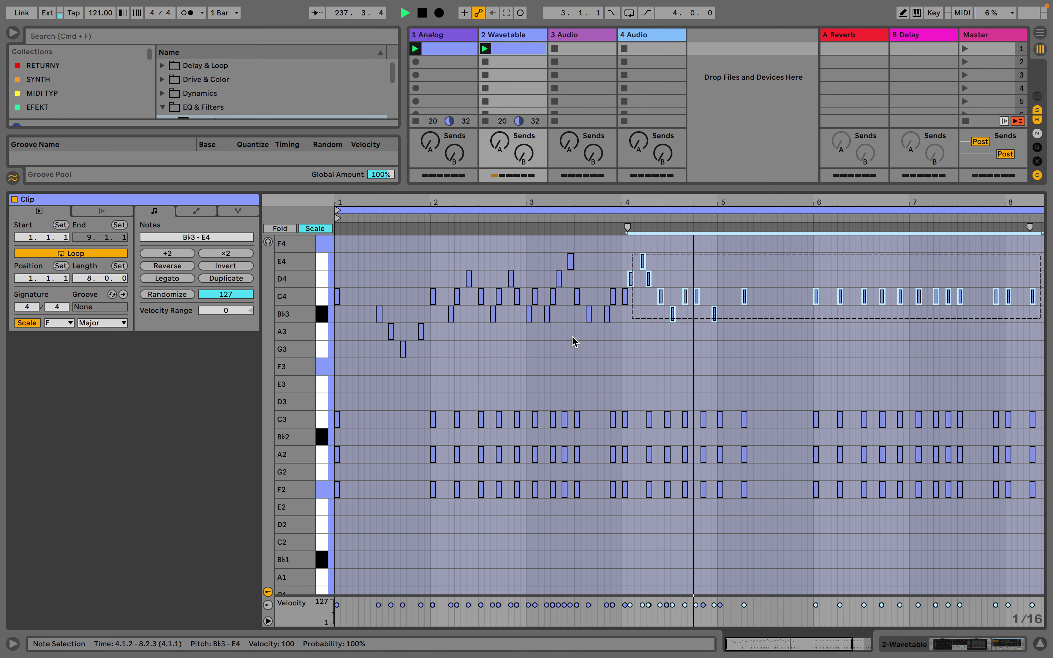
left_click(574, 342)
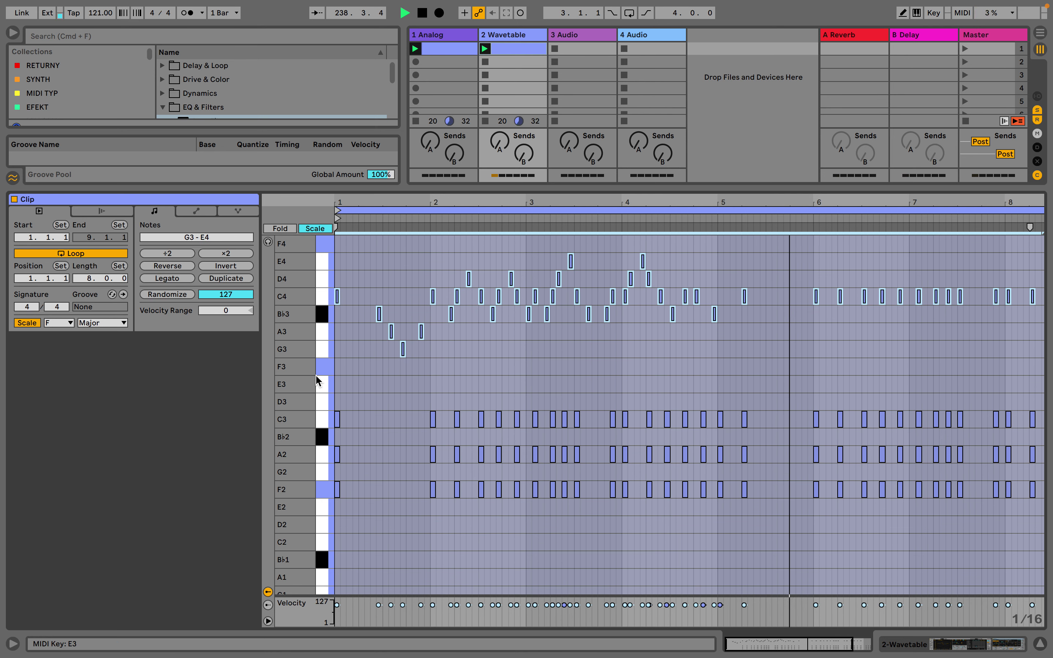
key("Delete")
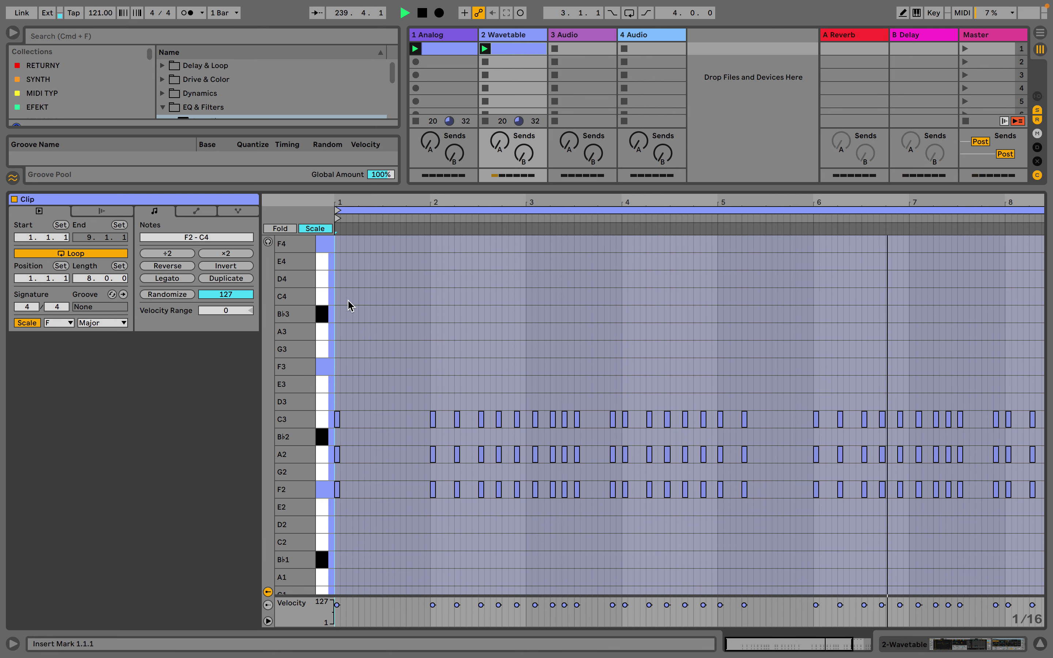
key("b")
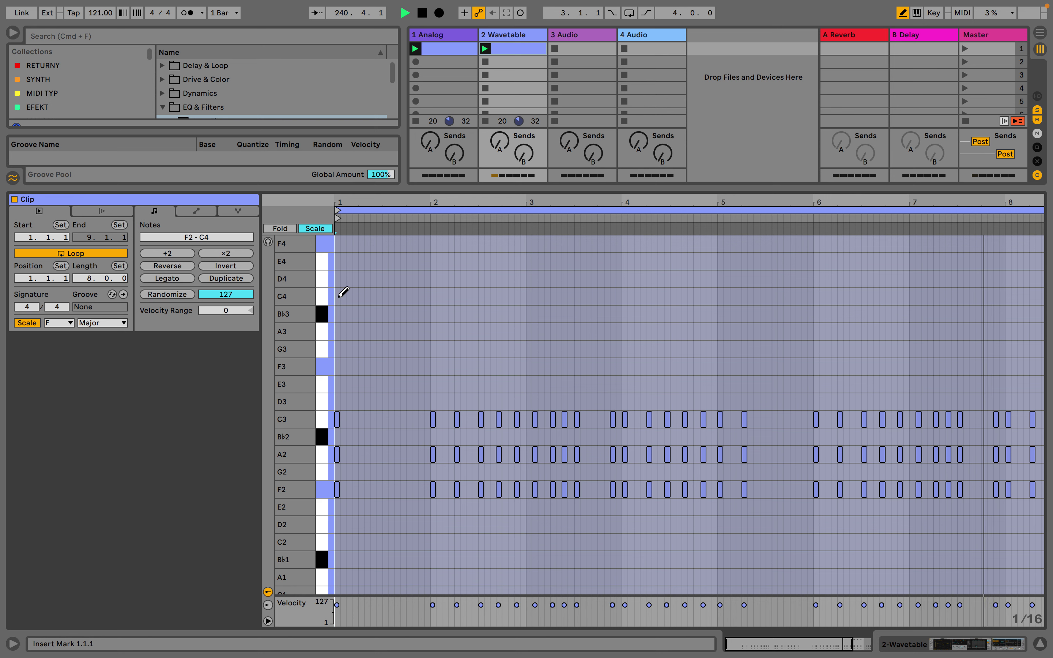
left_click(325, 423)
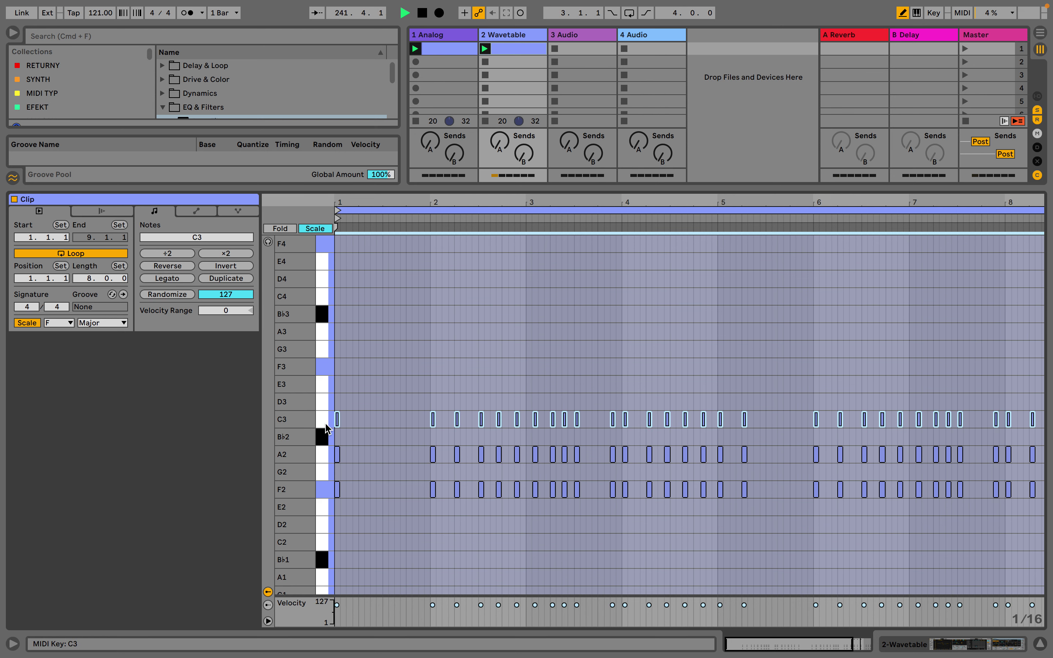
double_click(614, 212)
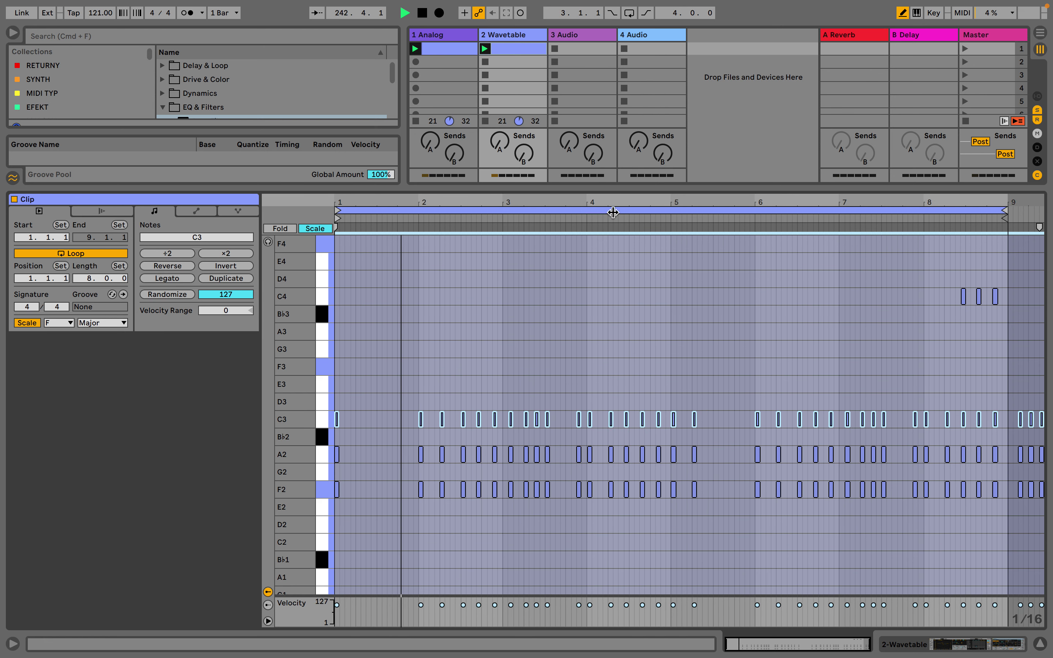
left_click_drag(1042, 304, 936, 302)
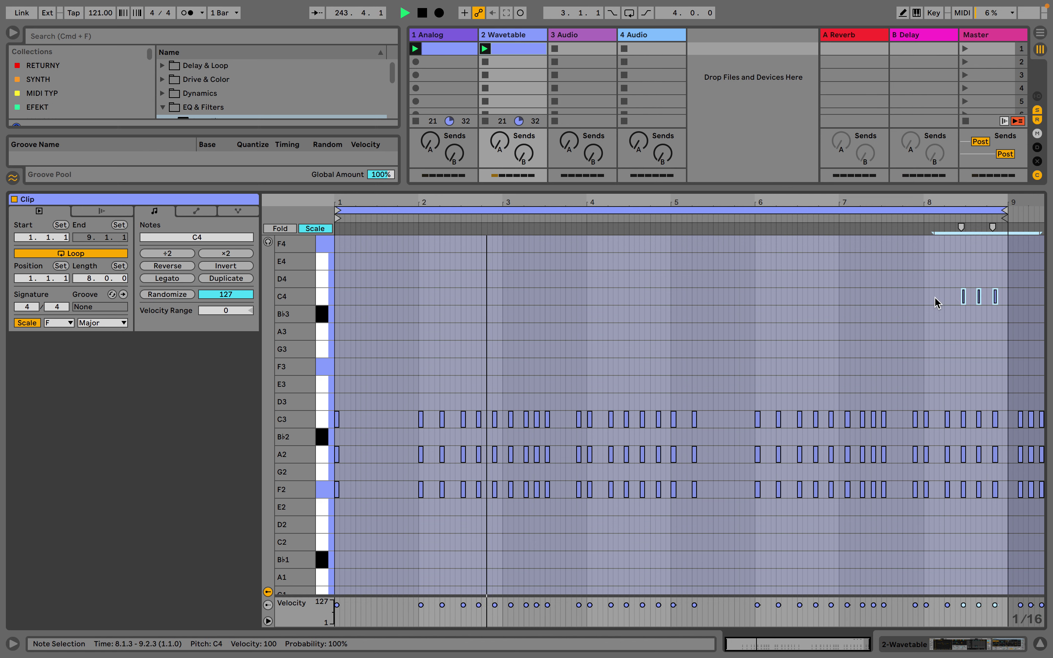
key("Delete")
Copy the C3 notes of bars 1 to 8 up to C4, shifted one sixteenth later so they start at 1.1.2
left_click_drag(1023, 371, 978, 371)
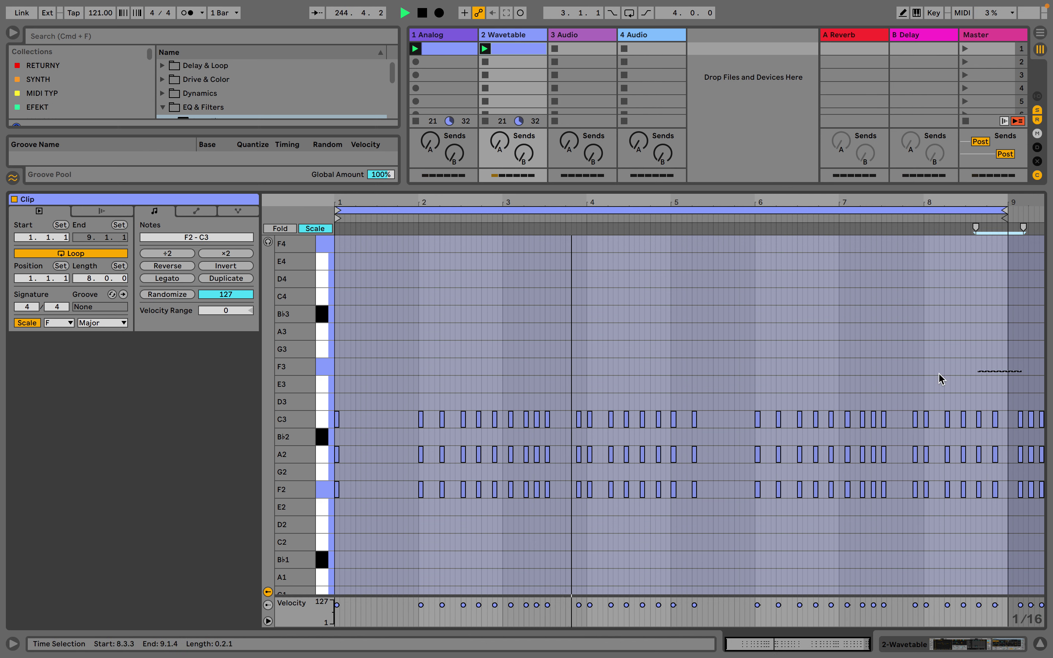
left_click(341, 376, "shift")
left_click(343, 412, "shift")
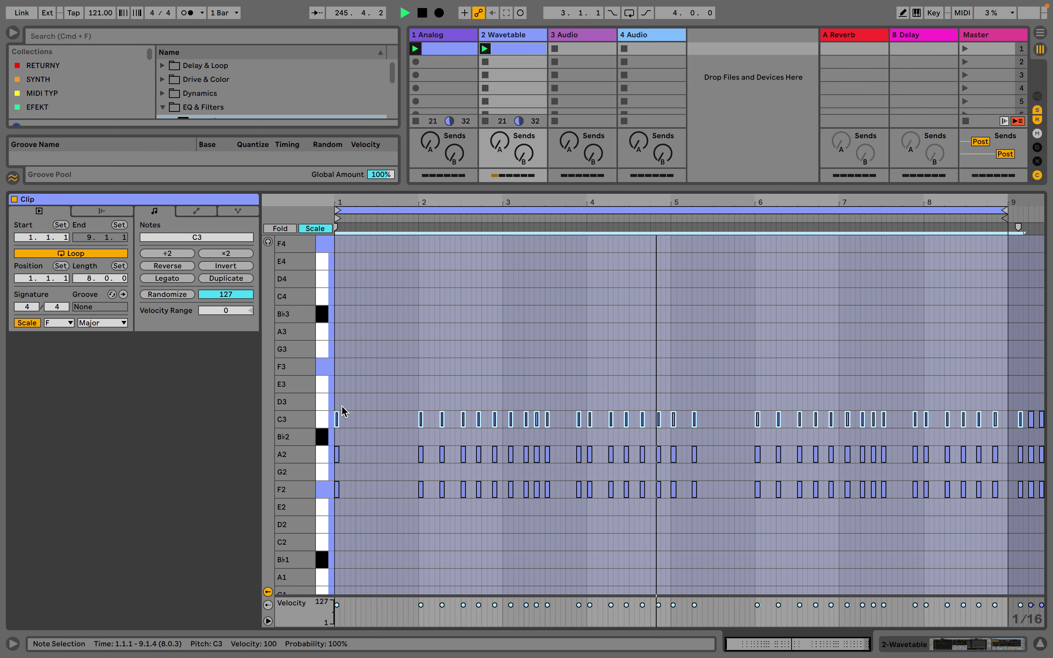
left_click_drag(343, 411, 344, 301)
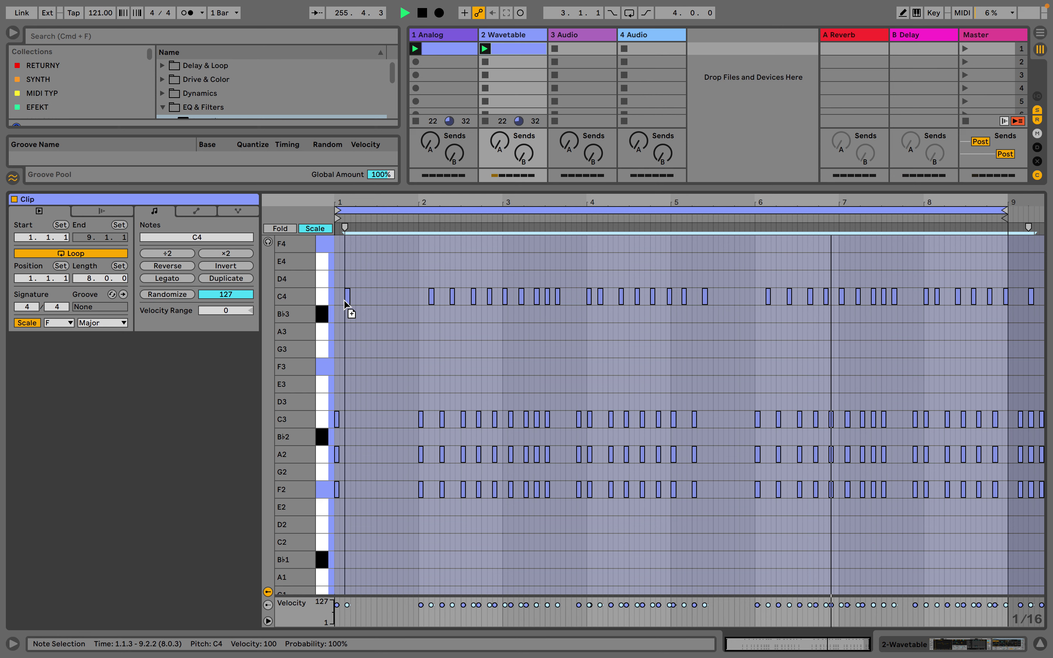
key("Left")
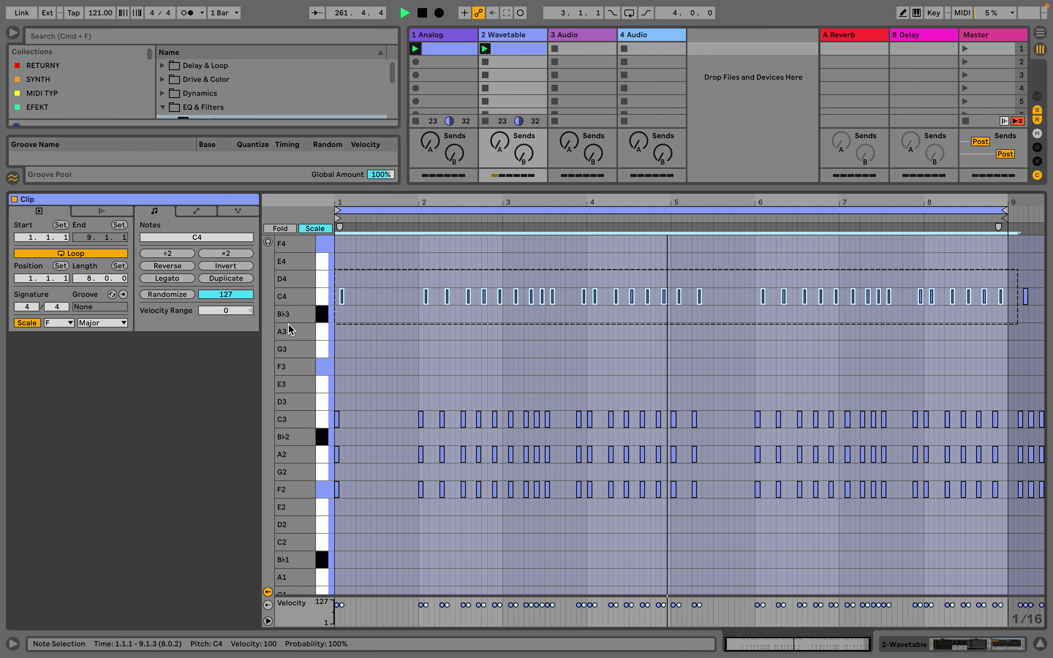
Fill the gap in bar 1 with C4 notes at 1.2.1, 1.2.4 and 1.3.3
scroll(372, 202, "up", 5)
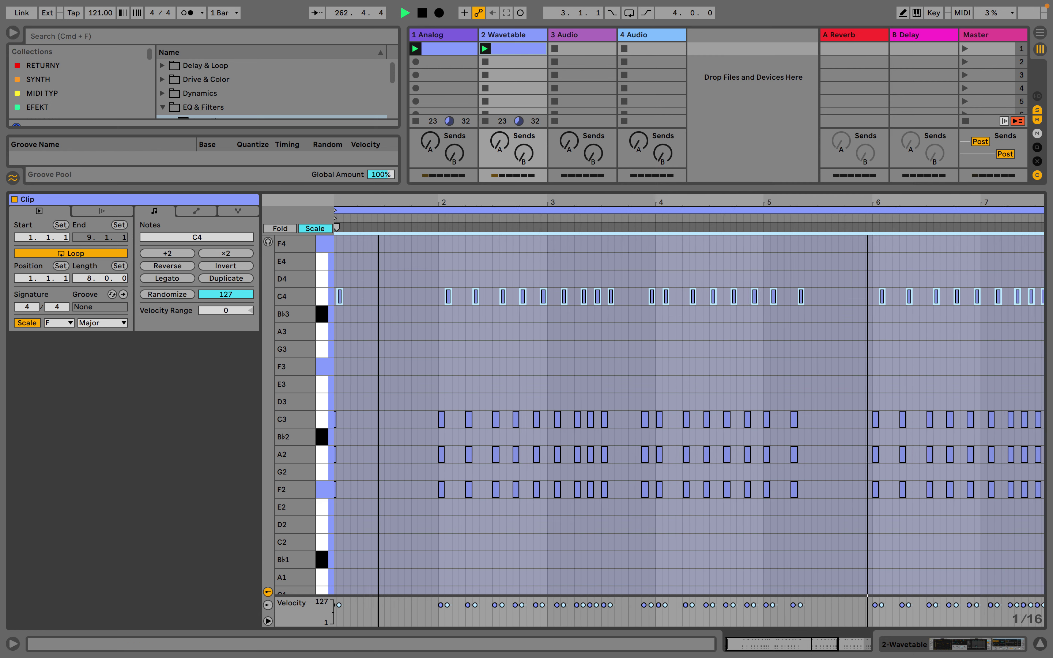
left_click(410, 324)
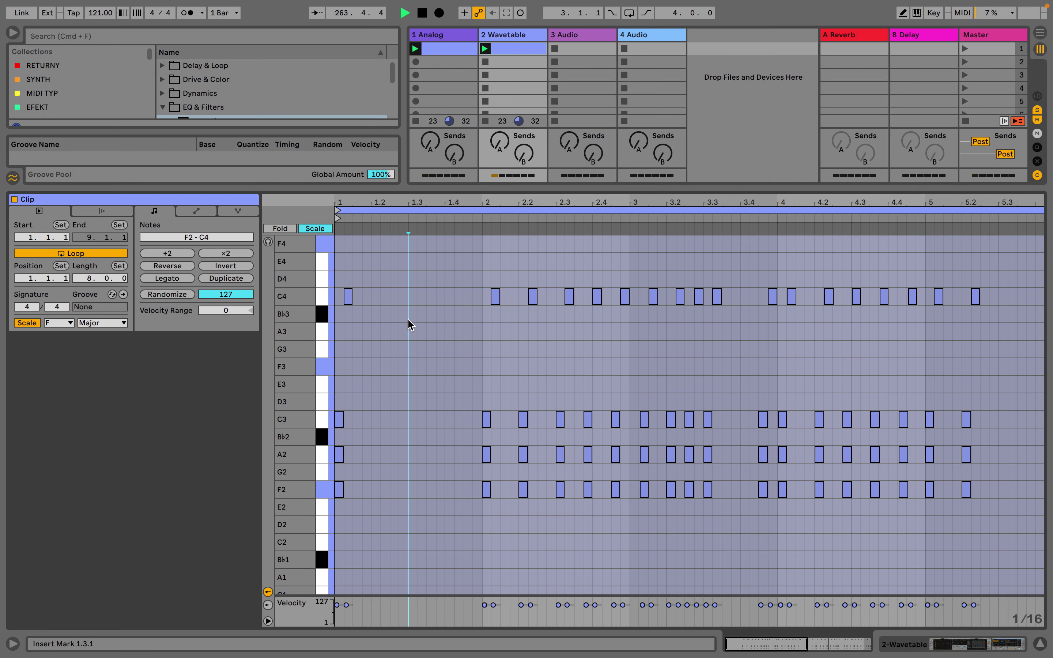
left_click(375, 297)
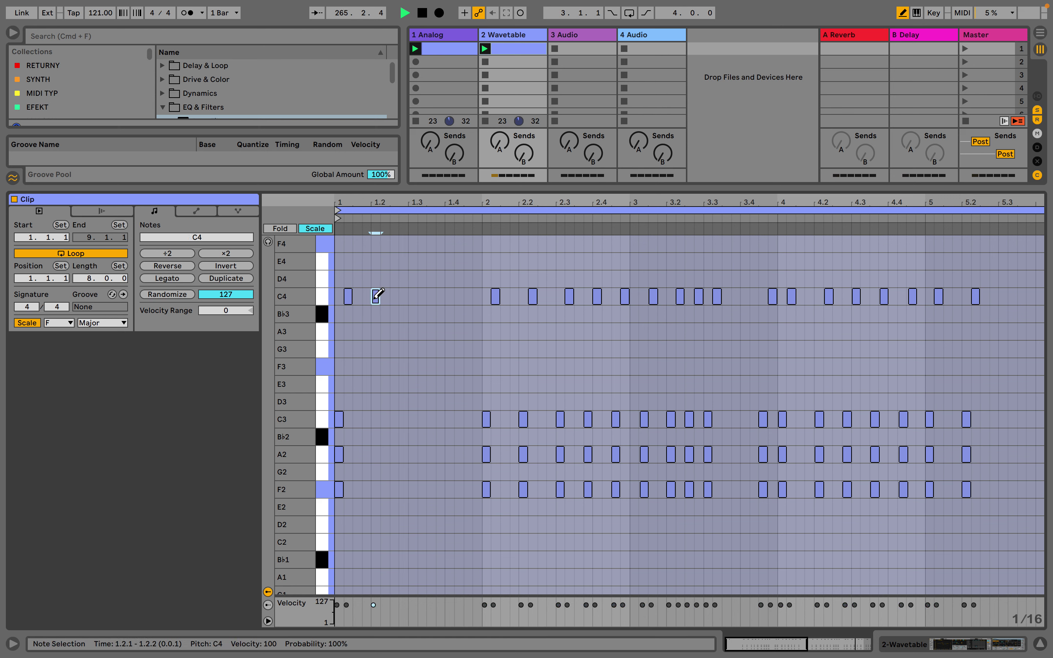
left_click(403, 297)
left_click(431, 297)
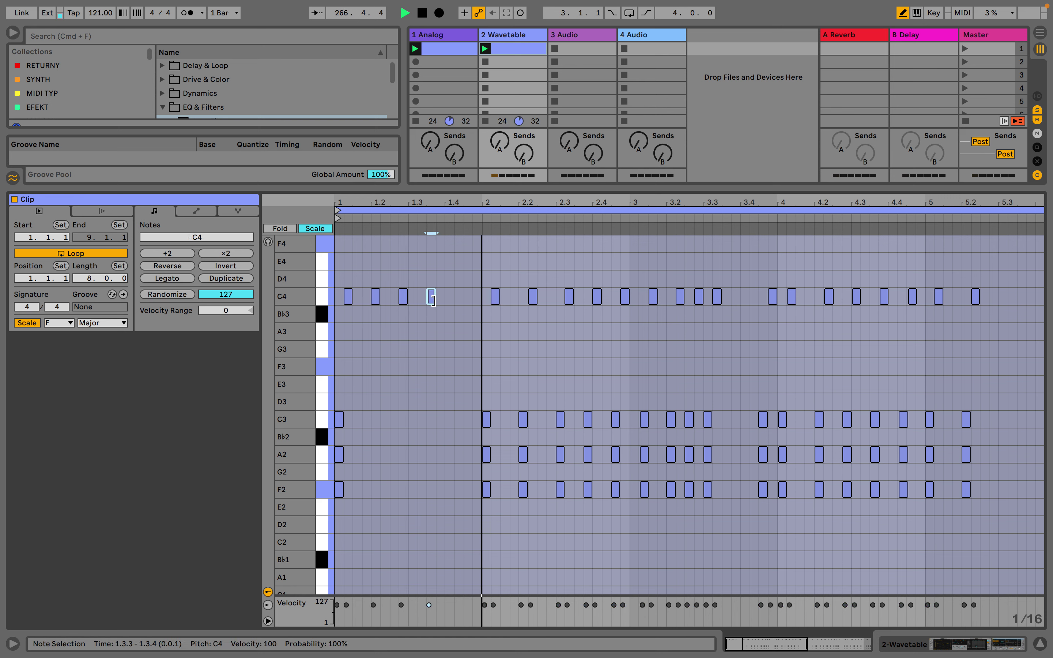
Draw C4 at 5.3.1, 5.3.4 and 5.4.3, and replace the C4 notes at 7.2.4 and 7.3.2 with one at 7.3.1
scroll(497, 298, "right", 2)
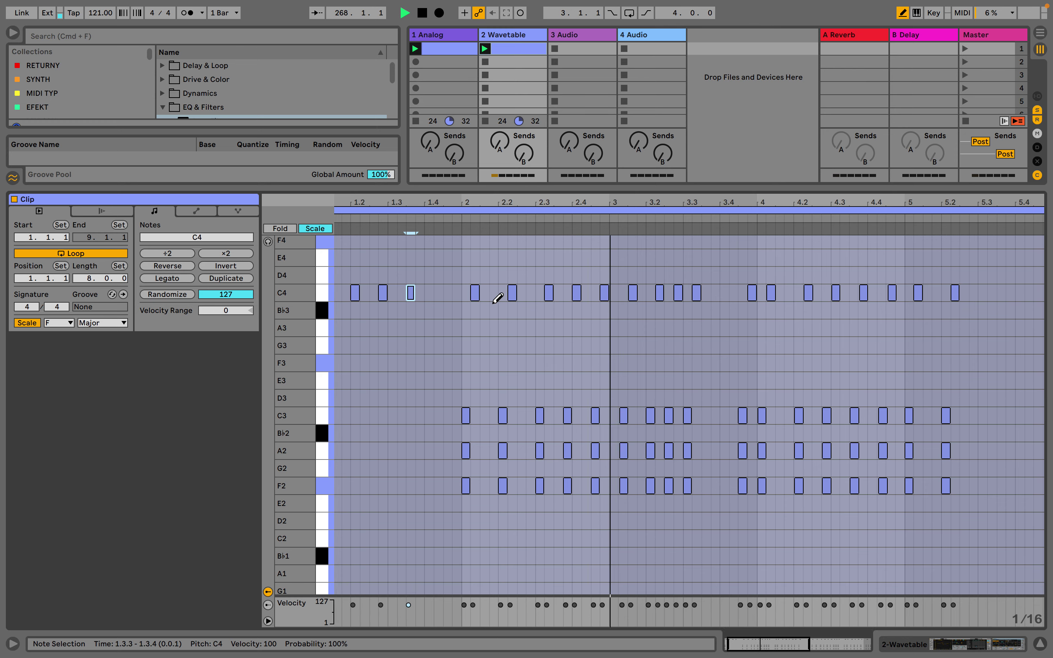
scroll(498, 298, "right", 5)
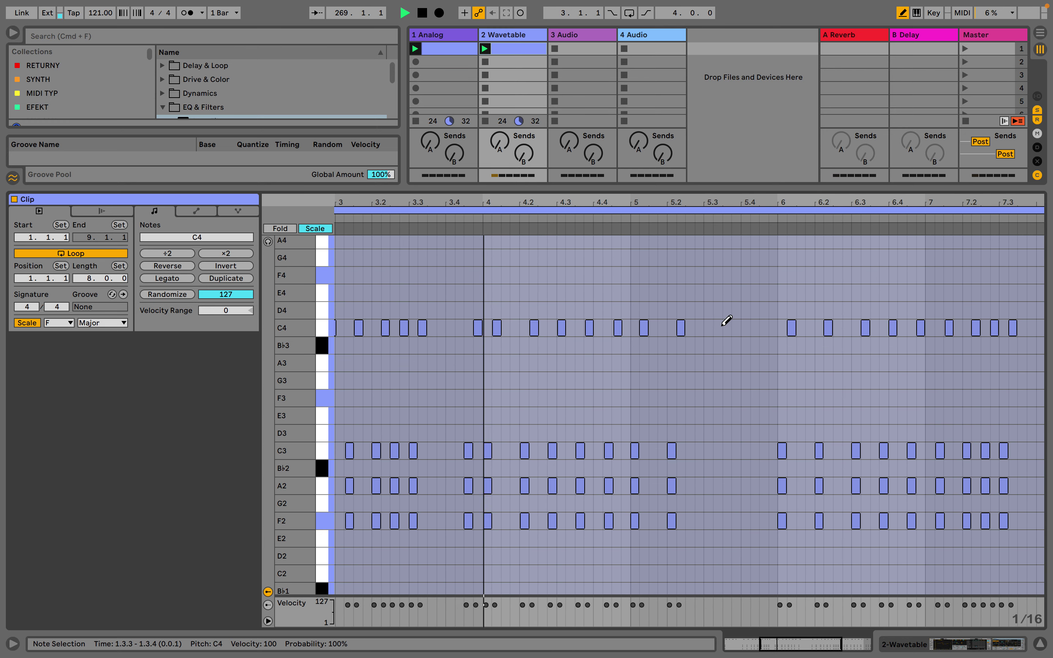
left_click(709, 327)
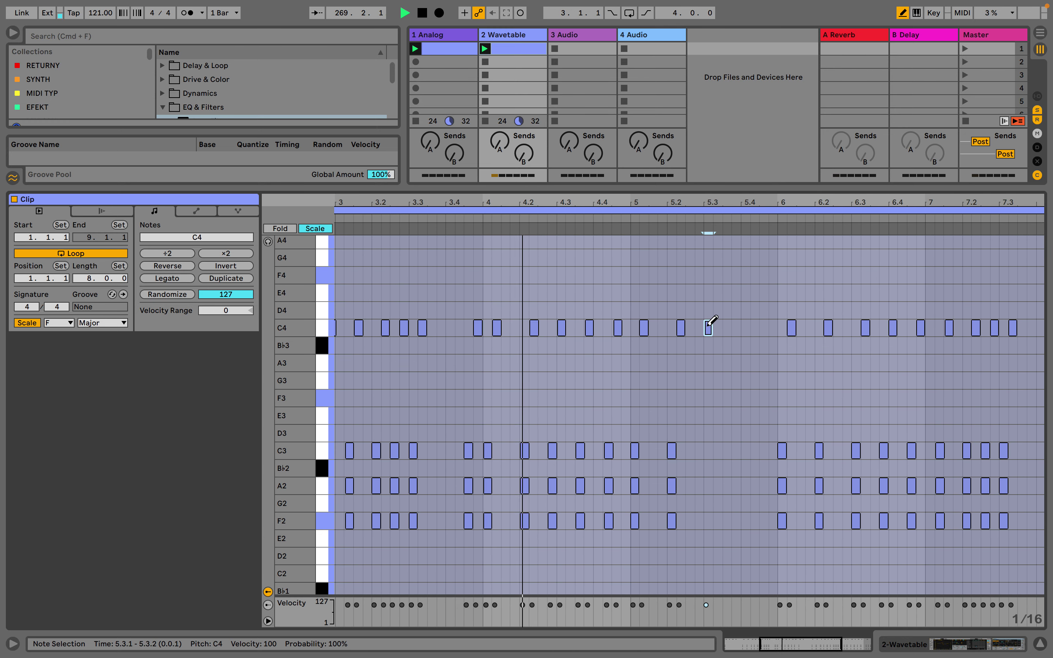
left_click(765, 327)
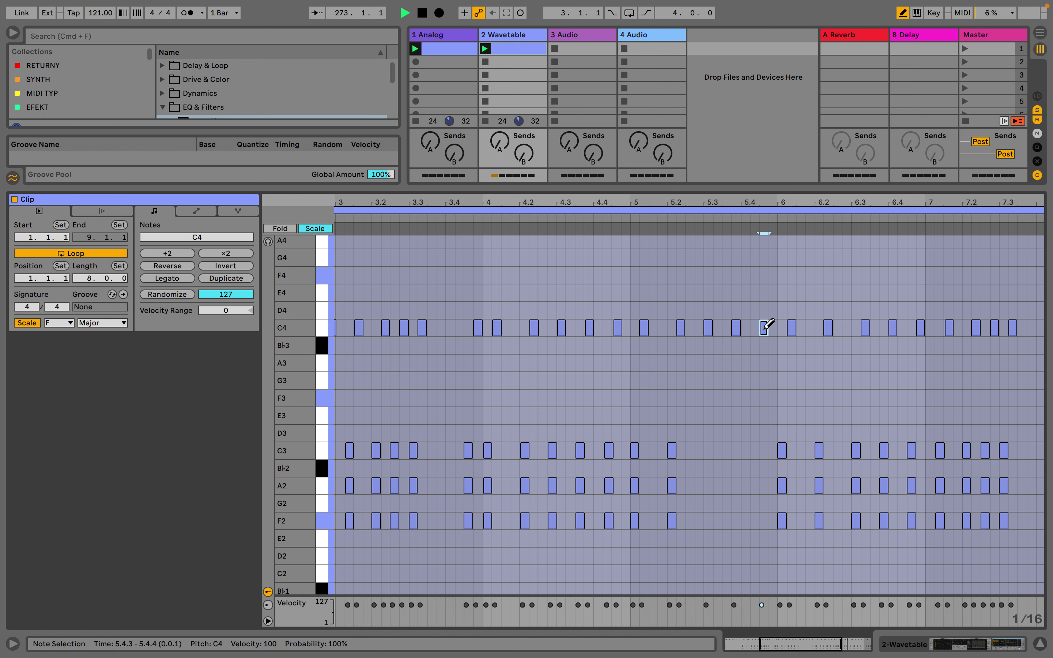
left_click(996, 327)
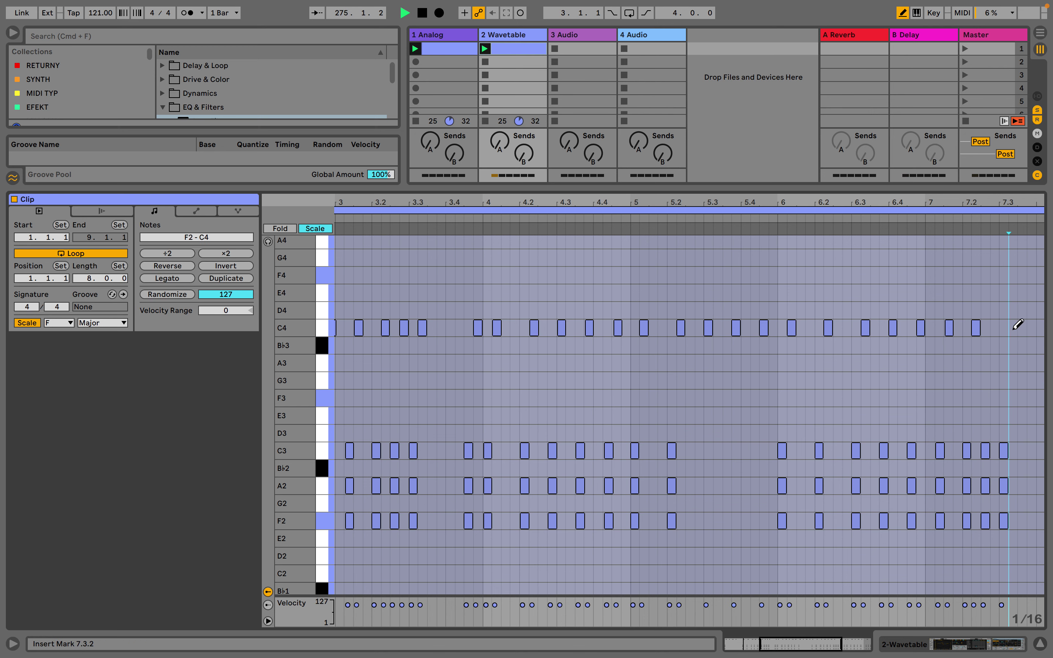
left_click(1004, 328)
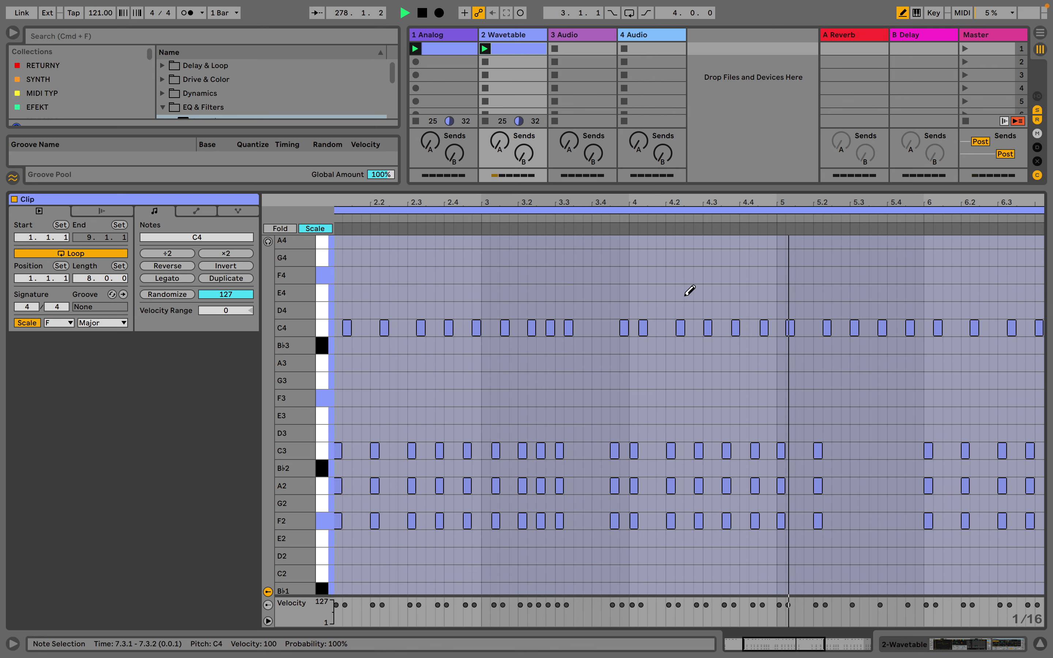
Delete the offset C4 notes across bars 1 to 8
scroll(870, 304, "down", 5)
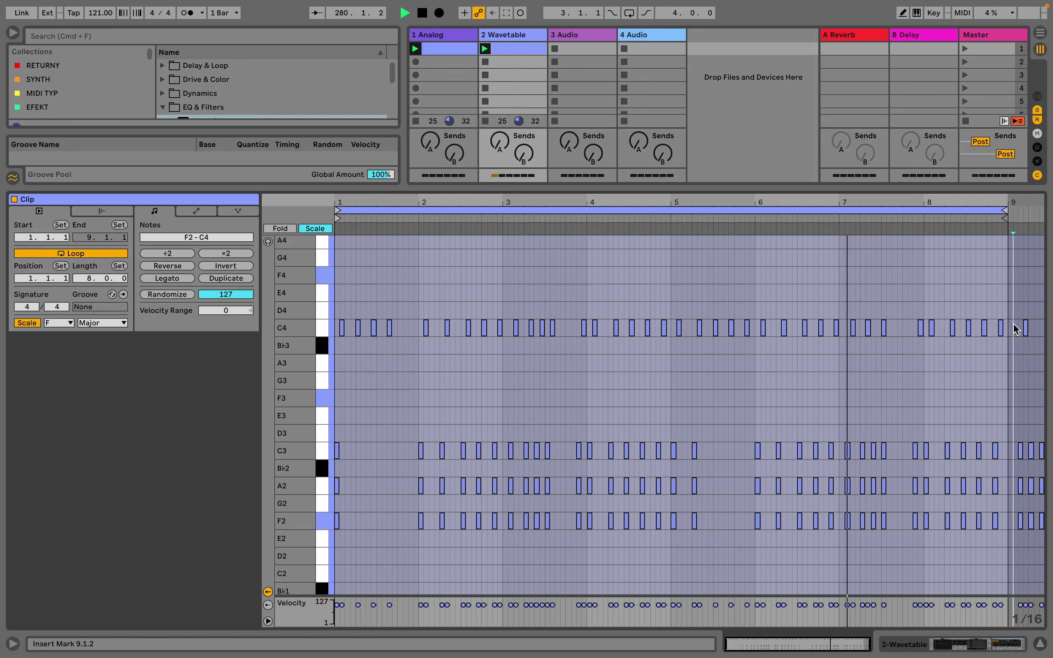
left_click(300, 328)
key("Delete")
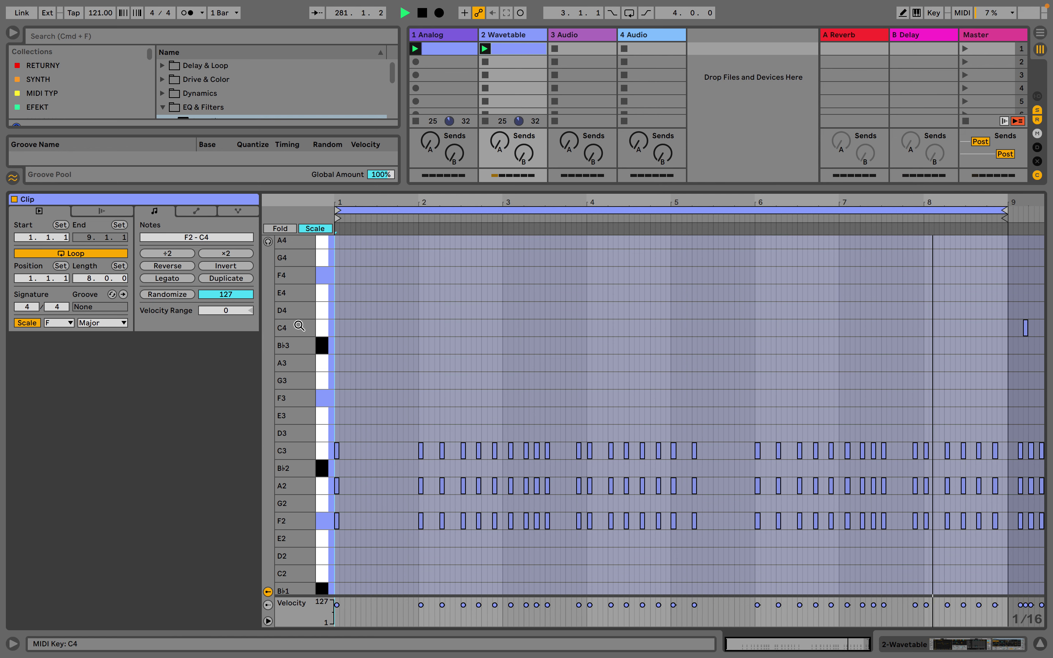
Draw a three-note C4 motif with notes at 1.1.2, 1.2.1 and 1.2.3
scroll(299, 325, "up", 1)
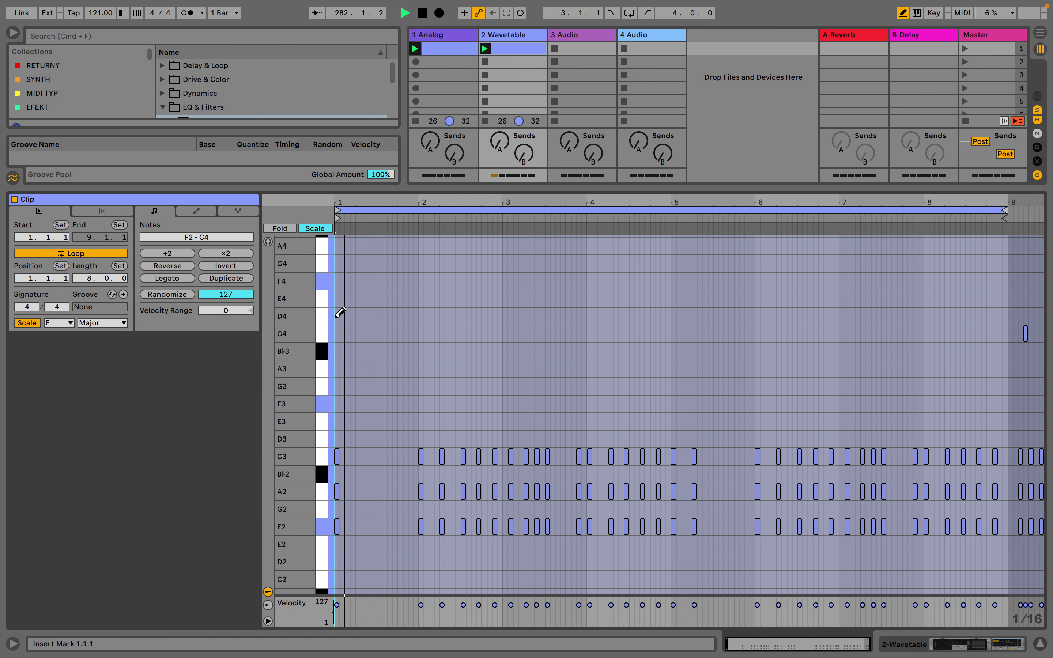
key("b")
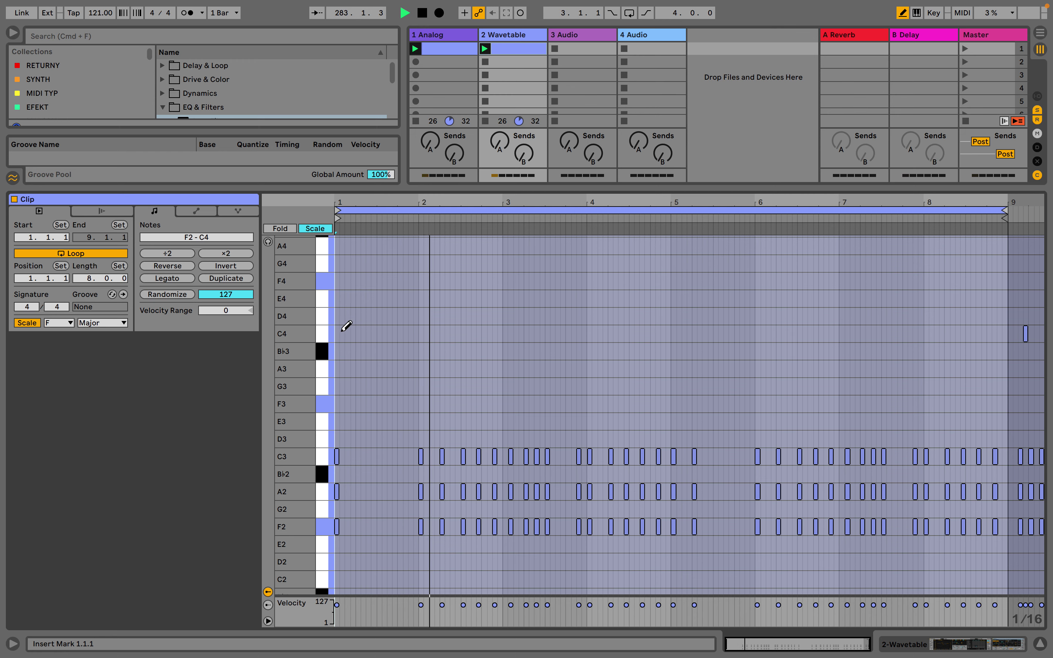
left_click(342, 334)
left_click_drag(348, 207, 400, 313)
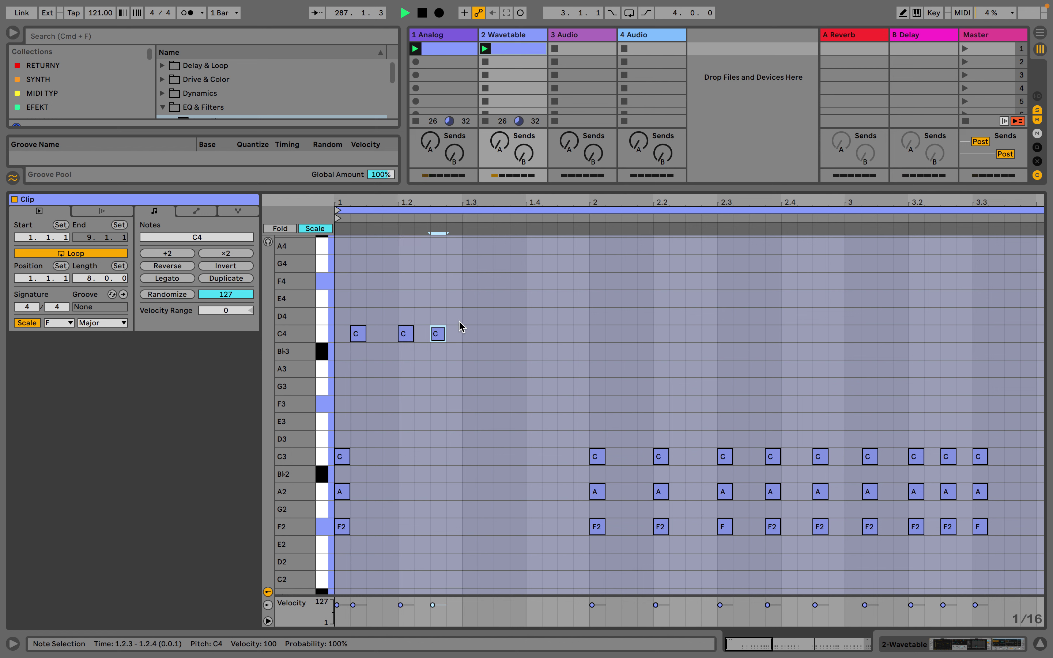
Duplicate the three-note C4 motif end to end until it runs through the end of bar 8
left_click_drag(460, 322, 363, 336)
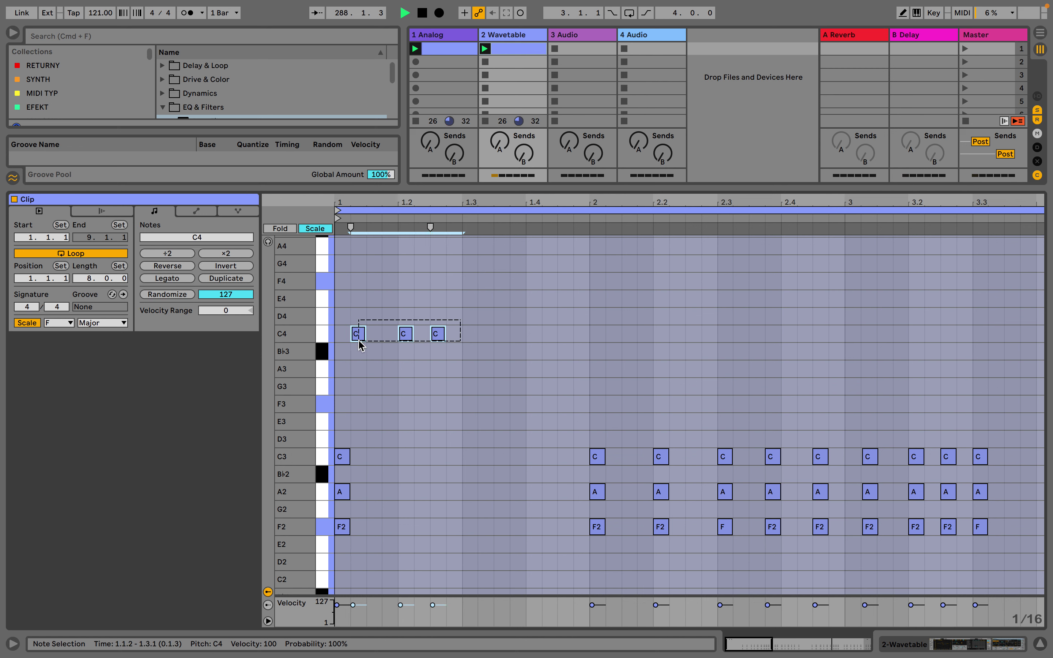
key("super+d")
key("super+d")
key("super+d")
key("super+d")
key("super+d")
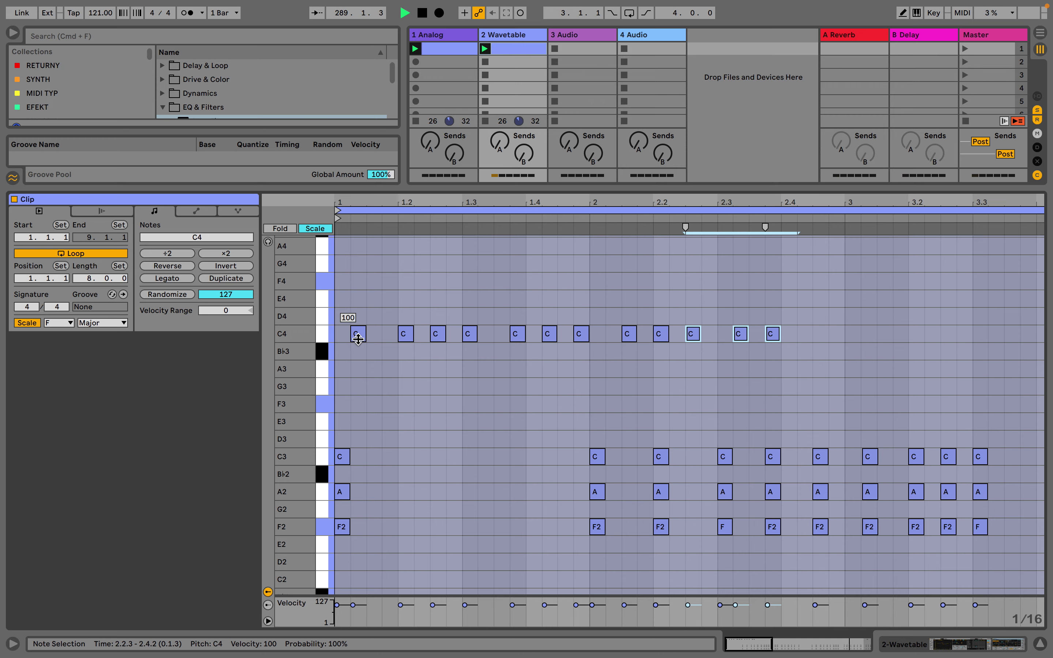
key("minus")
key("minus")
key("super+d")
key("super+d")
key("super+d")
key("super+d")
key("super+d")
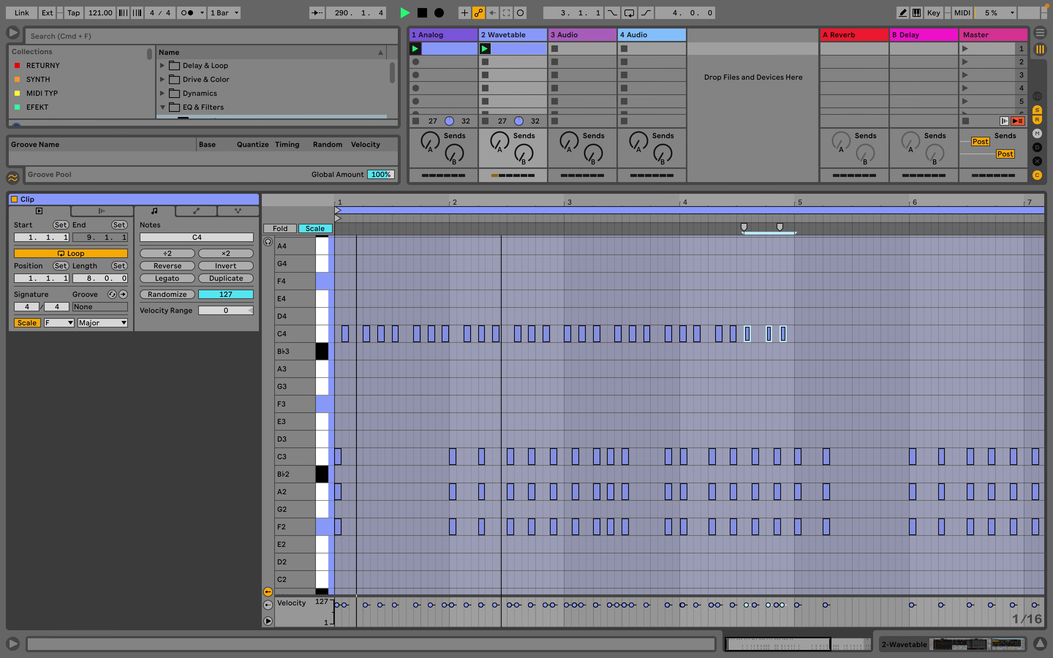
key("super+d")
key("super+d")
key("super+d")
key("super+d")
key("minus")
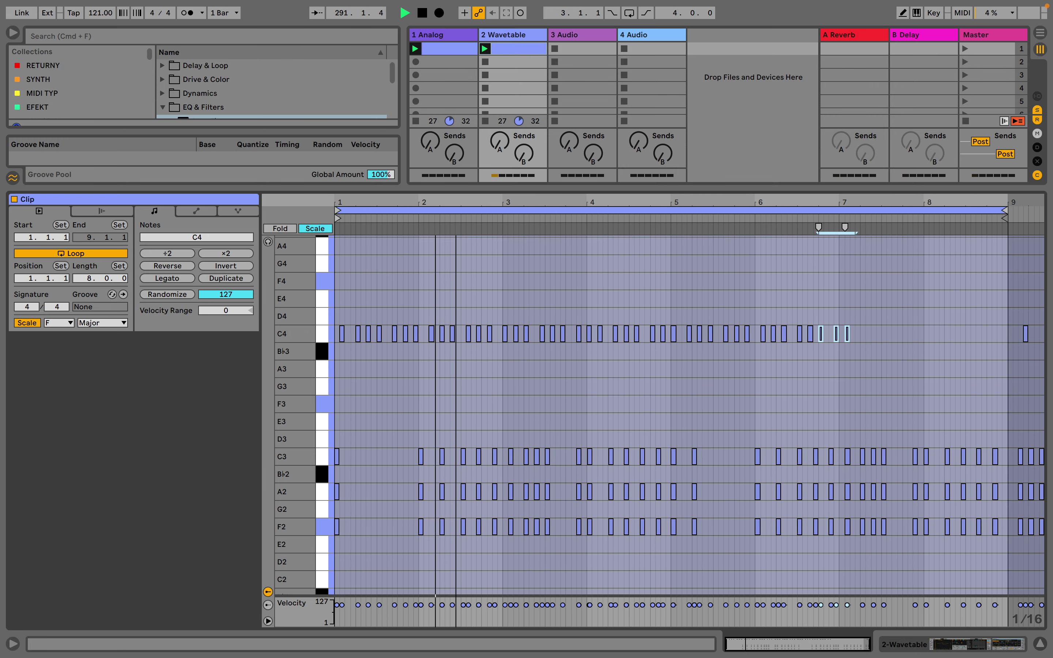
key("super+d")
key("super+d")
key("super+d")
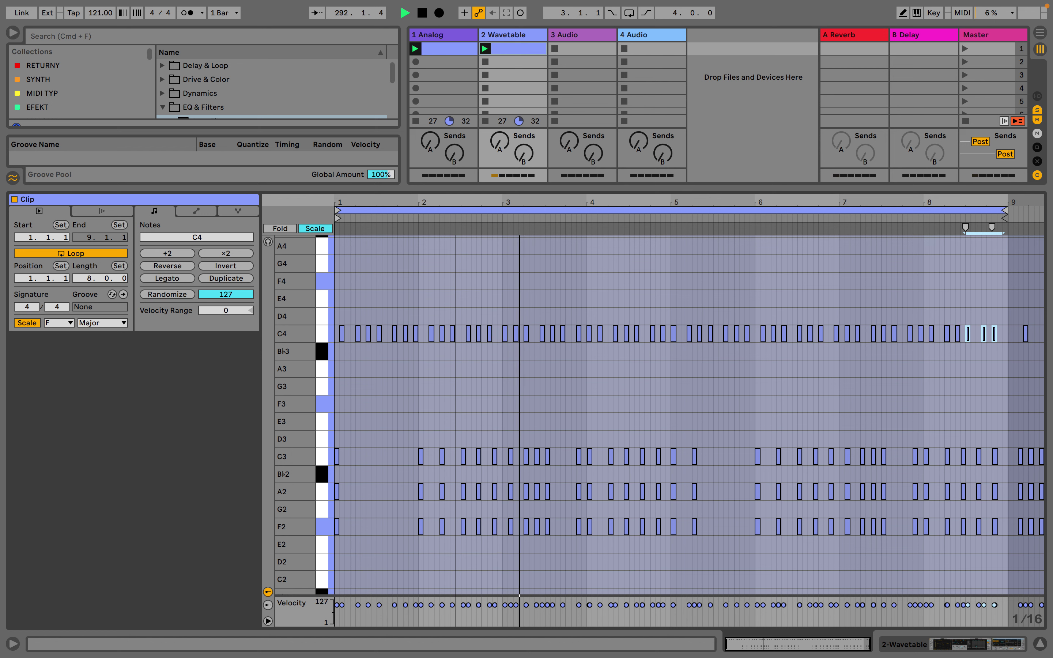
key("super+d")
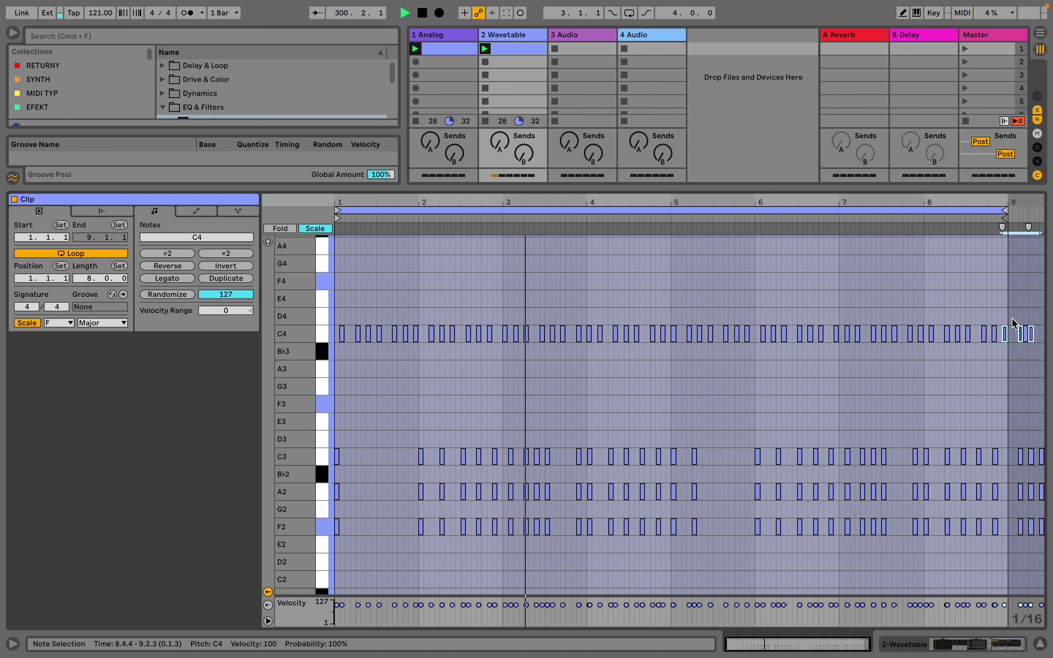
Delete the repeated C4 motif from bars 1 to 8 and enable note drawing
left_click_drag(1012, 320, 316, 322)
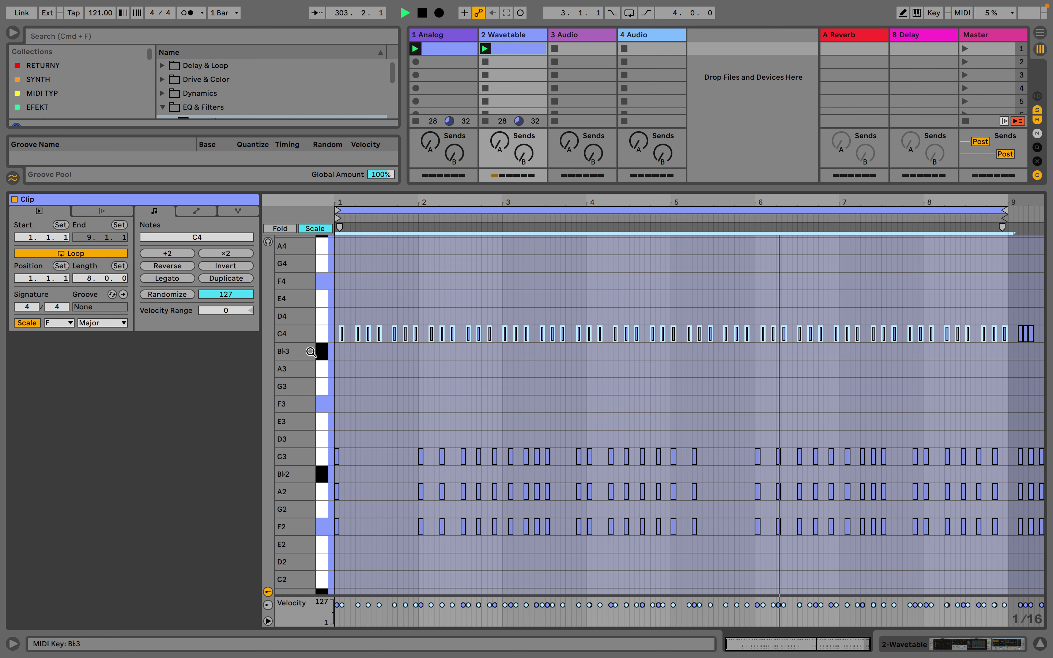
key("Delete")
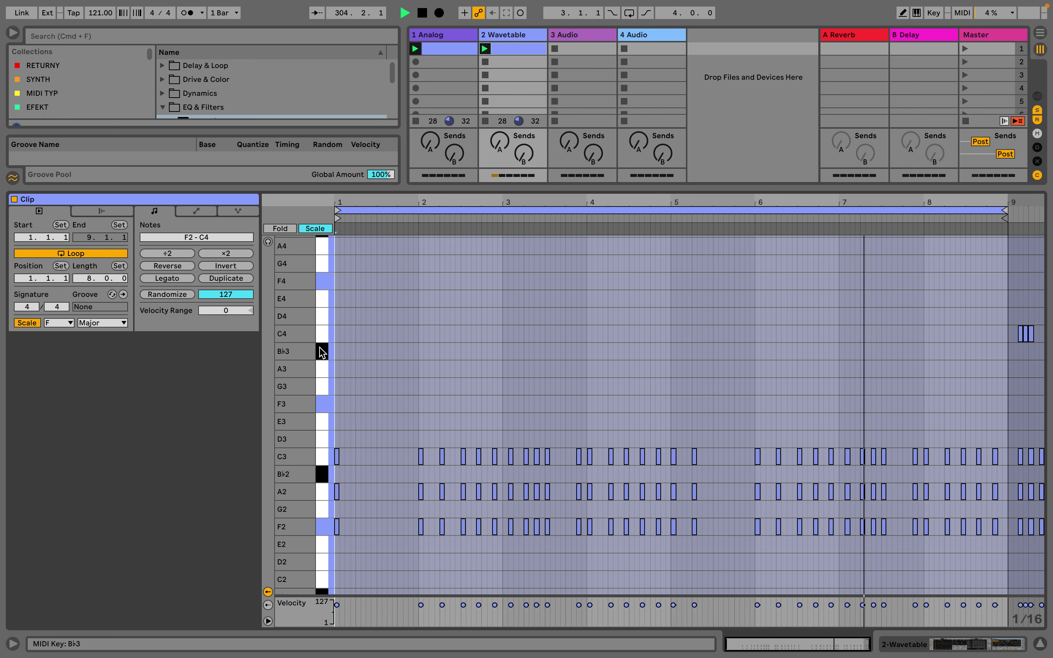
key("b")
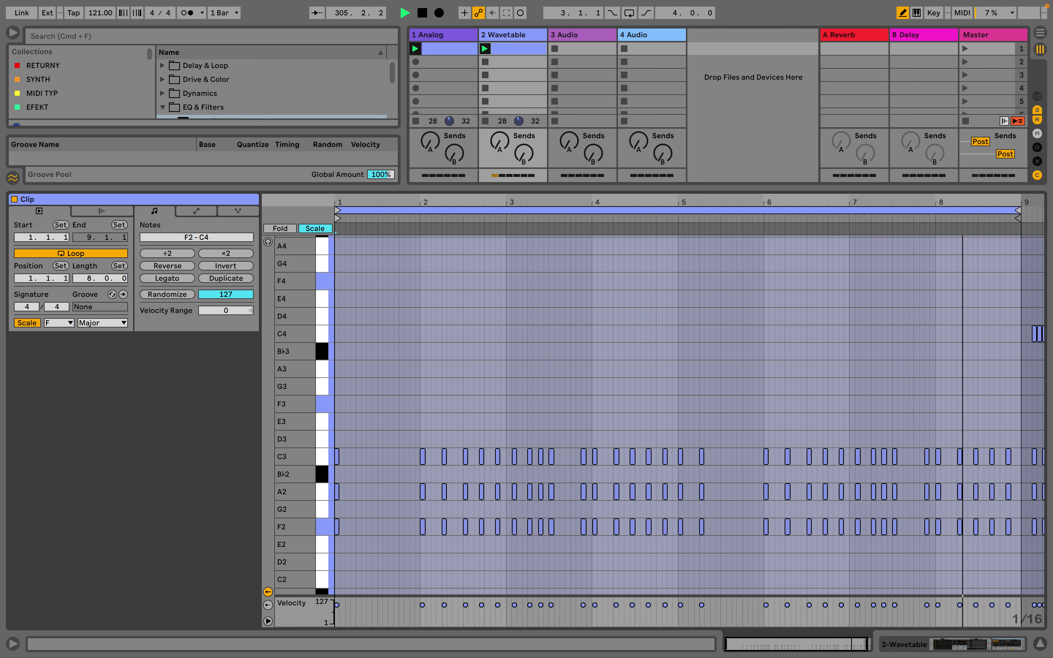
Draw a three-note C4 motif with notes at 1.1.1, 1.1.4 and 1.2.3
key("plus")
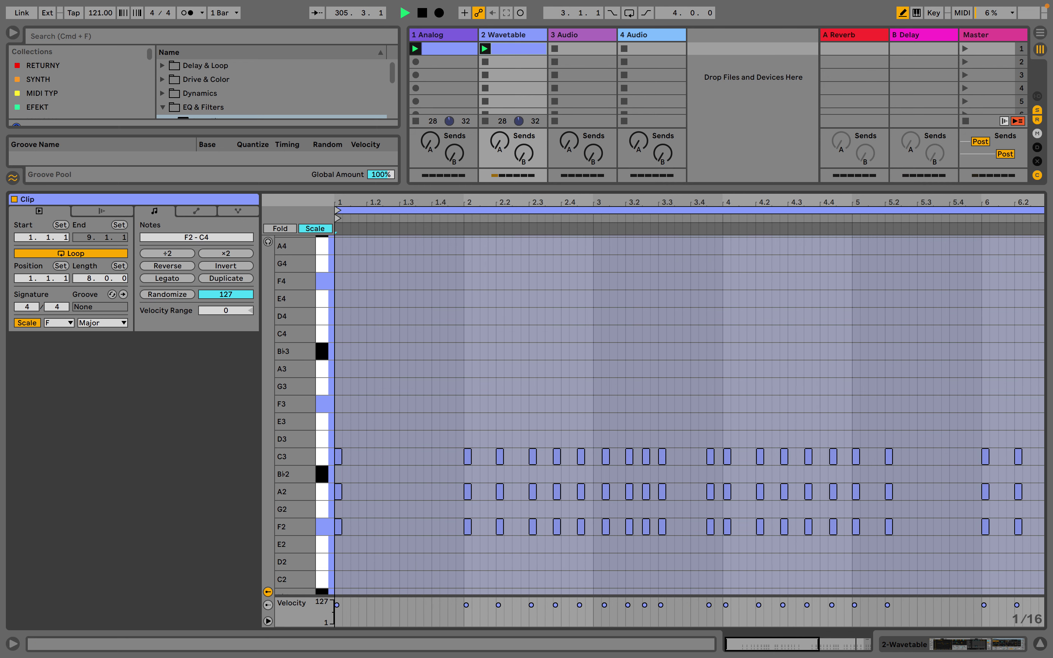
left_click(340, 334)
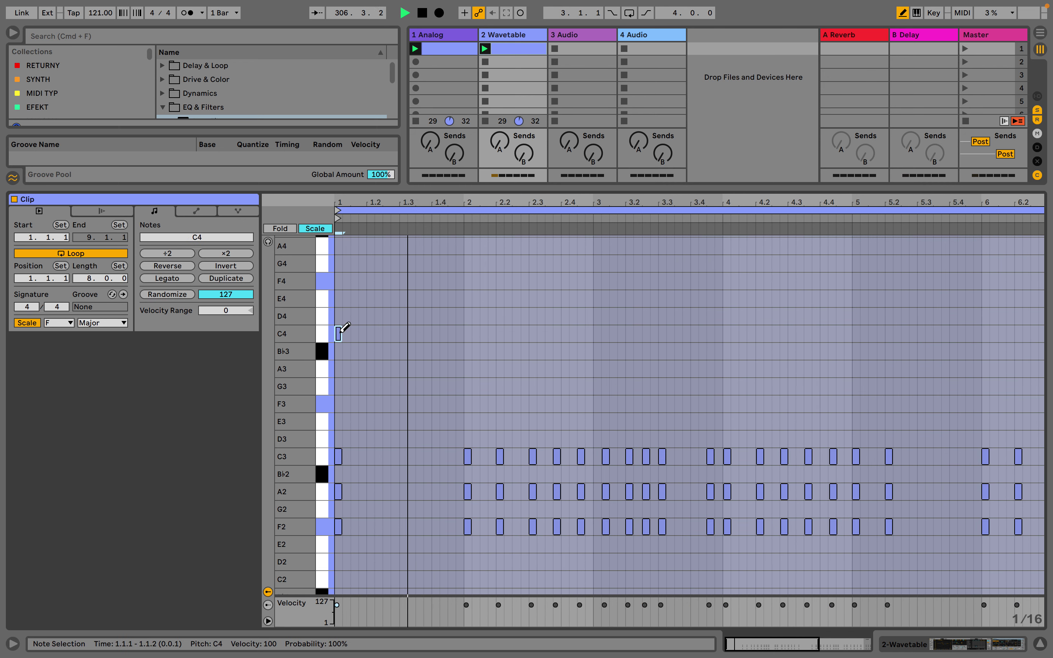
left_click(362, 333)
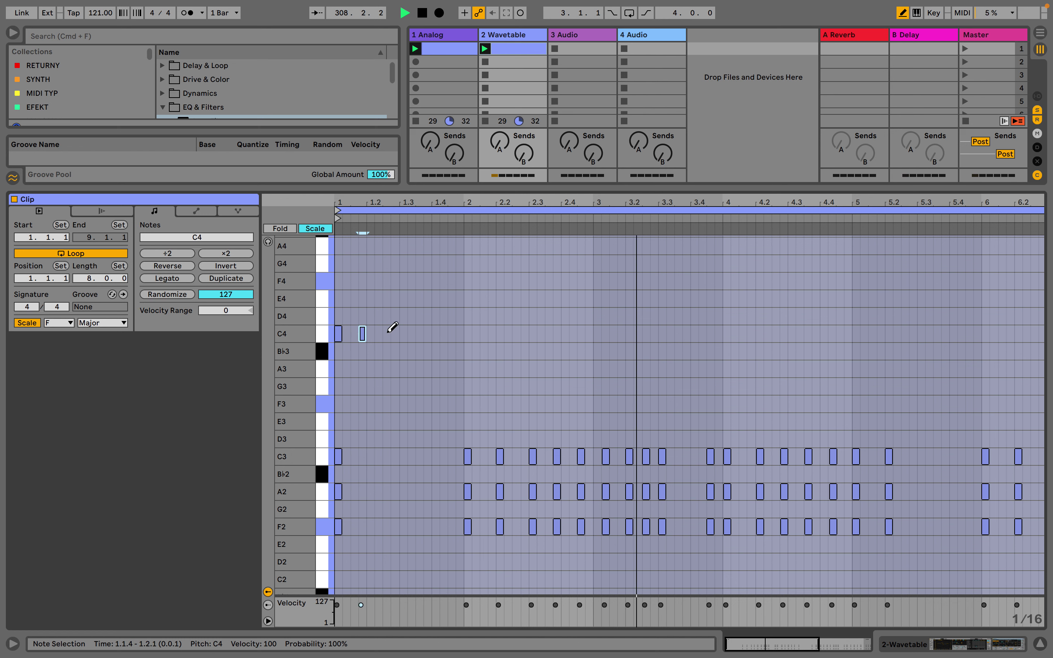
left_click(387, 334)
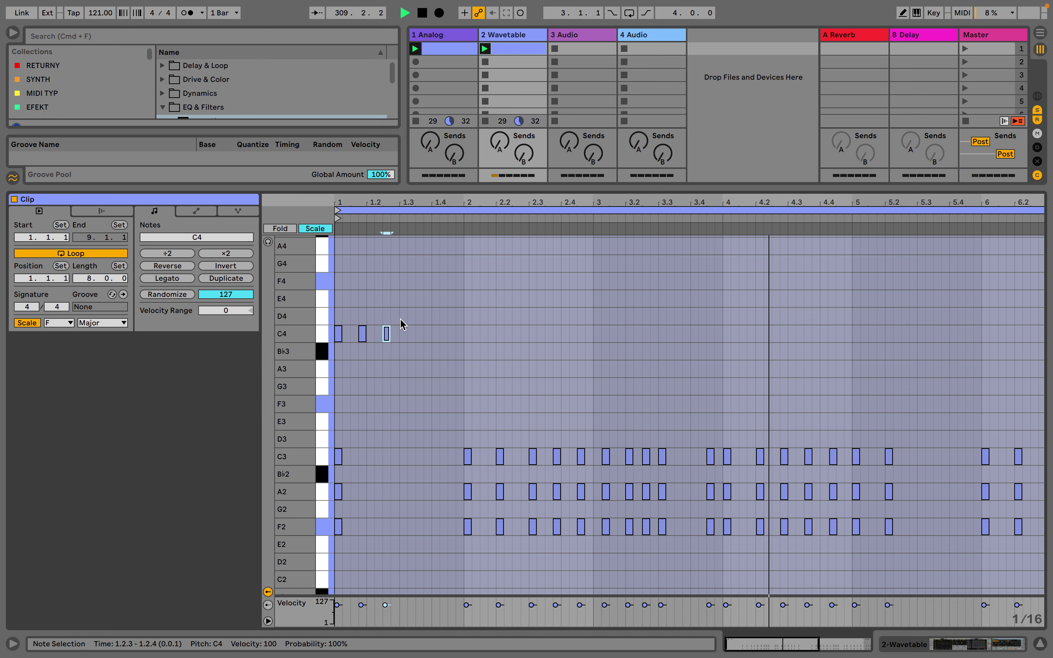
Duplicate the three-note C4 motif end to end until it fills the clip through the end of bar 8
left_click_drag(398, 323, 331, 351)
key("super+d")
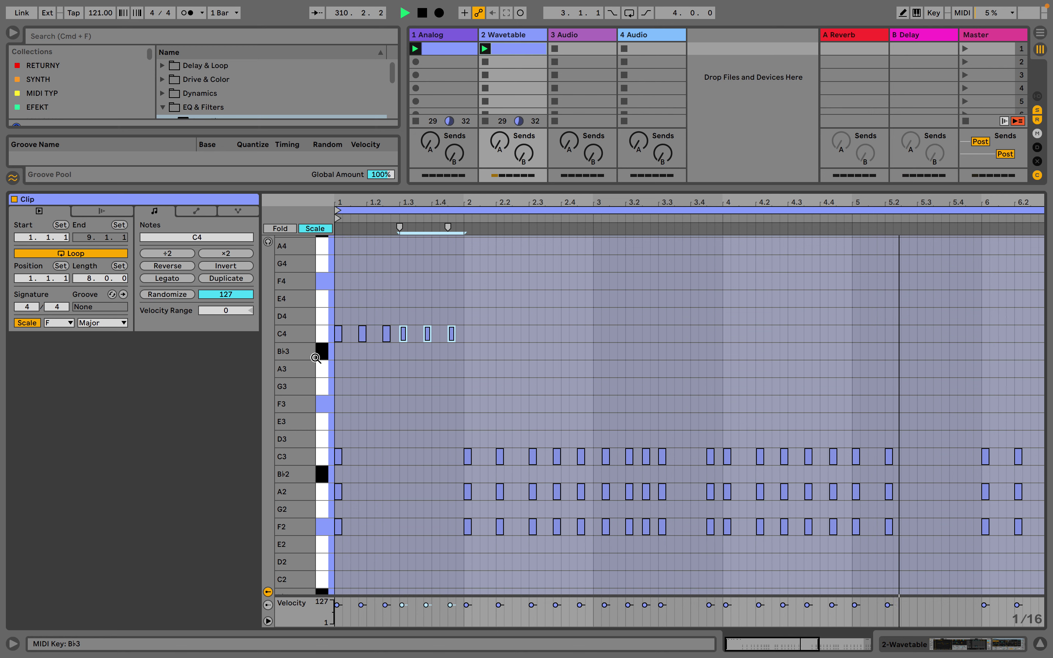
key("super+d")
key("super+d")
key("super+d")
key("super+d")
key("super+d")
key("super+d")
key("super+d")
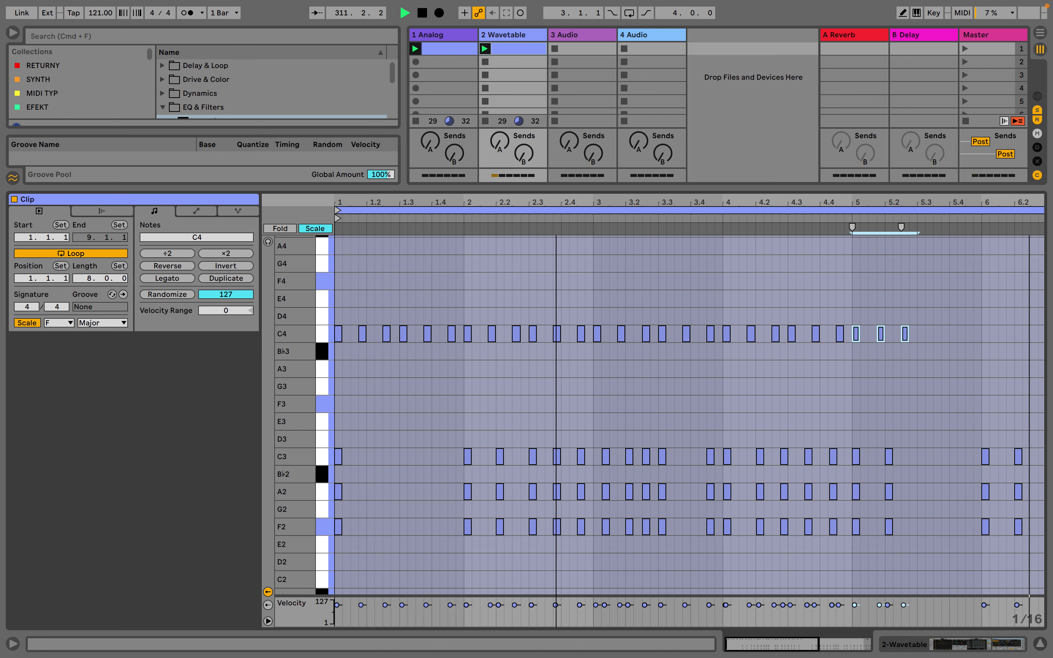
key("minus")
key("super+d")
key("super+d")
key("super+d")
key("super+d")
key("super+d")
key("super+d")
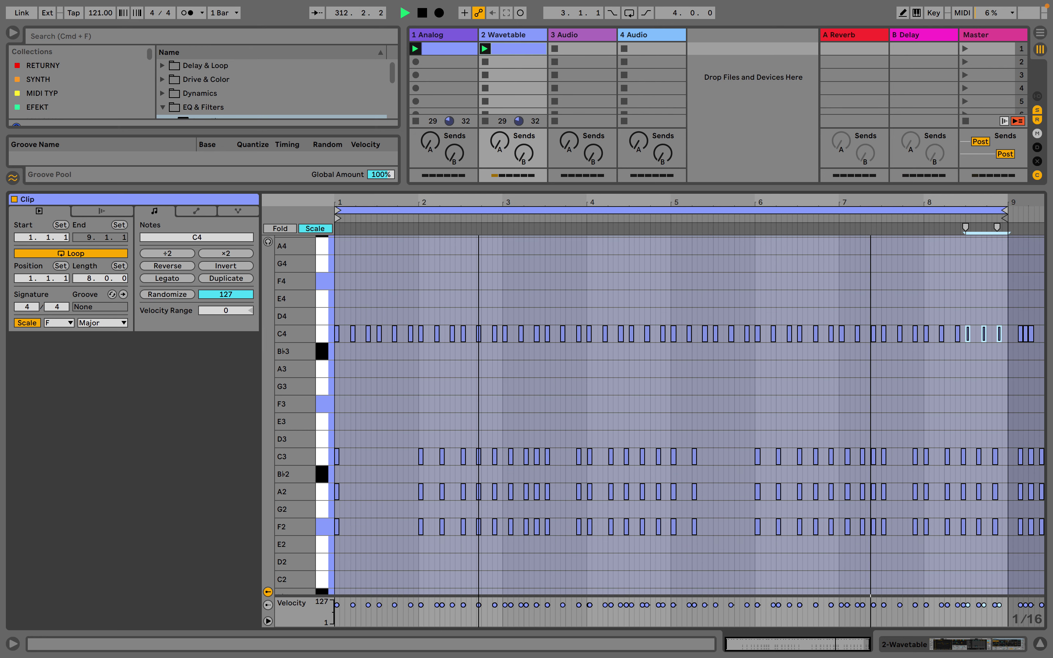
Try lowering the six C4 melody notes in bar 2 to B♭3
key("plus")
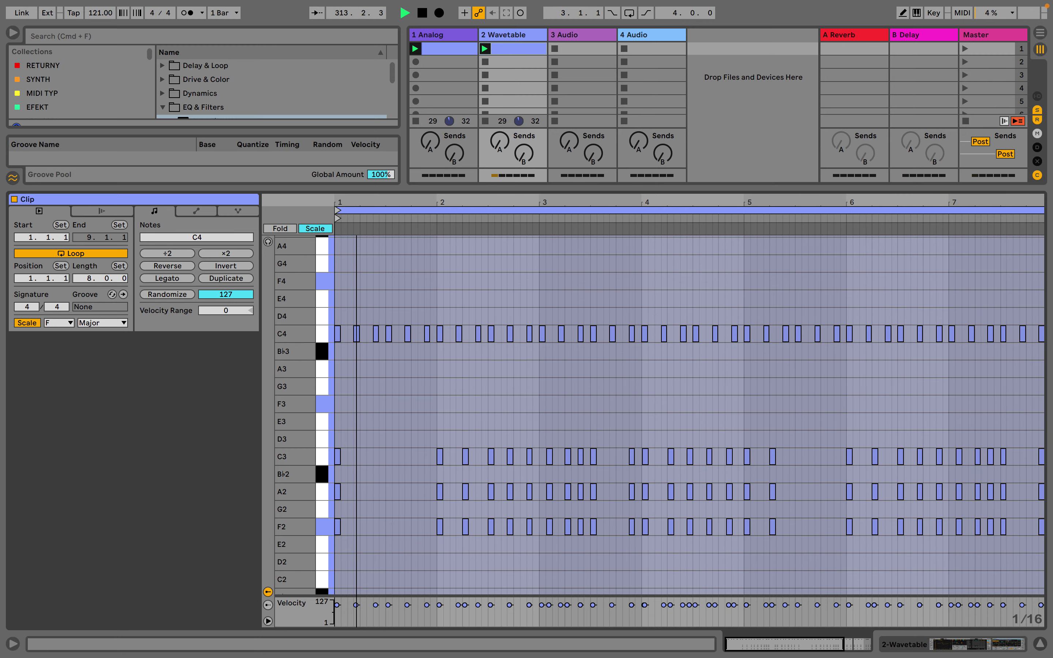
scroll(452, 267, "down", 1)
left_click_drag(538, 325, 440, 368)
key("Down")
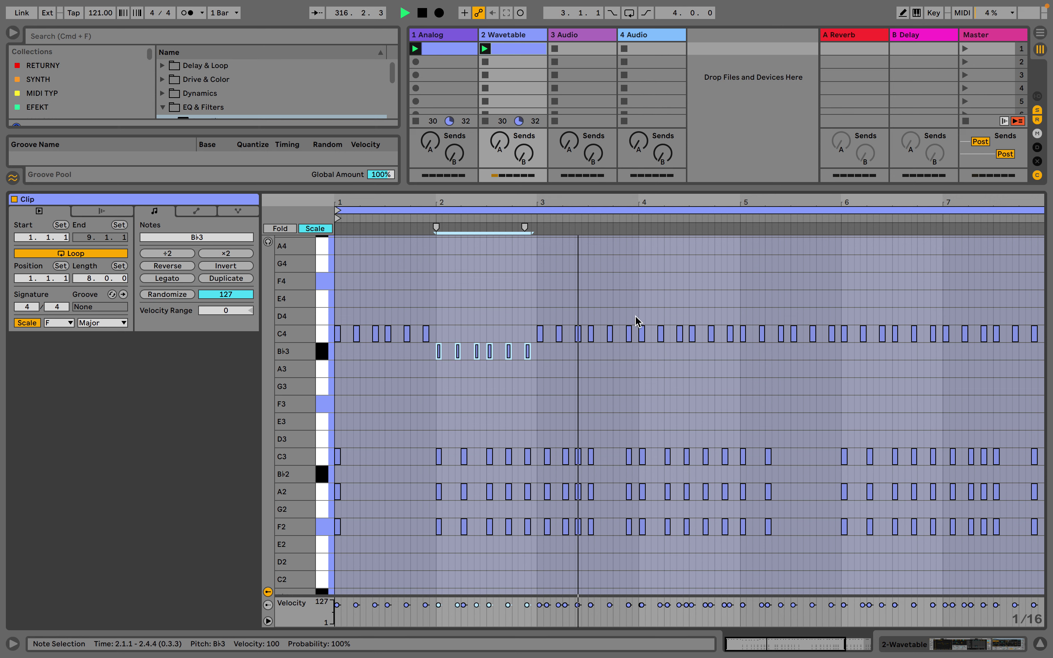
Raise the six melody notes in bar 2 to F4
left_click(736, 323)
left_click_drag(740, 323, 460, 368)
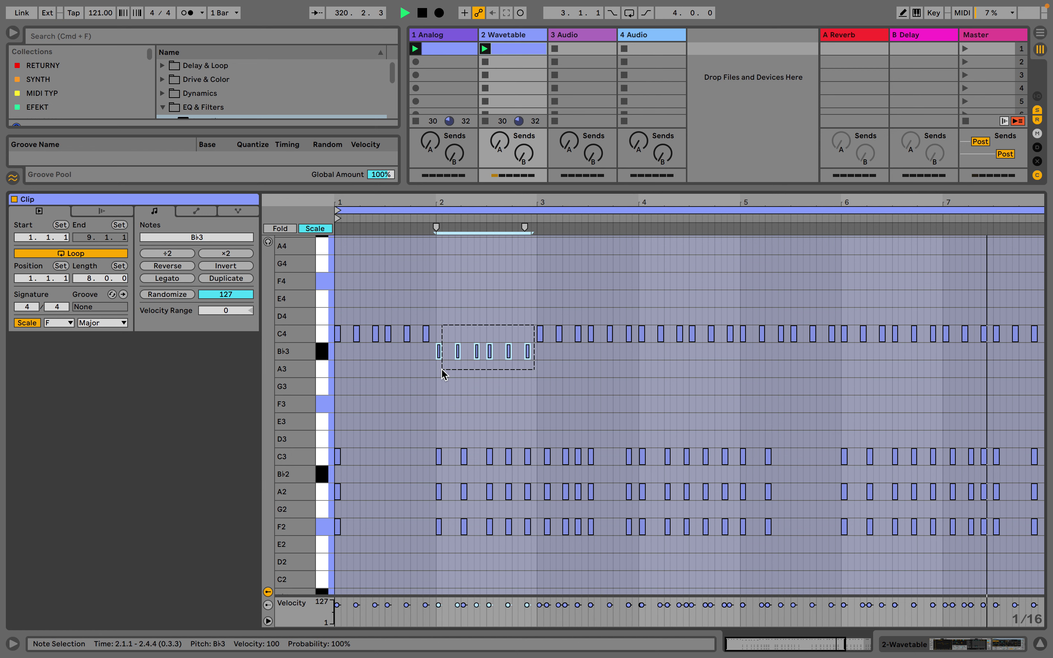
key("Up")
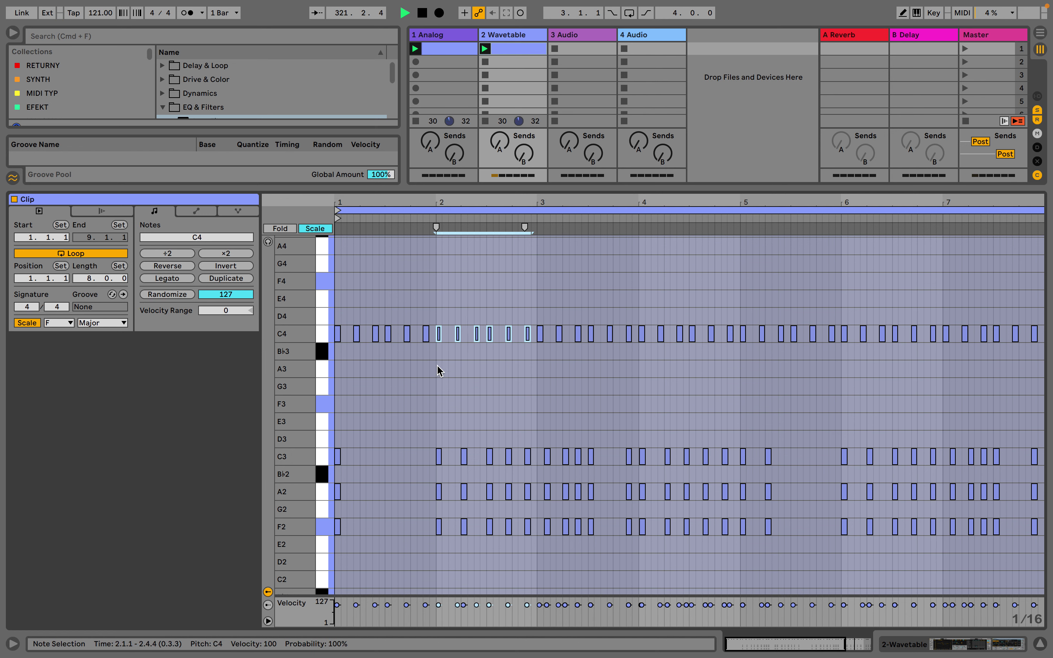
key("Up")
key("Up")
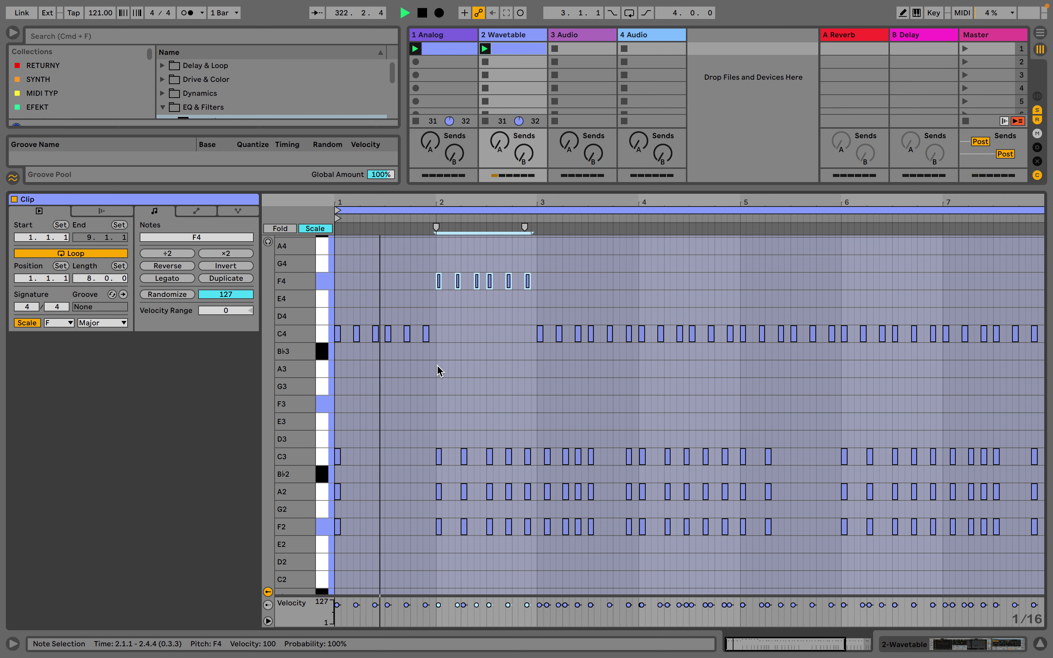
Raise the six C4 melody notes in bar 3 to G4 and the six in bar 4 to E4
left_click_drag(636, 314, 543, 364)
key("Up")
key("Up")
key("Up")
key("Up")
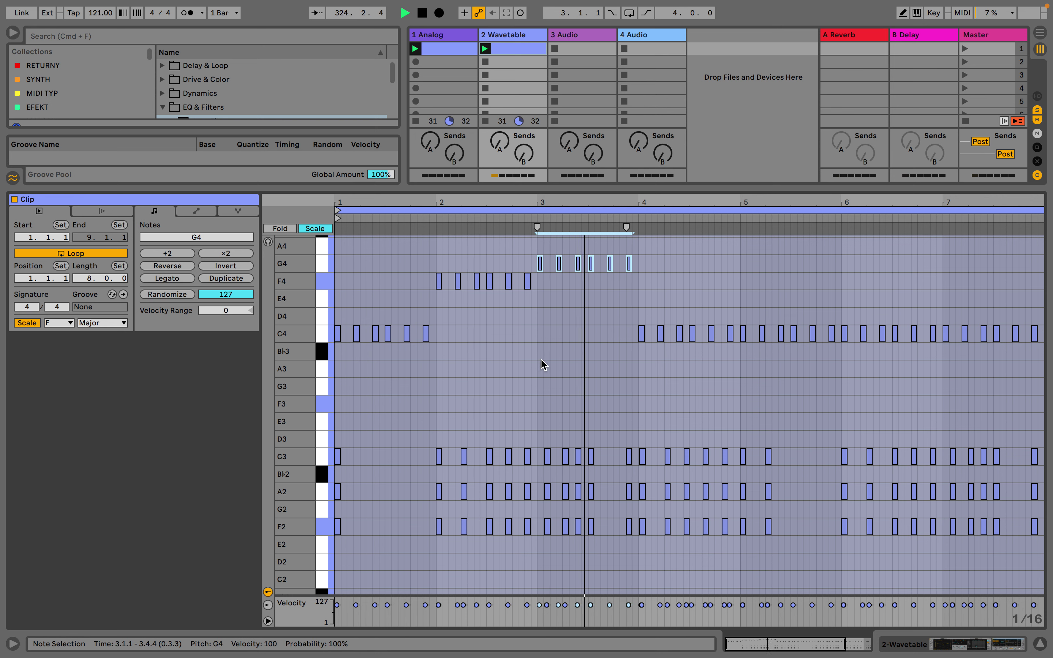
left_click_drag(737, 311, 643, 351)
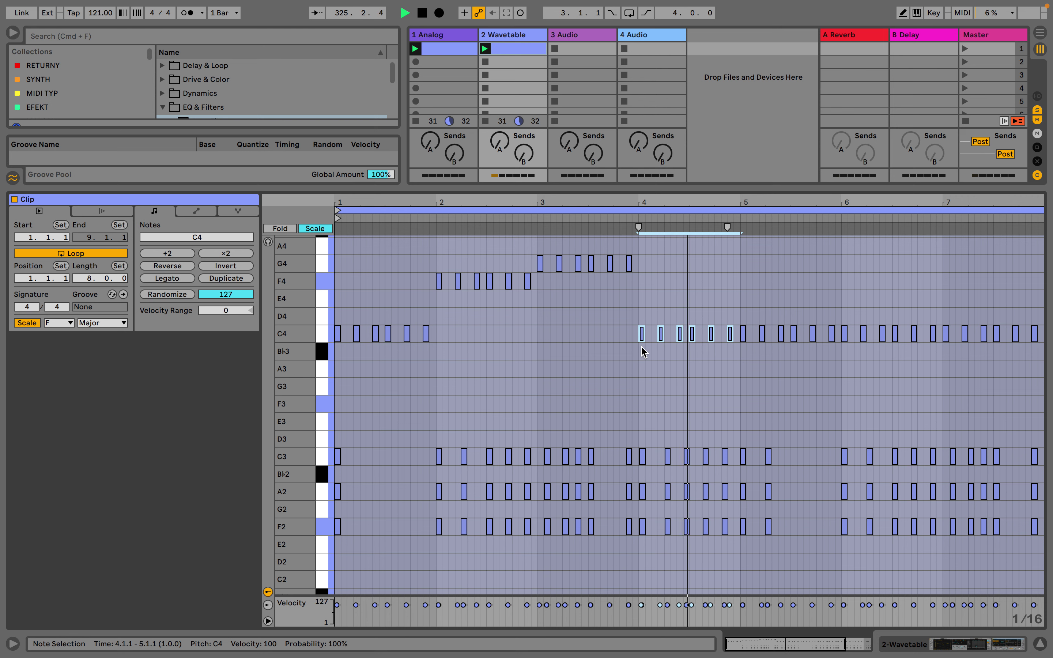
key("Up")
key("Up")
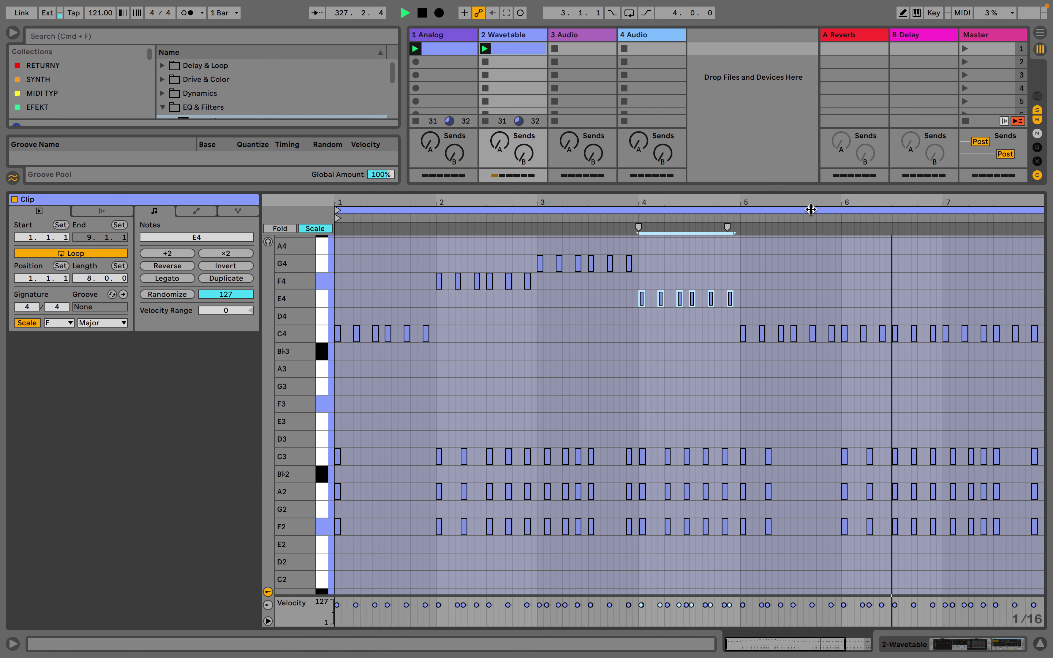
Replace the C4 notes in bars 5 to 8 with a duplicate of the four-bar melody from bars 1 to 4
scroll(986, 281, "down", 2)
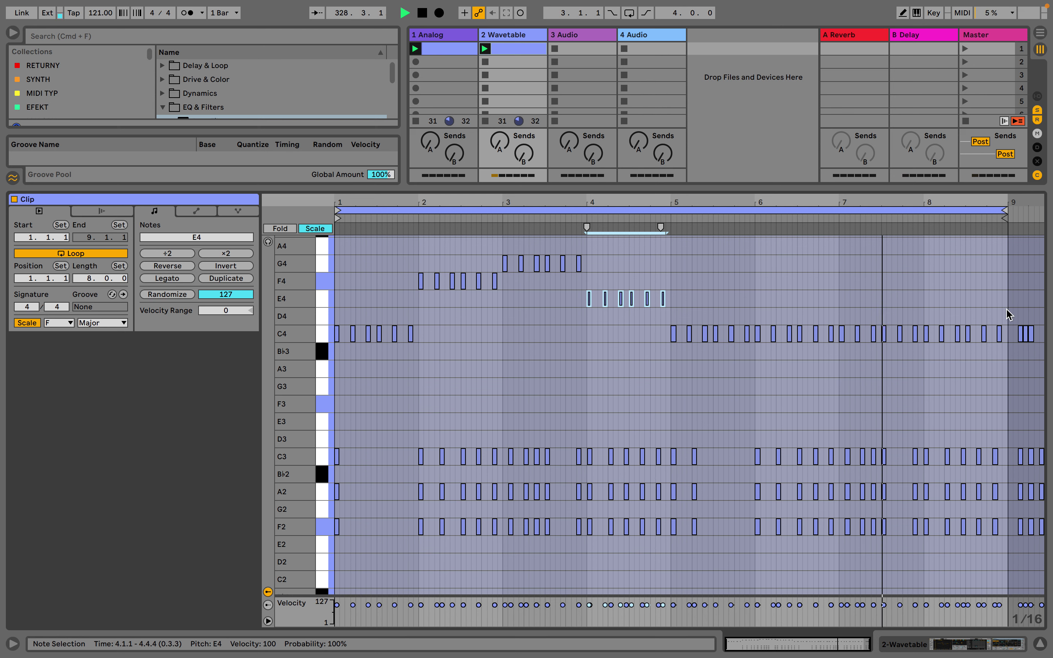
left_click_drag(1009, 315, 673, 361)
key("Delete")
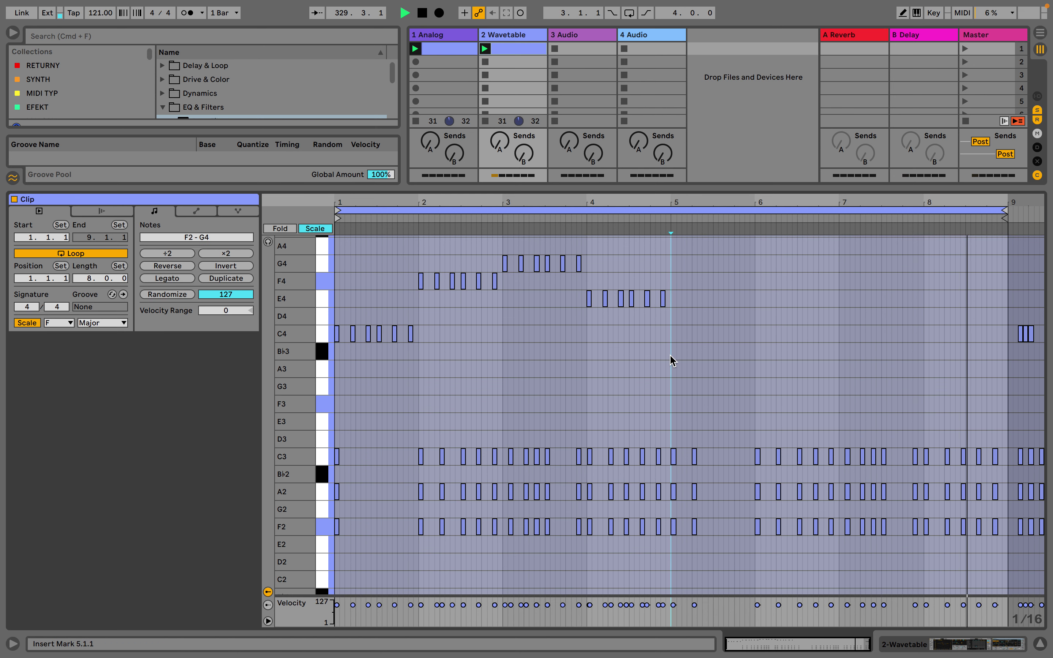
left_click_drag(671, 240, 328, 355)
key("super+d")
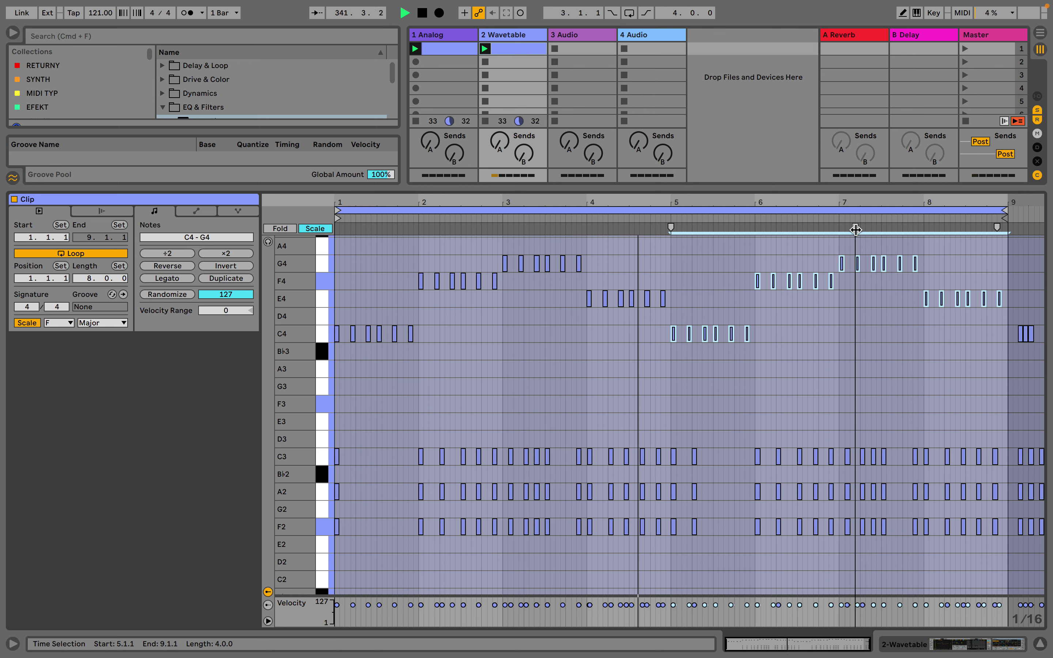
Show the Wavetable track's devices and lower the track's volume to -3.7 dB
left_click(525, 37)
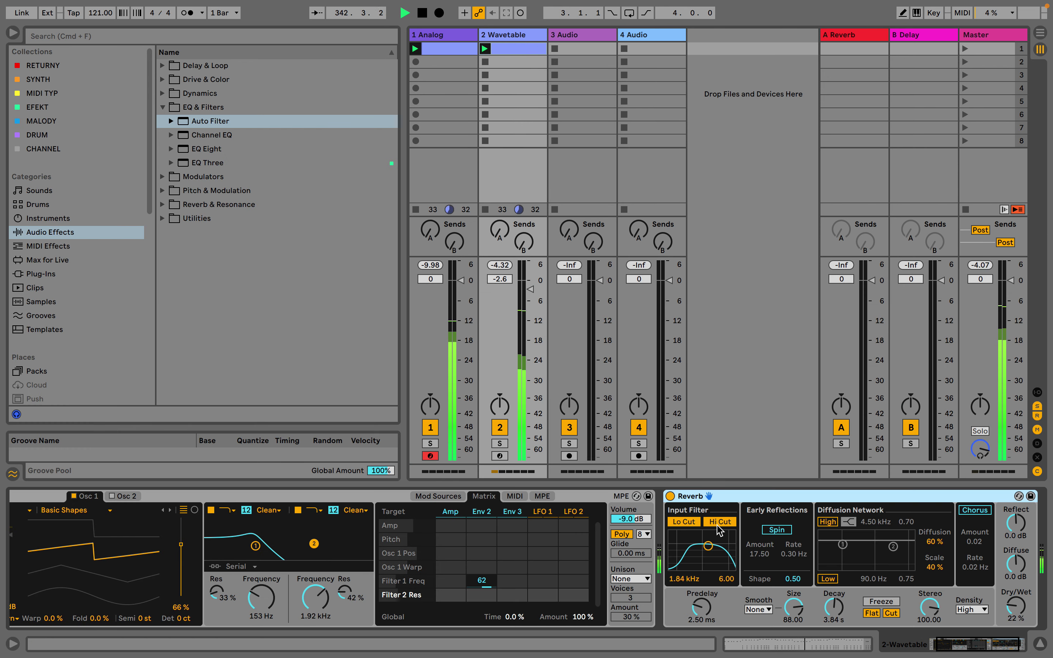
scroll(696, 531, "left", 3)
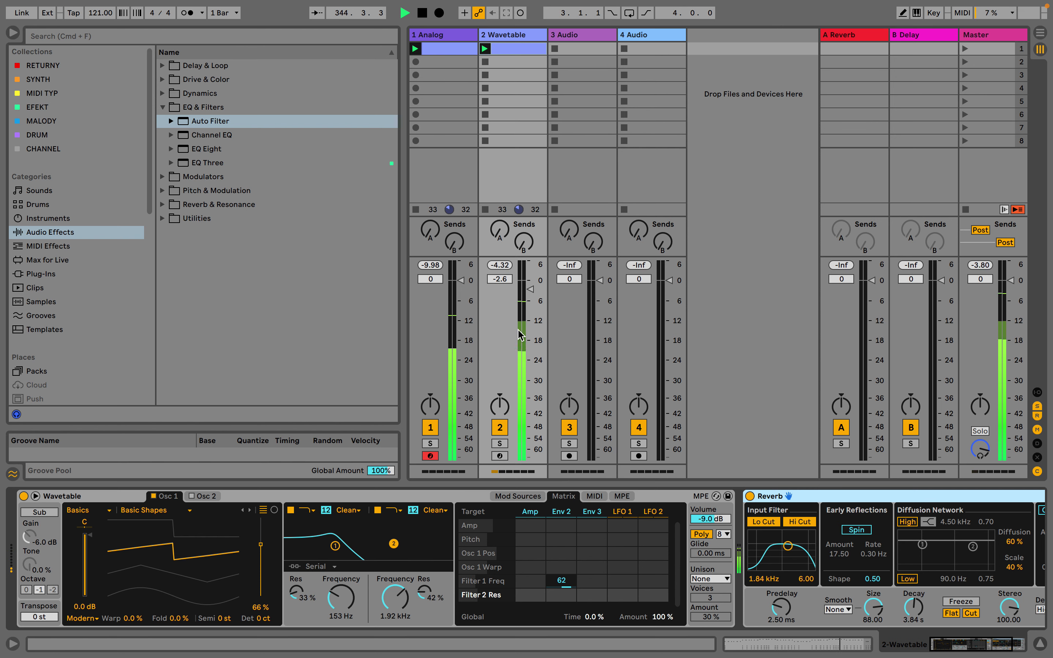
left_click_drag(532, 289, 532, 291)
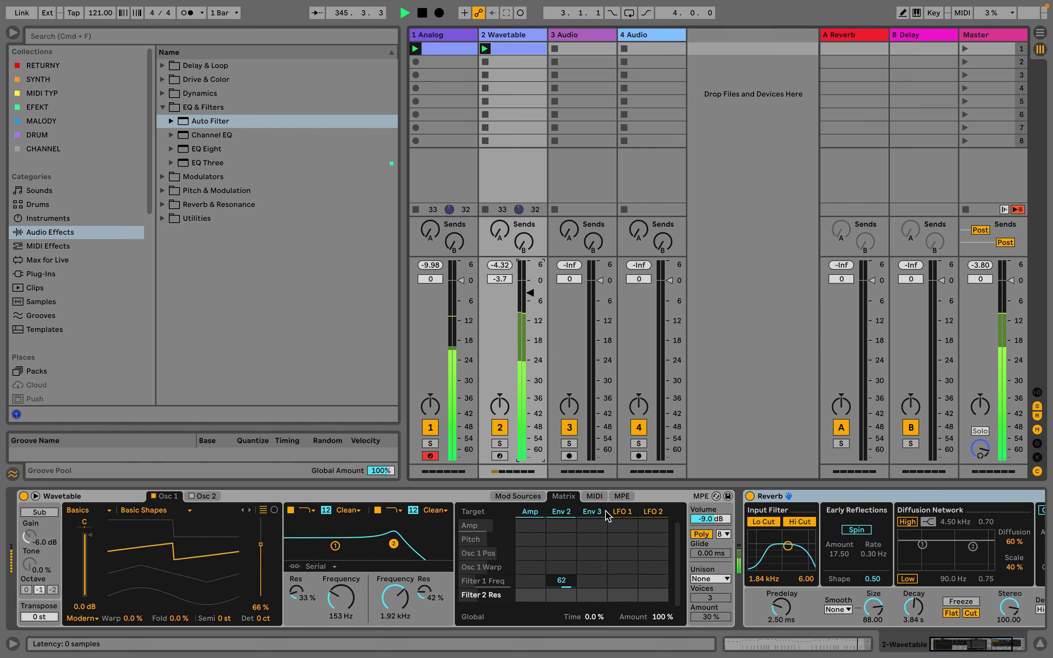
Set the Wavetable track's Reverb Dry/Wet to 36% and its input filter to 2.07 kHz with a width of 5.76
scroll(770, 540, "right", 6)
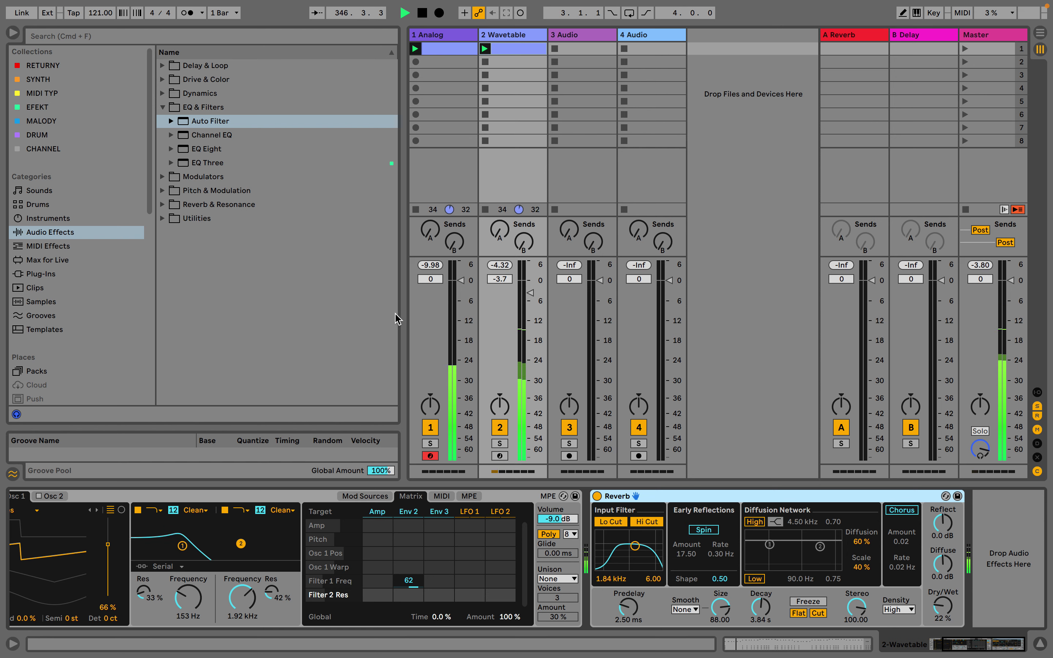
left_click(162, 107)
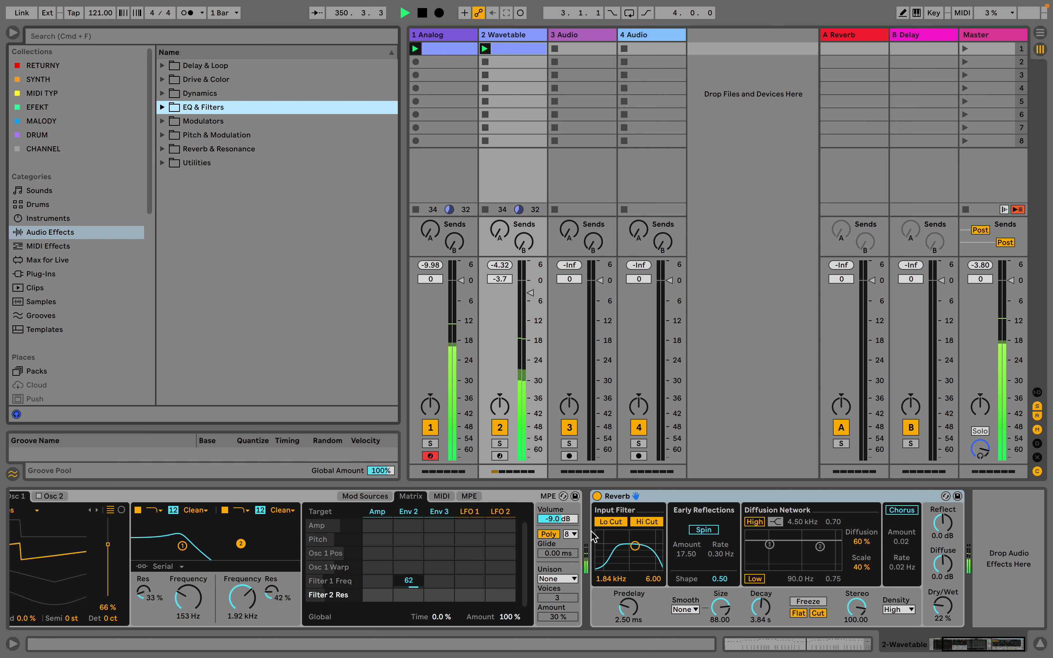
left_click_drag(929, 615, 929, 612)
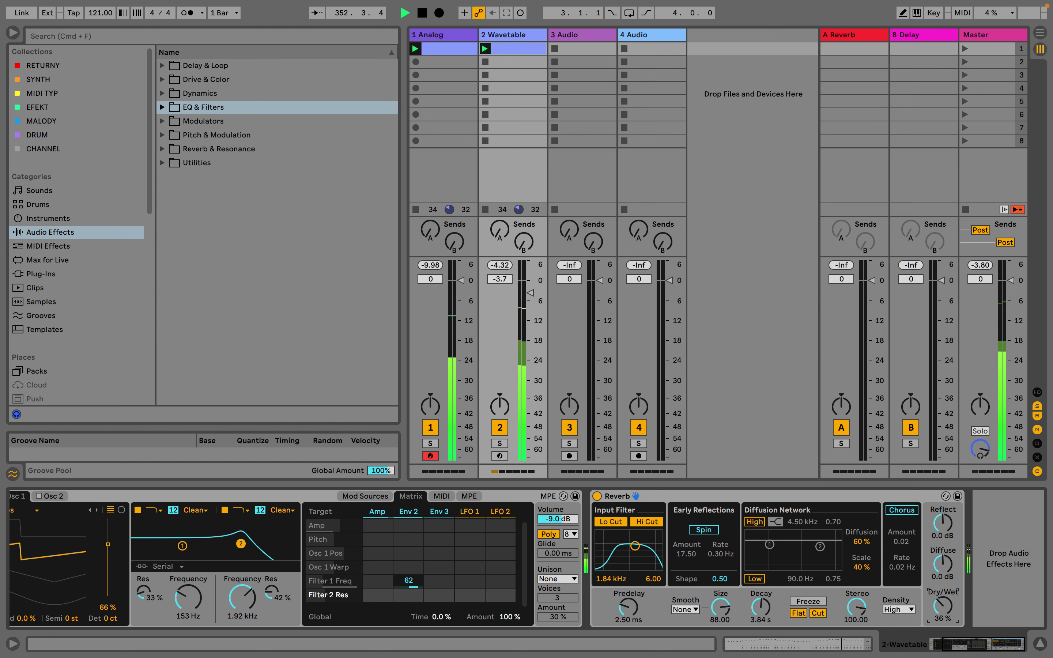
left_click_drag(635, 546, 637, 547)
scroll(636, 547, "left", 5)
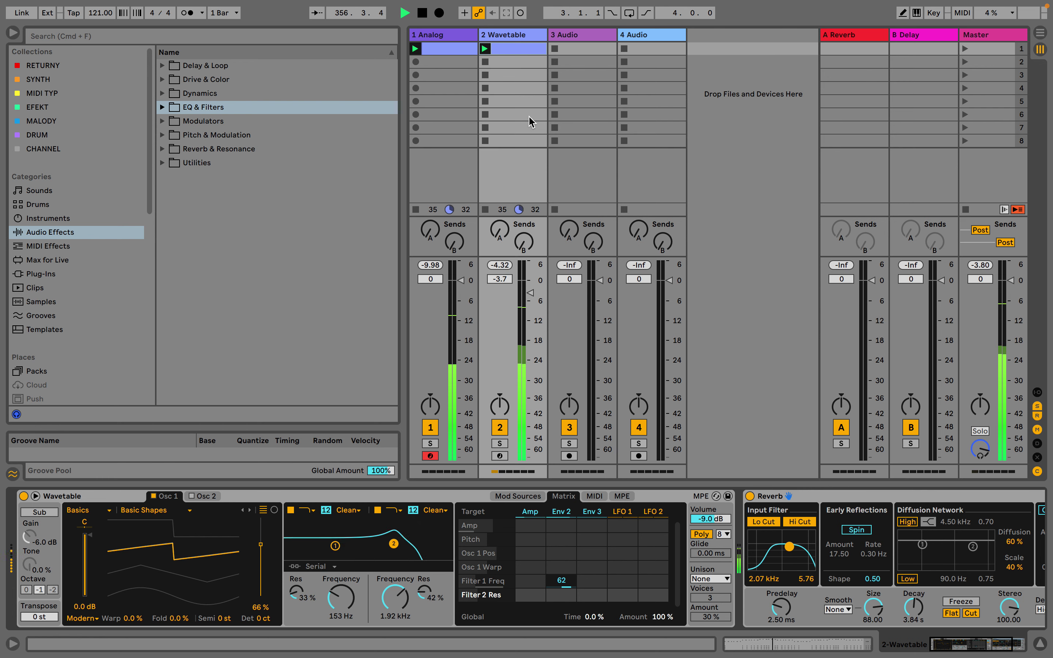
In the Wavetable clip, raise the first two A2 notes in bar 2 to B♭2 and lower the first four in bar 3 to G2
double_click(525, 47)
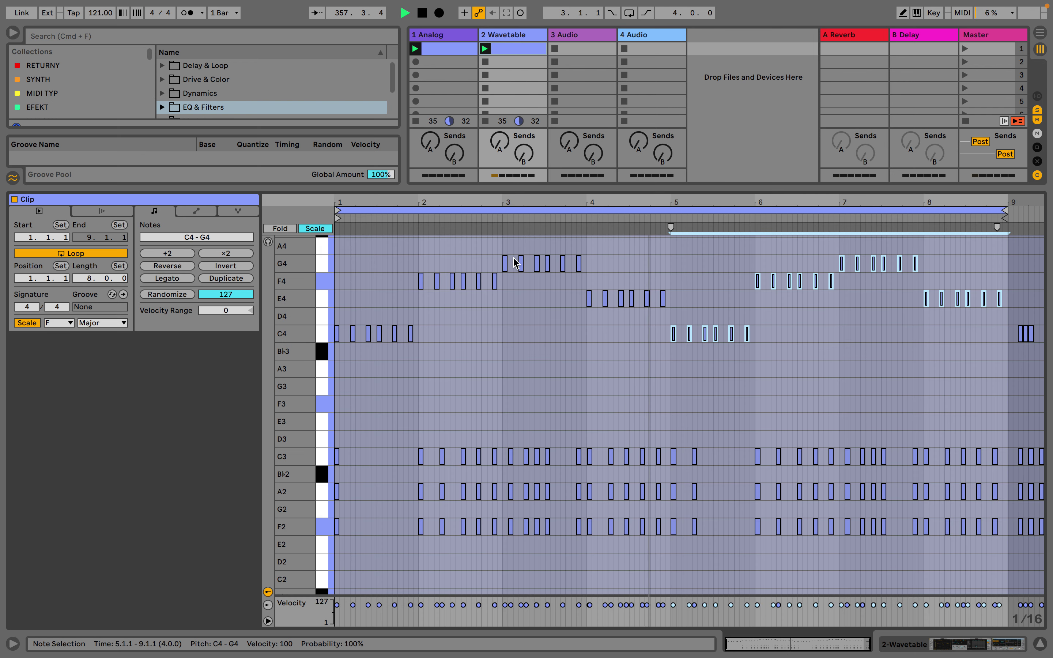
scroll(513, 379, "down", 1)
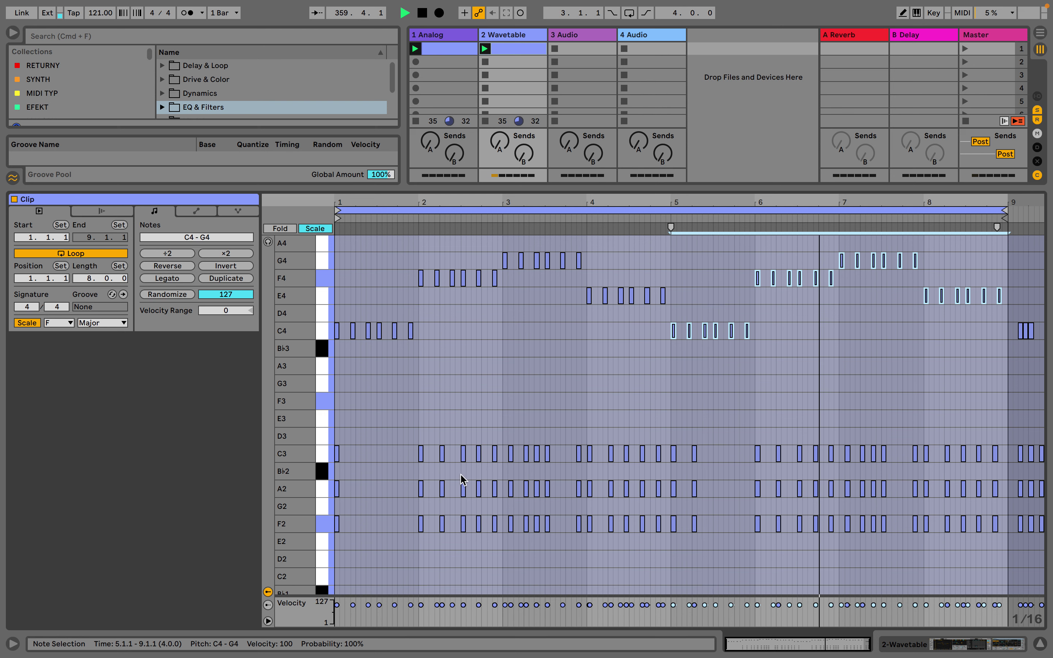
left_click(451, 479)
left_click_drag(450, 480, 407, 505)
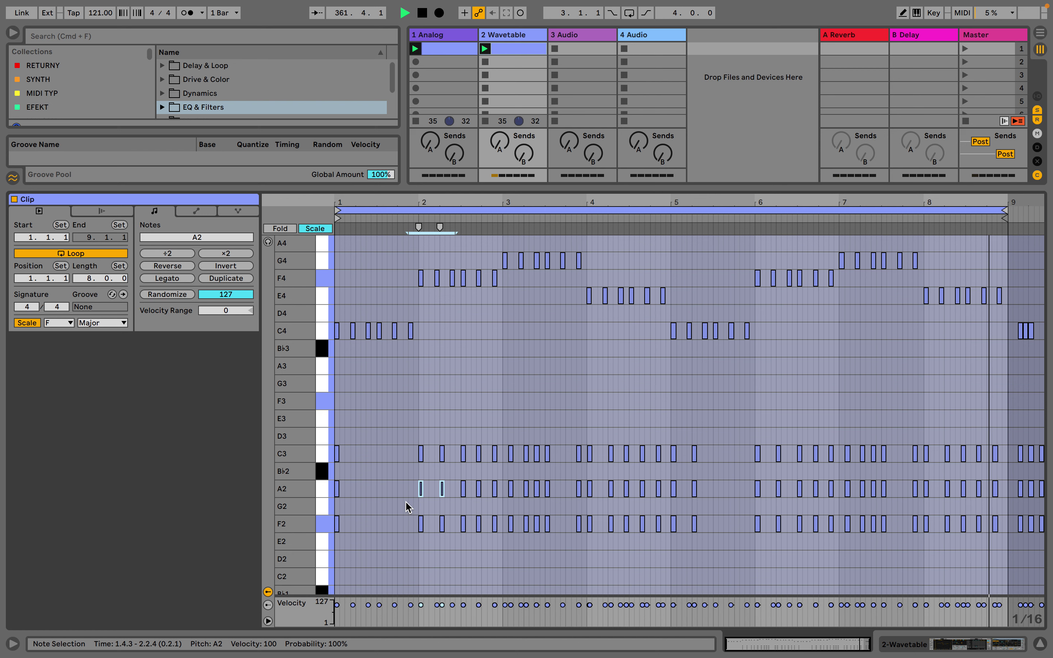
key("Up")
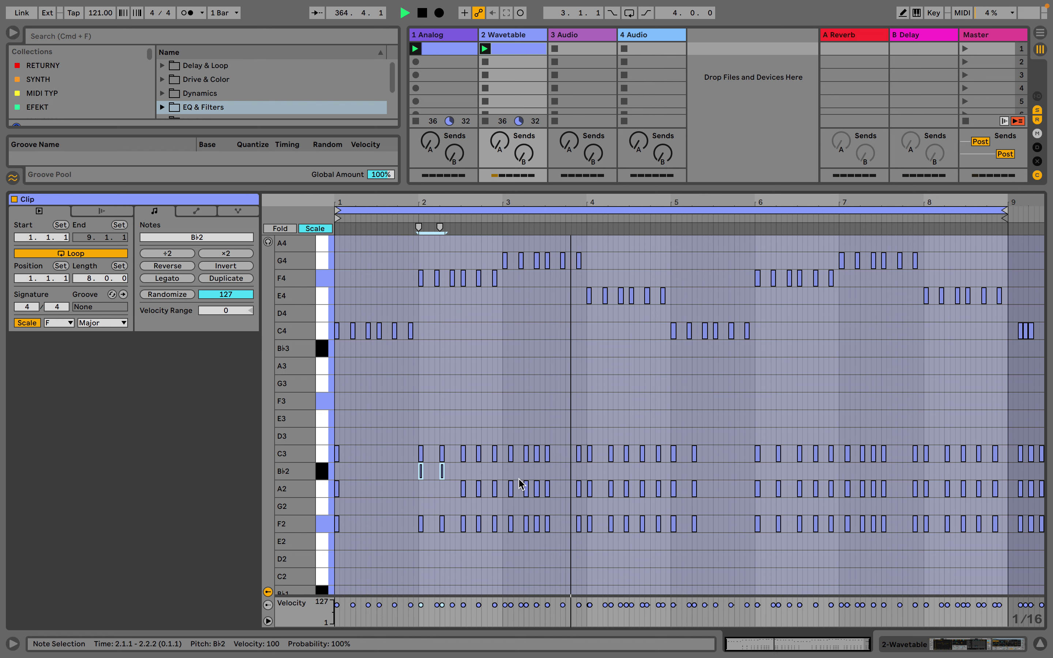
left_click_drag(553, 479, 513, 498)
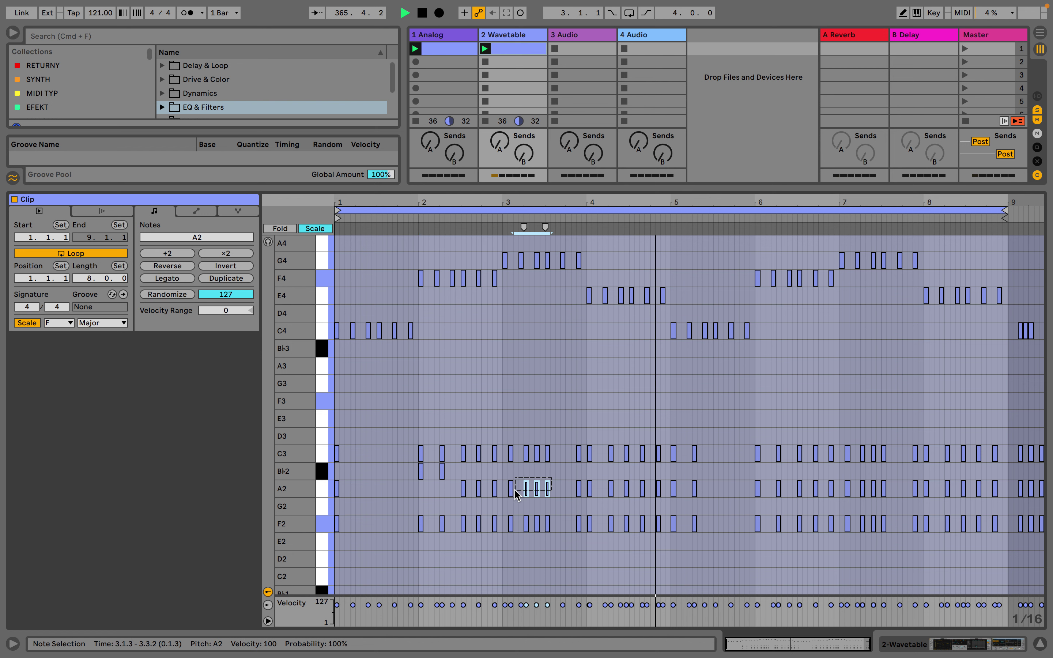
key("Down")
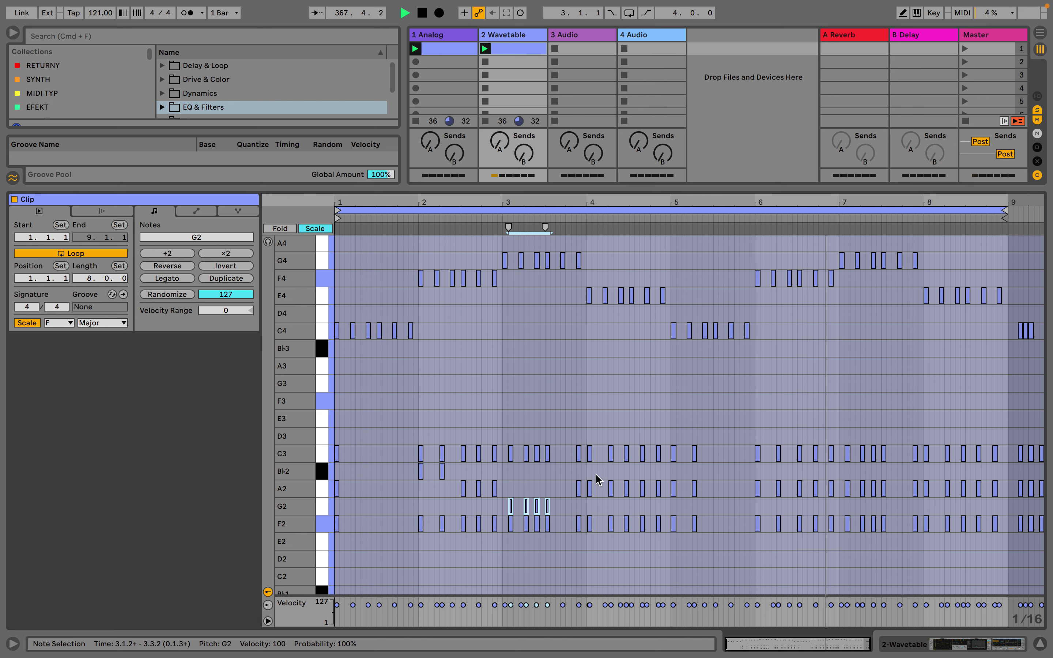
Raise the A2 notes at the end of bar 3 and start of bar 4 to B♭2, and lower the other four in bar 4 to G2
left_click_drag(605, 480, 574, 498)
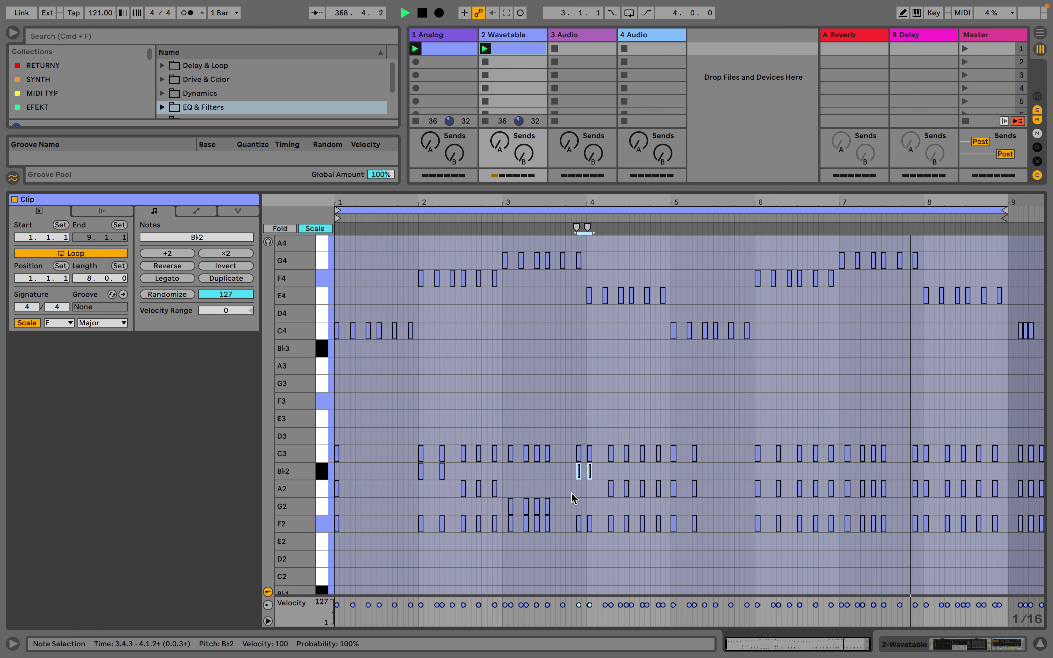
key("Up")
left_click_drag(662, 479, 612, 501)
key("Down")
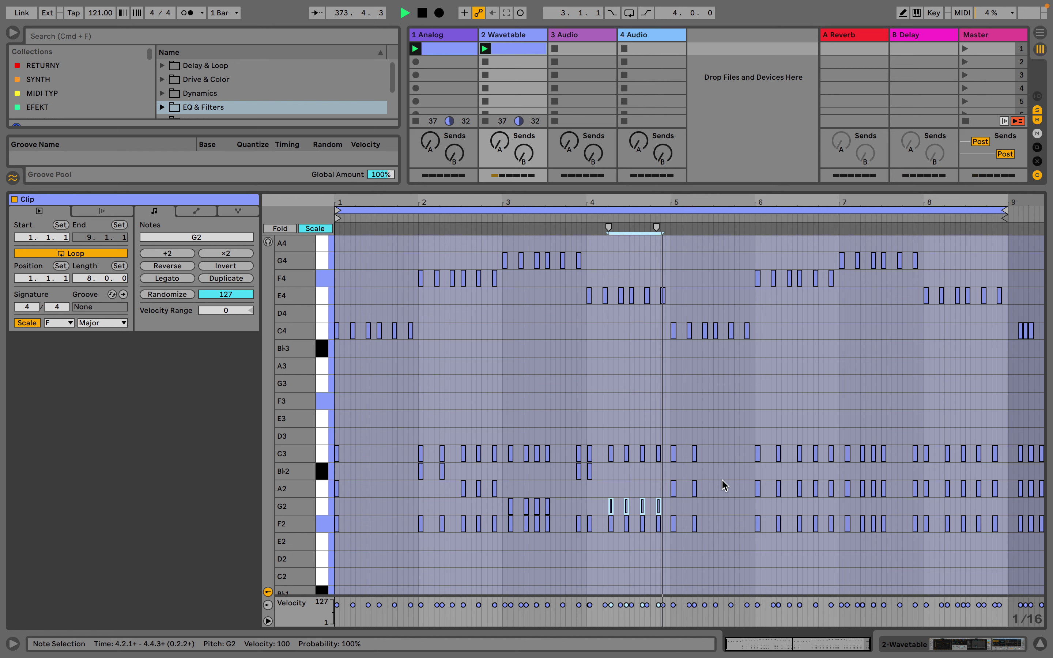
Raise the first two A2 notes in bar 6 to B♭2 and lower the two between 7.2.3 and 7.3.2 to G2
left_click_drag(790, 479, 749, 505)
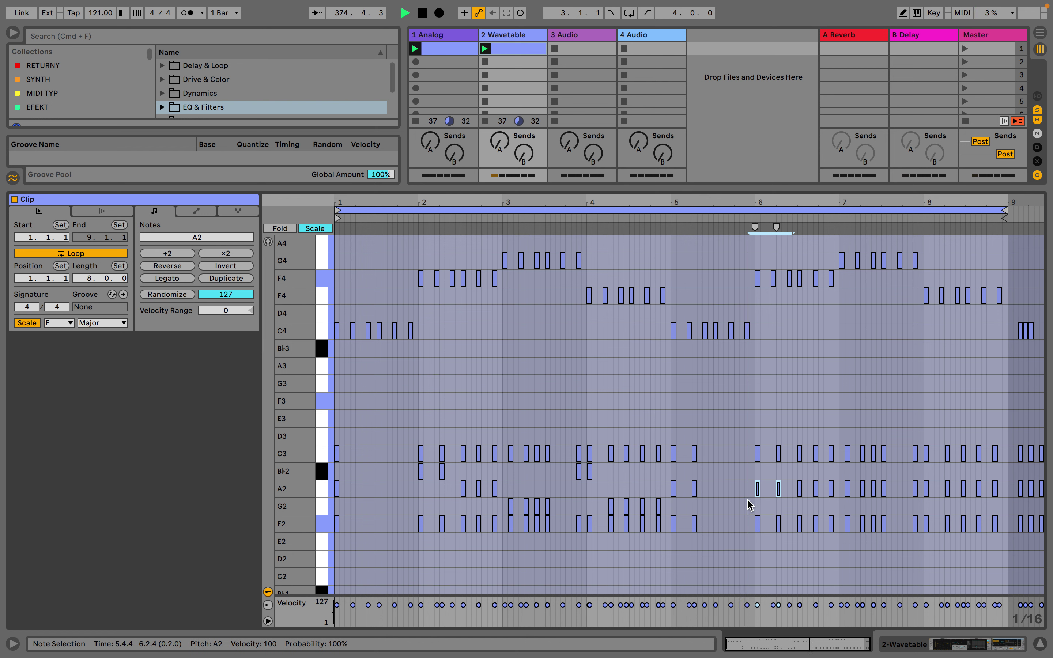
key("Up")
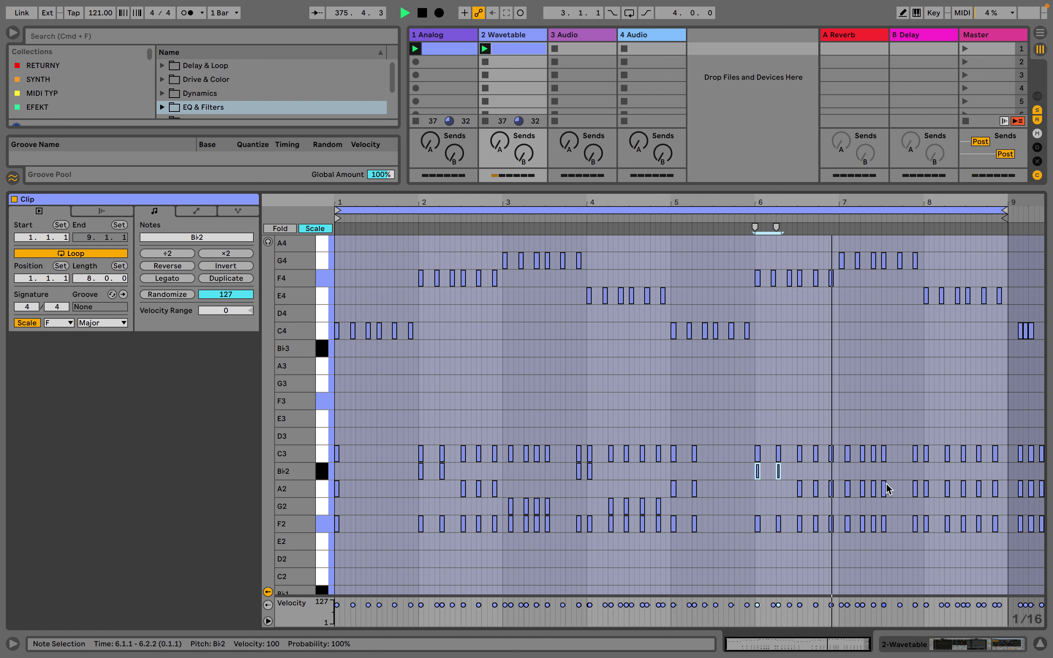
left_click_drag(910, 482, 872, 489)
key("Down")
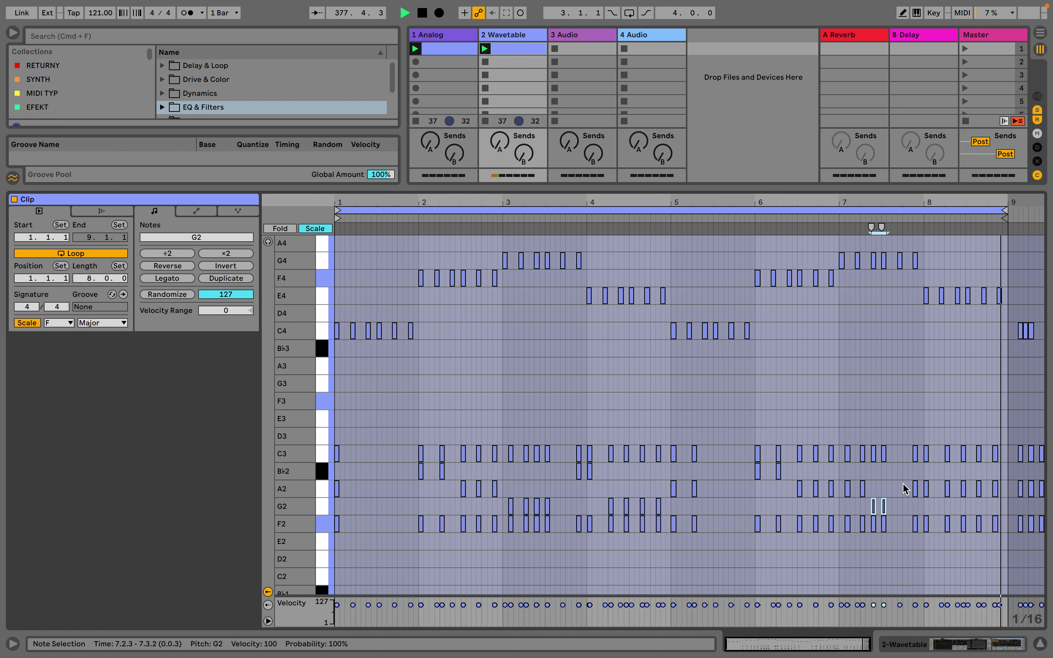
Raise the two A2 notes around the start of bar 8 to B♭2 and lower bar 8's last two A2 notes to G2
left_click_drag(906, 487, 921, 489)
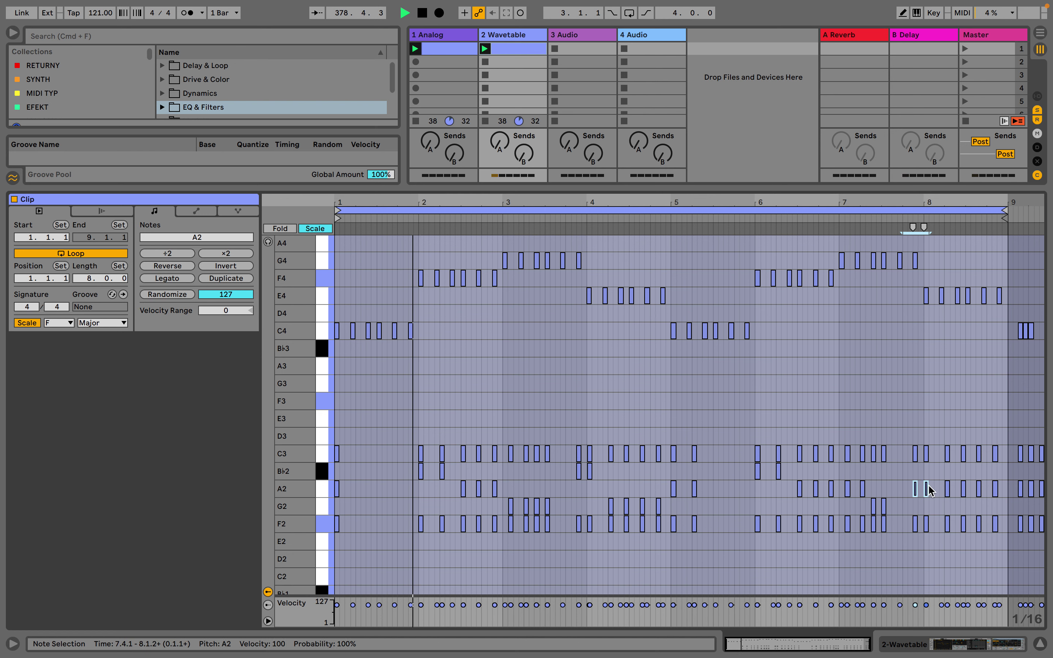
key("Up")
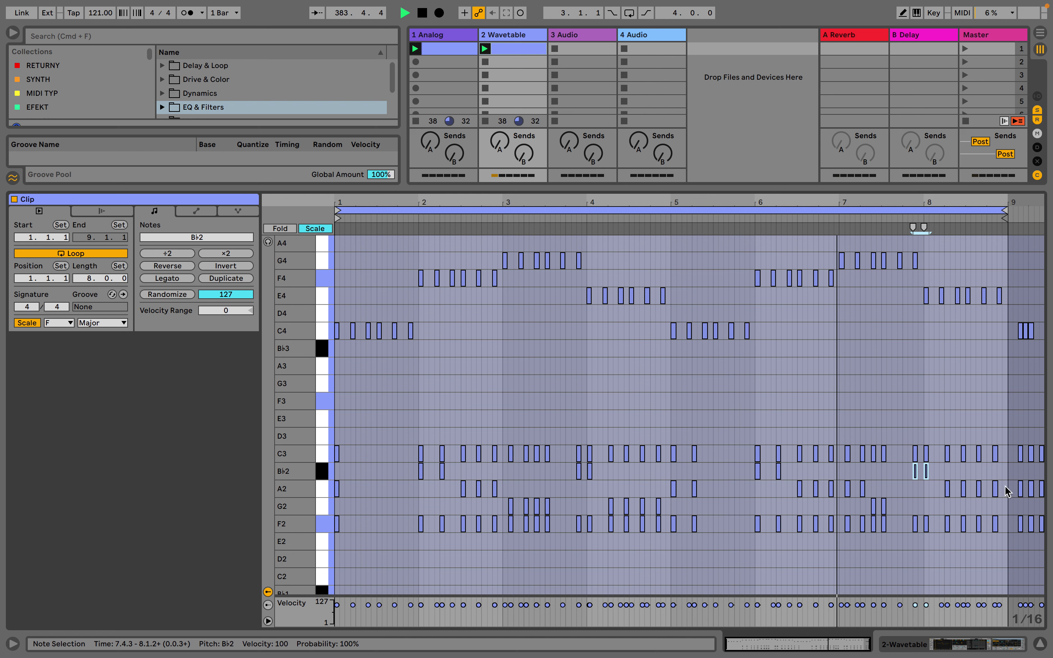
left_click_drag(974, 481, 1001, 495)
key("Down")
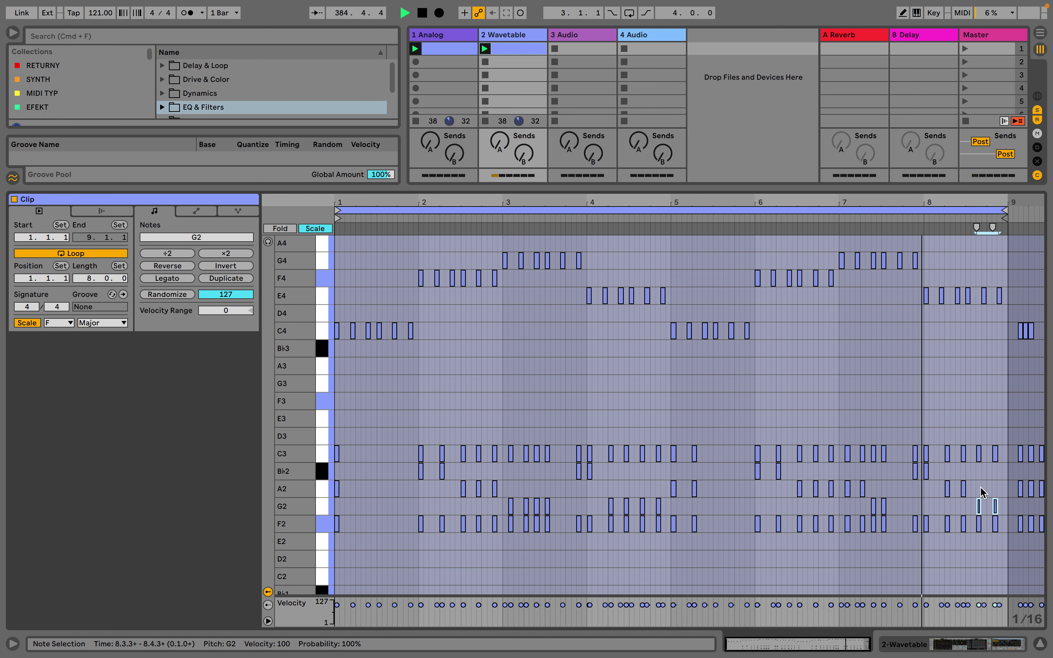
Lower the C3 notes to B♭2 at 8.4.2, 3.3.1, 4.4.2, 5.1.1 and the pair in 7.2.3–7.3.2
left_click(994, 455)
left_click_drag(991, 457, 992, 468)
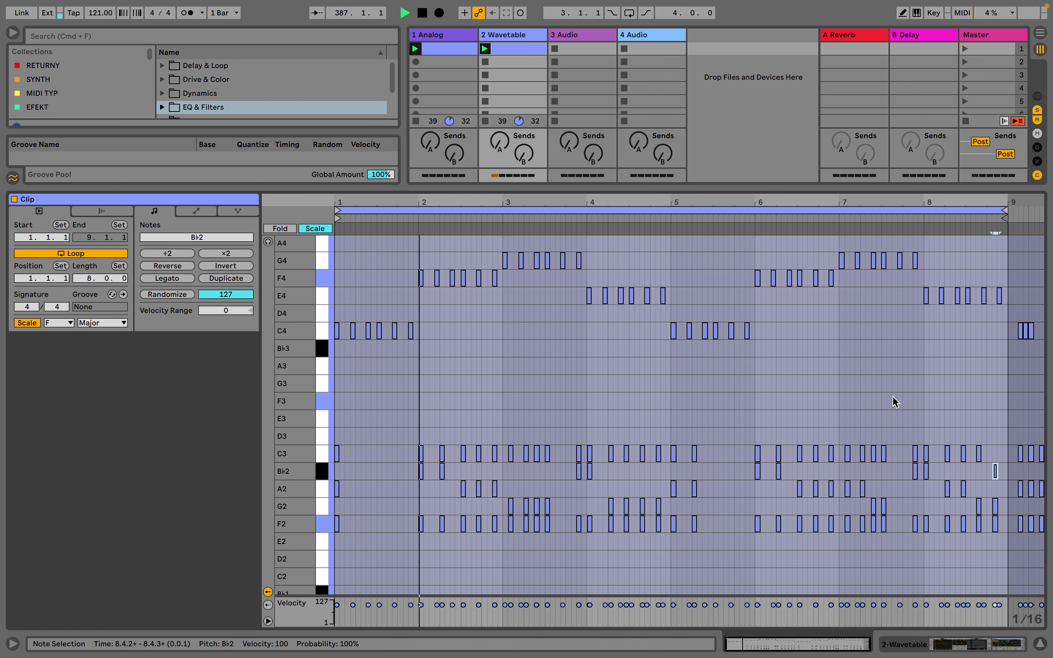
left_click(548, 455)
key("Down")
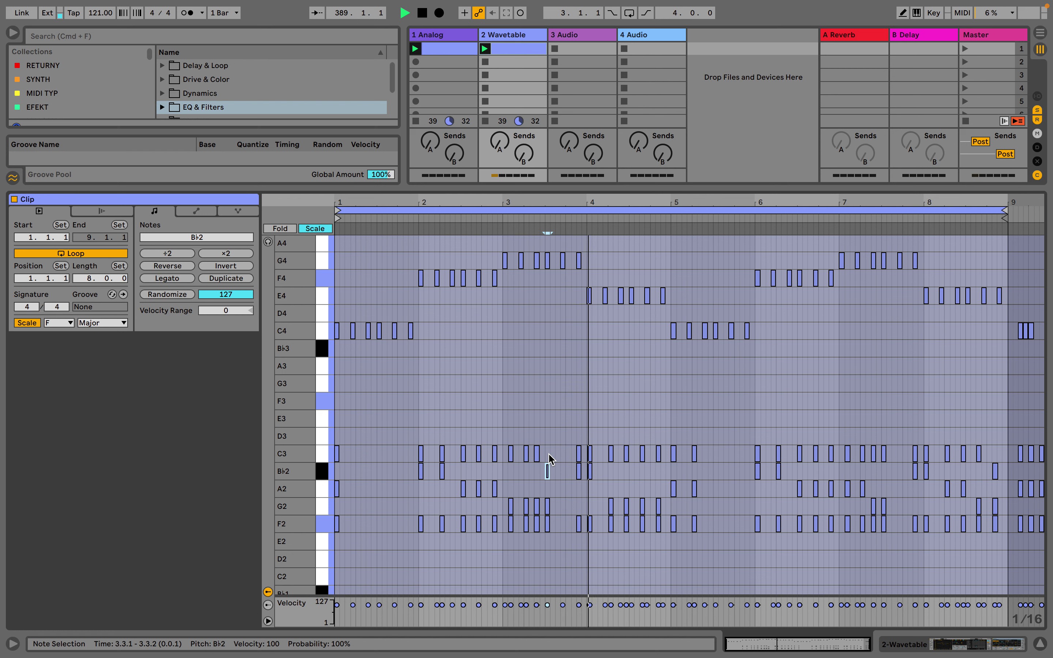
left_click(657, 457)
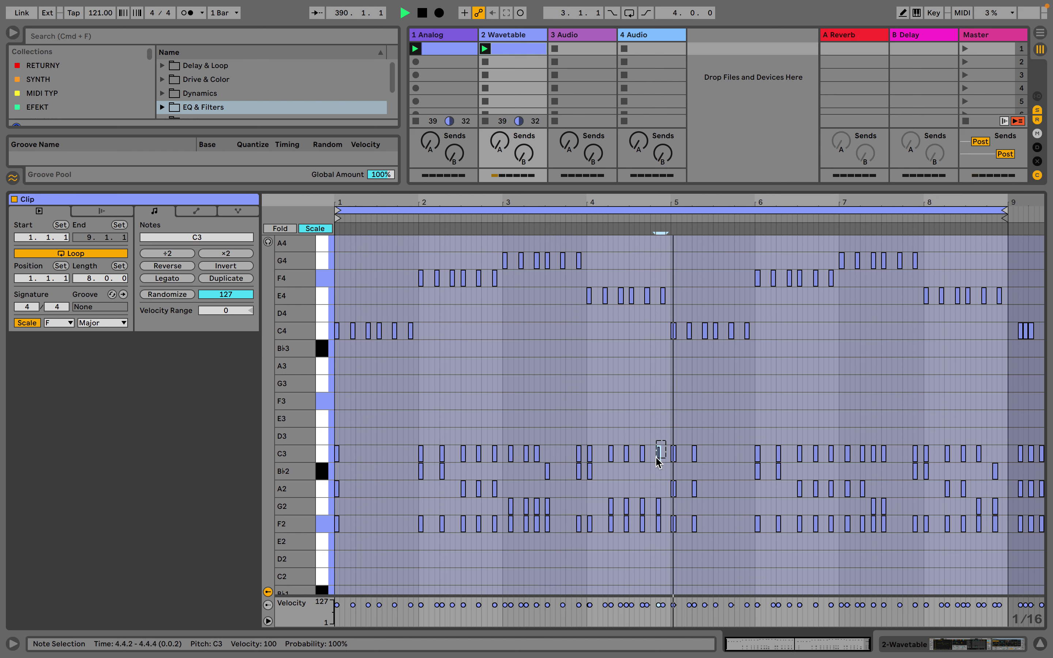
key("Down")
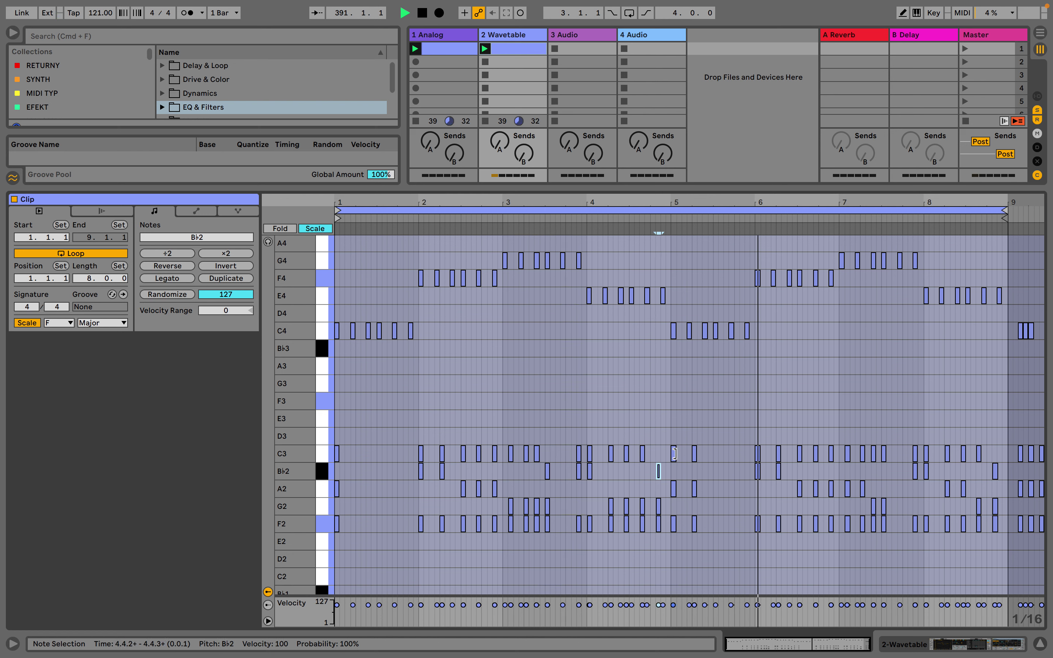
left_click(674, 453)
key("Down")
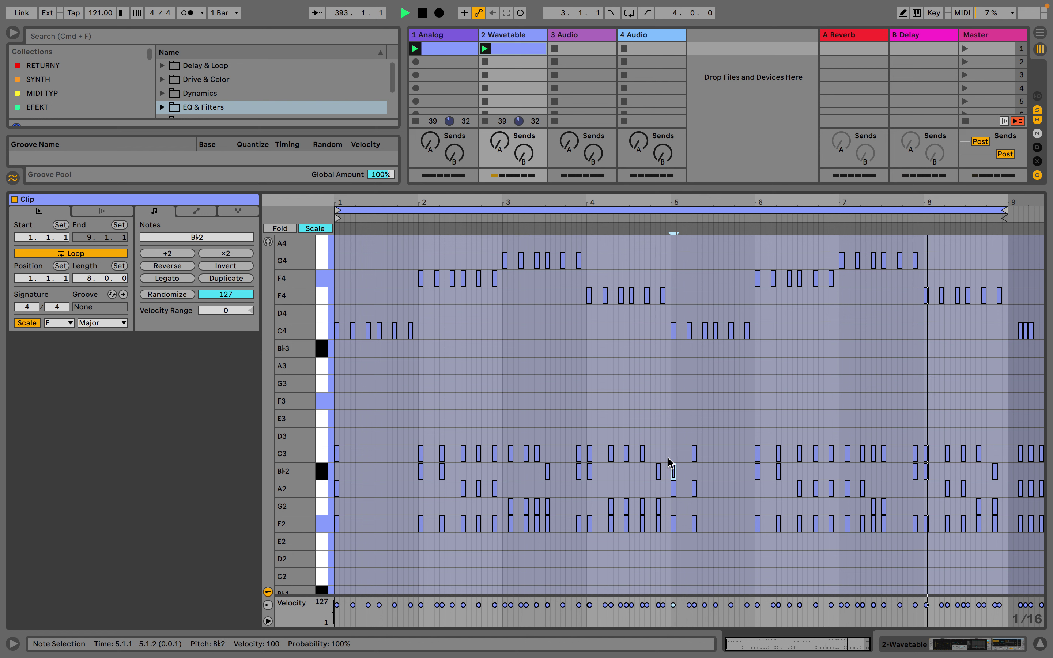
left_click_drag(896, 427, 875, 468)
key("Down")
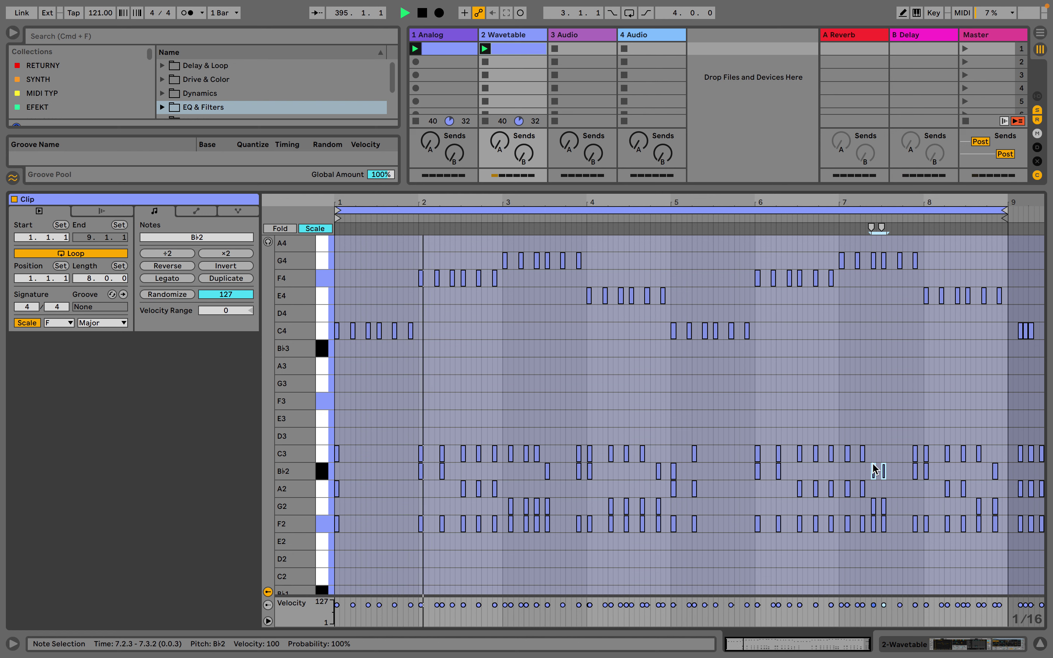
Lengthen the F2–A2–C3 chord at 5.2.1 so that it ends at 5.4.1
left_click_drag(549, 439, 537, 453)
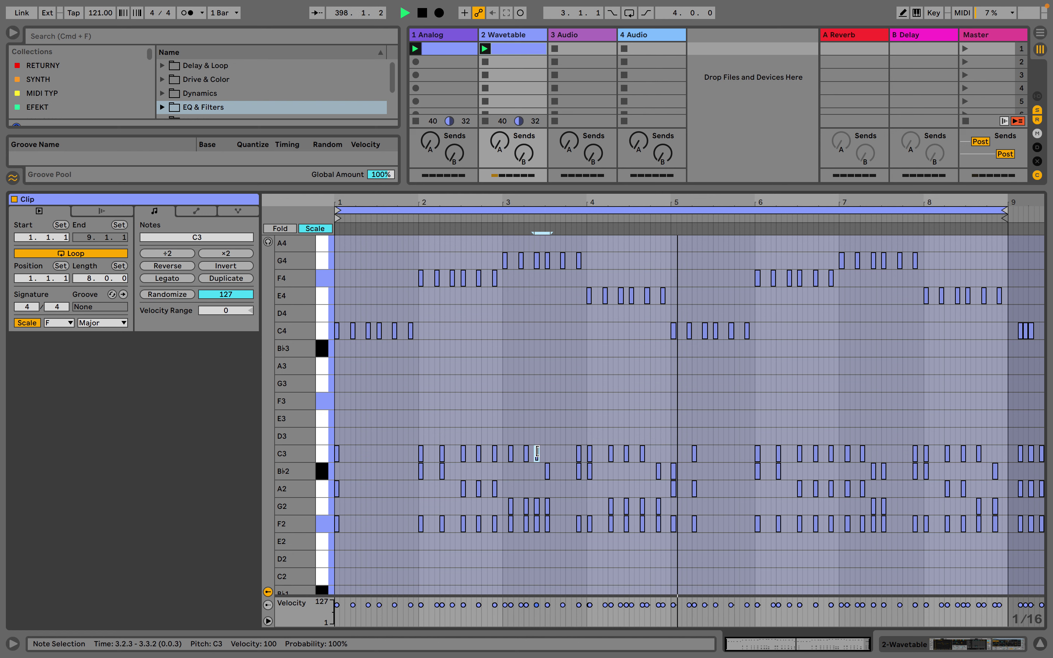
left_click(719, 429)
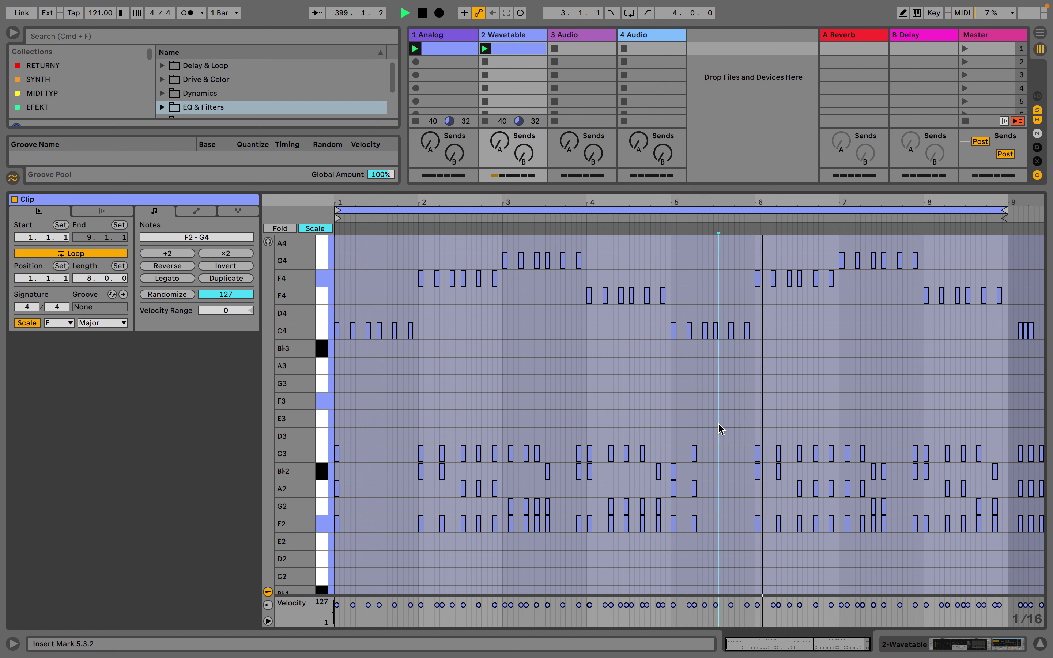
left_click_drag(718, 429, 731, 525)
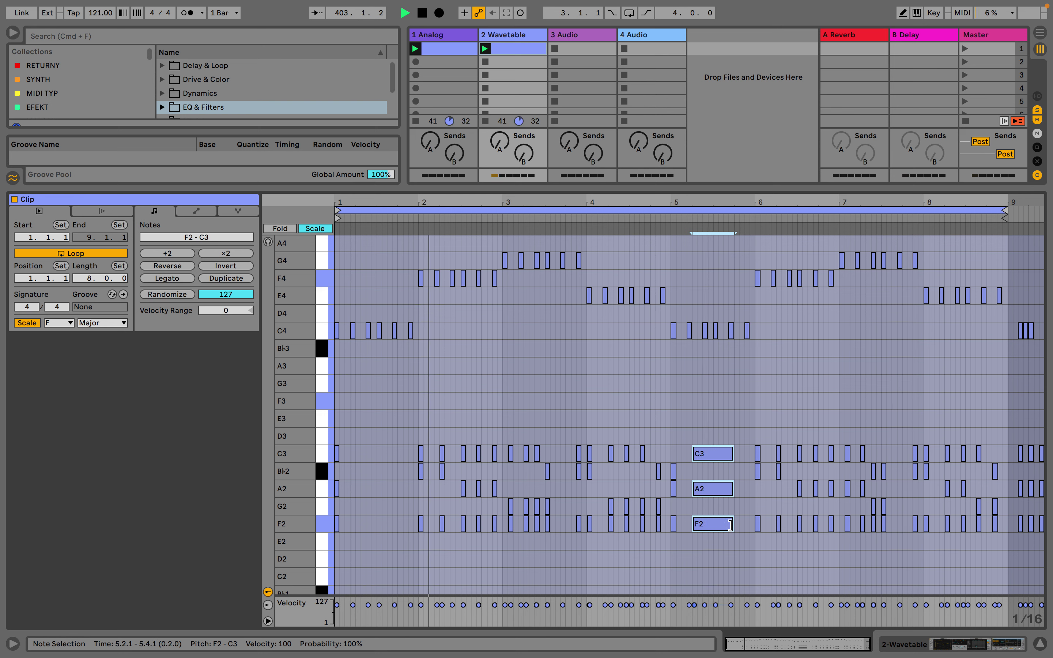
Delete the two empty audio tracks and insert a new MIDI track after the Wavetable track
left_click(520, 36)
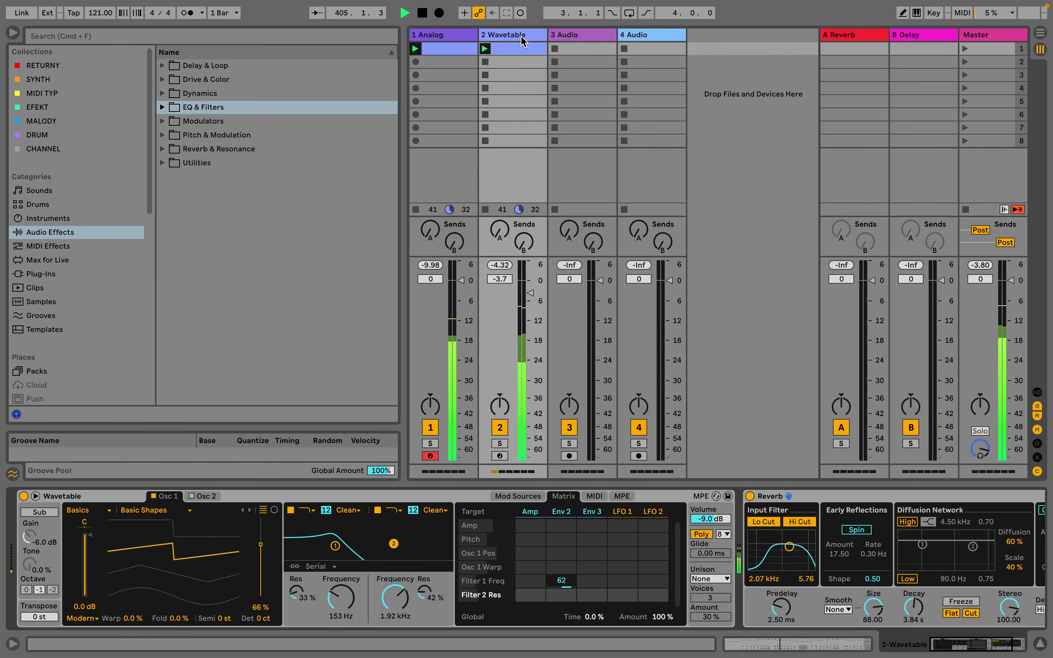
left_click(570, 37)
key("Delete")
key("Delete")
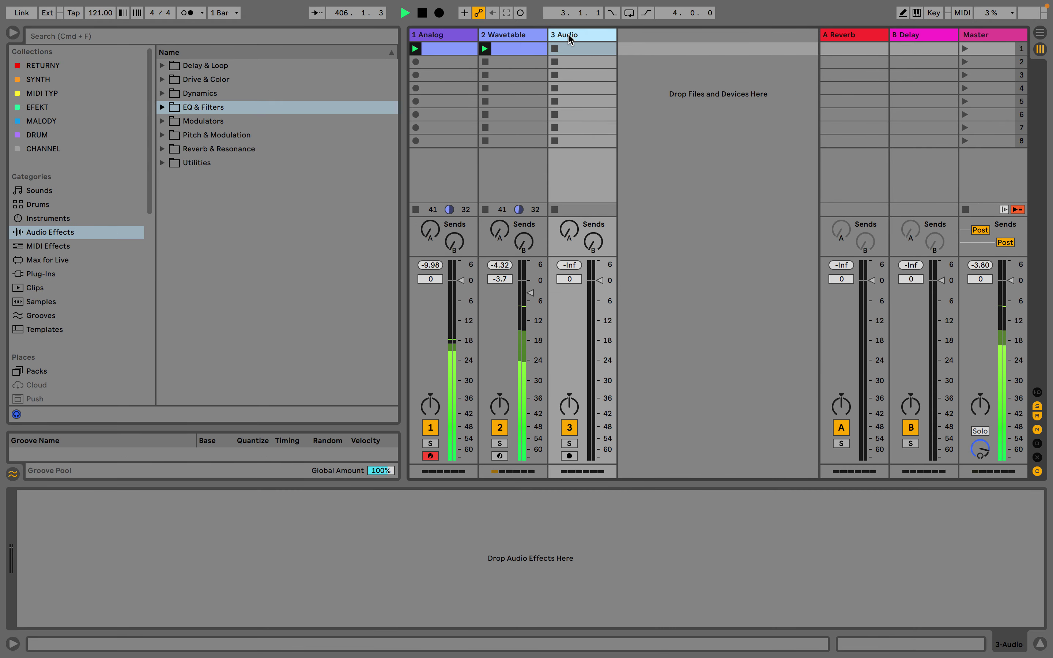
right_click(623, 124)
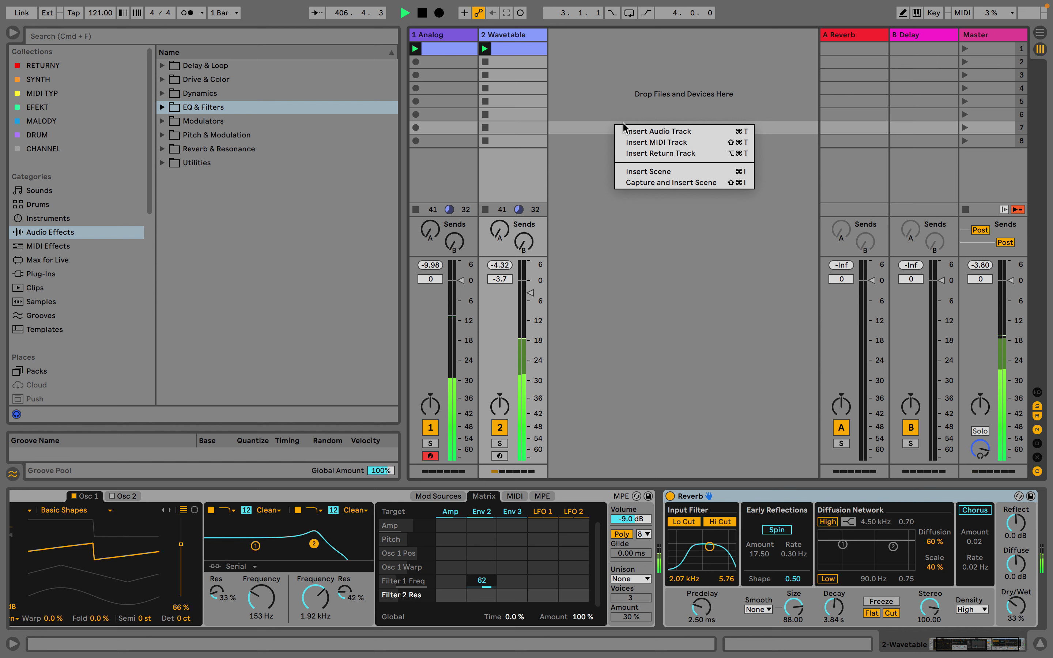
left_click(642, 143)
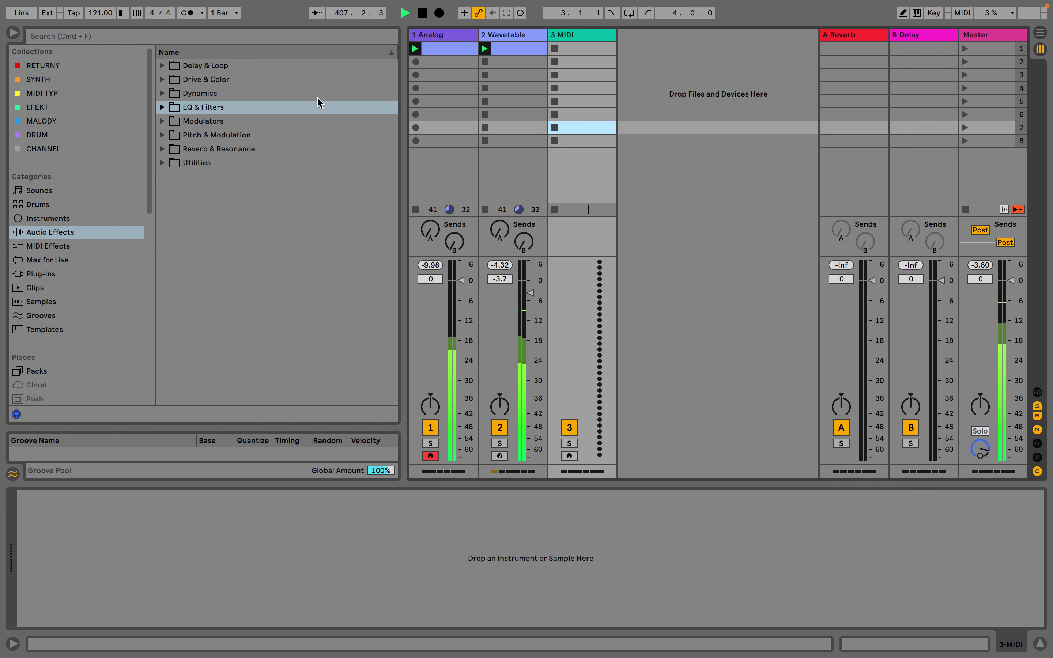
Search the Drums category for 707 and load Kit-707 Classic.adg onto the new MIDI track
left_click(97, 37)
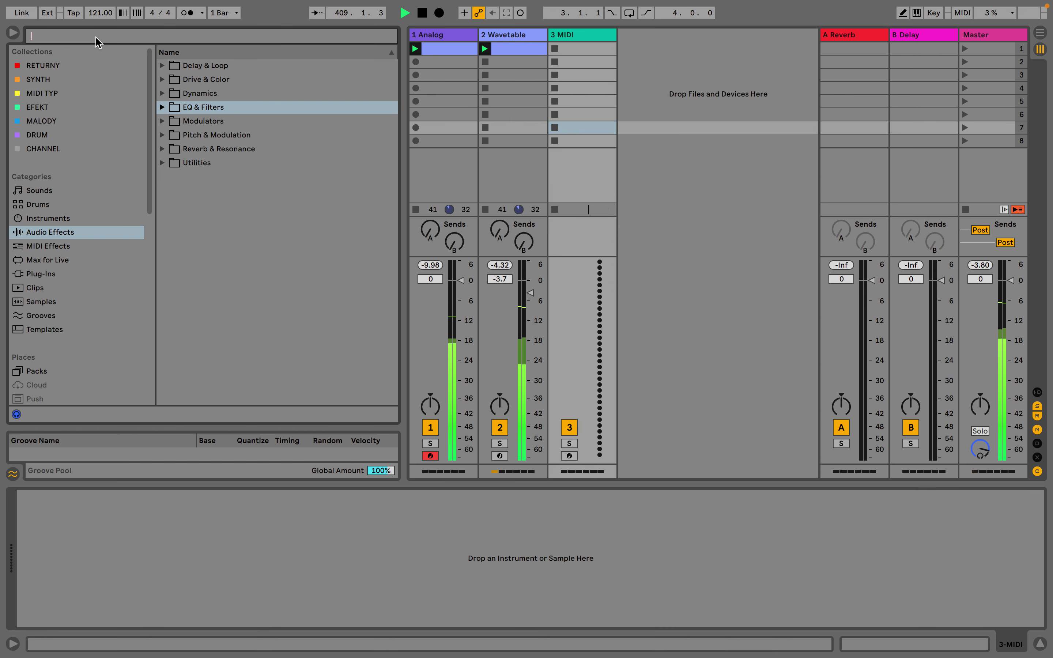
type("707")
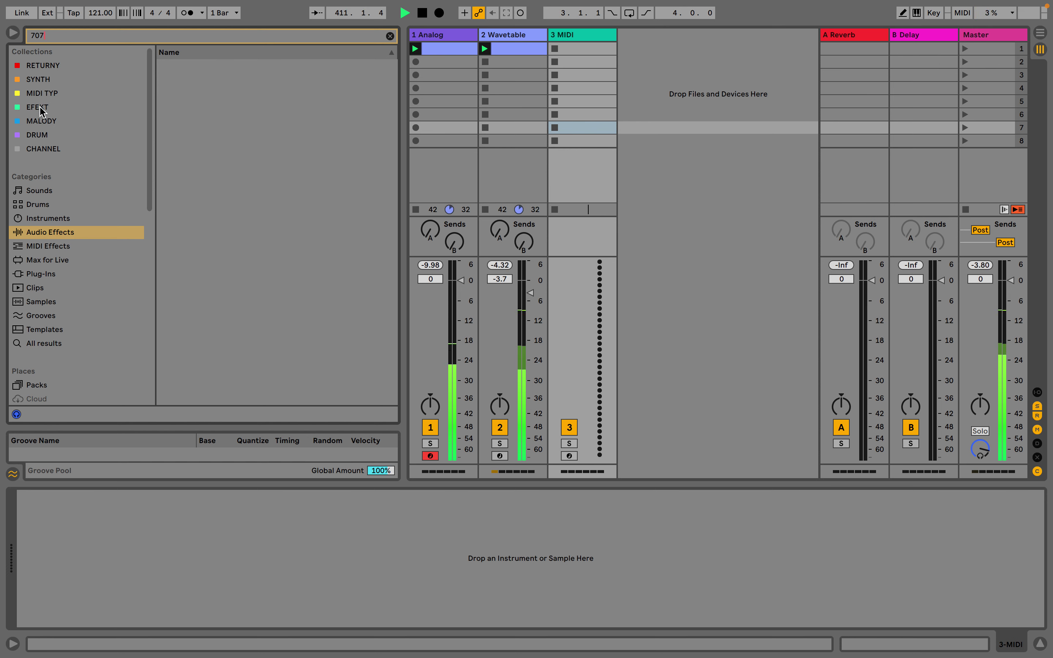
left_click(46, 206)
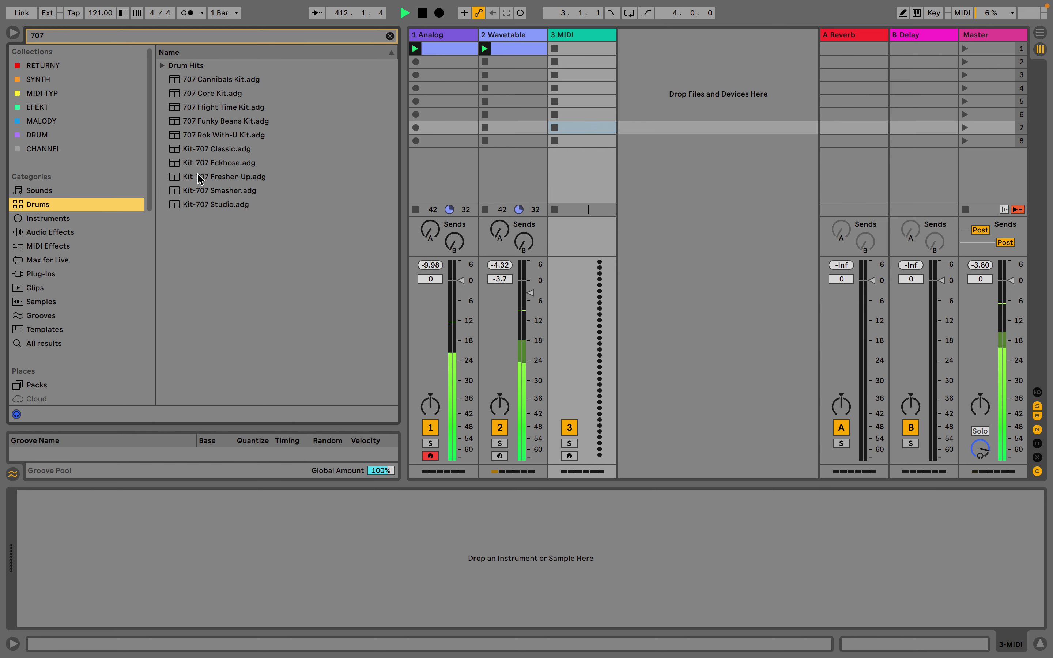
left_click(214, 149)
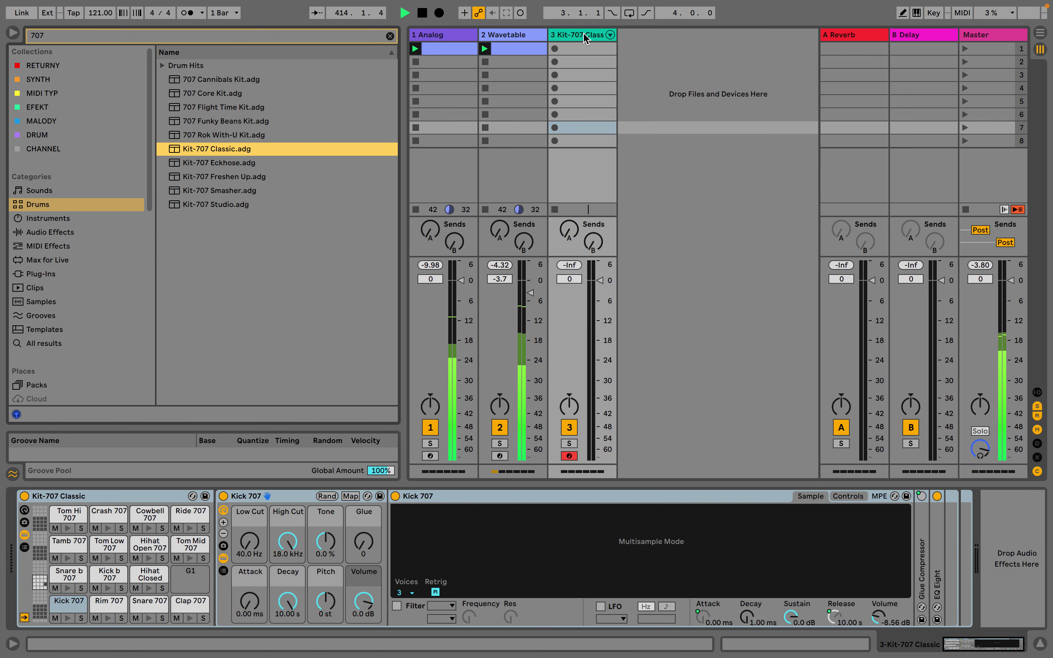
Send the Wavetable track to the Delay return and set that delay to Ping Pong with a 3.15 kHz filter, width 3.52
left_click_drag(520, 241, 521, 229)
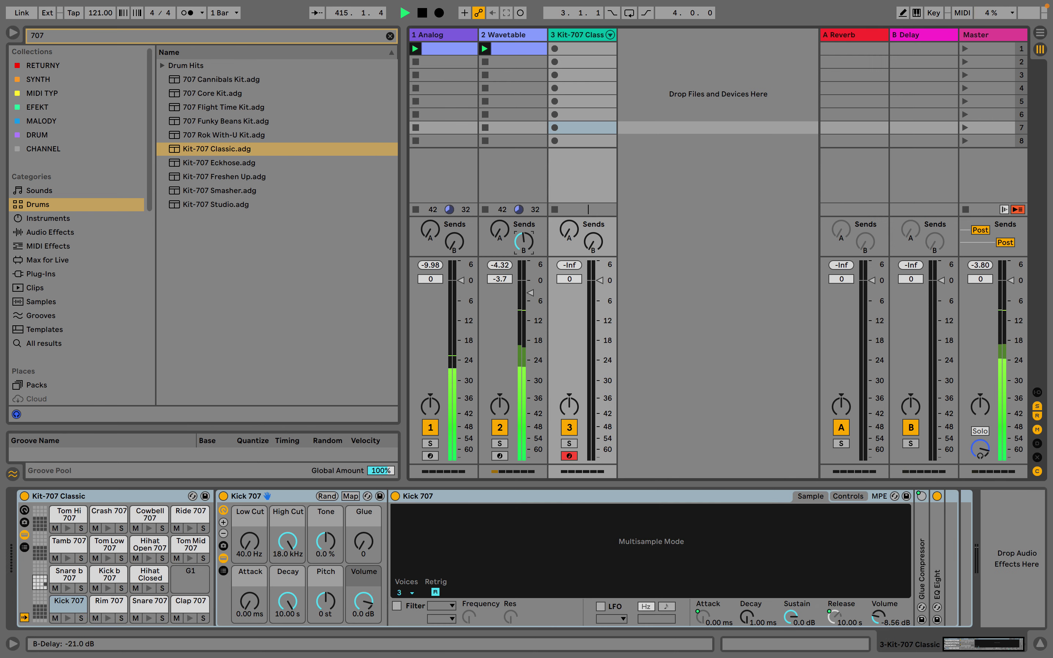
left_click(937, 39)
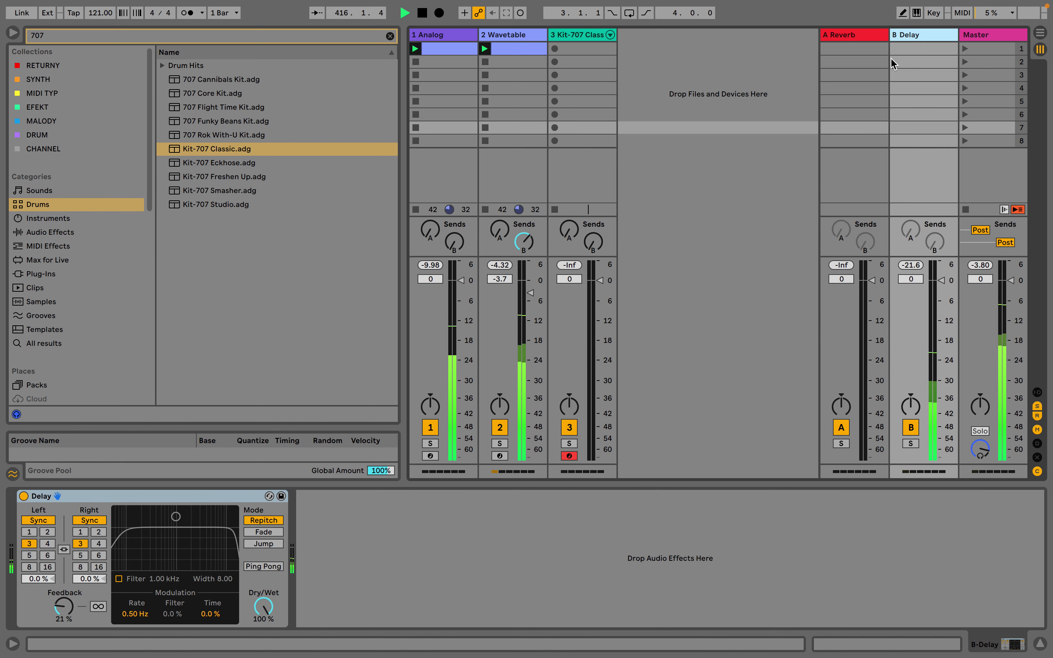
left_click(265, 567)
left_click_drag(176, 518, 199, 545)
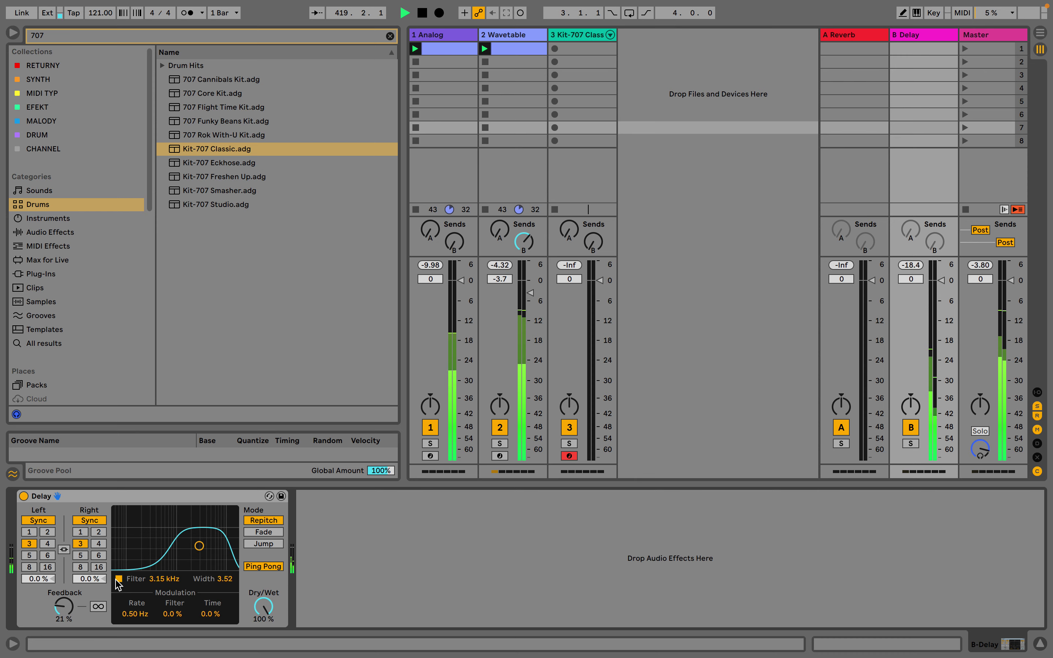
Create a clip in the drum track's first slot and draw Kick 707 notes at 1.1.1, 1.2.1, 1.2.4, 1.3.3 and 1.4.2
double_click(591, 50)
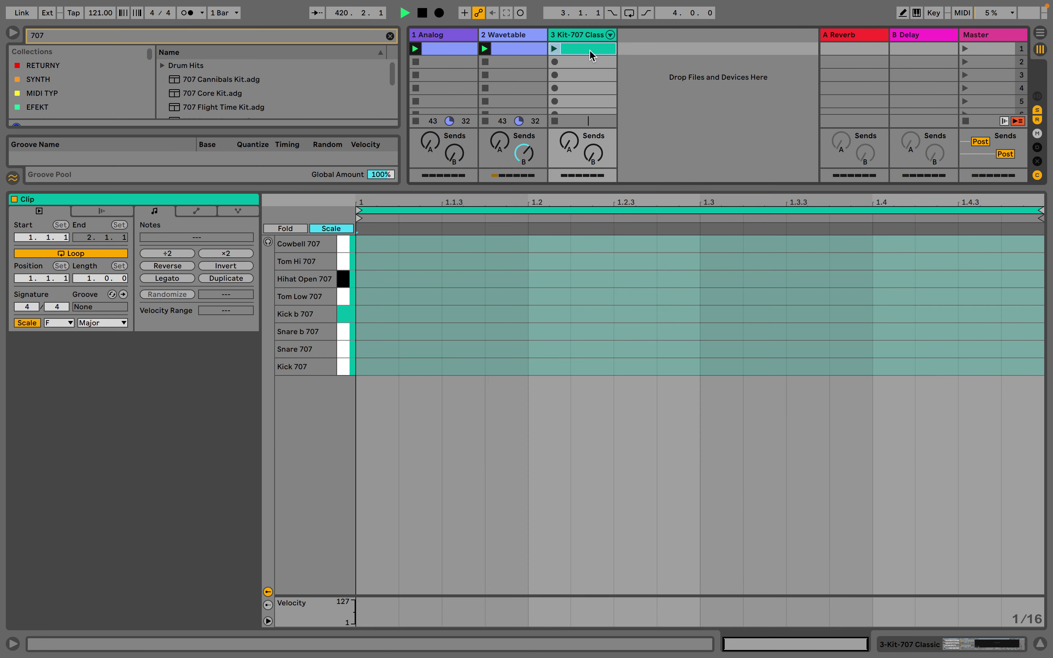
left_click(378, 368)
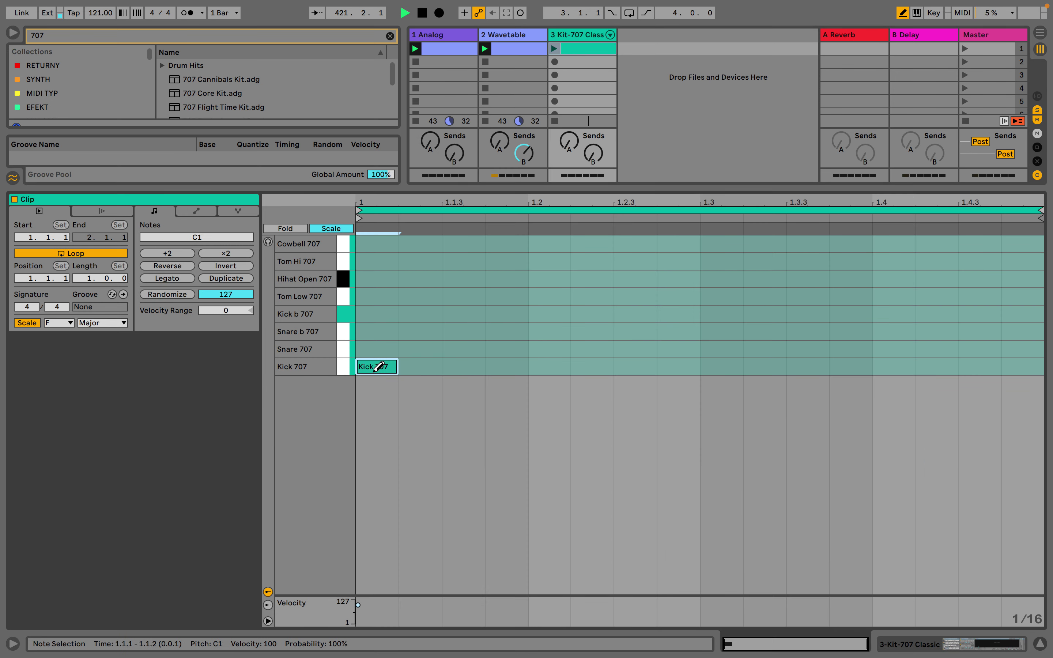
left_click(545, 365)
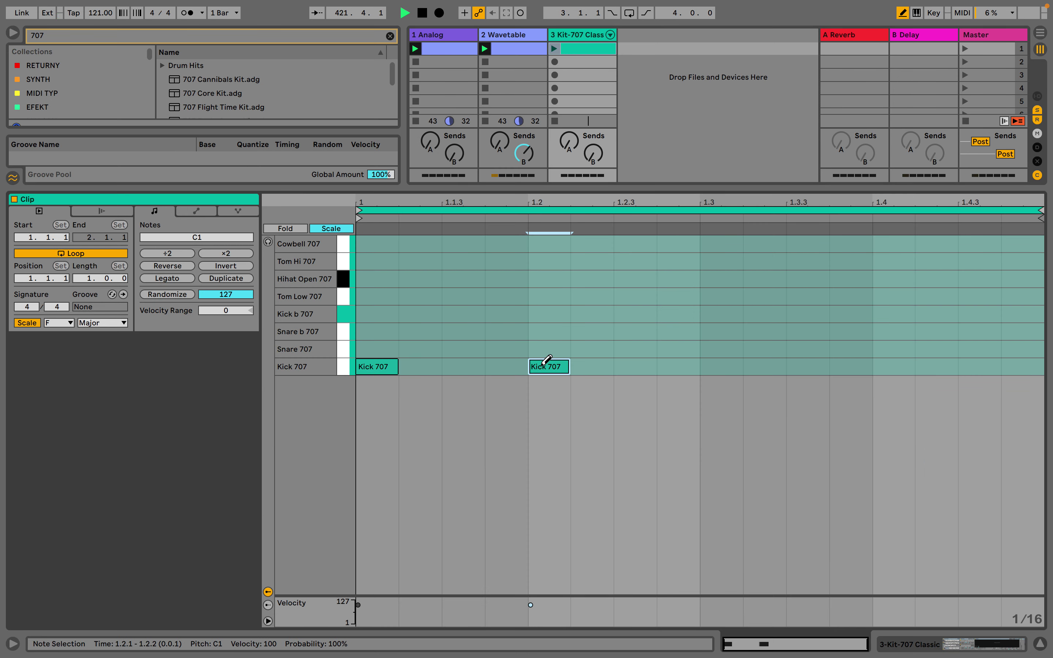
left_click(675, 364)
left_click(815, 364)
left_click(948, 368)
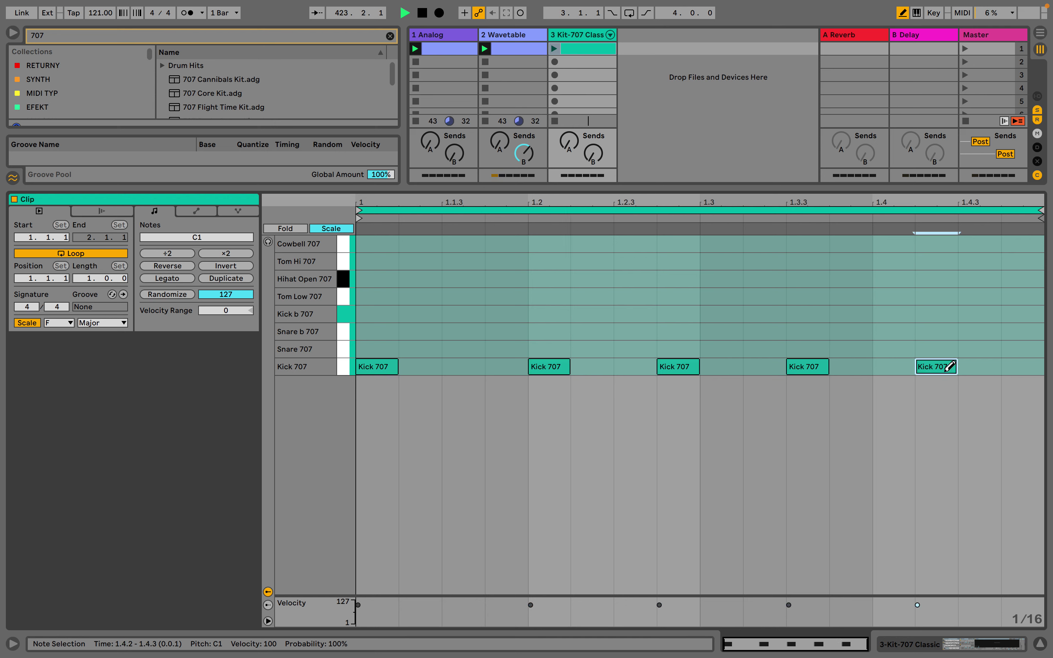
Launch scene 1 and lower the Kit-707 Classic track's volume to -4.8 dB
left_click(966, 49)
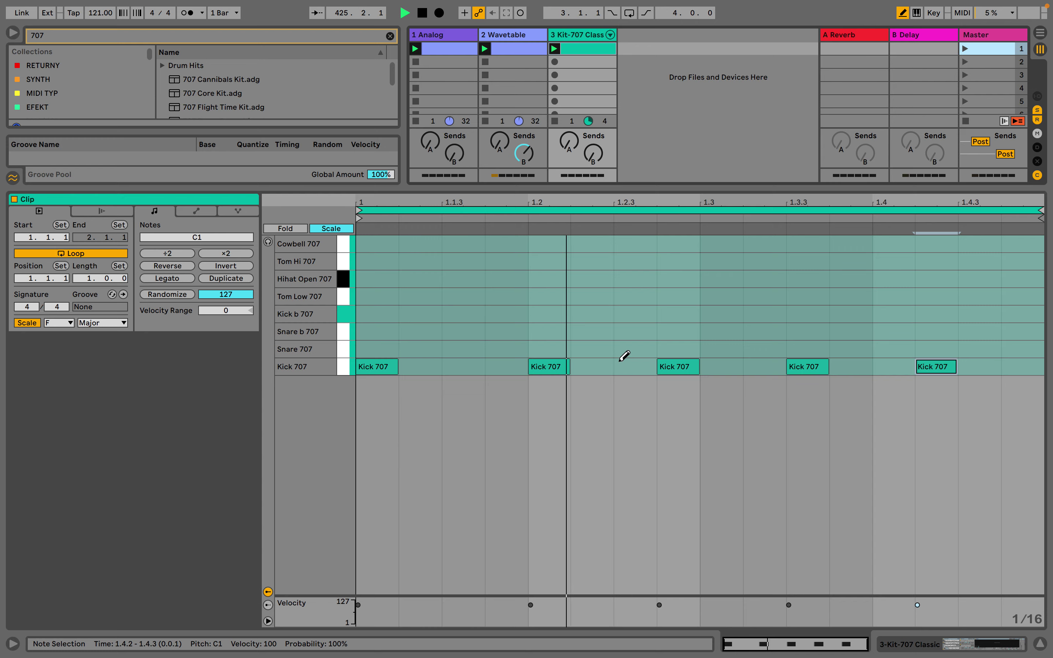
left_click(586, 34)
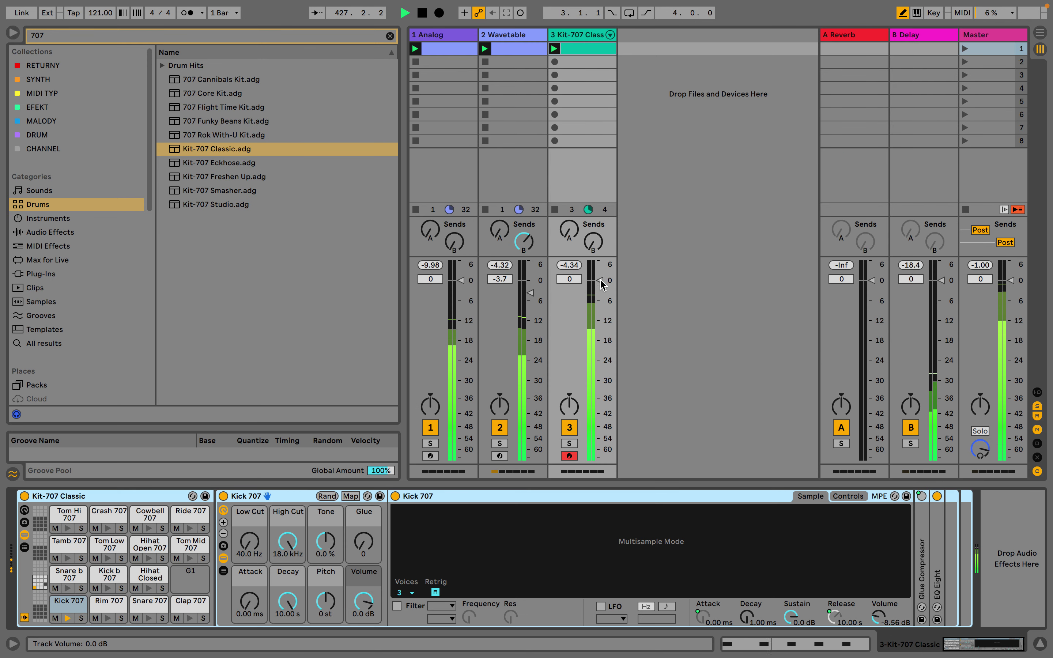
left_click_drag(600, 281, 600, 285)
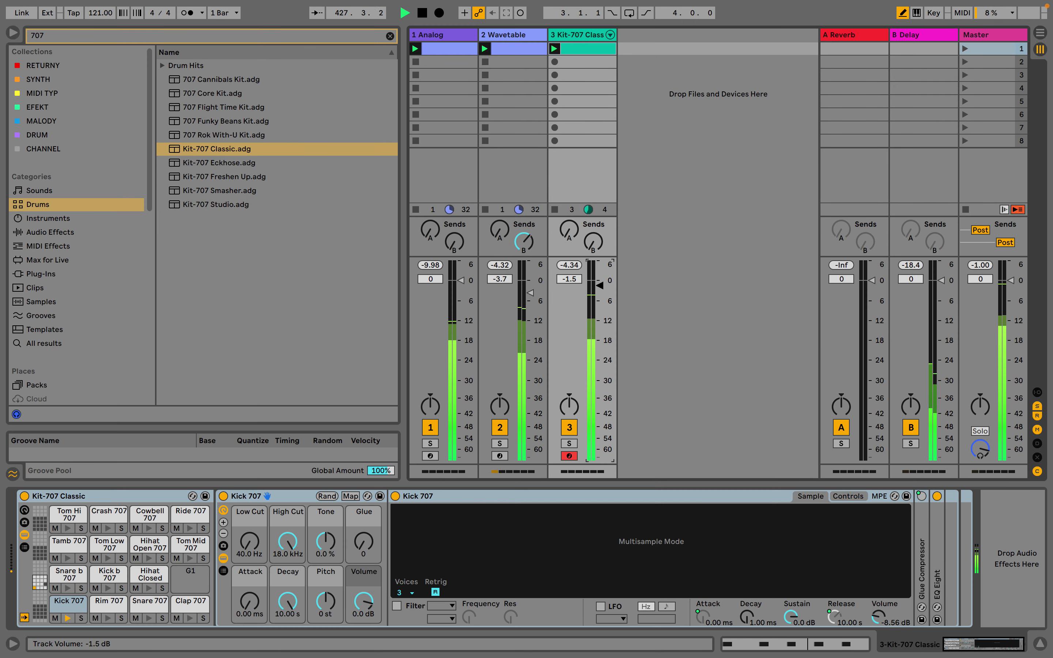
Turn off scale-only rows in the drum clip and draw Hihat Open 707 notes at 1.1.3, 1.2.3, 1.3.3 and 1.4.3
left_click(592, 50)
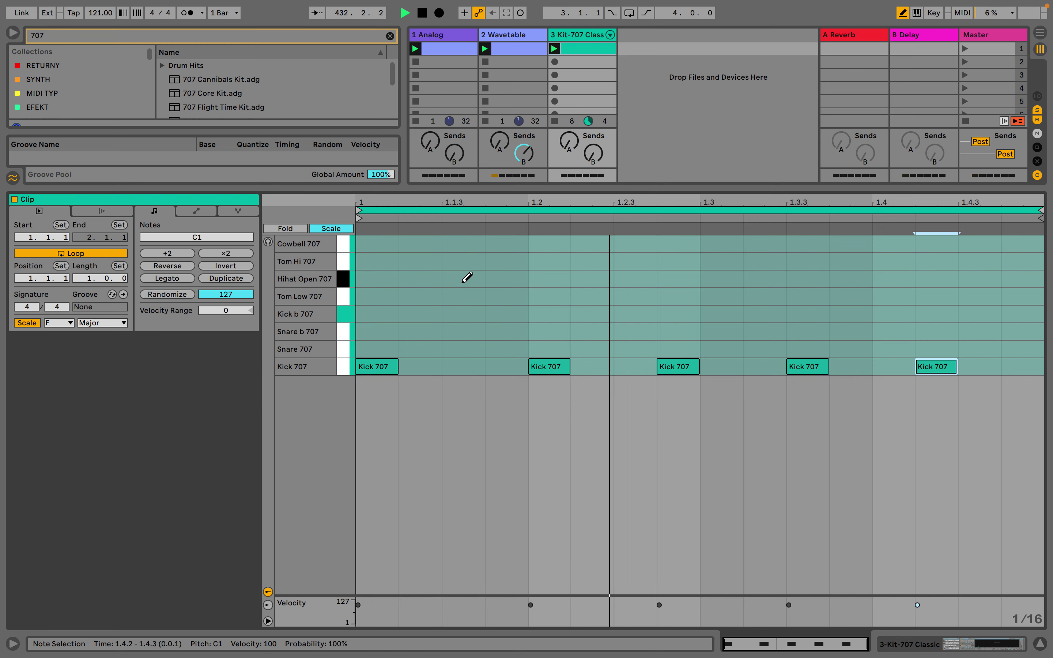
key("k")
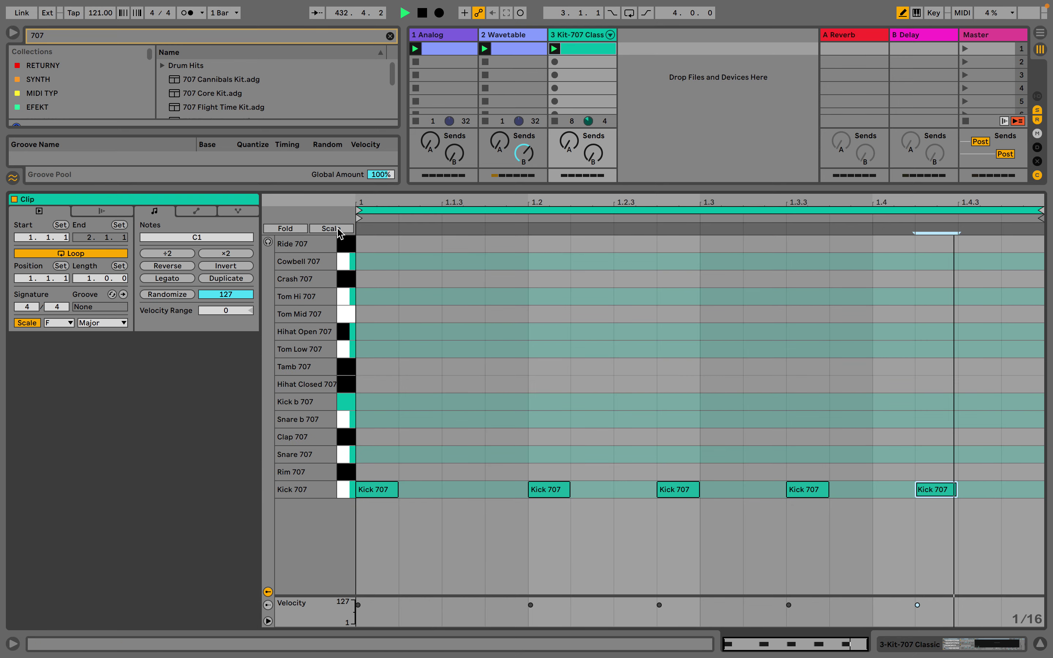
left_click(468, 330)
left_click(627, 331)
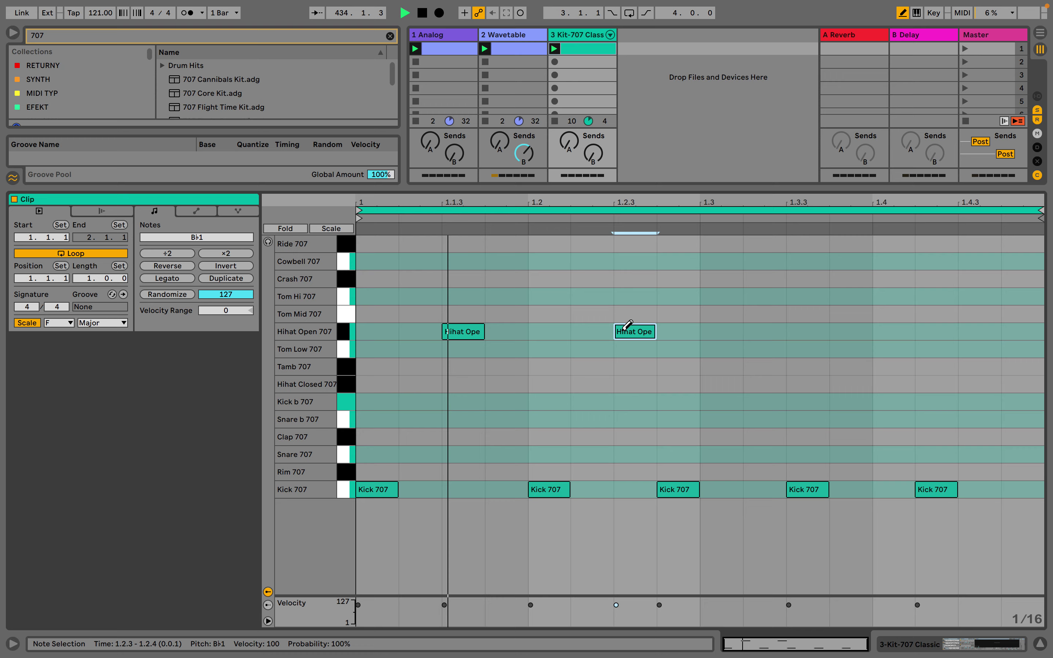
left_click(806, 331)
left_click(980, 331)
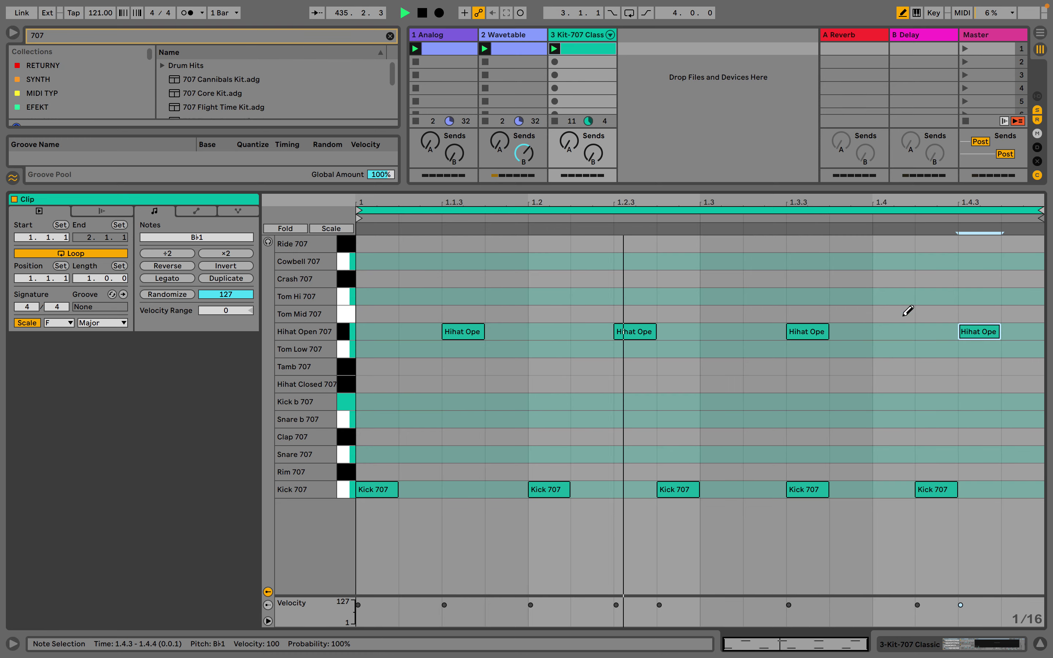
Set the Hihat Open 707 pad's low cut to 916 Hz, high cut to 4.07 kHz and decay to 70.9 ms
left_click(600, 37)
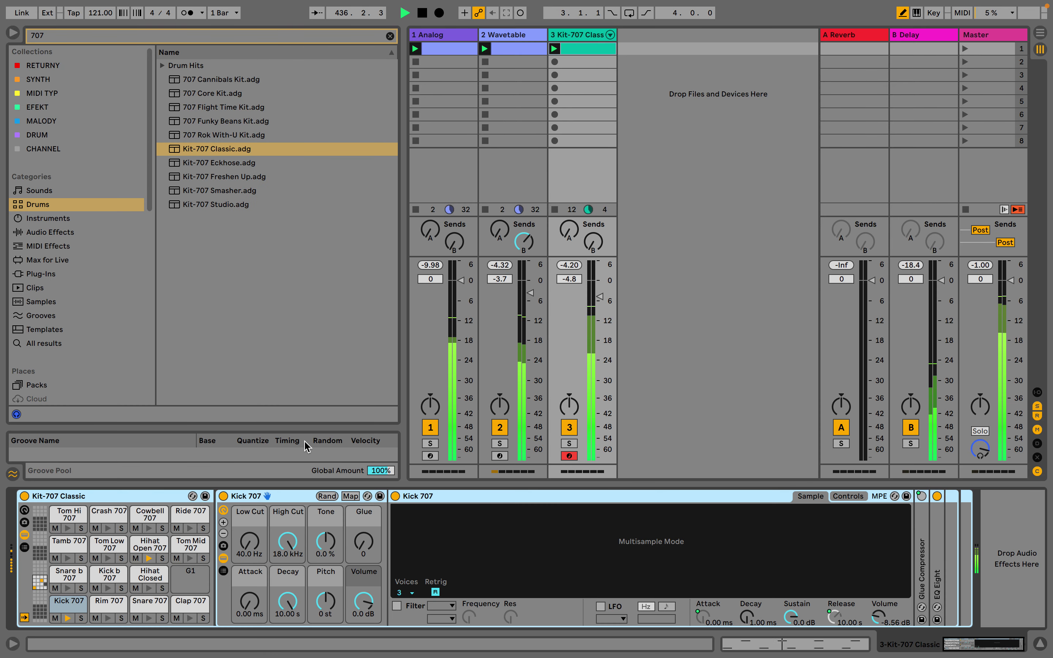
left_click(149, 544)
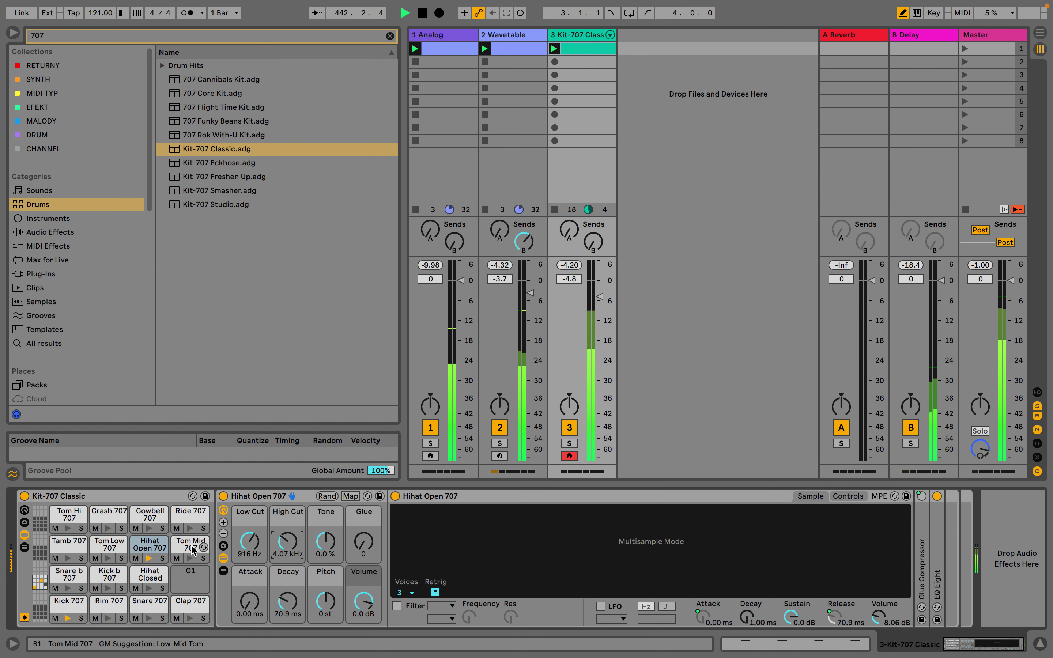
Draw Clap 707 notes at 1.2.1 and 1.4.1, and set the clap's low cut to 1.11 kHz, high cut to 3.25 kHz and decay to 122 ms
left_click(189, 605)
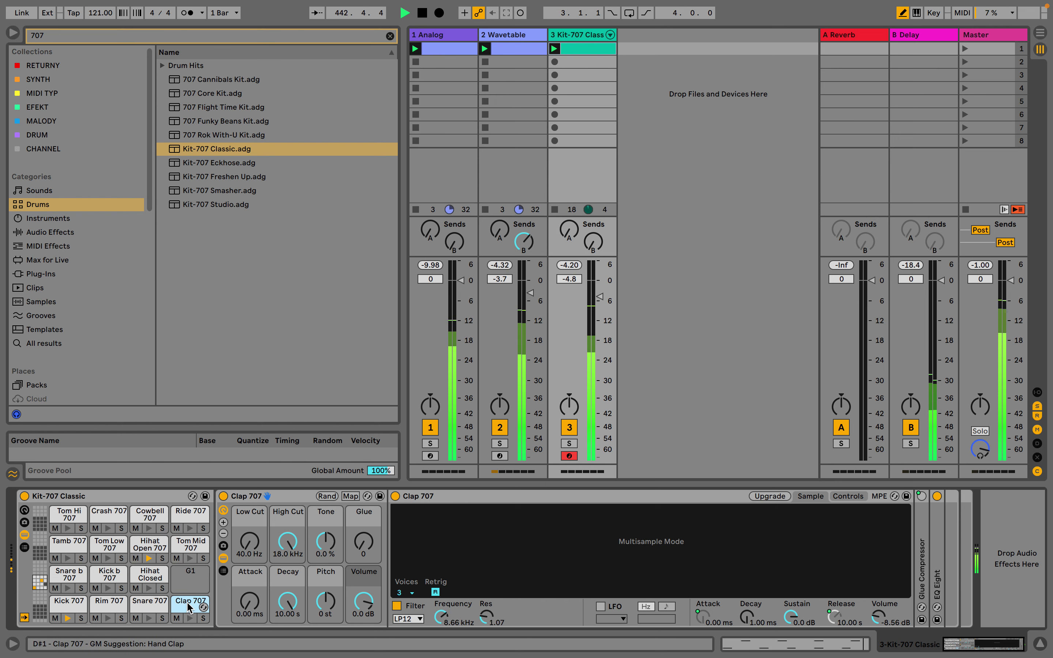
double_click(586, 48)
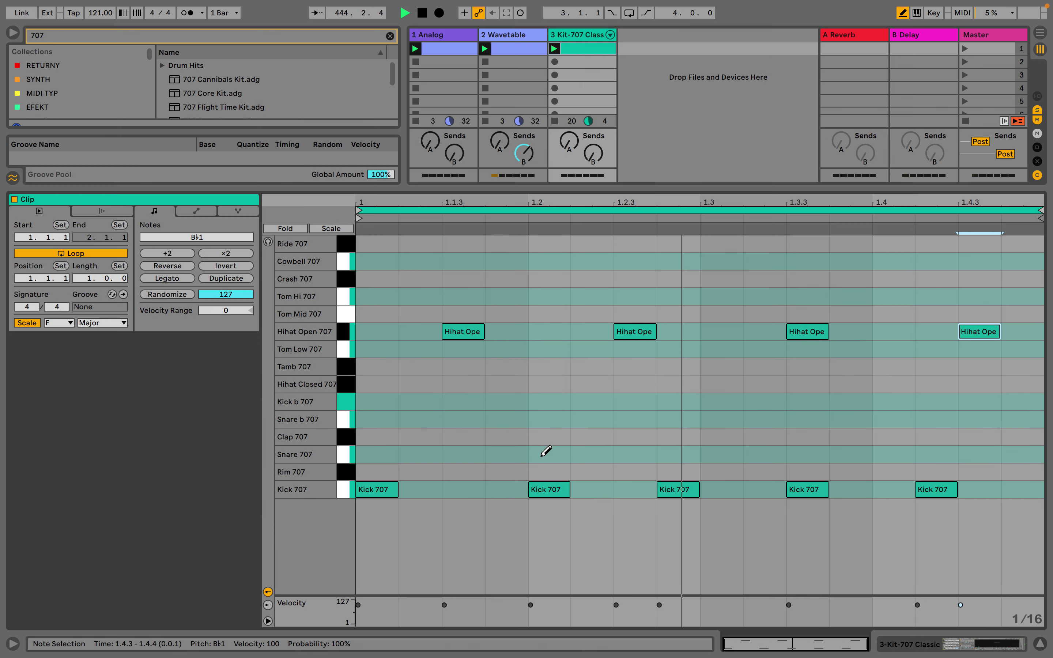
left_click(547, 435)
left_click(900, 436)
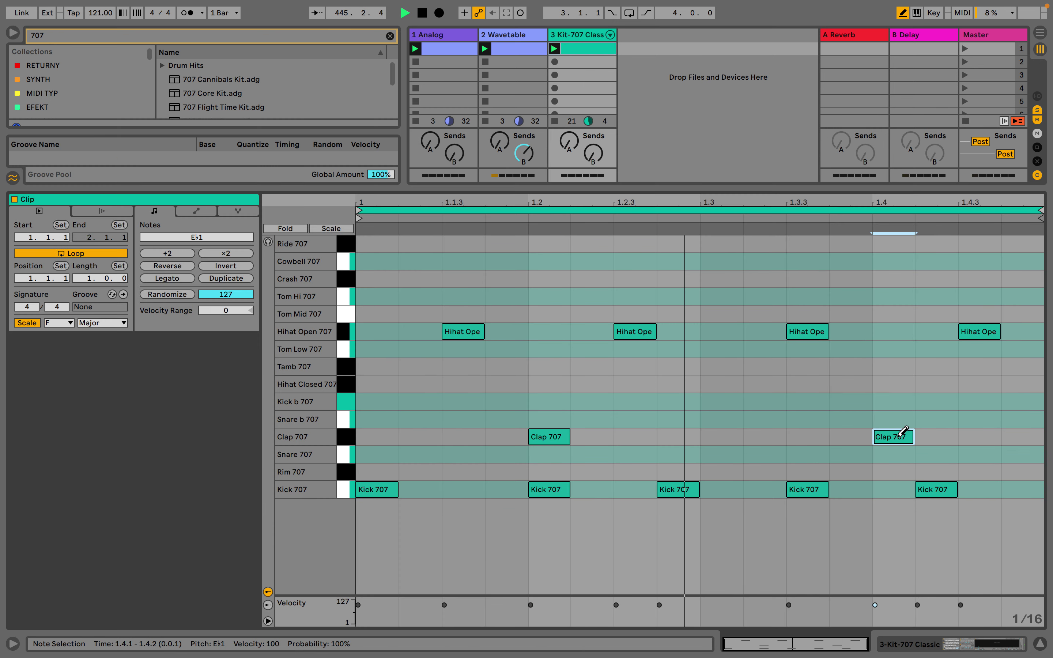
left_click(582, 36)
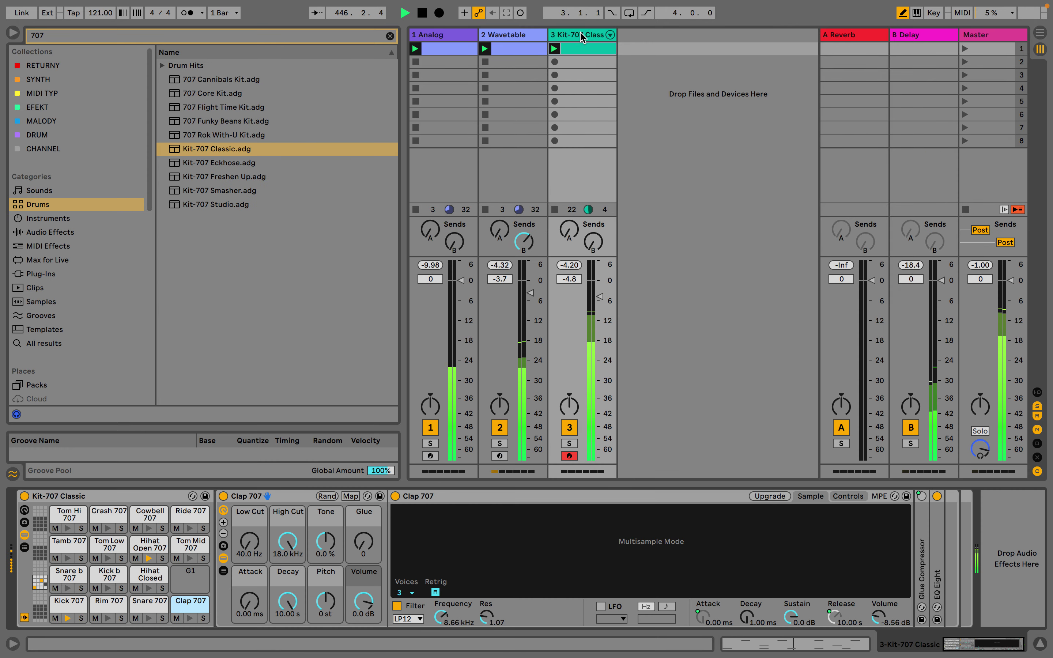
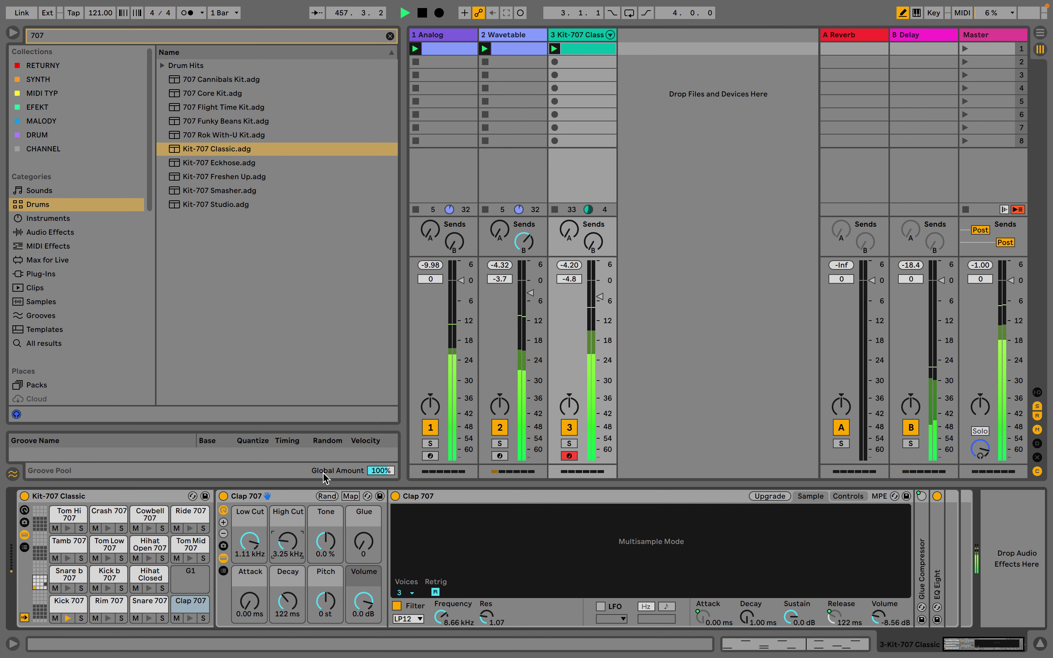
Set the Wavetable track's Delay send to -5.7 dB and the Reverb return's input filter to 4.06 kHz, width 5.15, with a 16.9 s decay
left_click_drag(524, 242, 524, 244)
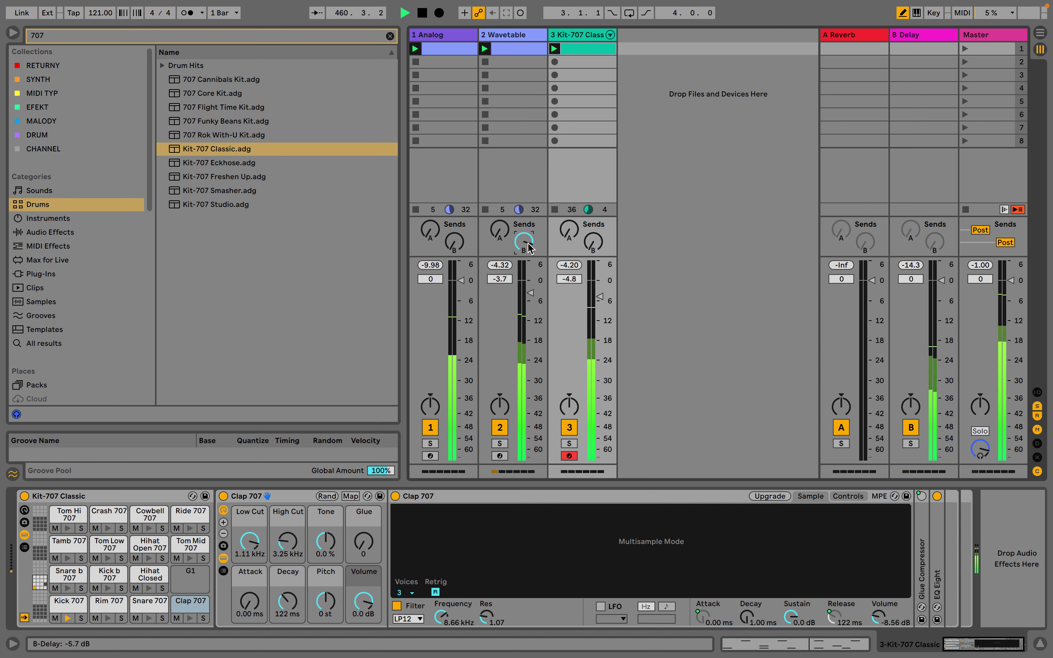
left_click(870, 37)
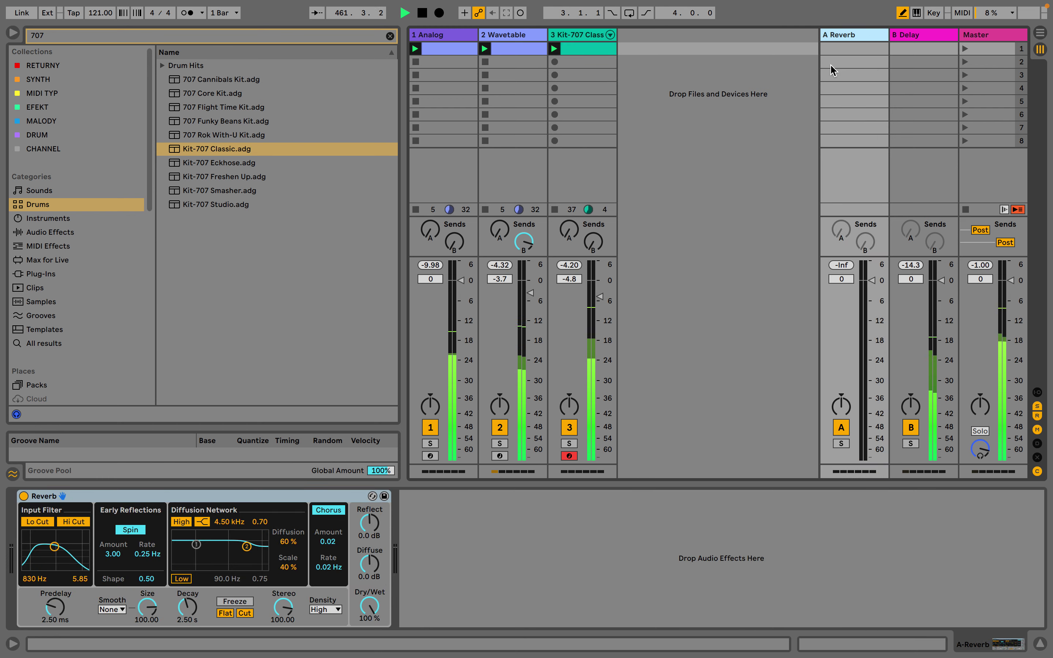
left_click_drag(54, 546, 55, 547)
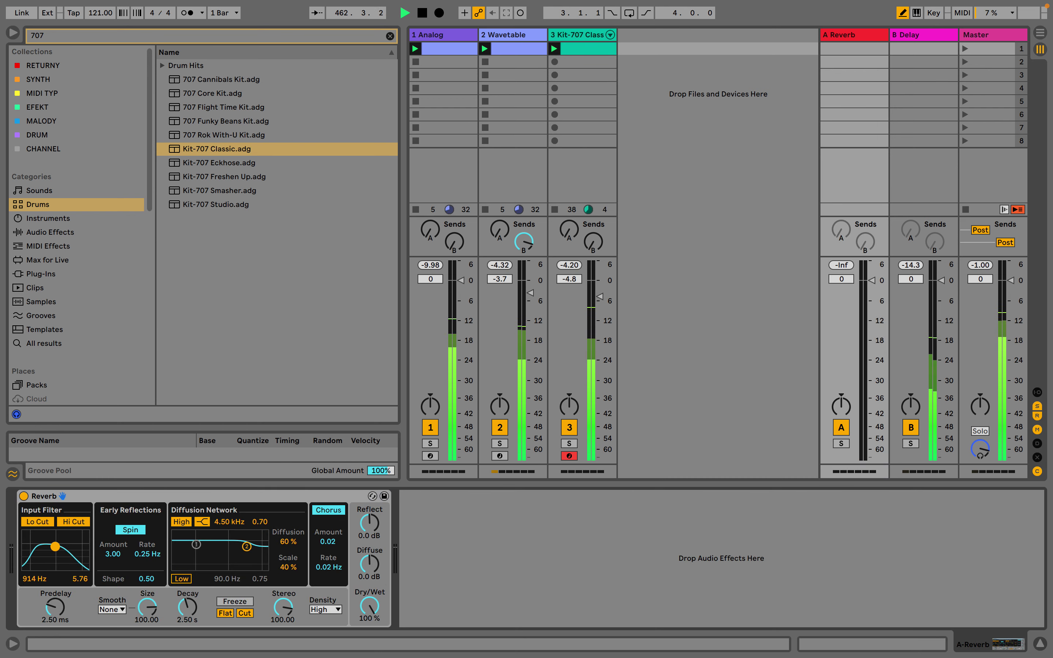
left_click(918, 34)
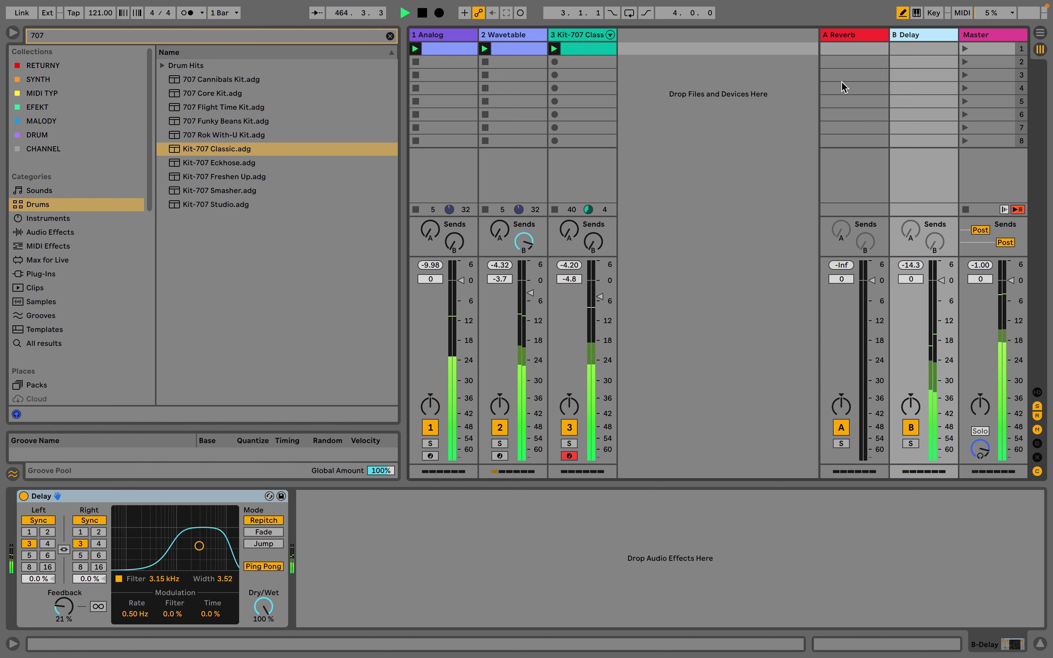
left_click(867, 36)
left_click_drag(59, 547, 69, 549)
left_click_drag(187, 606, 187, 583)
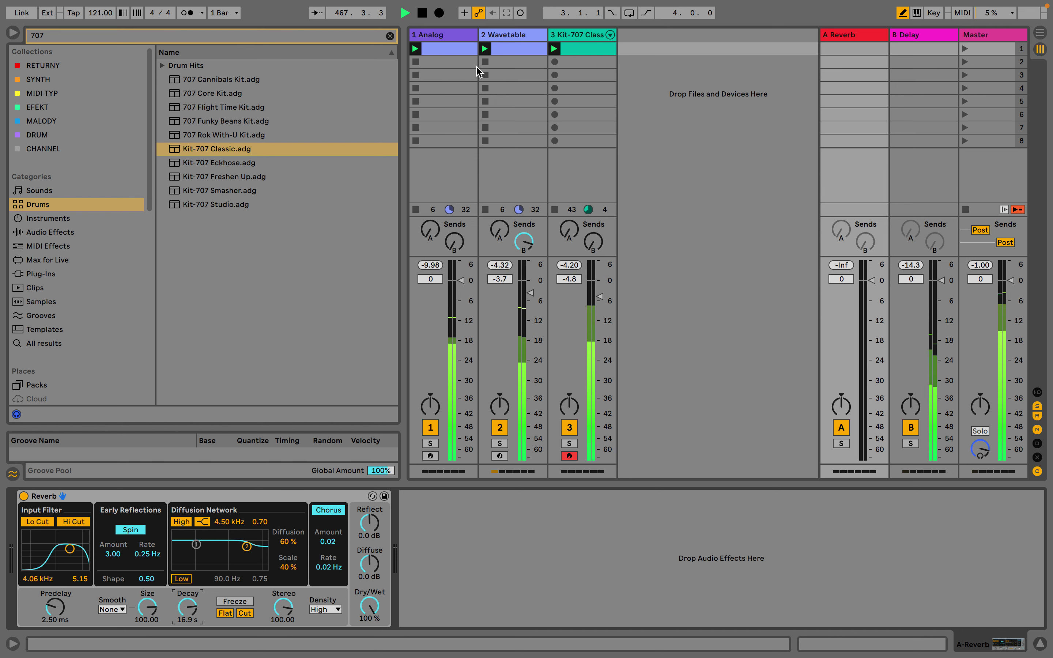
Raise the Wavetable track's Reverb send to -6.0 dB and set the Delay return's filter to 3.77 kHz with width 2.18
left_click_drag(501, 238, 501, 218)
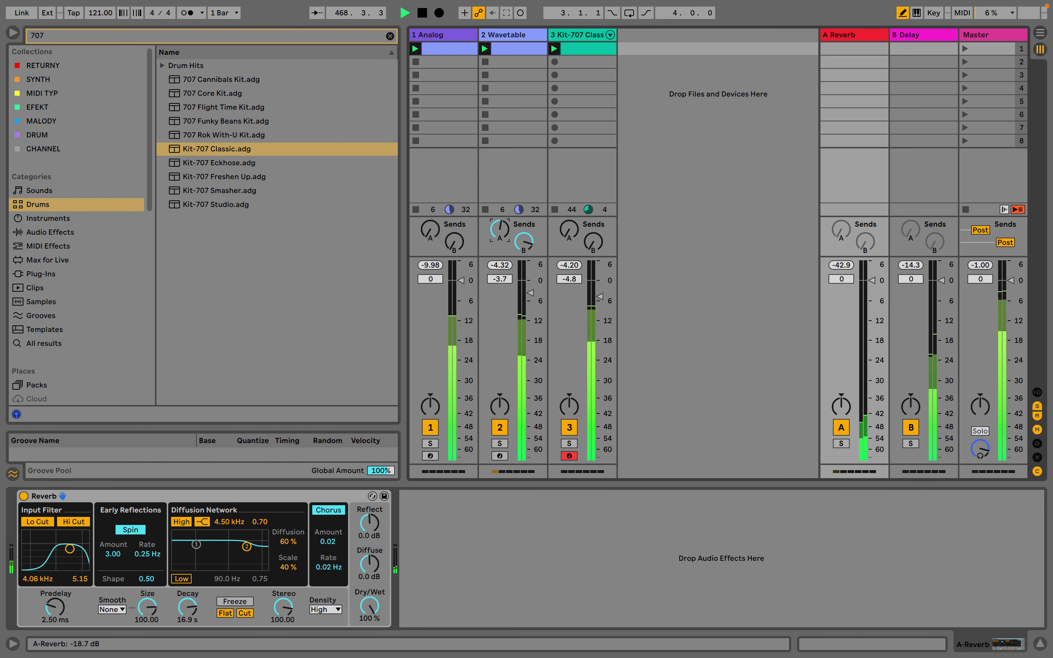
left_click(925, 36)
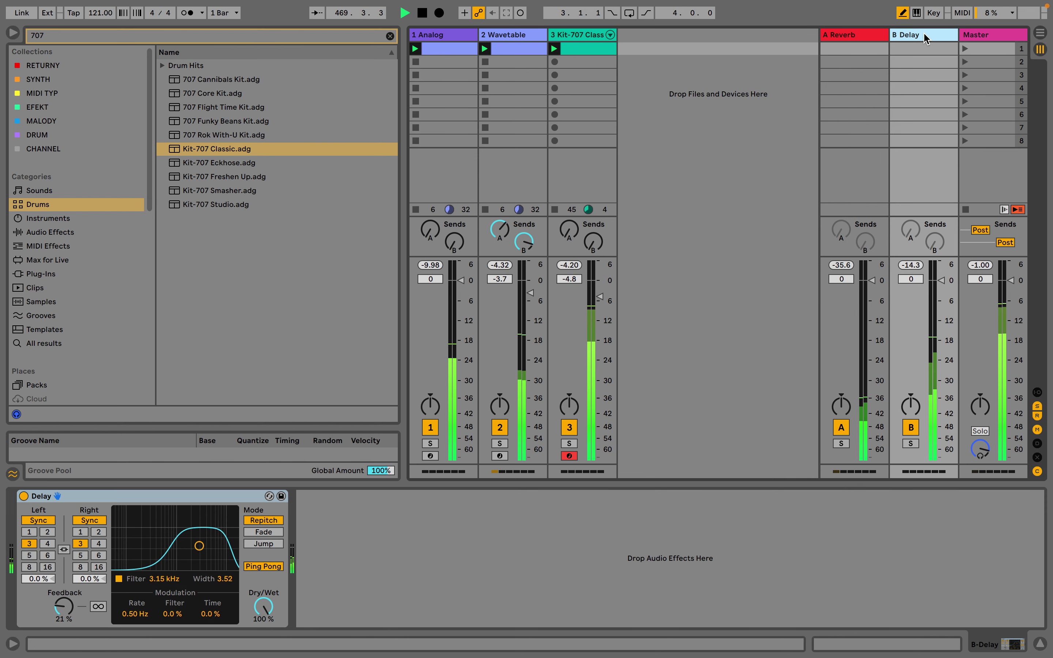
left_click_drag(197, 546, 202, 549)
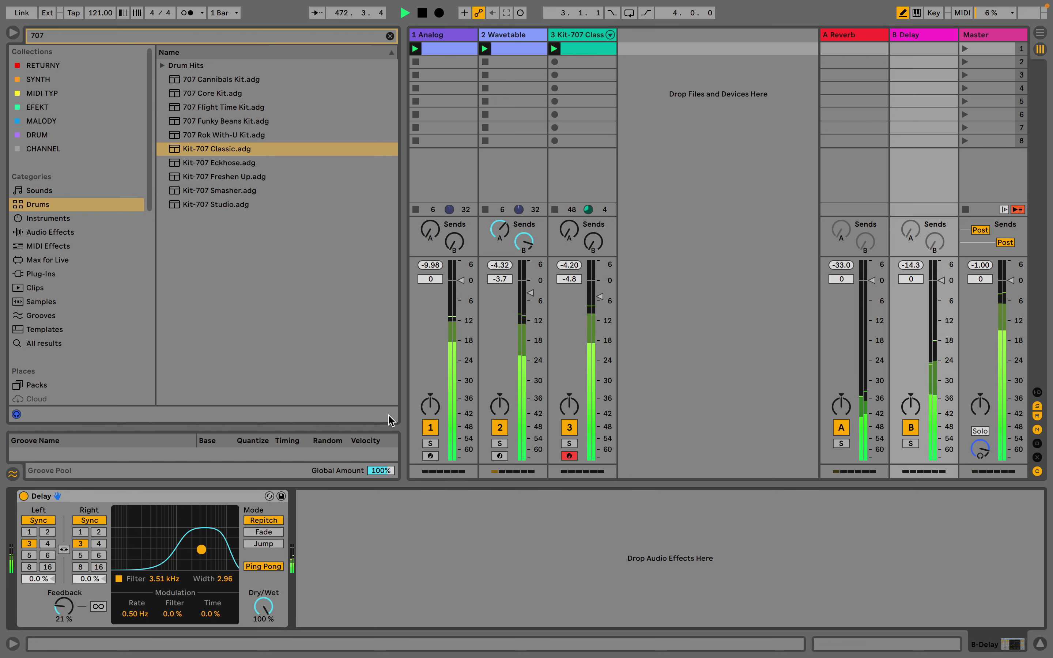
left_click_drag(201, 550, 203, 555)
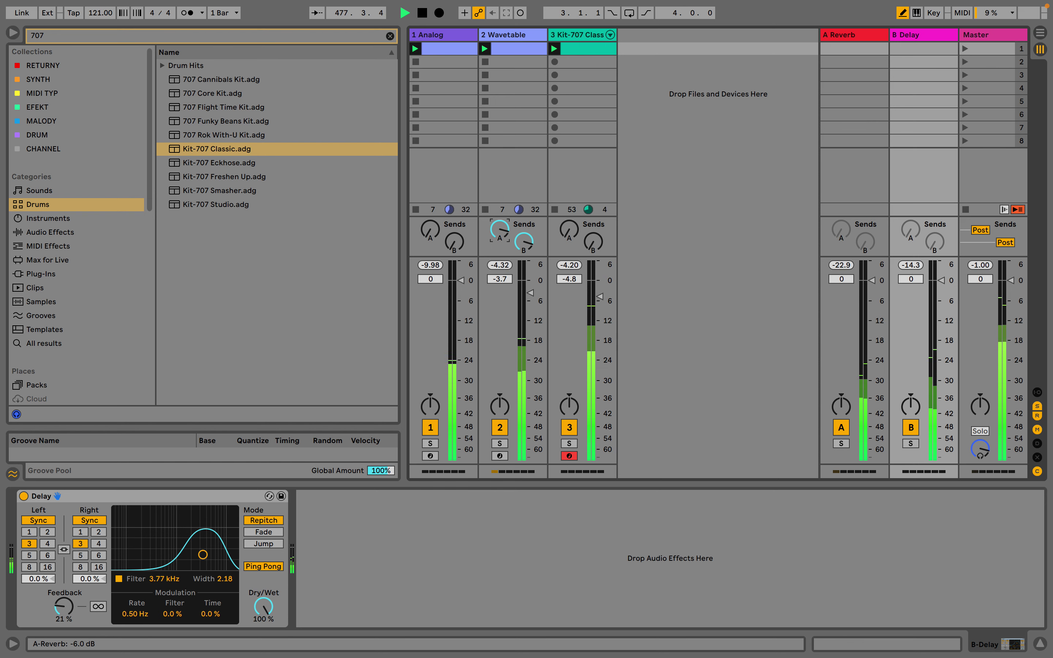
Enable the Reverb's low diffusion filter at 219 Hz with a value of 0.20, and widen its stereo to 120
left_click(865, 39)
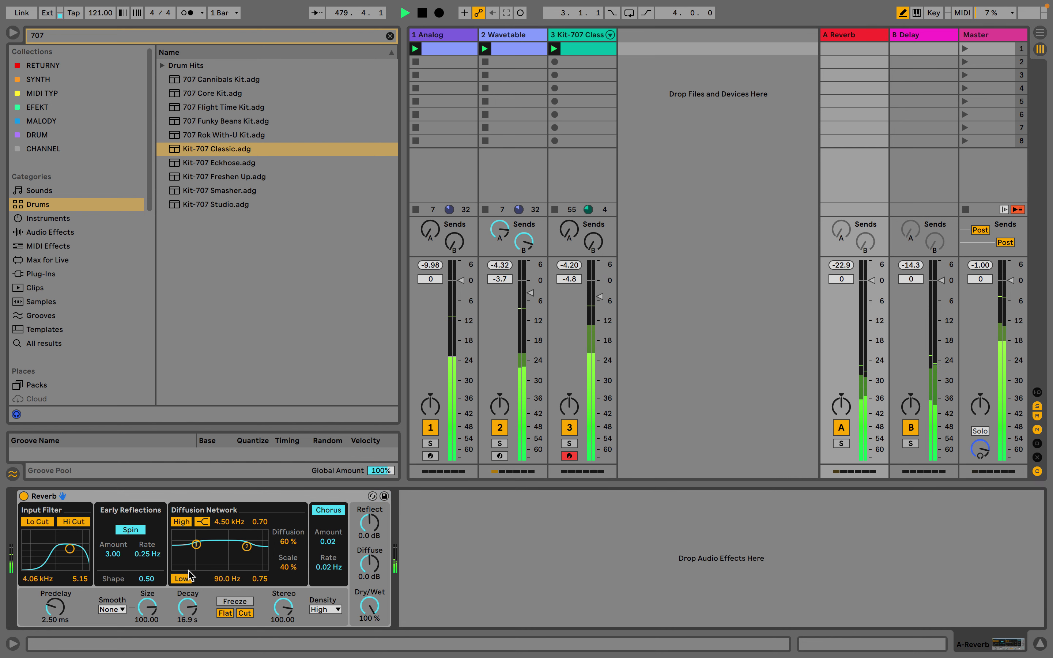
left_click_drag(196, 544, 208, 566)
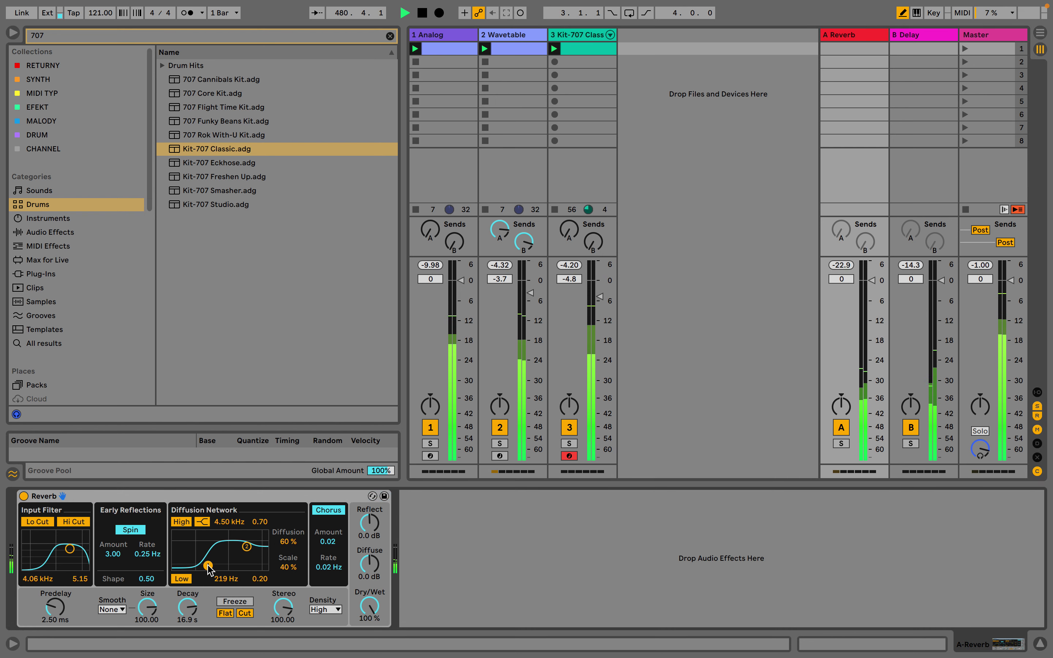
left_click_drag(271, 608, 290, 617)
Clear the browser search, insert a fourth MIDI track and load the default Analog instrument onto it
left_click(63, 233)
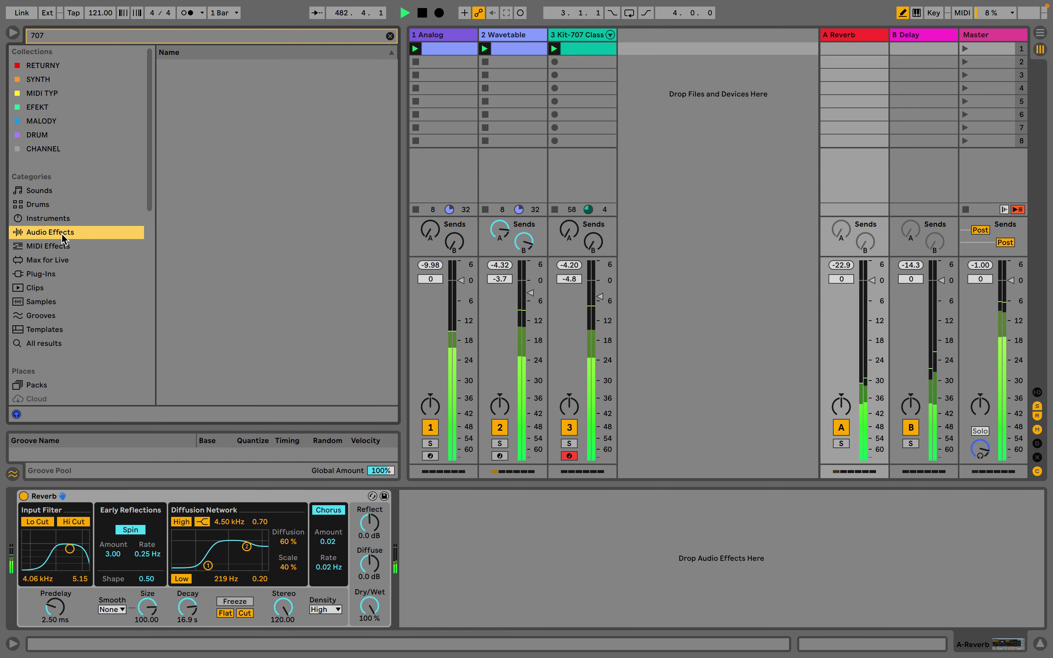
left_click(389, 37)
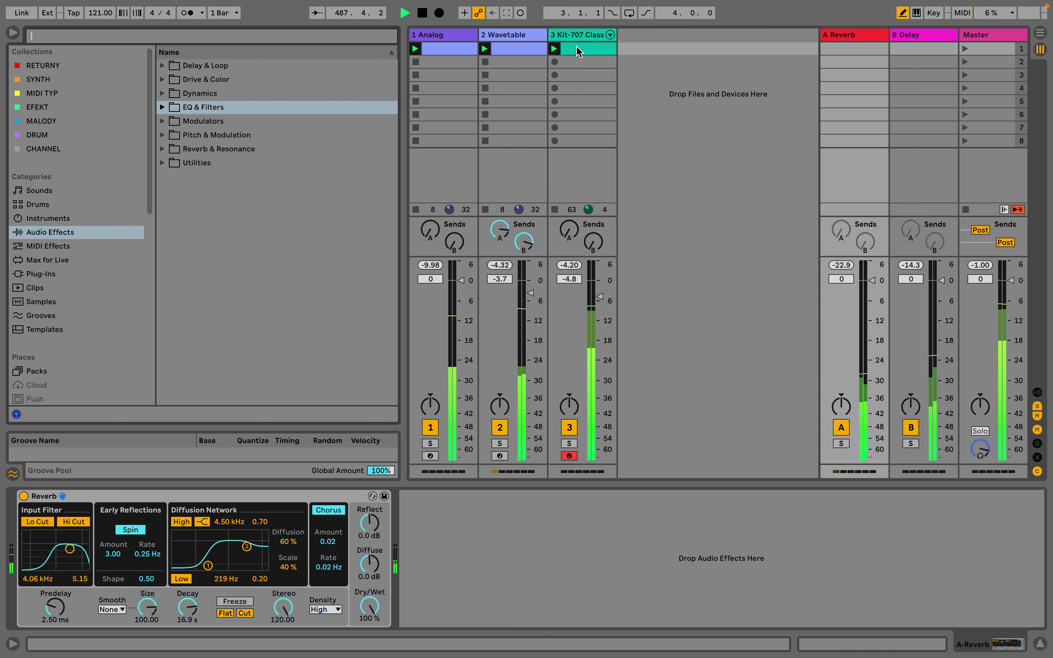
right_click(645, 143)
left_click(678, 152)
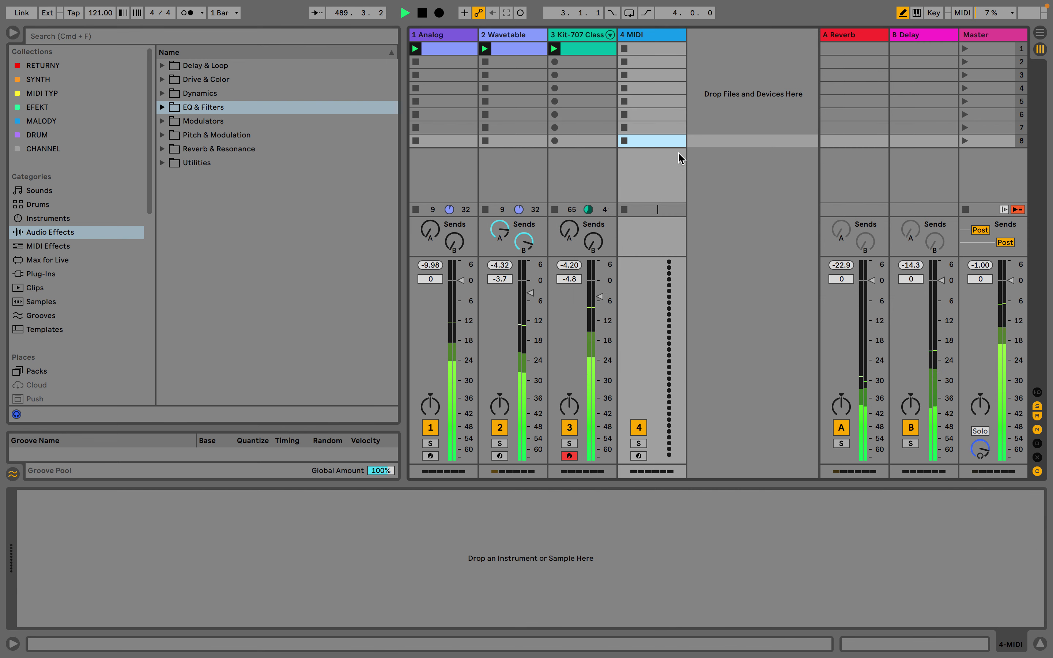
left_click(655, 35)
left_click(48, 219)
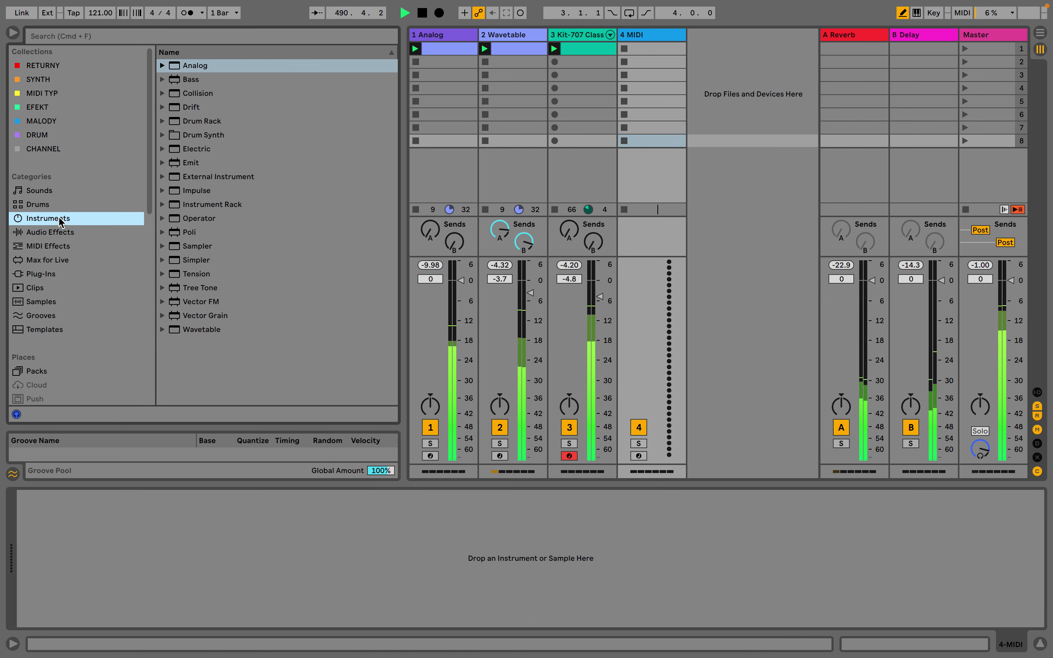
left_click_drag(188, 66, 501, 544)
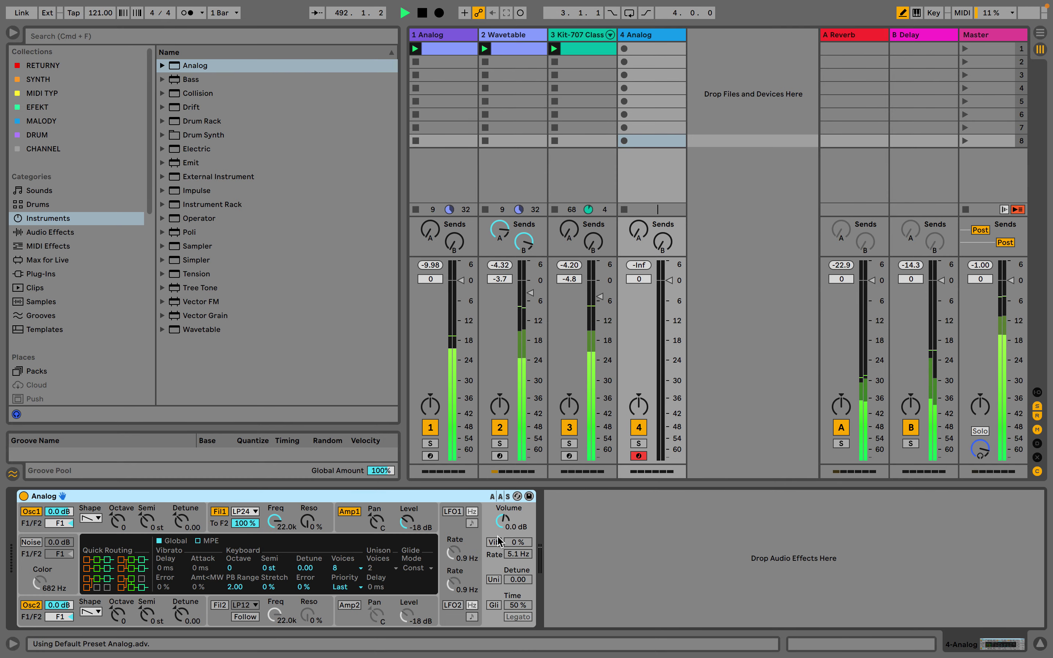
Create a clip in the new Analog track's first slot and extend it to 8 bars to match the Wavetable clip
double_click(518, 47)
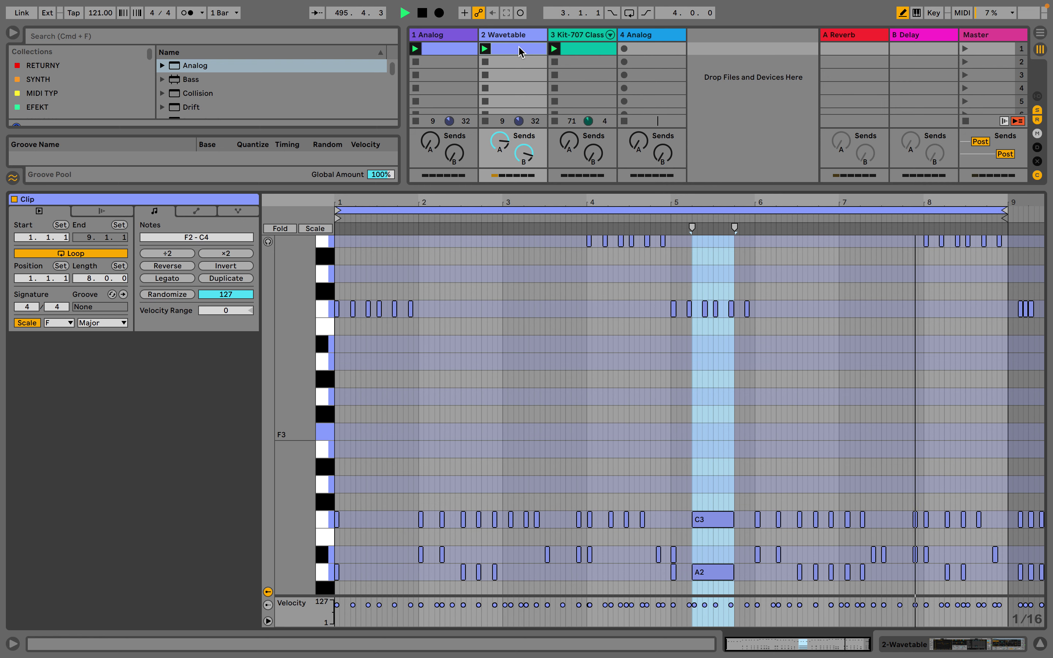
left_click(657, 36)
left_click(657, 37)
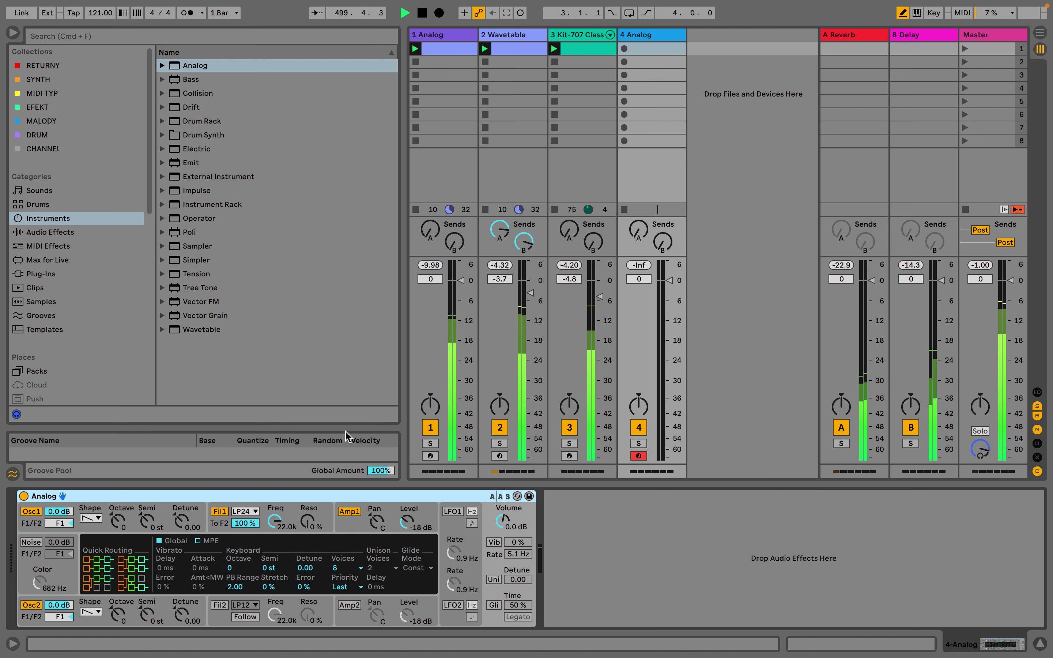
double_click(658, 47)
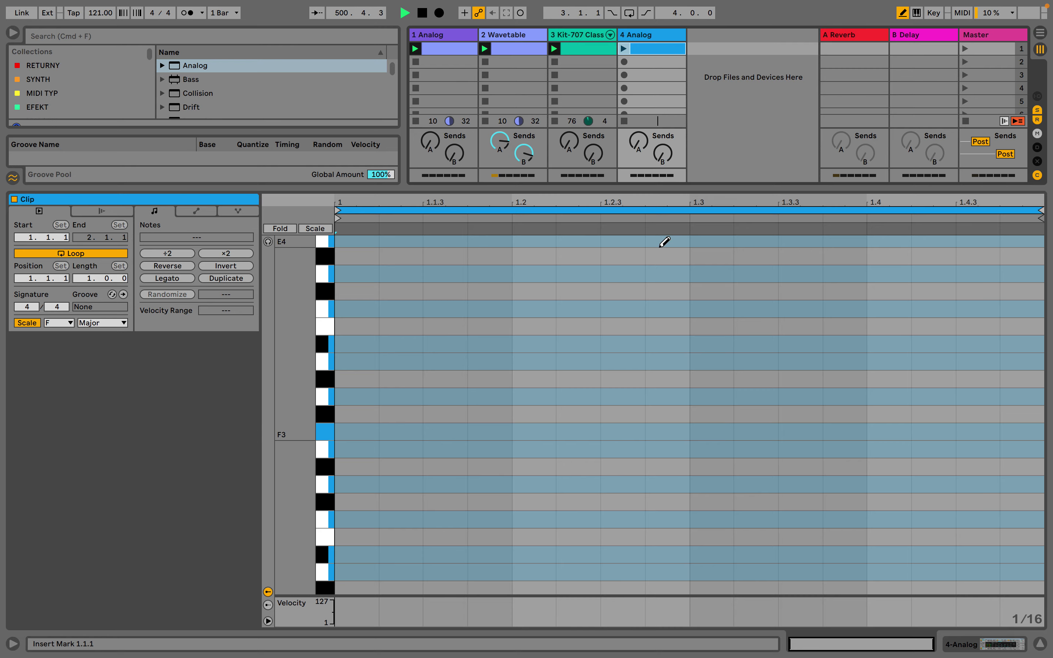
left_click(528, 47)
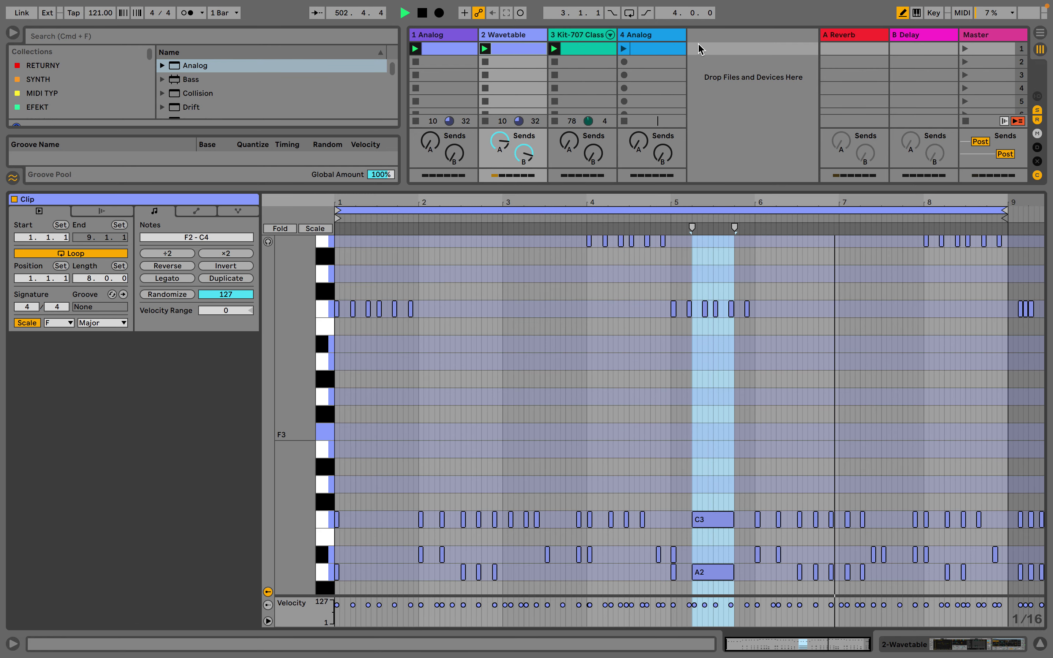
left_click(658, 49)
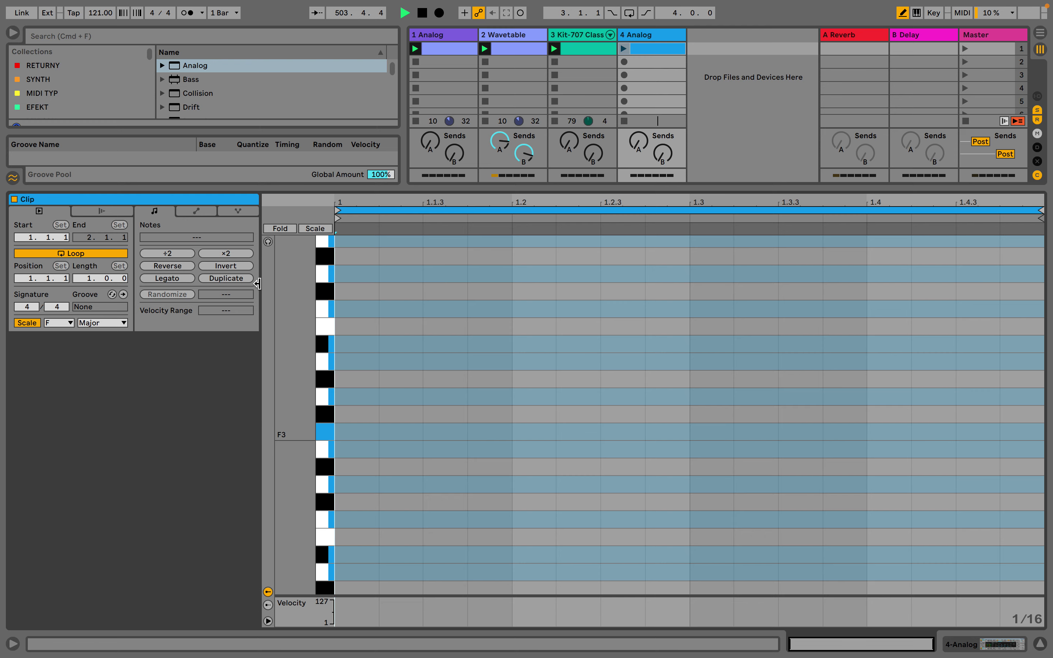
left_click(242, 280)
left_click(243, 283)
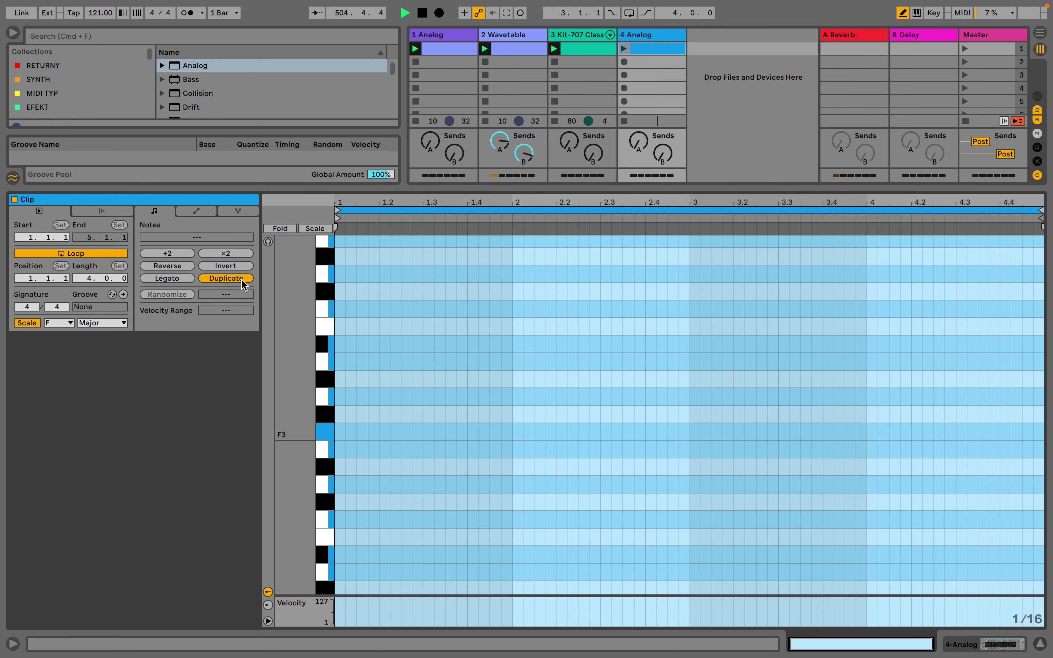
left_click(243, 281)
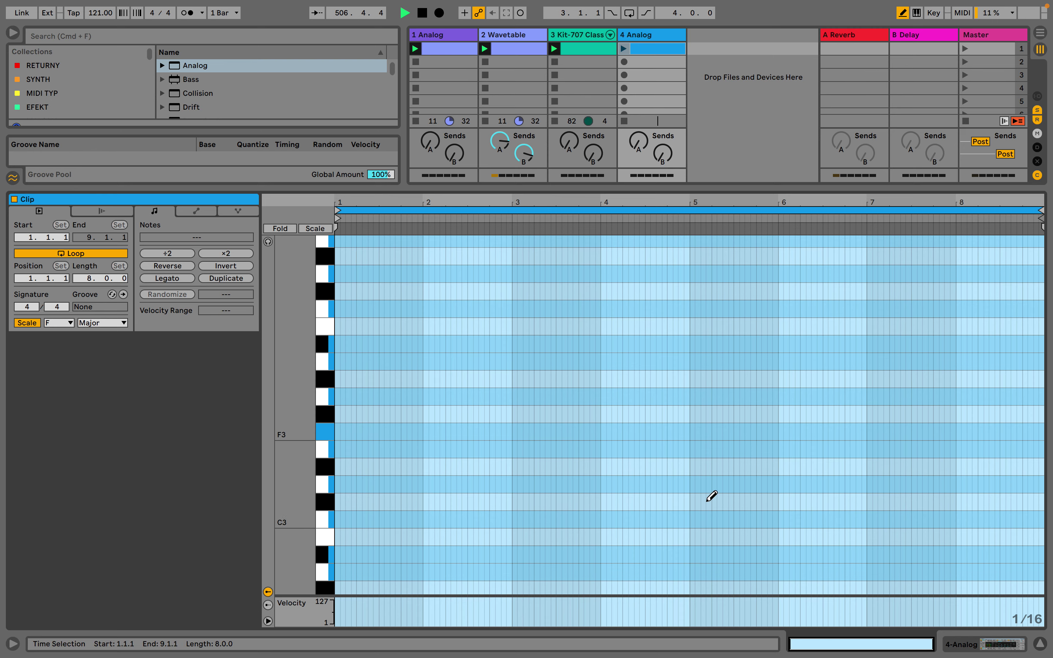
Show only scale notes, draw an F3, A3 and C4 chord at 5.1.1, and lengthen its notes to just under half a bar
left_click(692, 431)
left_click(693, 362)
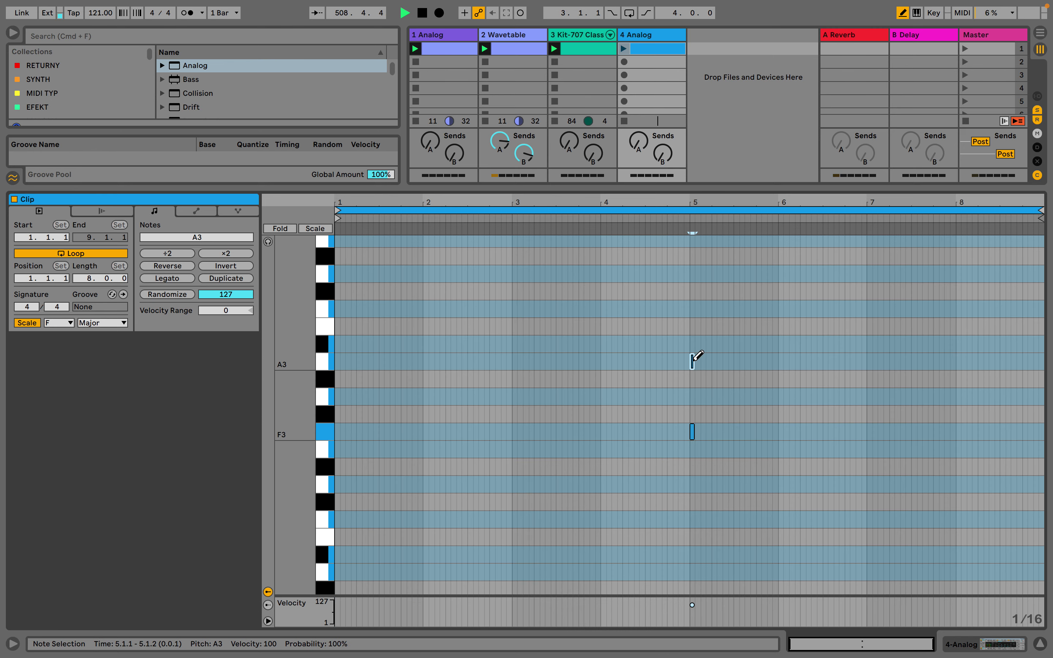
left_click(315, 229)
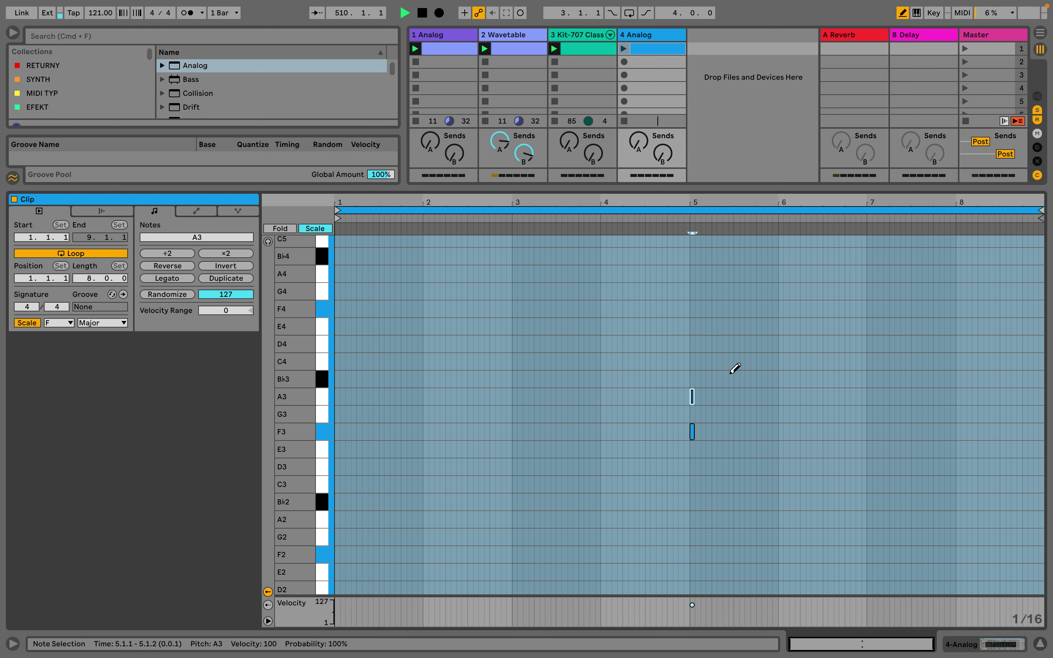
left_click(693, 361)
key("b")
mouse_move(724, 342)
left_mouse_down()
mouse_move(679, 477)
mouse_move(709, 432)
mouse_move(728, 432)
left_mouse_up()
Launch scene 1 and show the Analog instrument of the fourth track
left_click(655, 35)
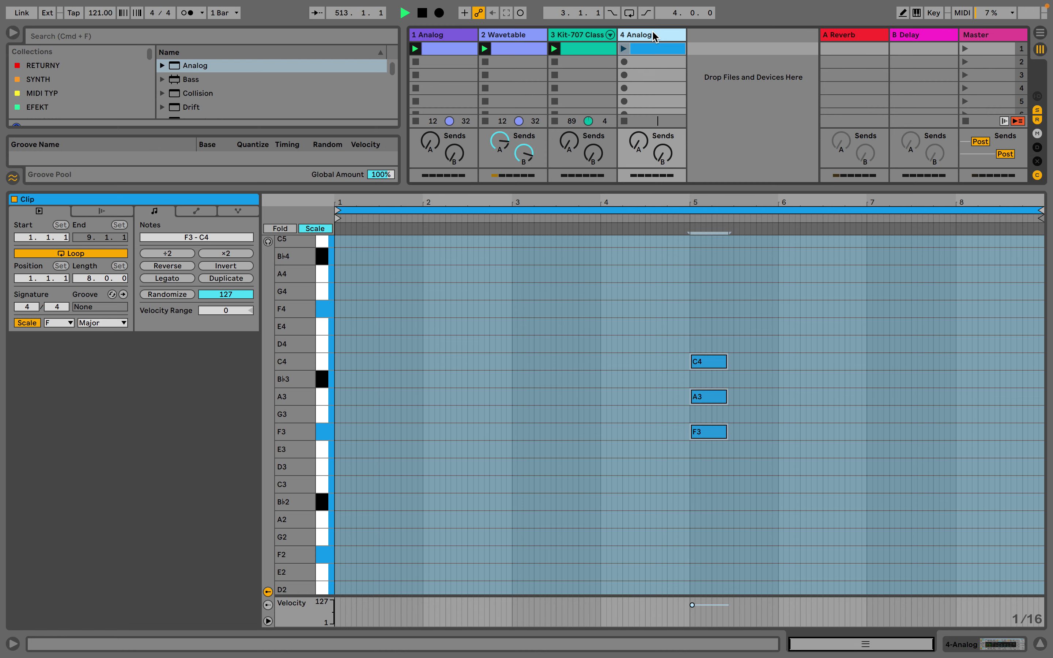
left_click(968, 45)
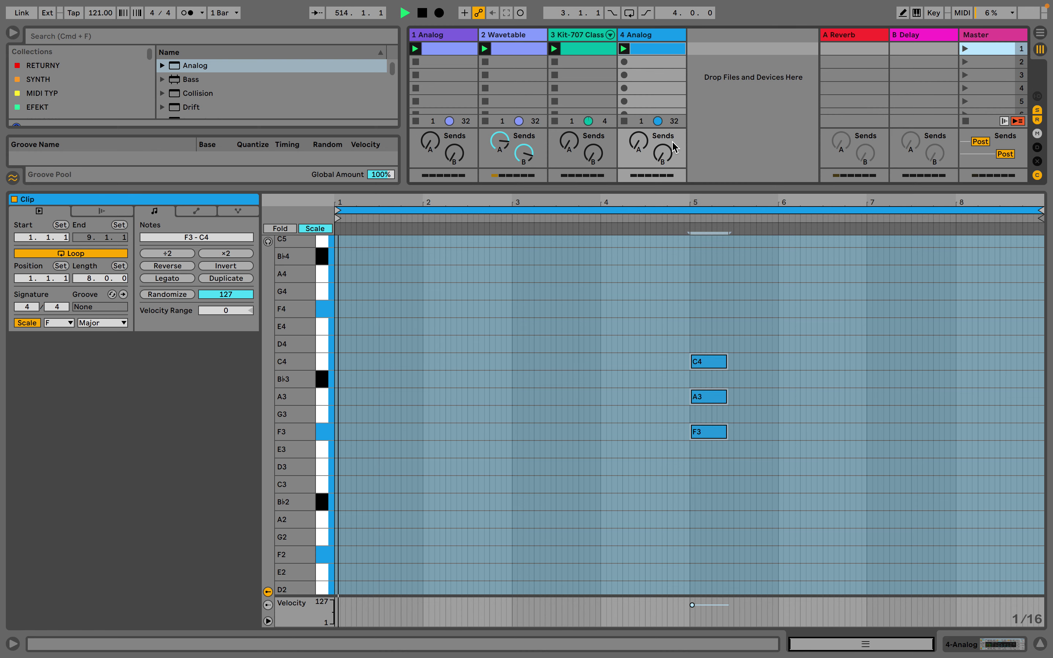
double_click(655, 44)
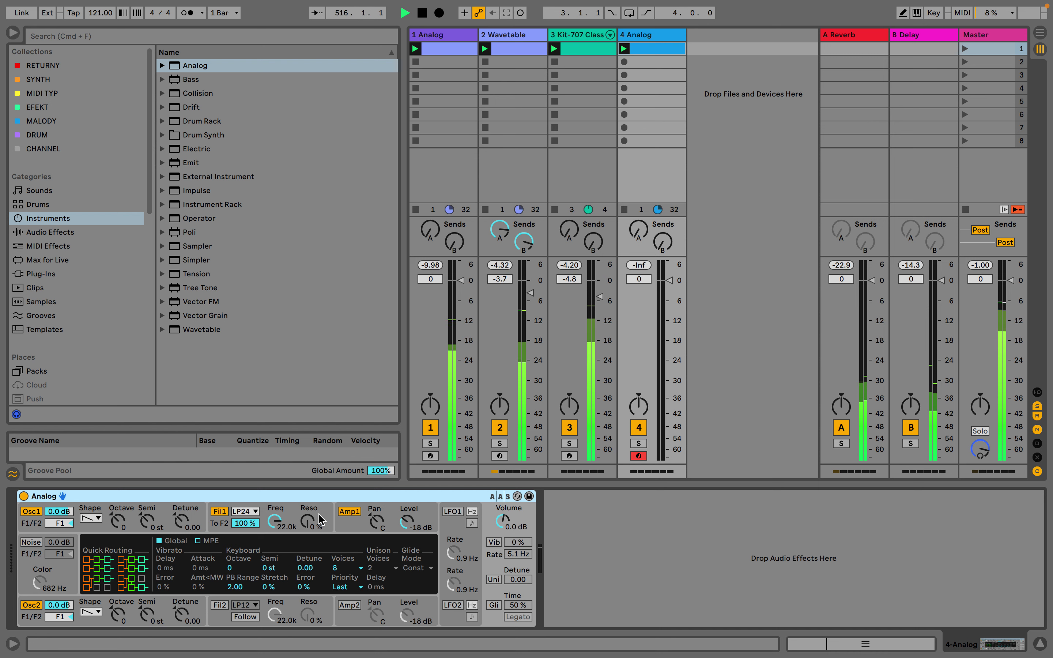
Lower Filter 1's frequency to 1.8k, and set the amp envelope's sustain to 1.00 and release to 15.0 s
left_click_drag(277, 526, 277, 550)
left_click(393, 520)
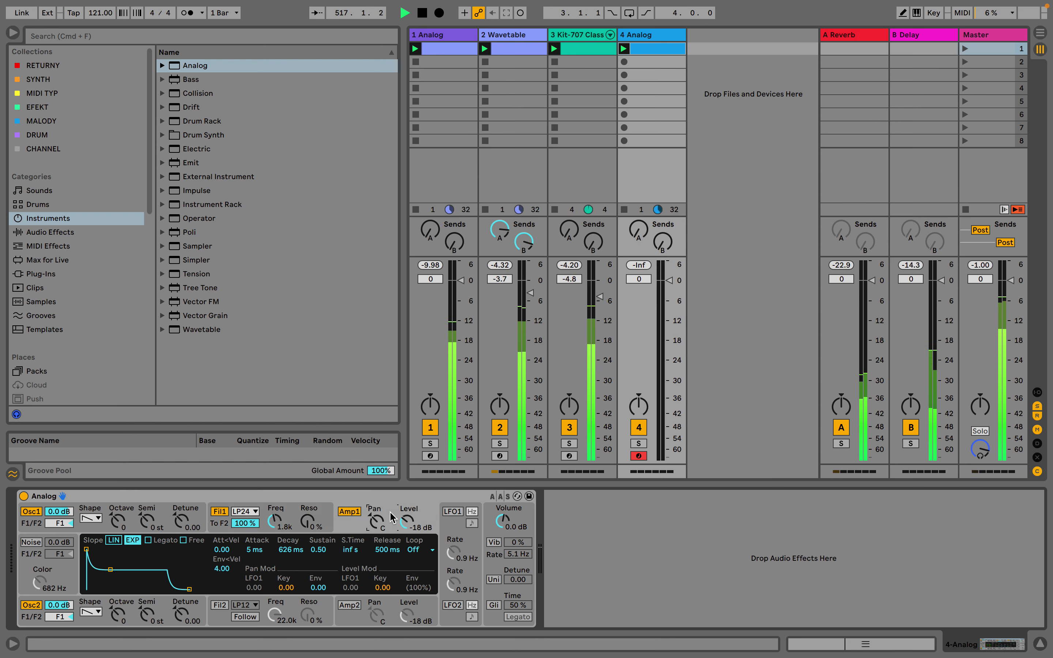
left_click_drag(389, 553, 389, 492)
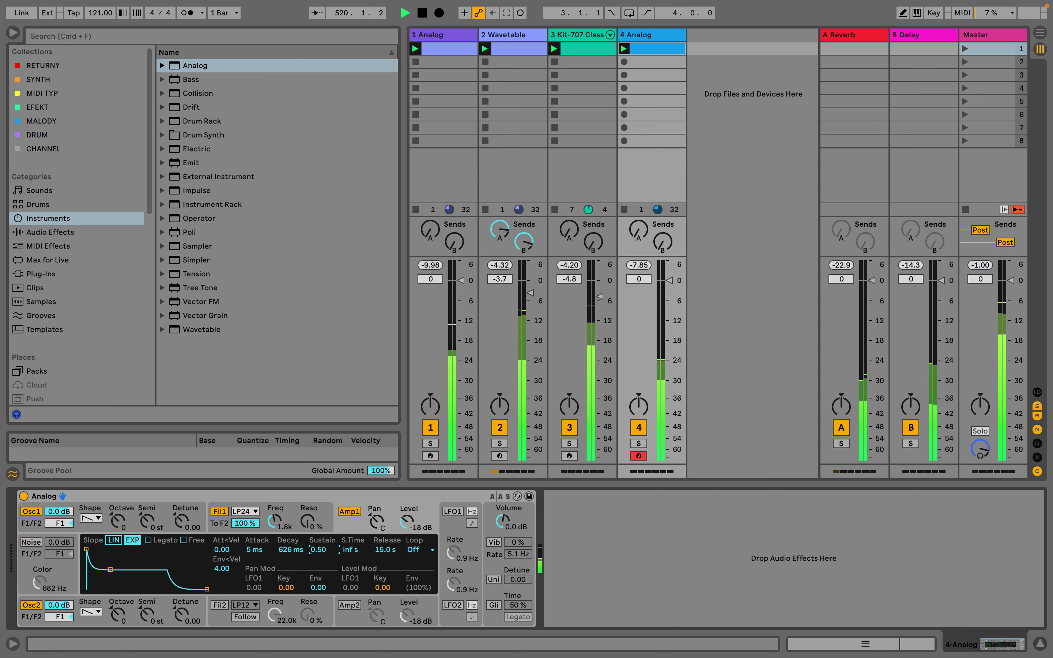
left_click_drag(318, 549, 275, 548)
Set Filter 1 to 201 Hz, 29% resonance and 4.00 envelope modulation, and detune oscillator 1 to 0.13 and oscillator 2 to -0.06
left_click_drag(308, 521, 307, 510)
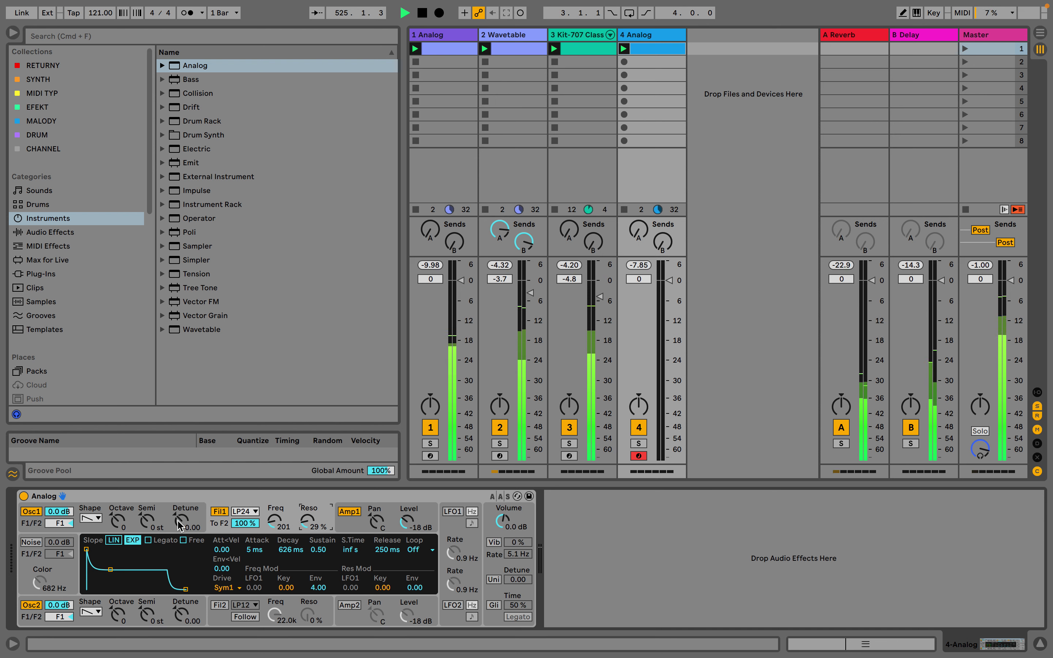
left_click_drag(181, 522, 181, 521)
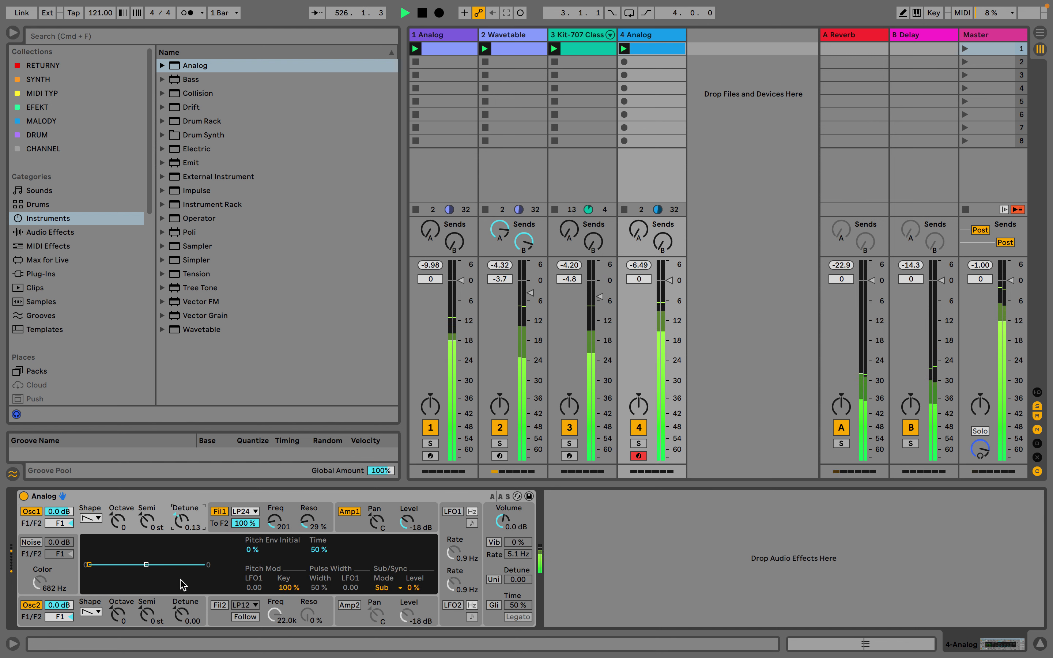
left_click_drag(181, 612, 181, 615)
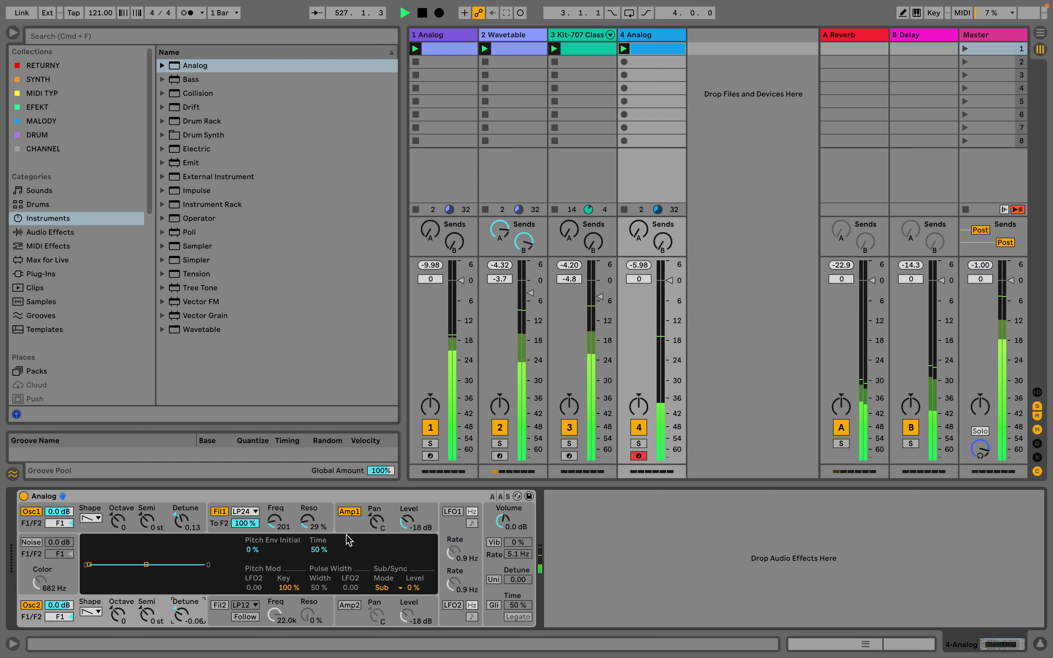
Set the Filter 1 envelope's sustain to 1.00 and its attack to 103 ms
left_click(311, 516)
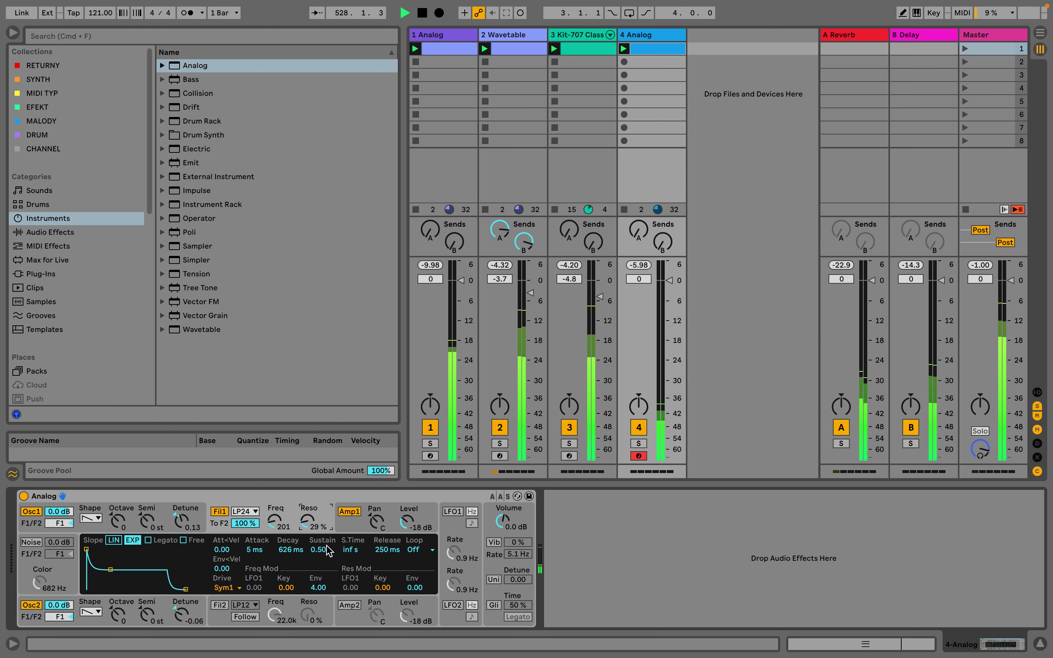
left_click_drag(319, 550, 318, 529)
left_click_drag(254, 549, 365, 521)
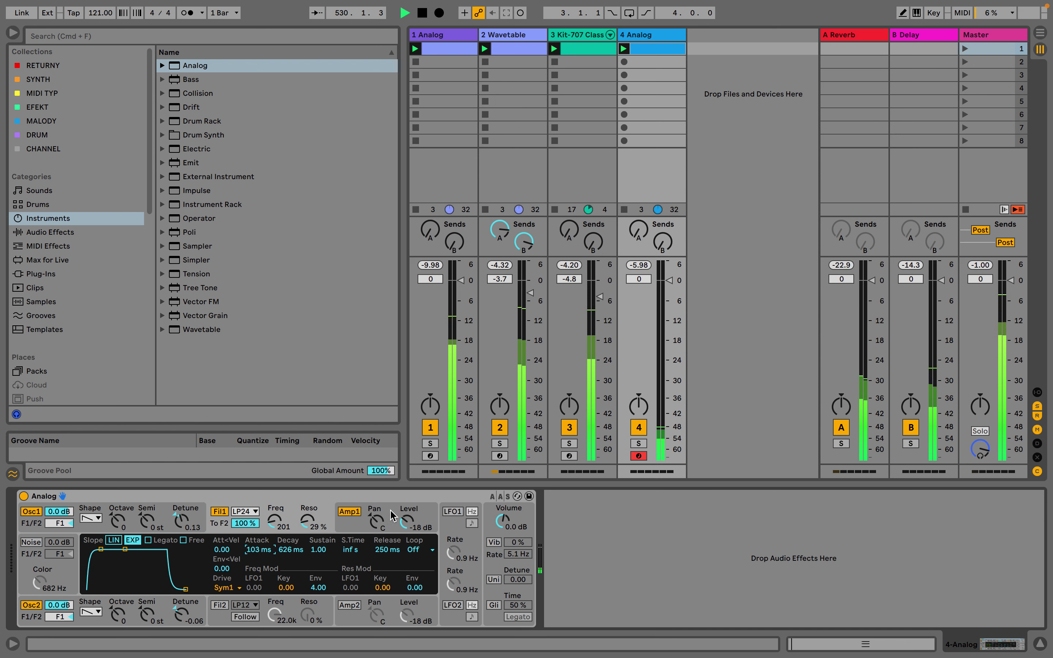
Set the amp envelope's attack to 150 ms and release to 7.58 s, and lower the fourth track's volume to -2.6 dB
left_click(382, 522)
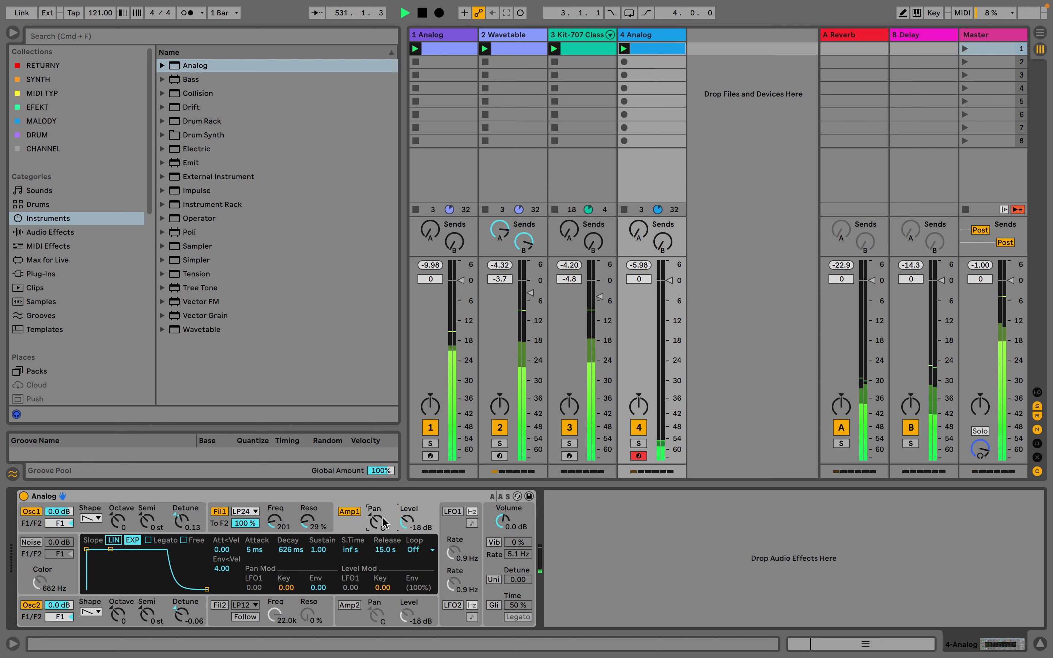
left_click_drag(256, 550, 256, 522)
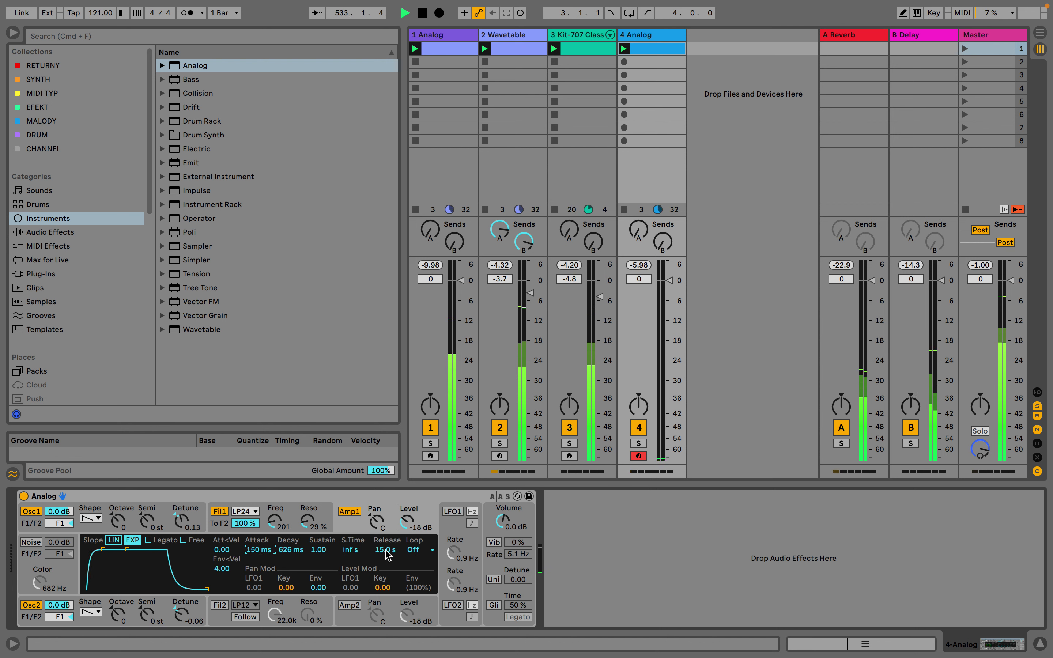
left_click_drag(387, 551, 386, 562)
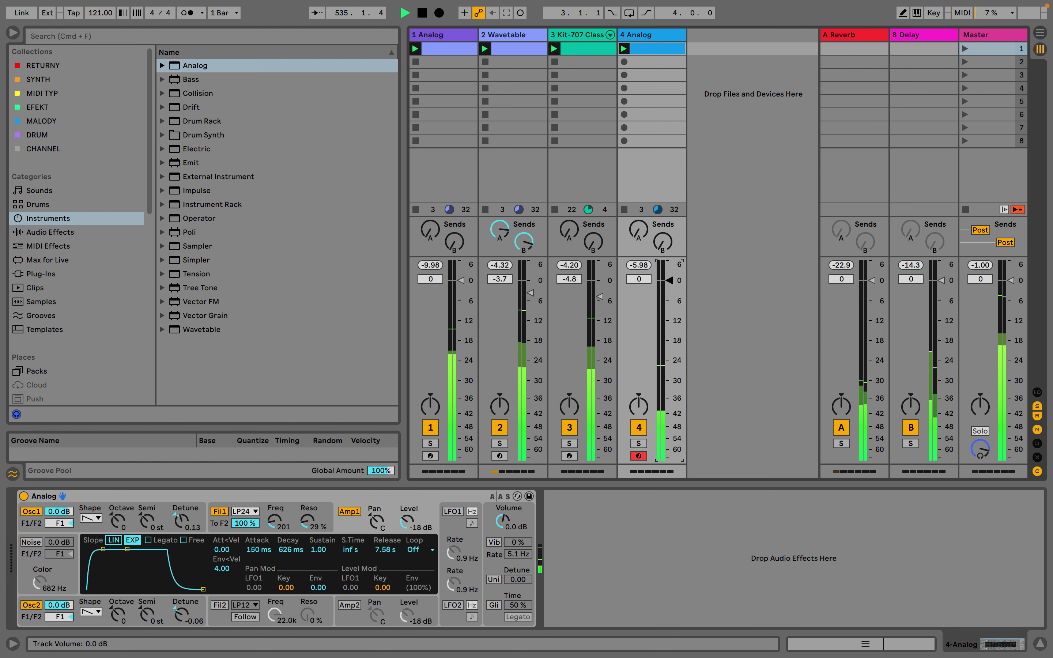
left_click_drag(670, 281, 670, 284)
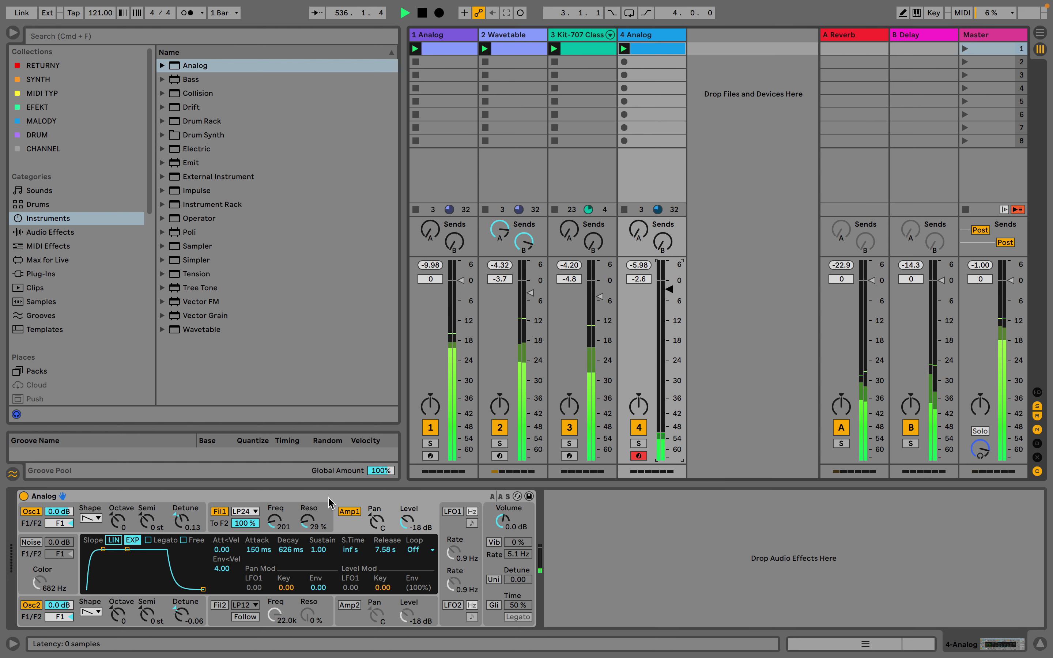
Darken Filter 1 to a frequency of 125 Hz, with 2.25 envelope frequency modulation and 42% resonance
left_click(278, 519)
left_click_drag(304, 591, 303, 610)
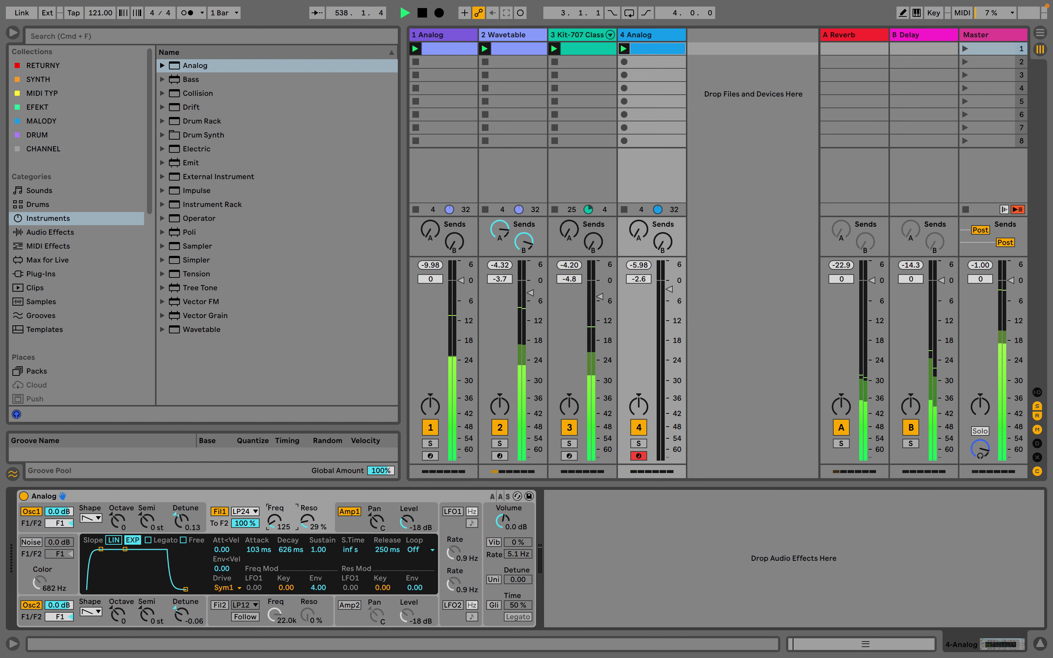
left_click_drag(307, 521, 307, 516)
Turn on LFO 1 and set its modulation of Filter 1's frequency to 0.08
left_click(452, 512)
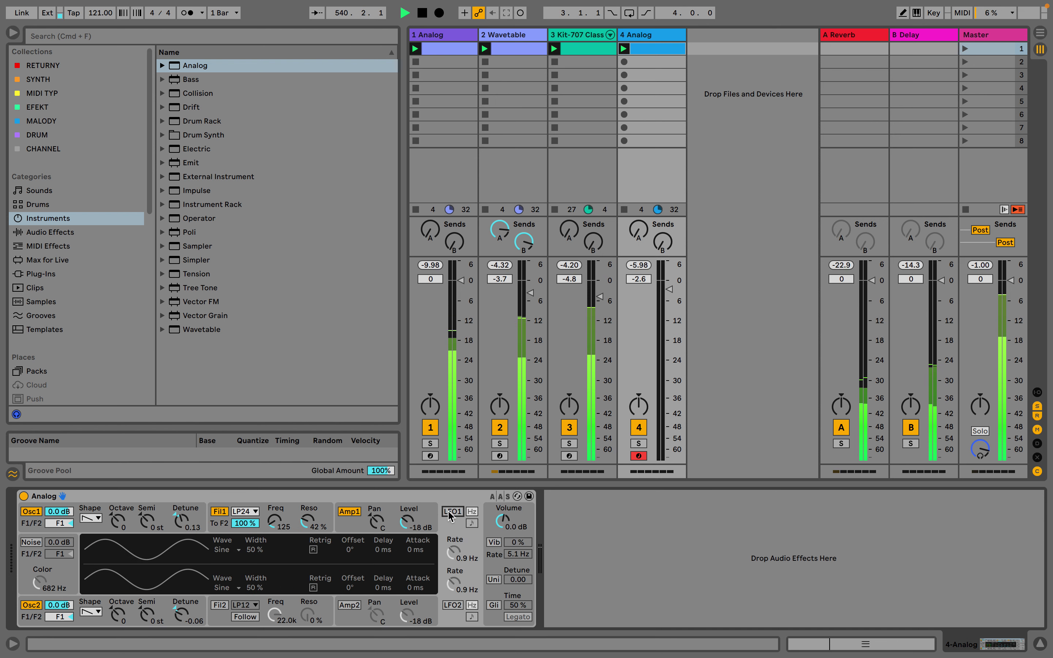
left_click(291, 514)
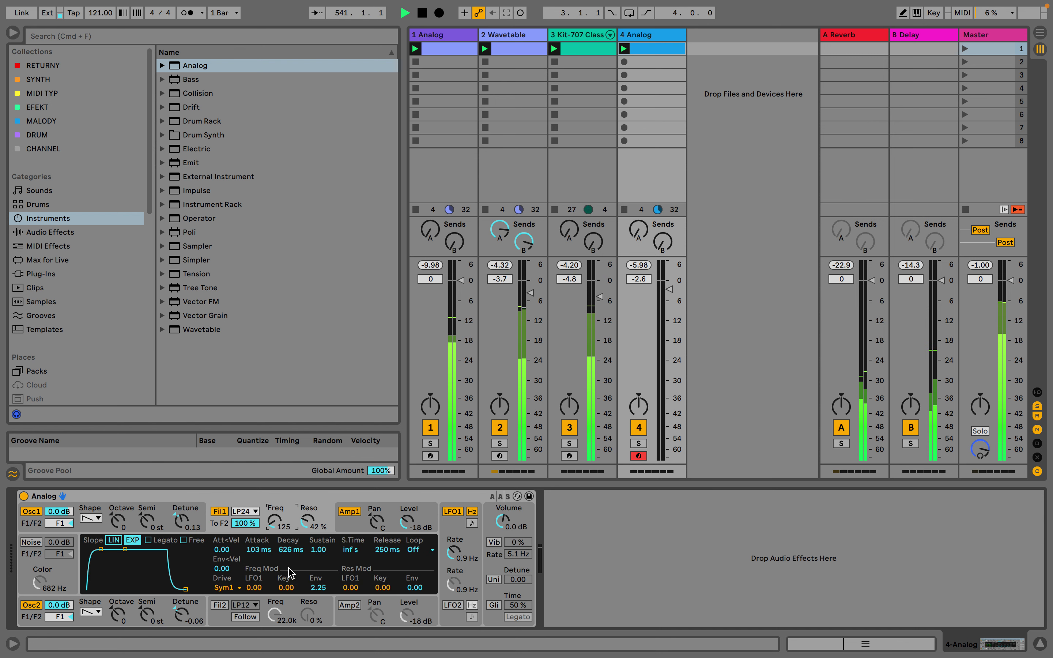
left_click(265, 589)
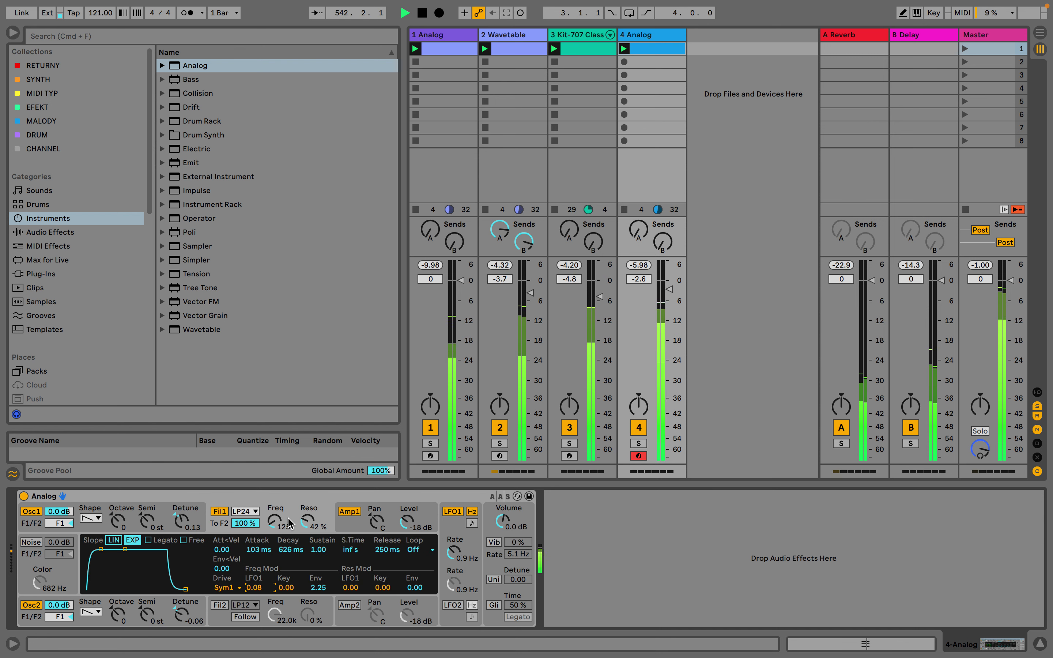
left_click(346, 529)
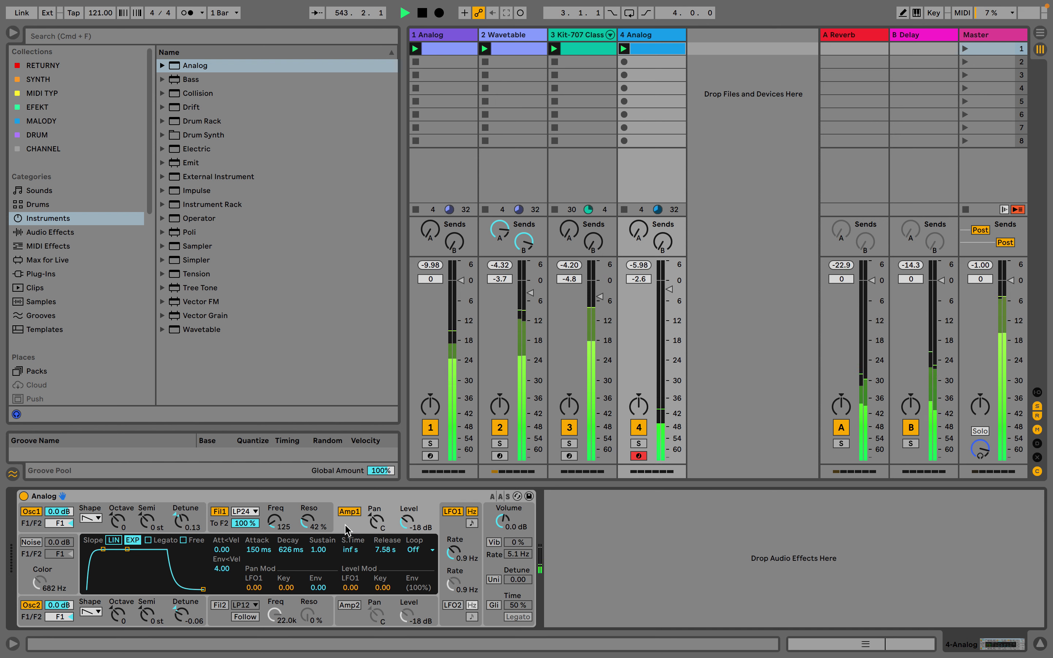
Set Filter 1's envelope release to 2.48 s and resonance to 45%, with LFO 1's rate at 1.0 Hz
left_click(324, 520)
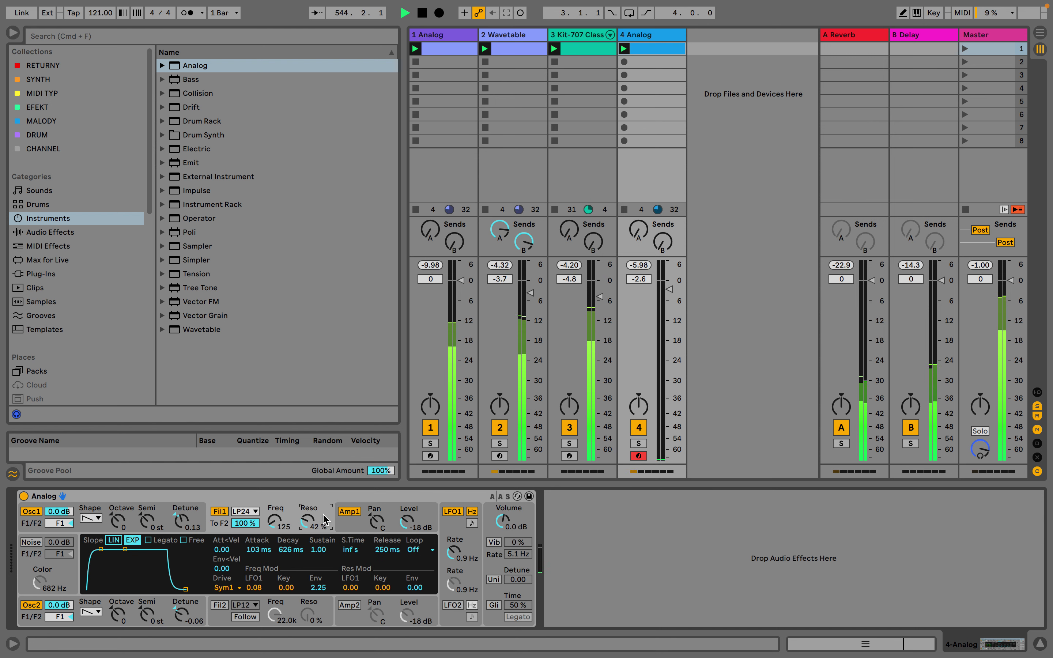
left_click_drag(387, 549, 387, 523)
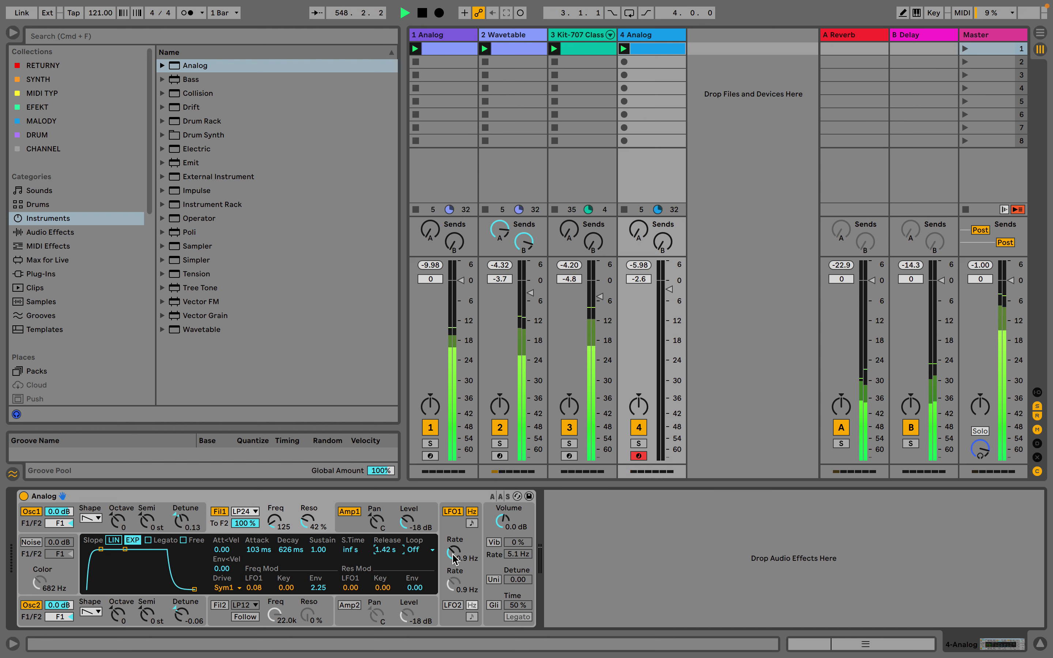
left_click_drag(453, 558, 453, 556)
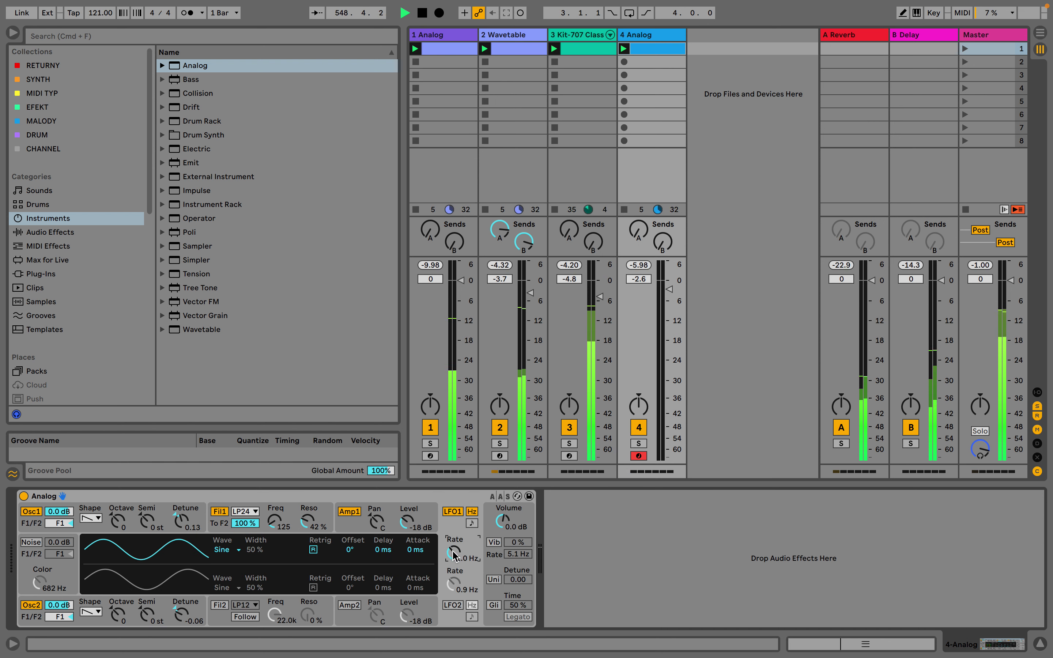
left_click(296, 519)
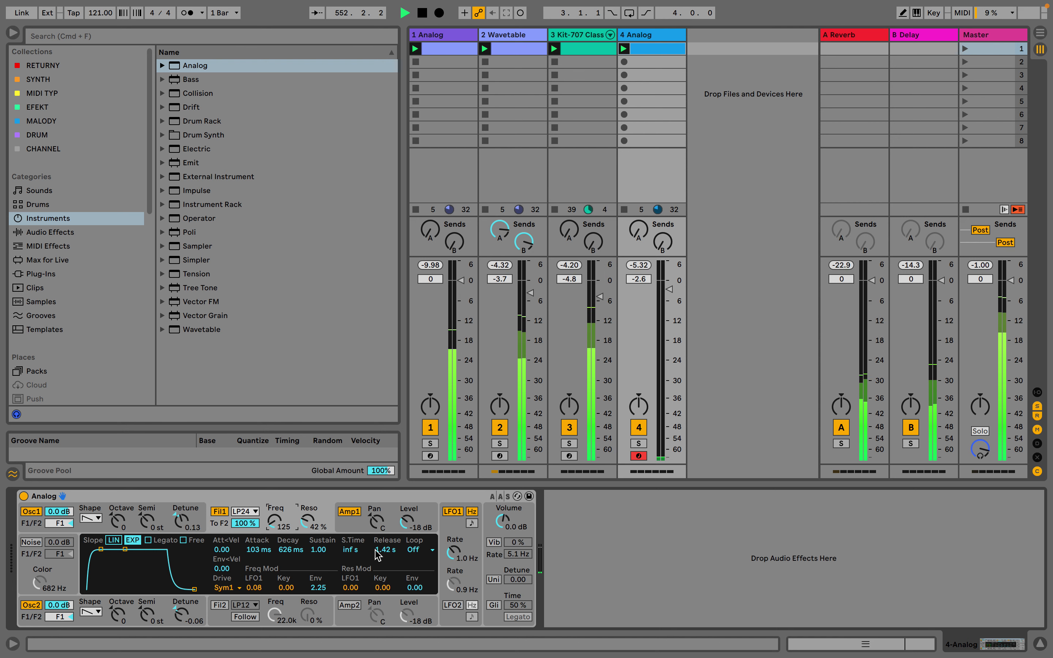
left_click_drag(385, 549, 385, 534)
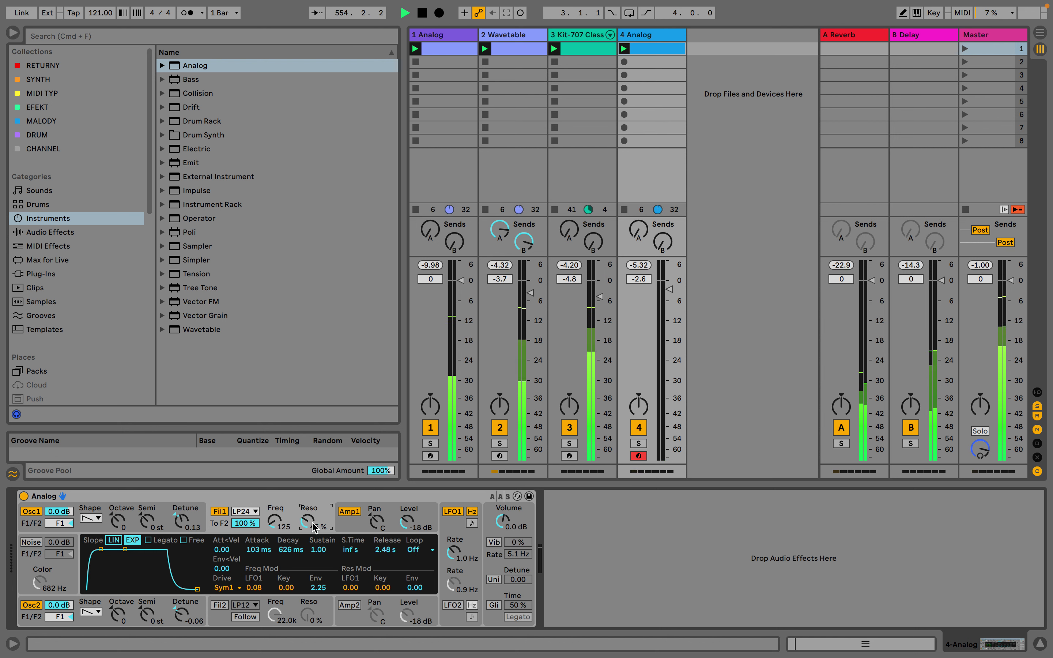
left_click_drag(307, 521, 307, 517)
Set LFO 1's delay to 300 ms and increase its modulation of Filter 1's frequency to 0.44
left_click(444, 528)
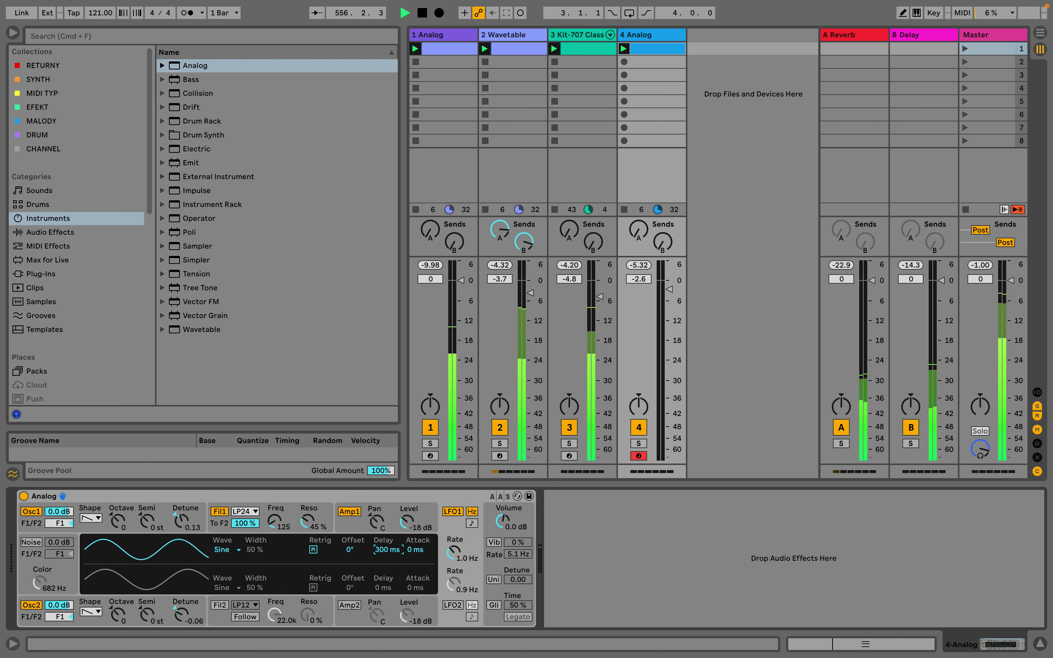
left_click(295, 513)
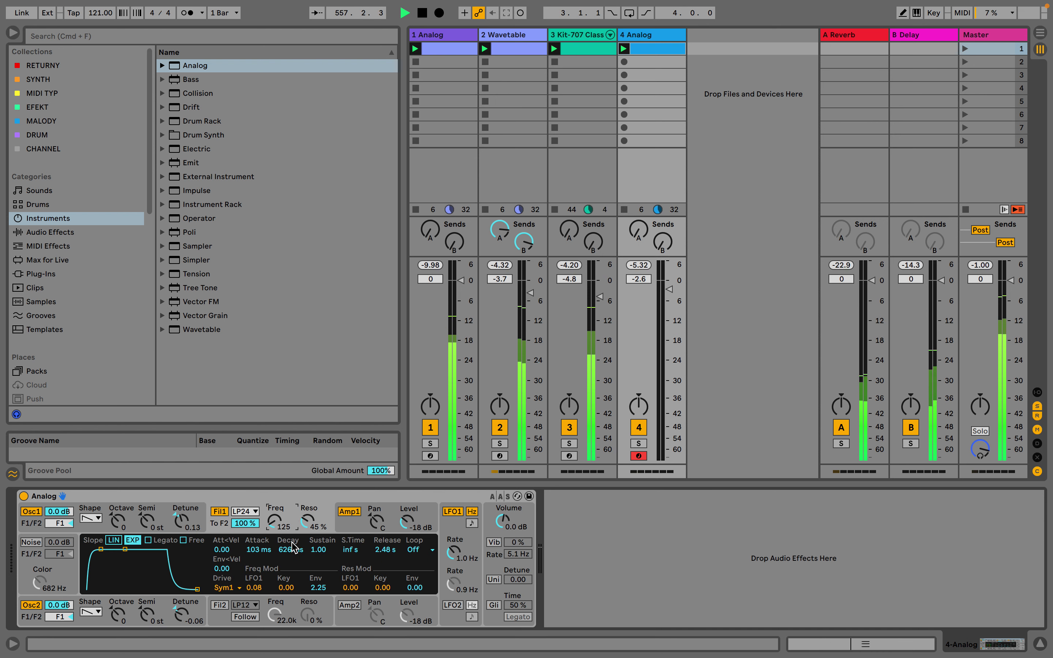
left_click_drag(253, 587, 254, 579)
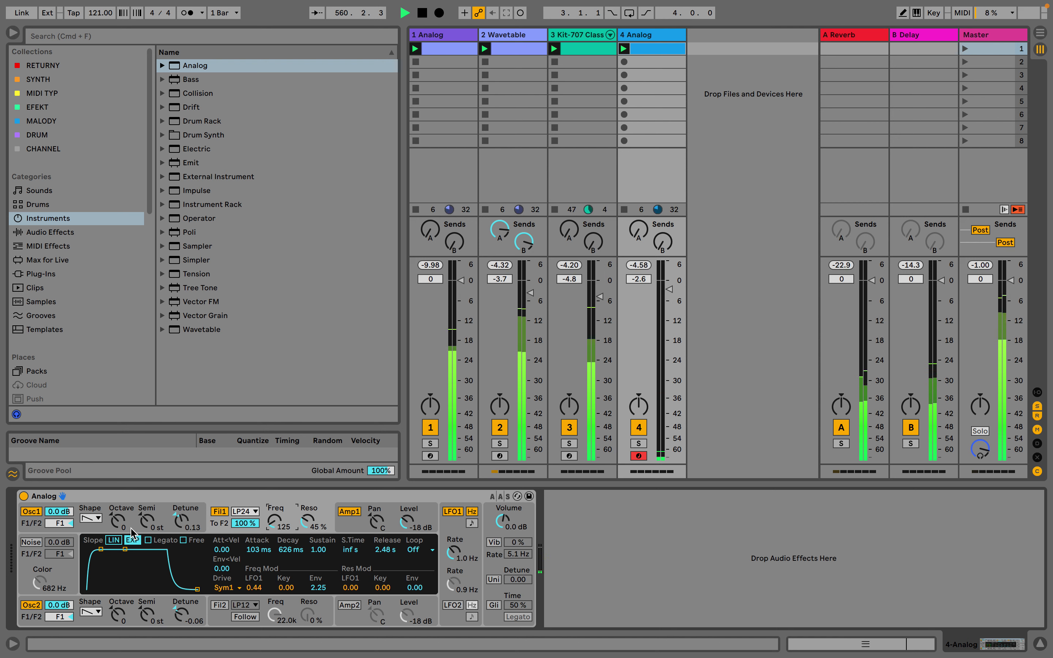
Raise oscillator 2 by one octave and set the amp envelope's release to 8.07 s
left_click(120, 615)
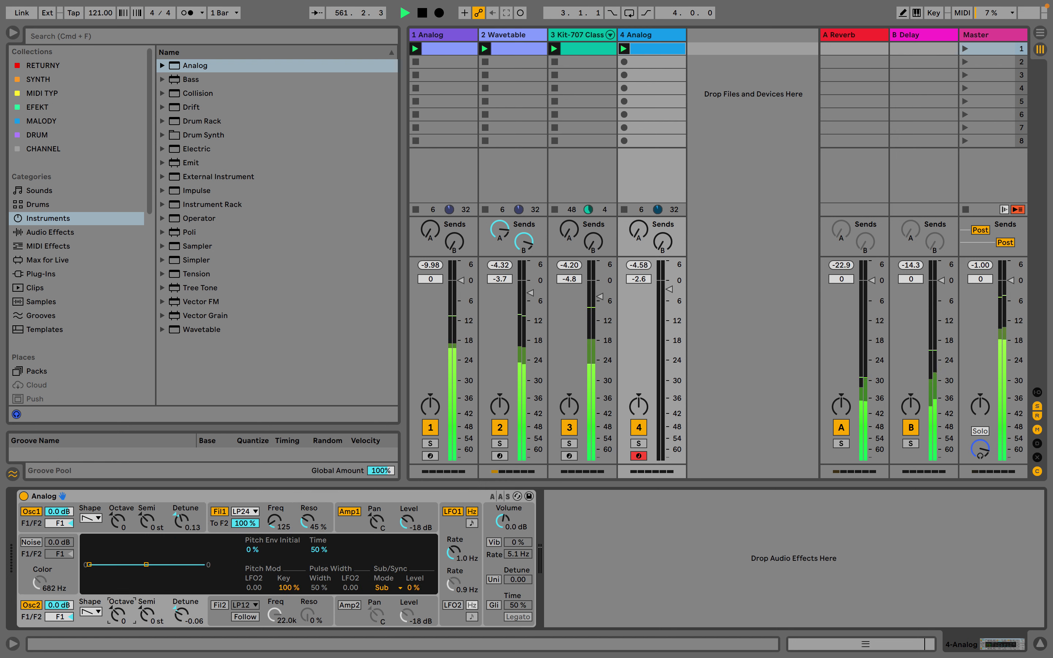
left_click(386, 517)
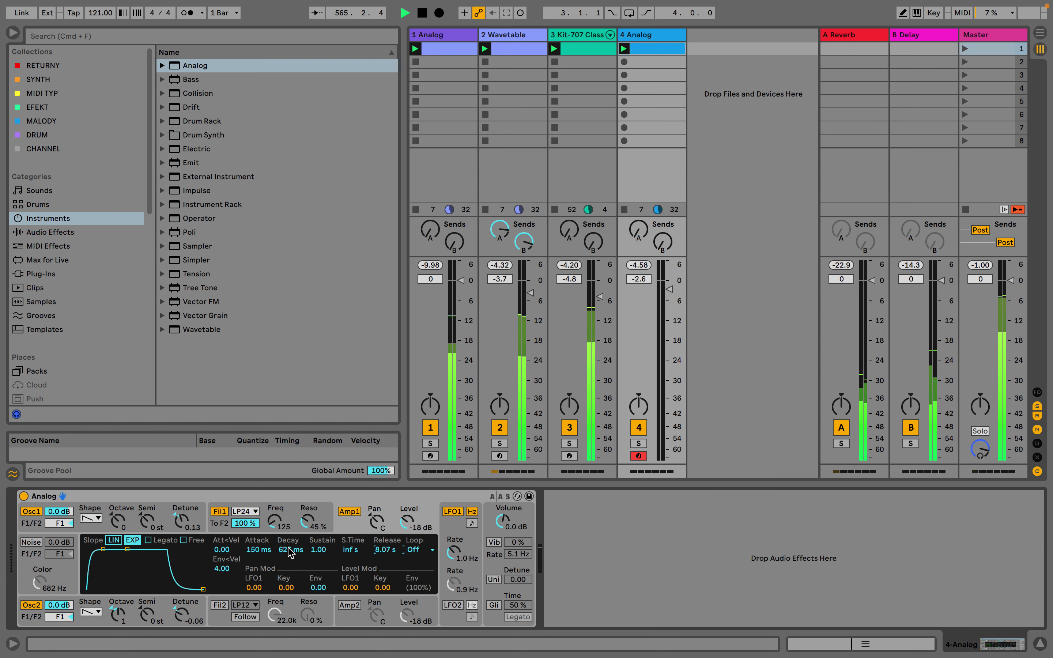
left_click(295, 521)
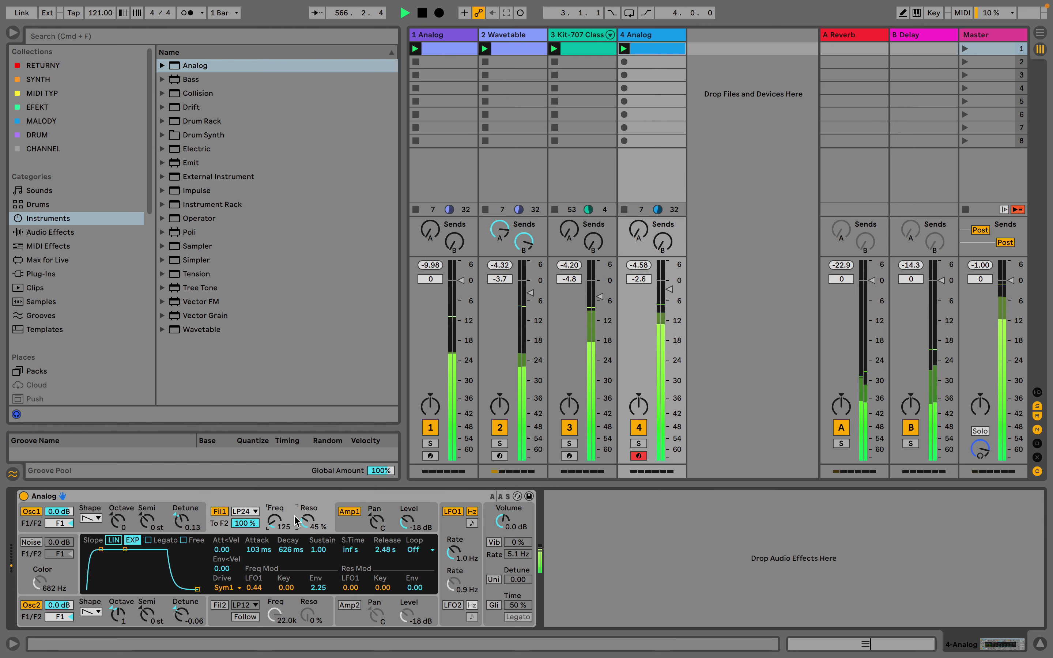
Speed LFO 1 up to 1.5 Hz and set the amp envelope to 301 ms attack, 864 ms decay and 0.94 sustain
left_click(455, 555)
left_click(325, 518)
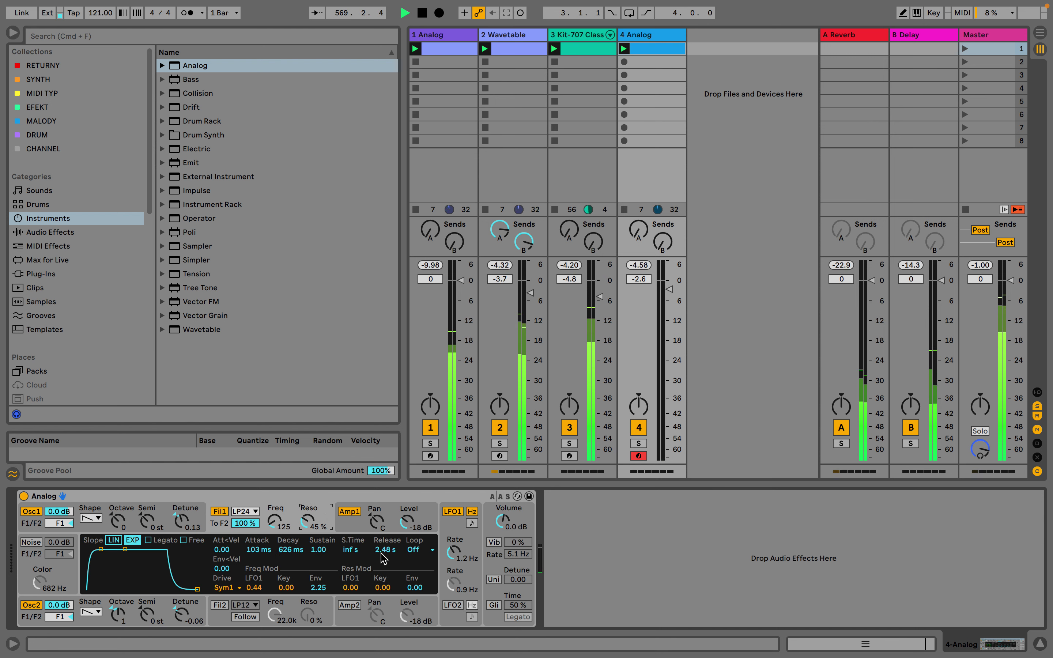
left_click(393, 522)
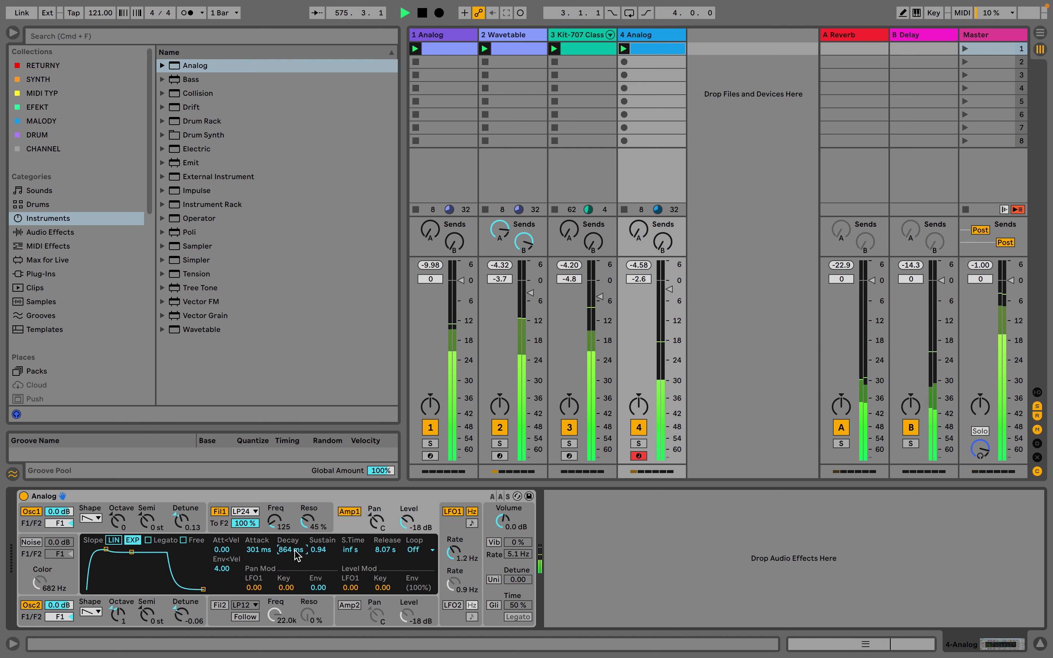
left_click_drag(452, 552, 453, 546)
Enable vibrato at 18% with a 0.9 Hz rate, and set Filter 1's resonance to 57% and envelope release to 9.13 s
left_click(496, 543)
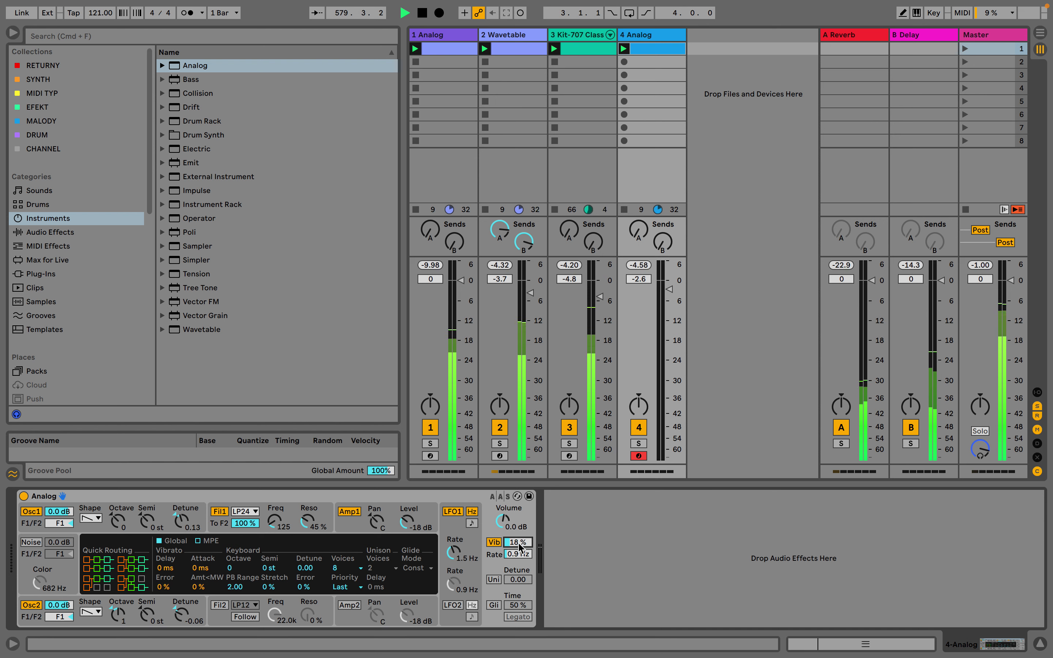
left_click(394, 520)
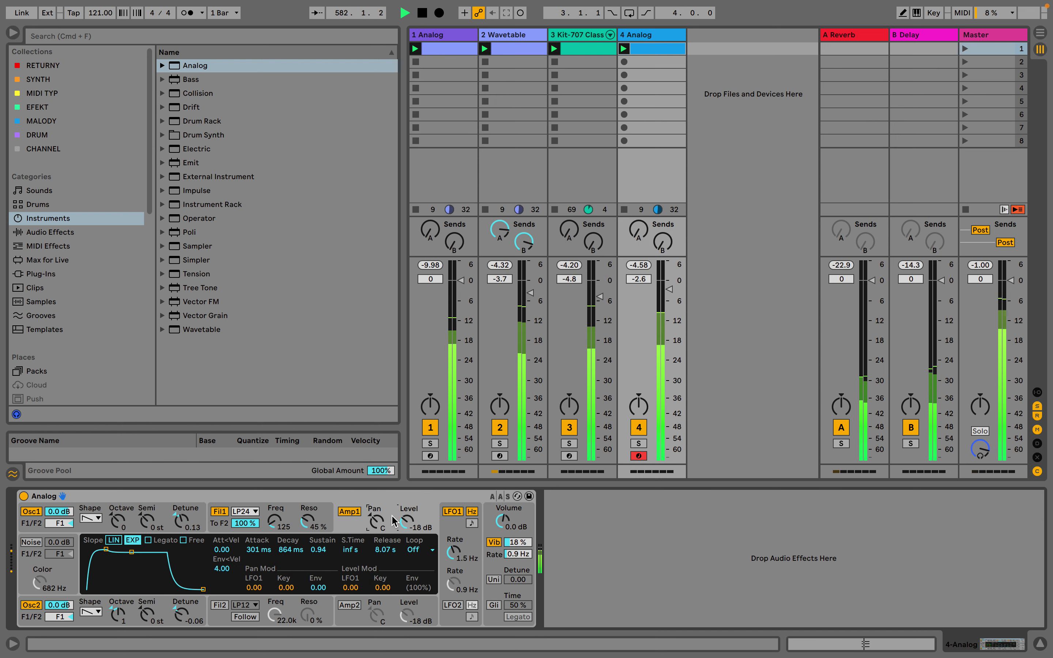
left_click(309, 530)
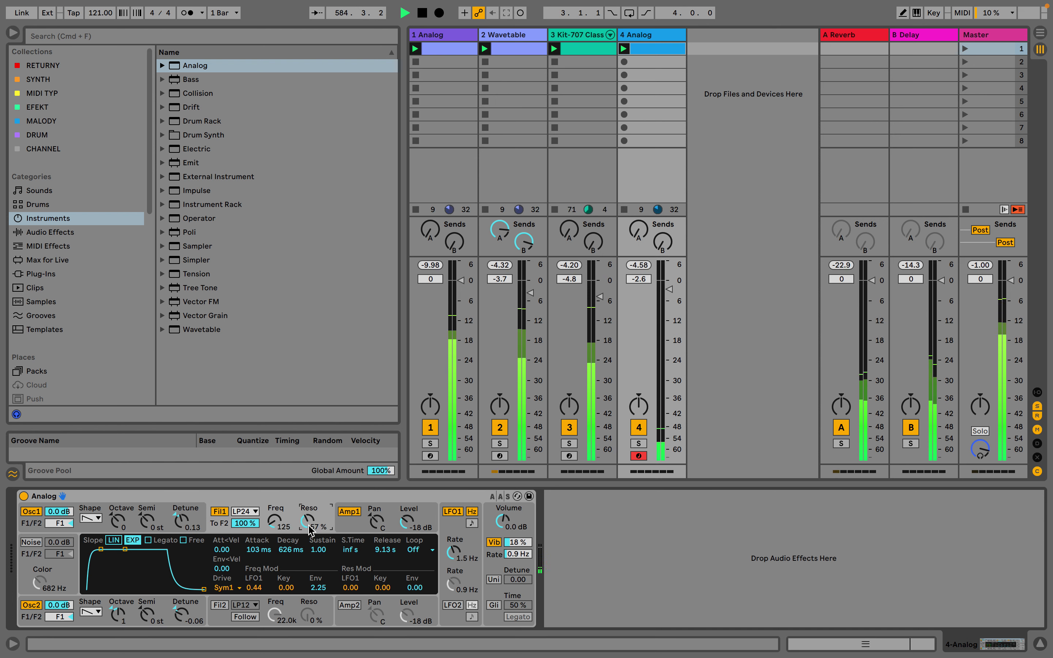
Raise the fourth track's send to the reverb return slightly and add an EQ Eight after its Analog instrument
left_click_drag(648, 241, 646, 238)
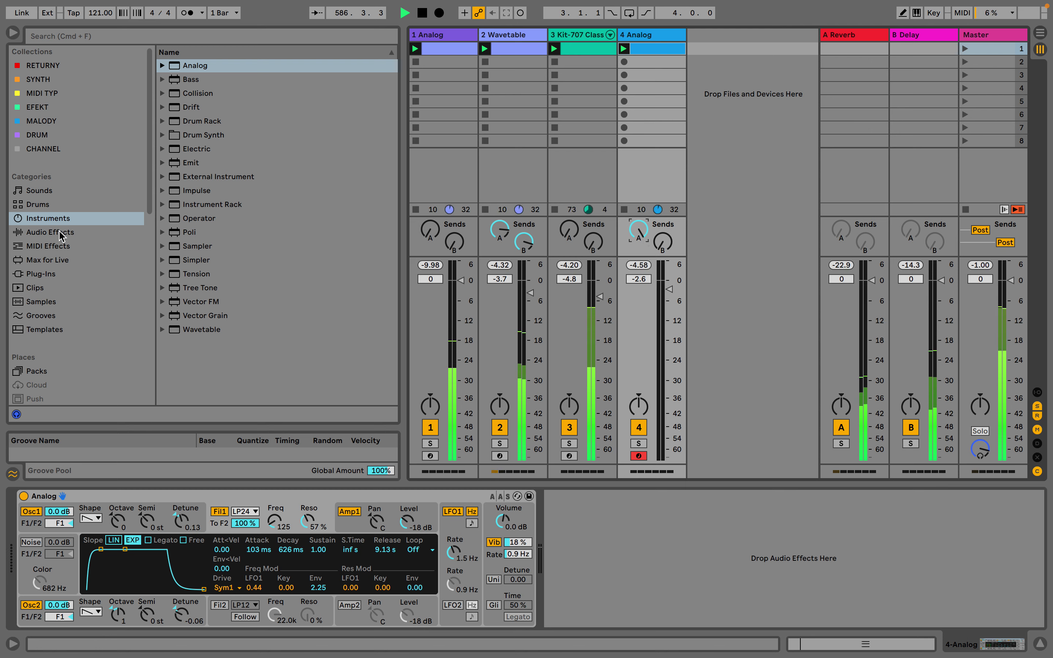
left_click(61, 234)
left_click(162, 107)
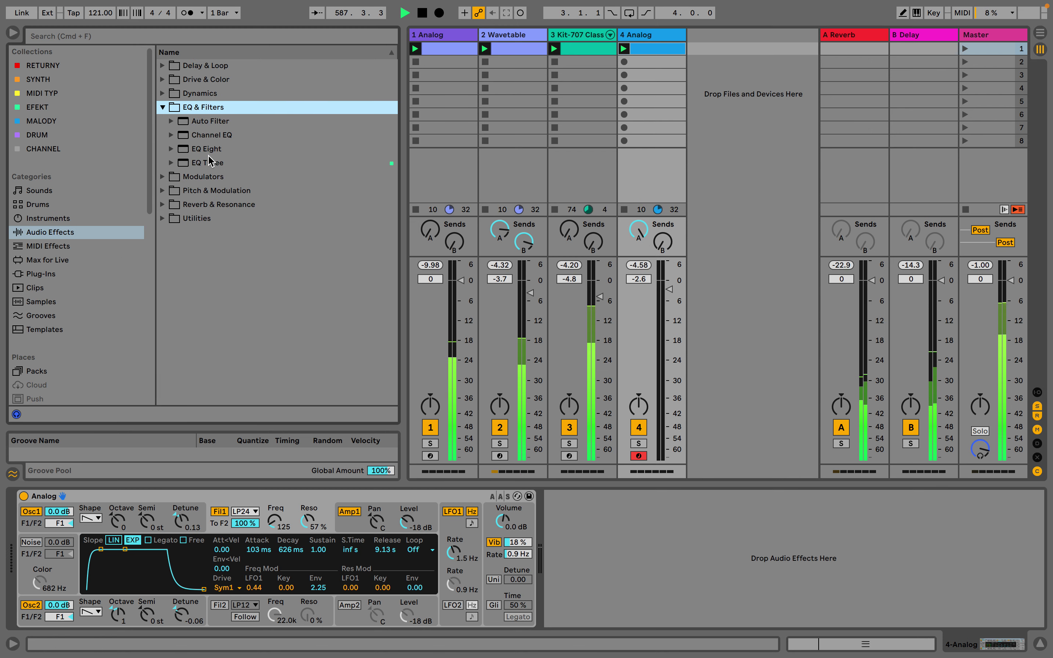
left_click_drag(207, 150, 570, 540)
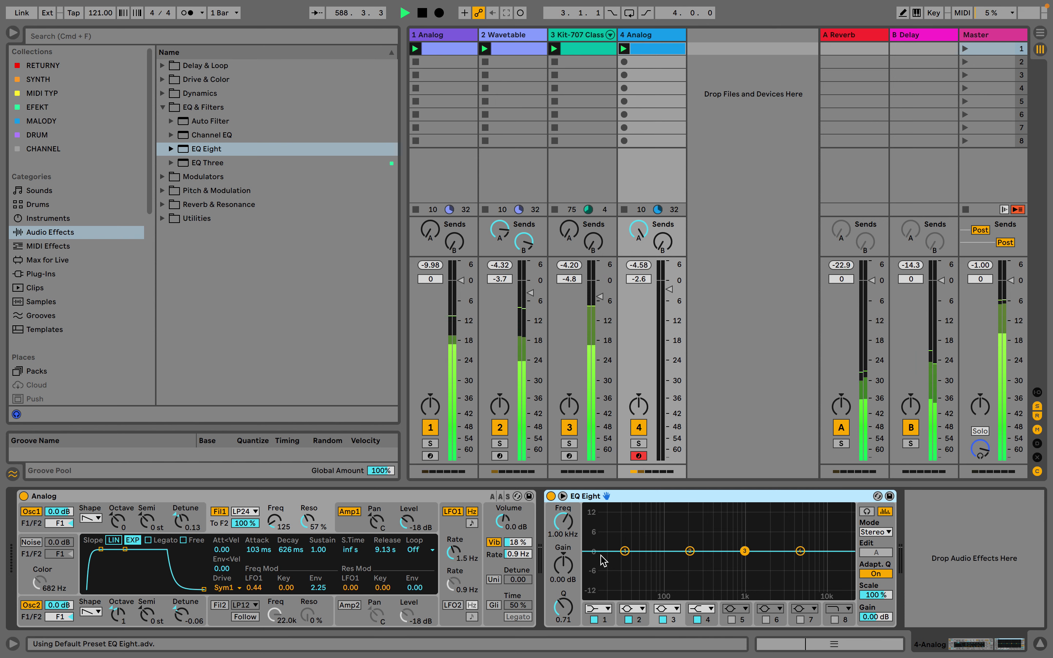
Set EQ Eight's first band to a steep low cut at 225 Hz and raise the fourth track's reverb send slightly
left_click(603, 608)
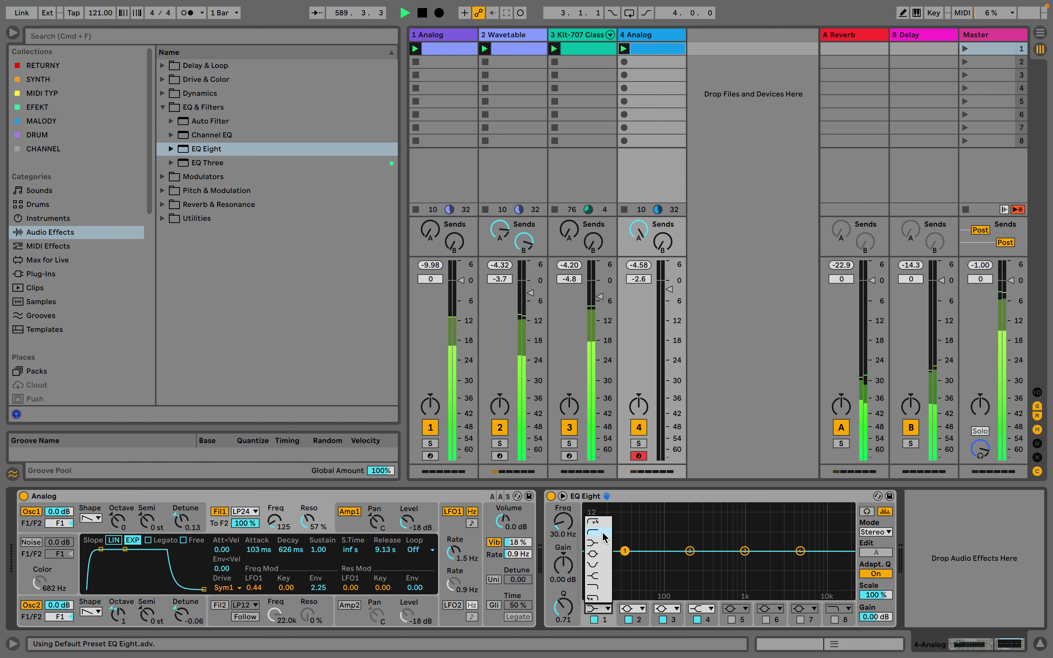
left_click(605, 526)
left_click_drag(563, 522, 563, 492)
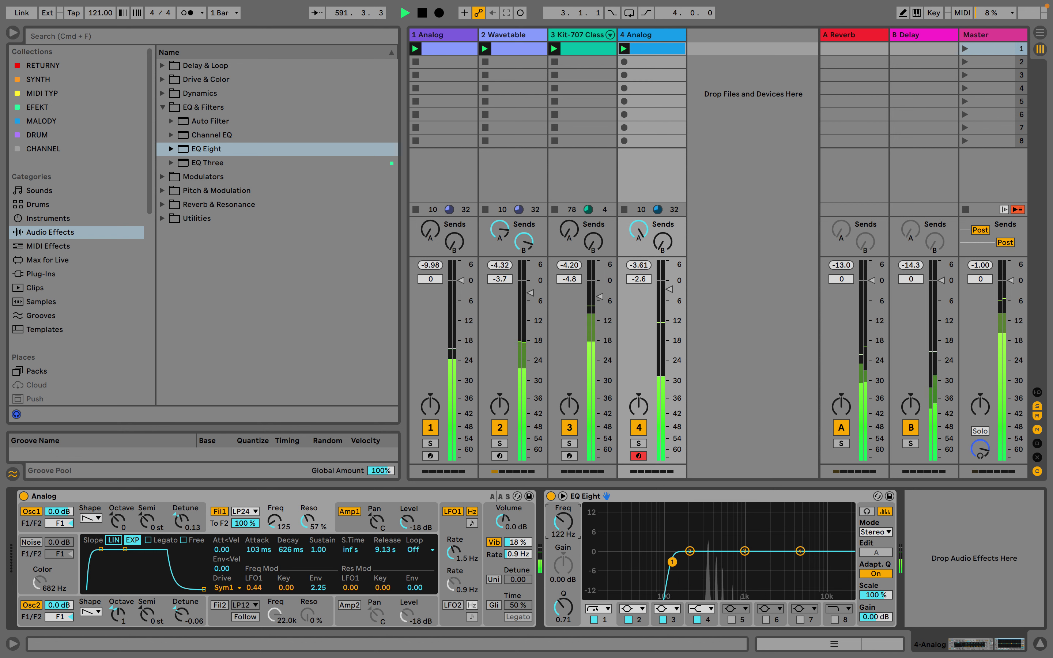
left_click_drag(639, 241, 638, 244)
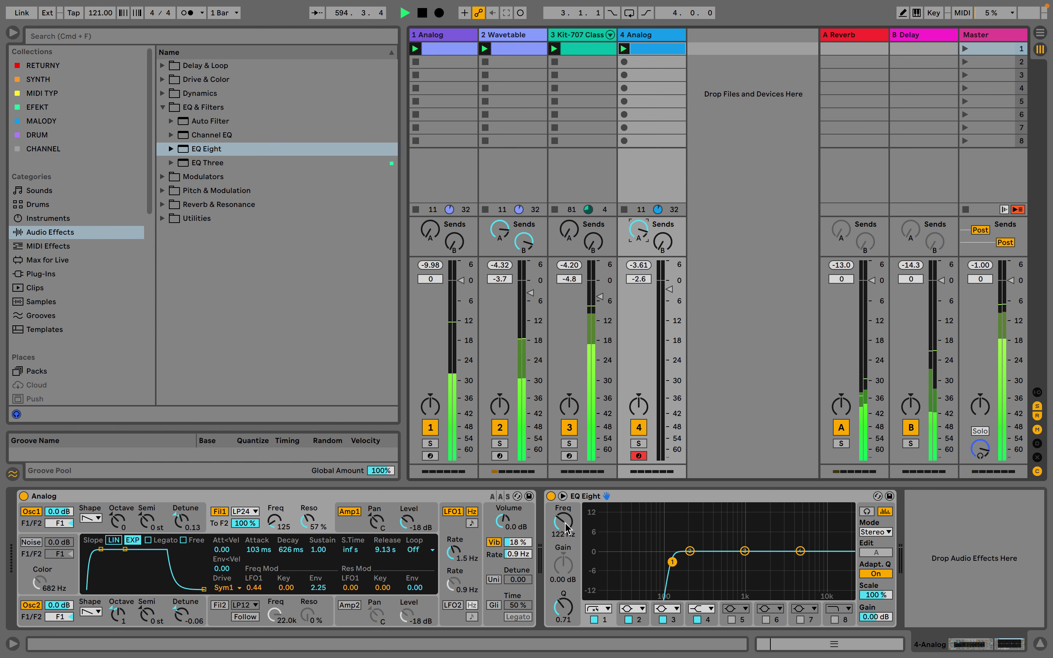
left_click_drag(567, 528, 567, 520)
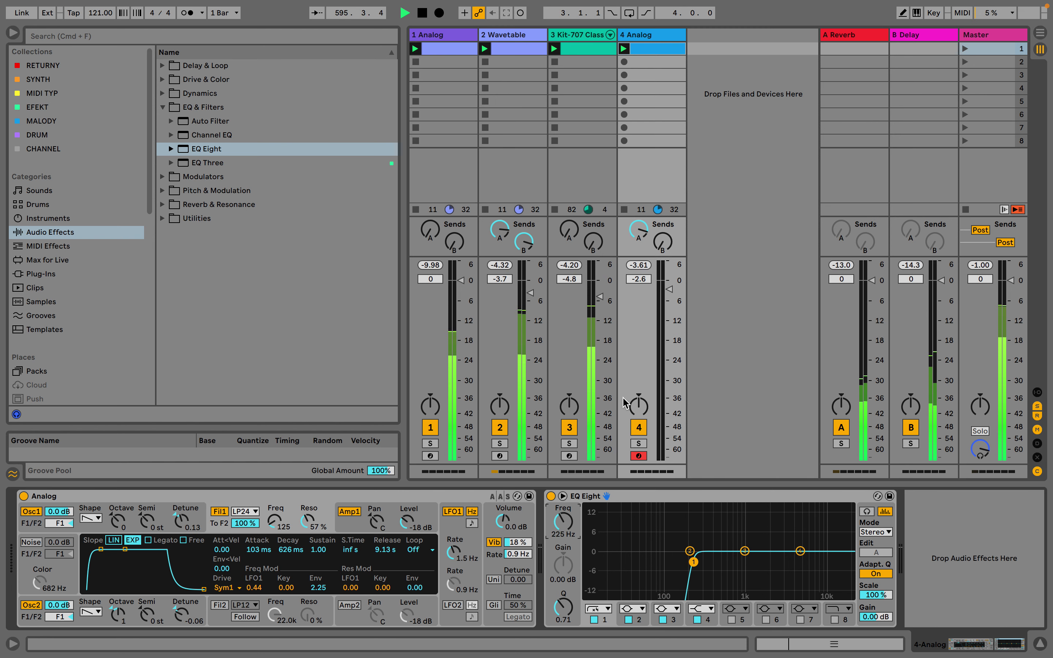
Set the amp envelope's attack to 674 ms and lower the fourth track's volume to -10.7 dB
left_click(396, 519)
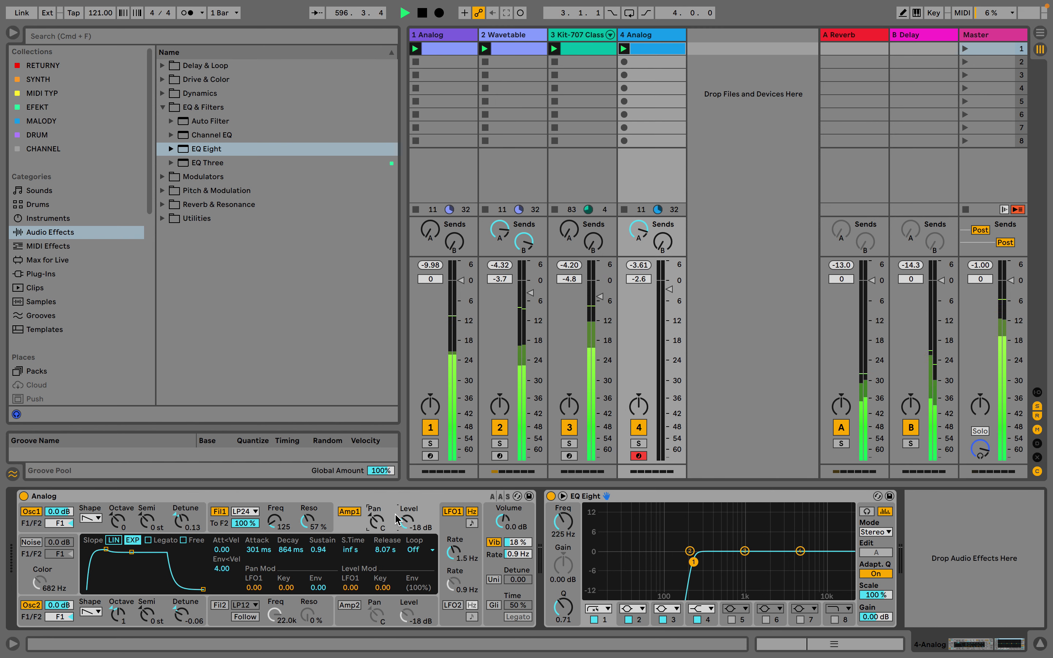
left_click_drag(260, 549, 259, 544)
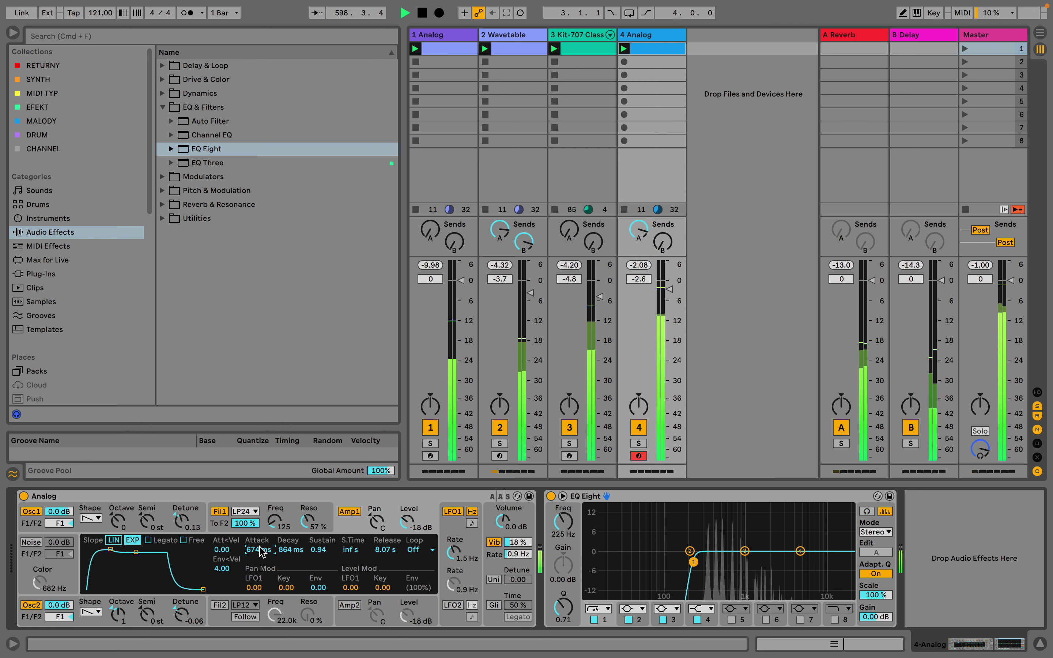
left_click(672, 293)
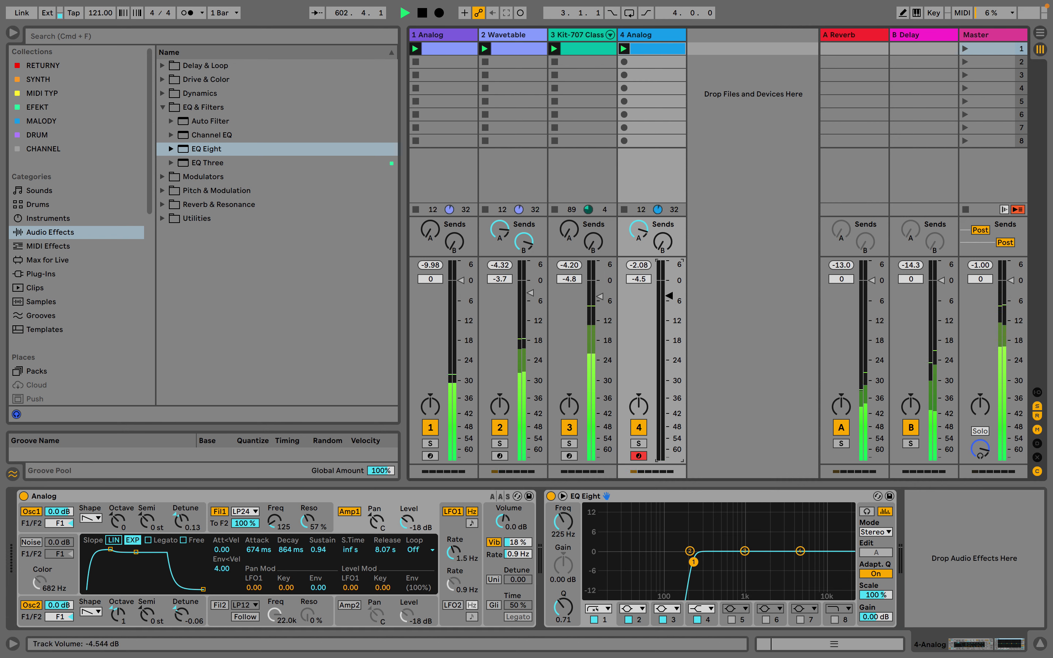
left_click_drag(669, 296, 669, 302)
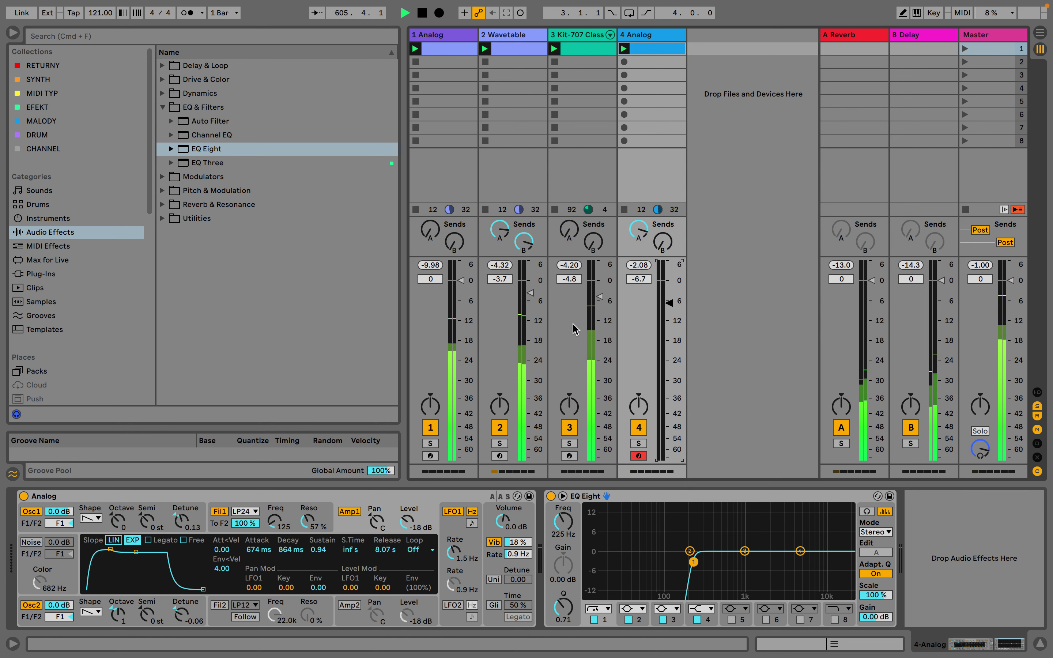
left_click_drag(669, 303, 669, 316)
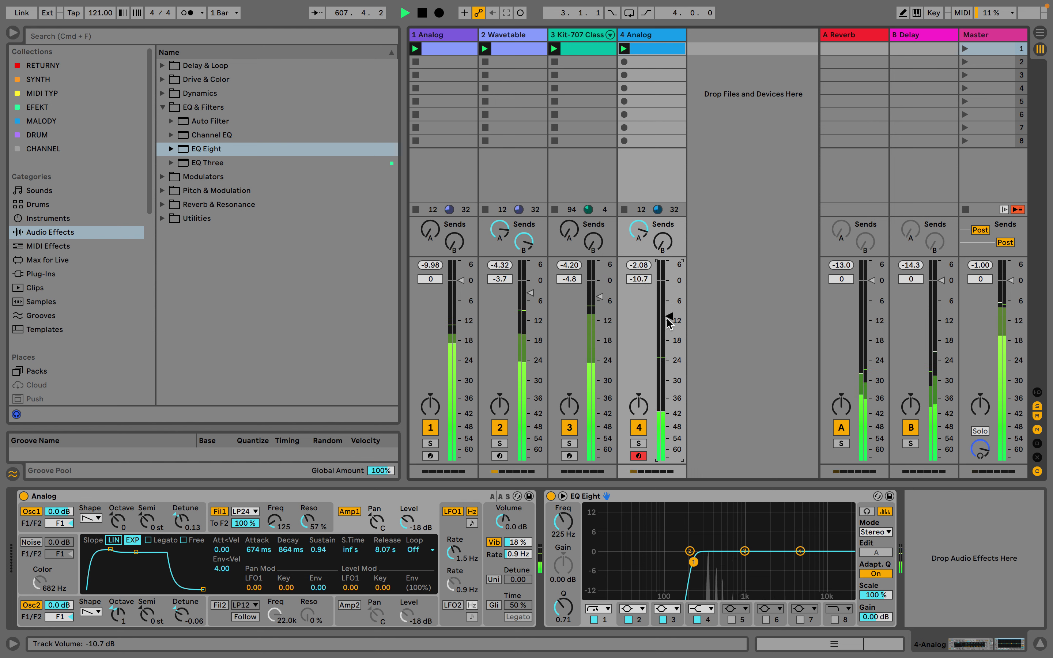
Set Filter 1's envelope release to 15.0 s and its LFO 1 frequency modulation to 0.72
left_click(330, 519)
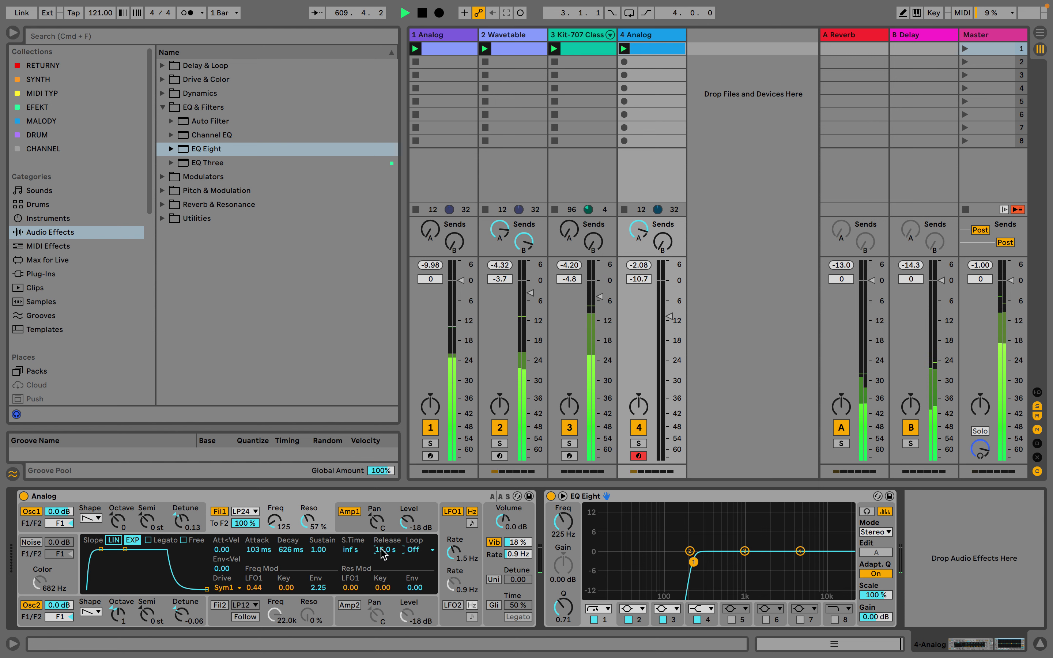
left_click(396, 525)
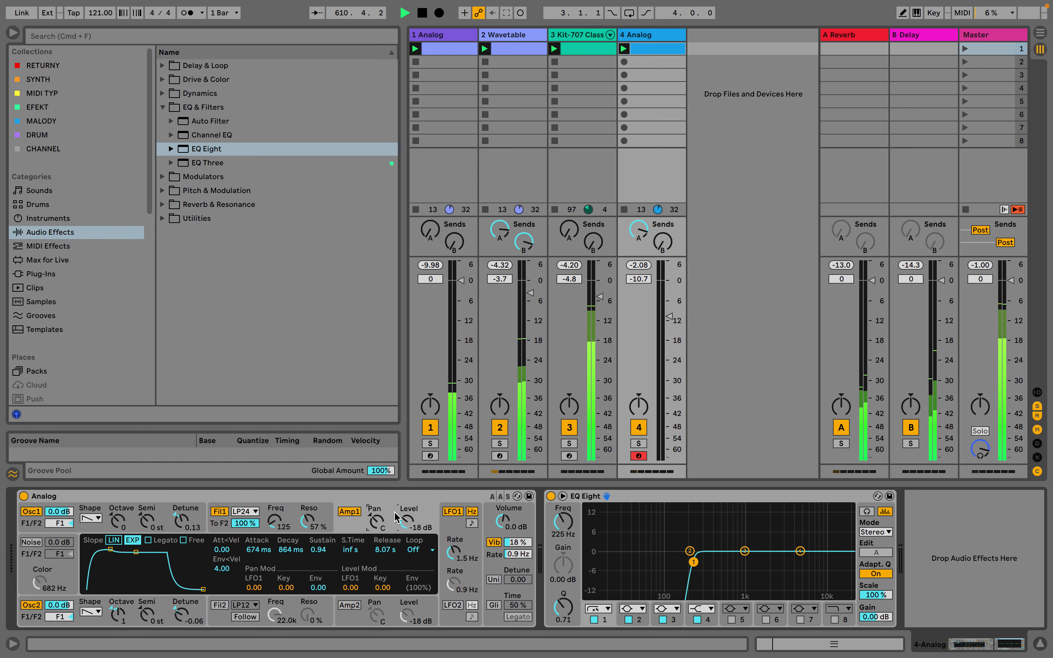
left_click(296, 523)
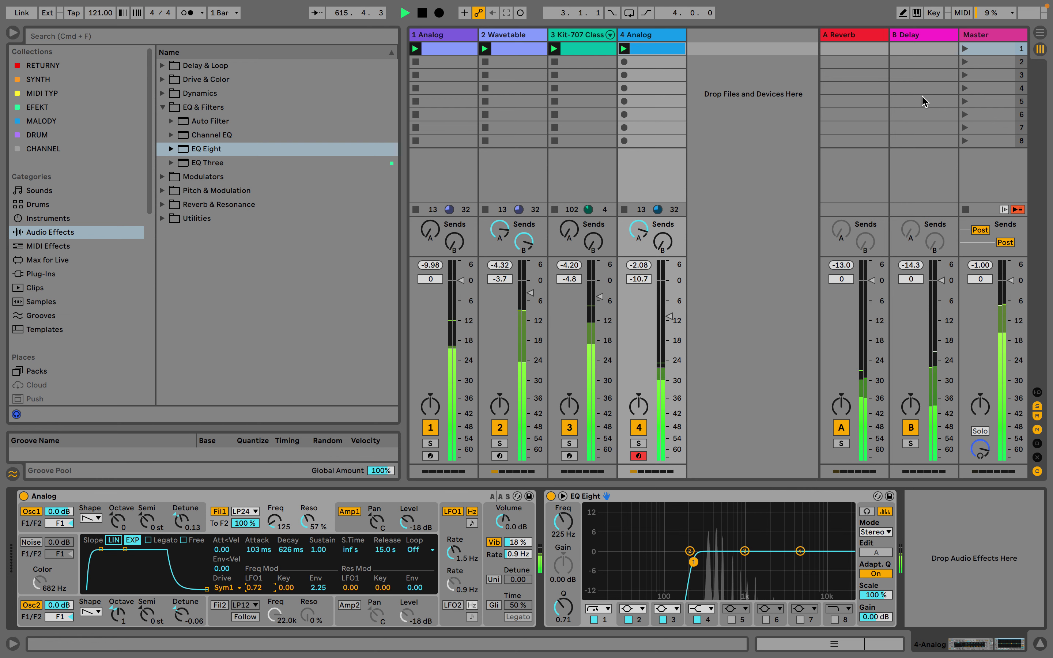
Open the fourth track's clip and copy the chord's C4 note one octave up to C5
double_click(652, 51)
left_click_drag(781, 312, 709, 362)
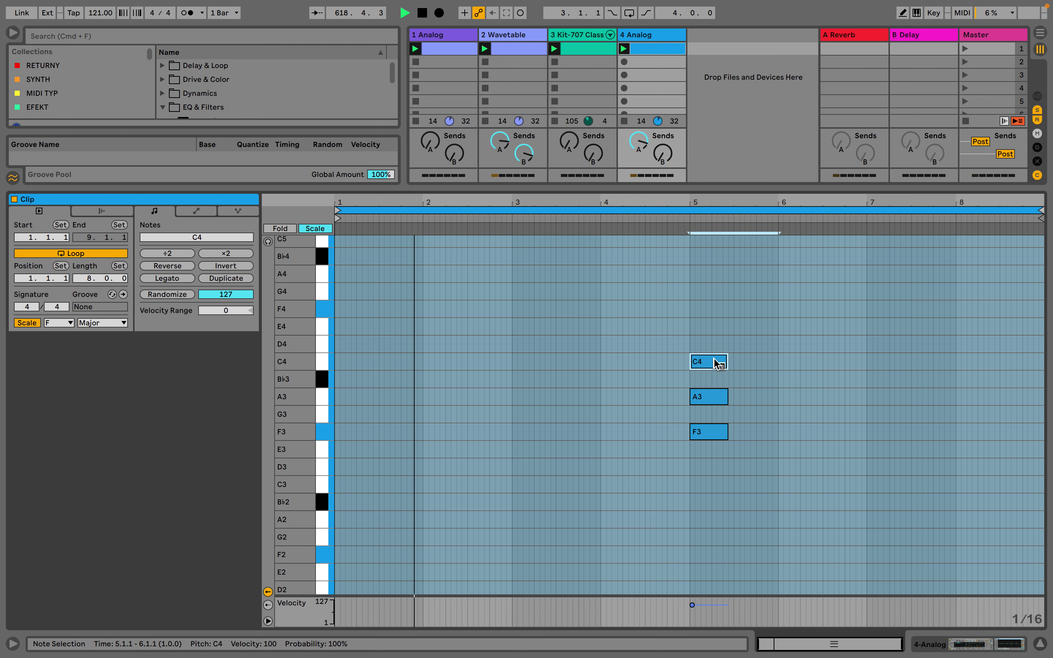
right_click(716, 362)
key("Escape")
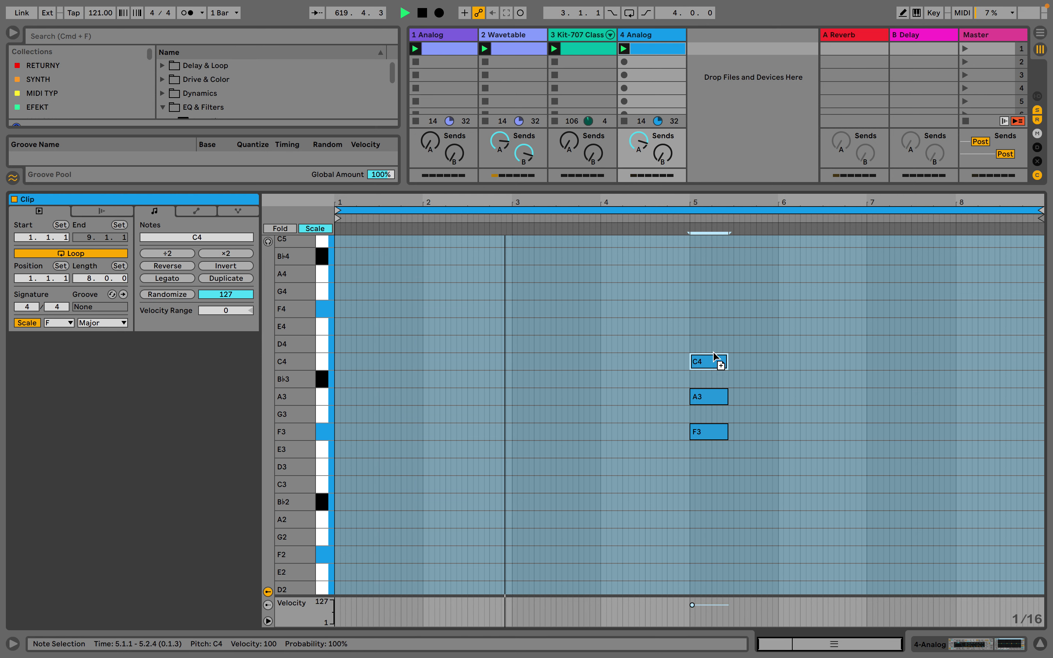
left_click_drag(716, 365, 717, 300)
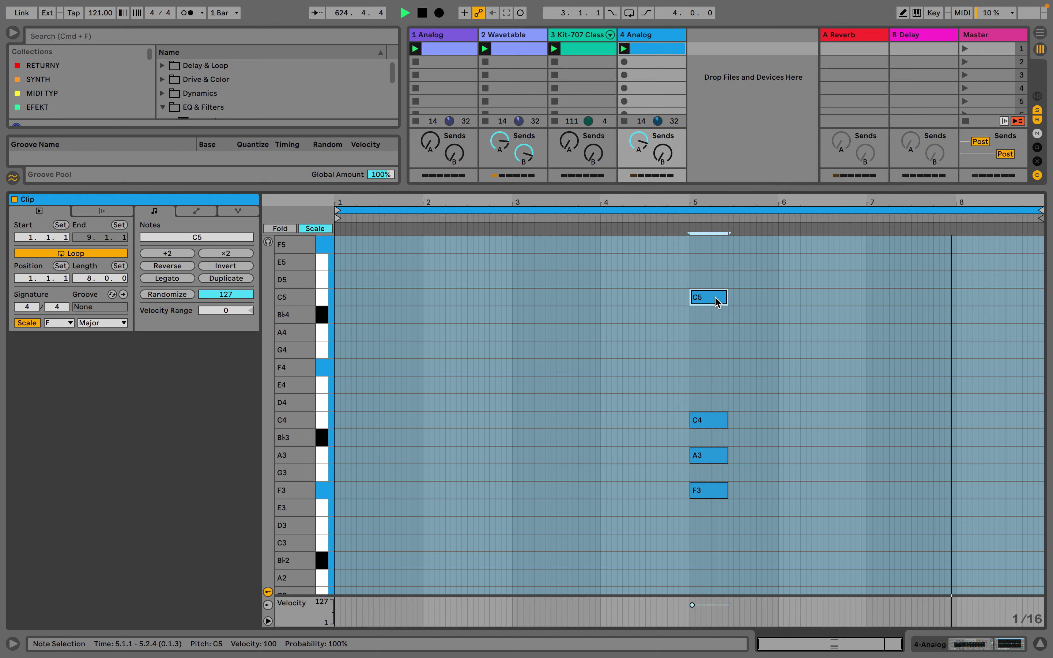
Stagger the chord's note starts by moving C5 to 4.4.4, C4 to 5.1.2 and F3 to 5.1.3
left_click_drag(718, 301, 713, 300)
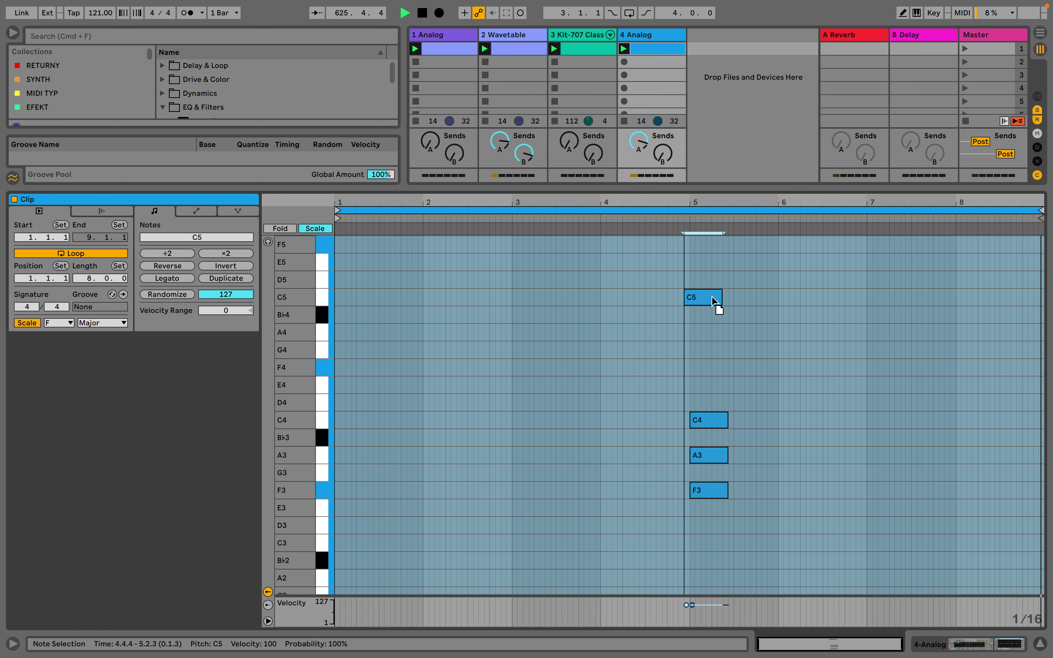
left_click(710, 420)
left_click_drag(703, 421, 710, 420)
left_click(706, 488)
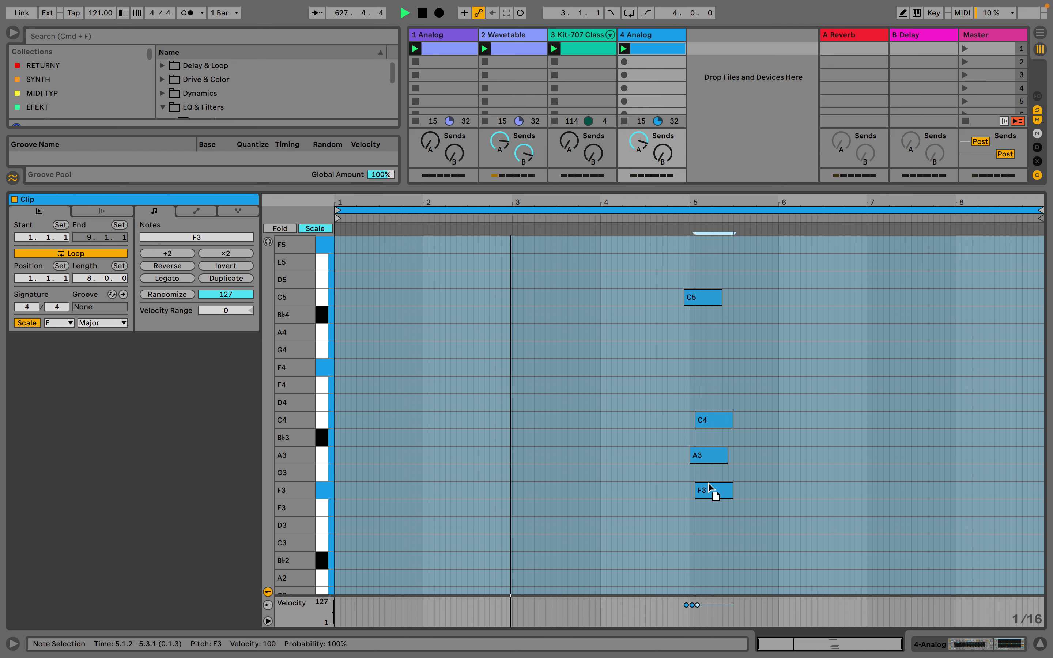
left_click_drag(707, 489, 714, 487)
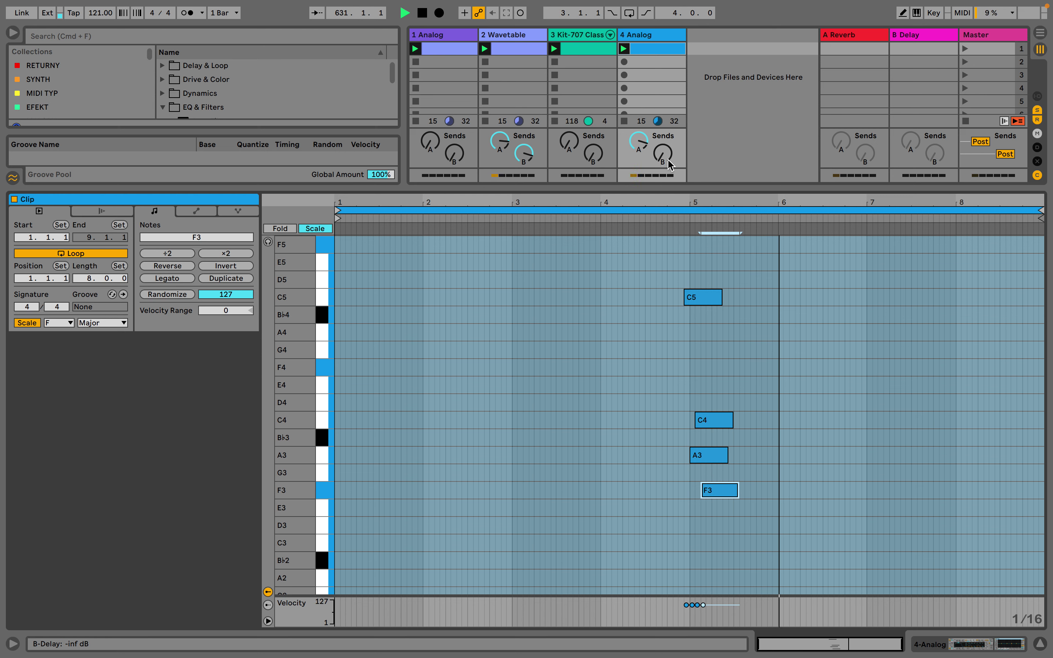
Widen the note grid to 1/4 and draw a one-beat A4 note with velocity 71 at 4.4.1, just before the chord
left_click(721, 268)
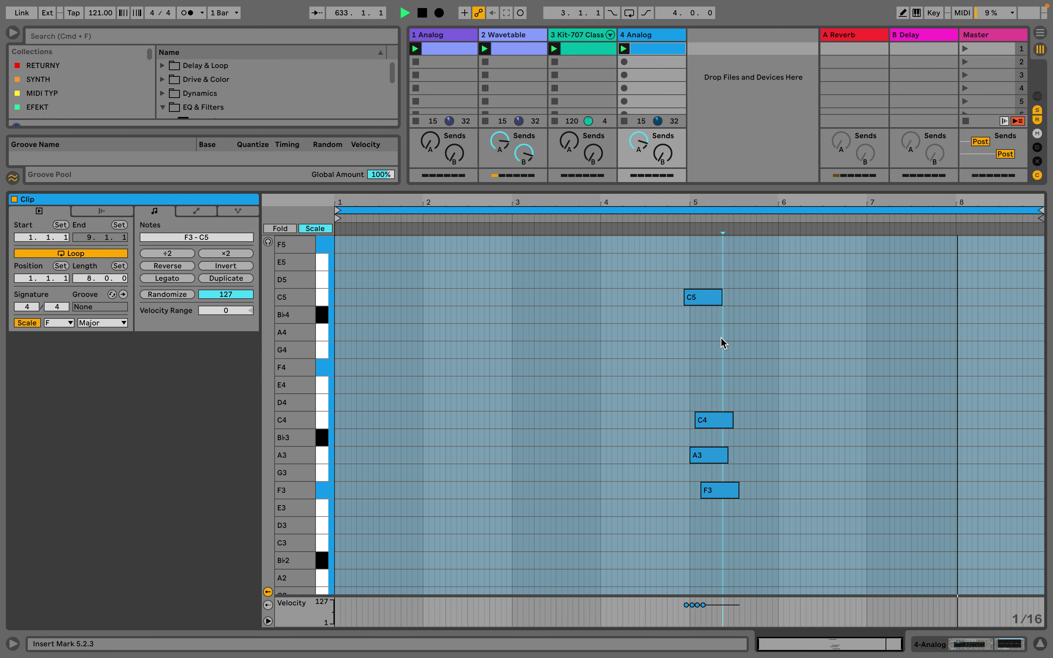
key("b")
key("super+2")
key("super+2")
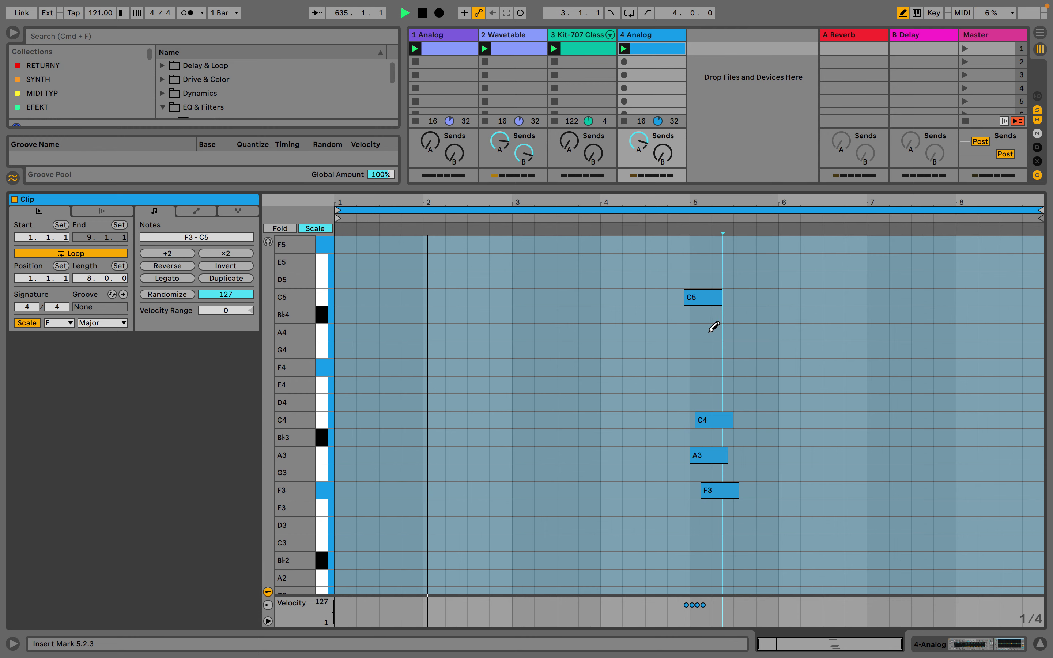
left_click(688, 333)
left_click_drag(689, 334, 682, 333)
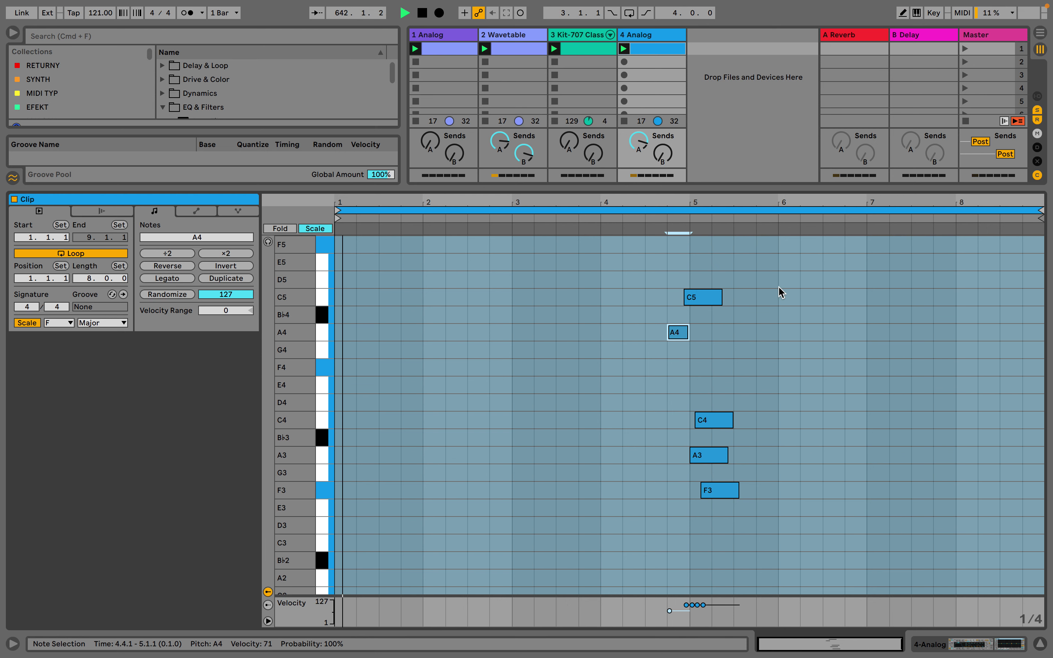
Duplicate the whole chord so the copy starts at 6.4.1, and transpose it up four scale steps to span C4 to G5
left_click_drag(866, 264, 646, 528)
key("super+d")
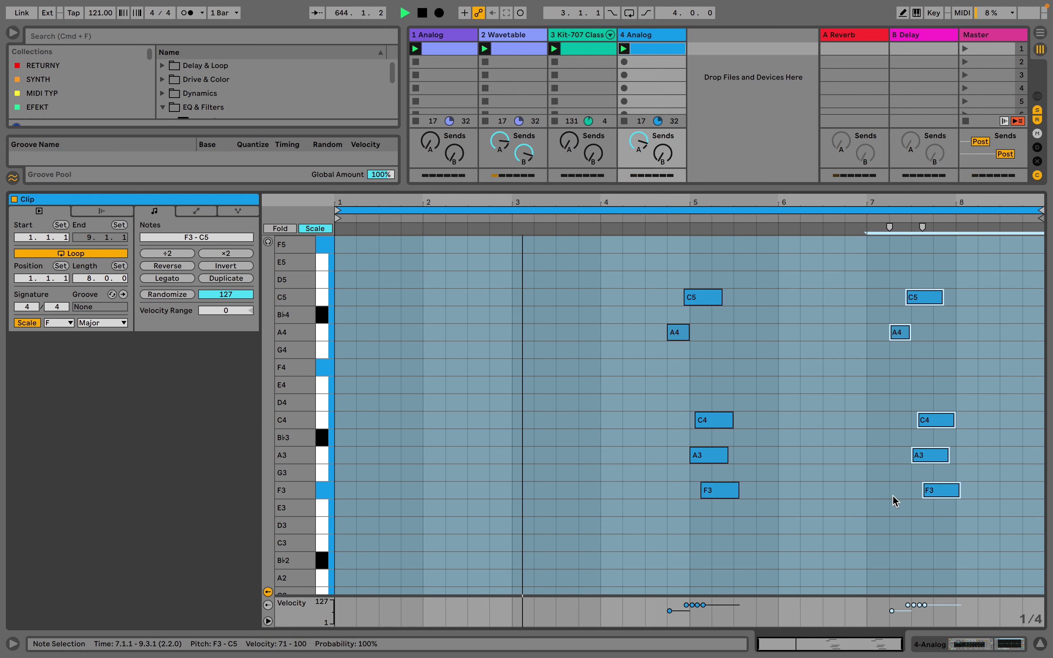
key("Left")
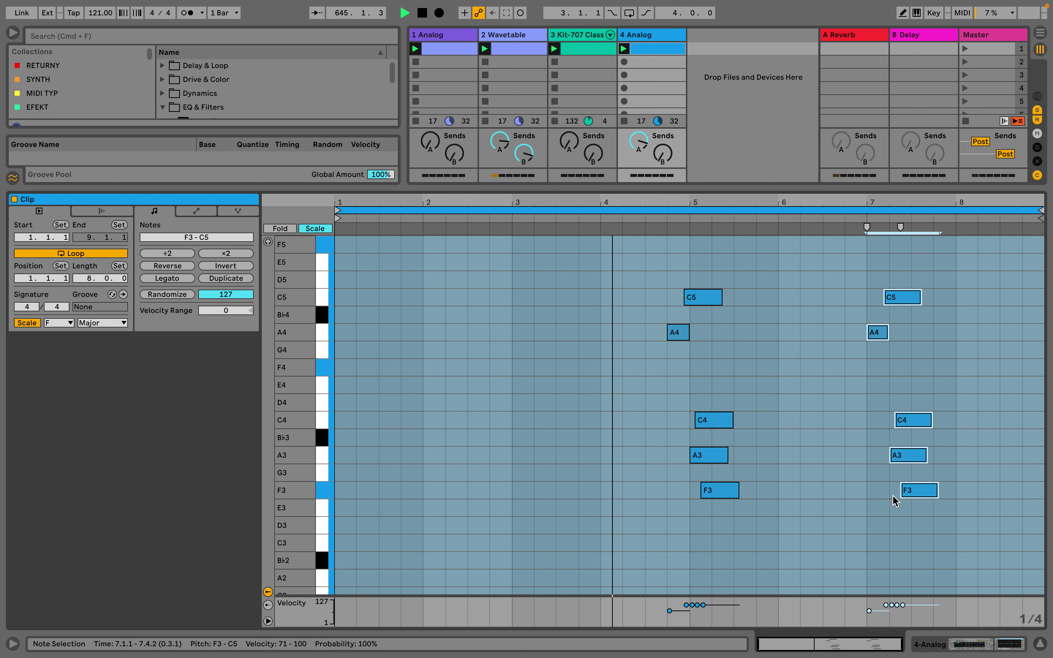
key("Left")
key("Up")
key("Up")
key("Up")
key("Up")
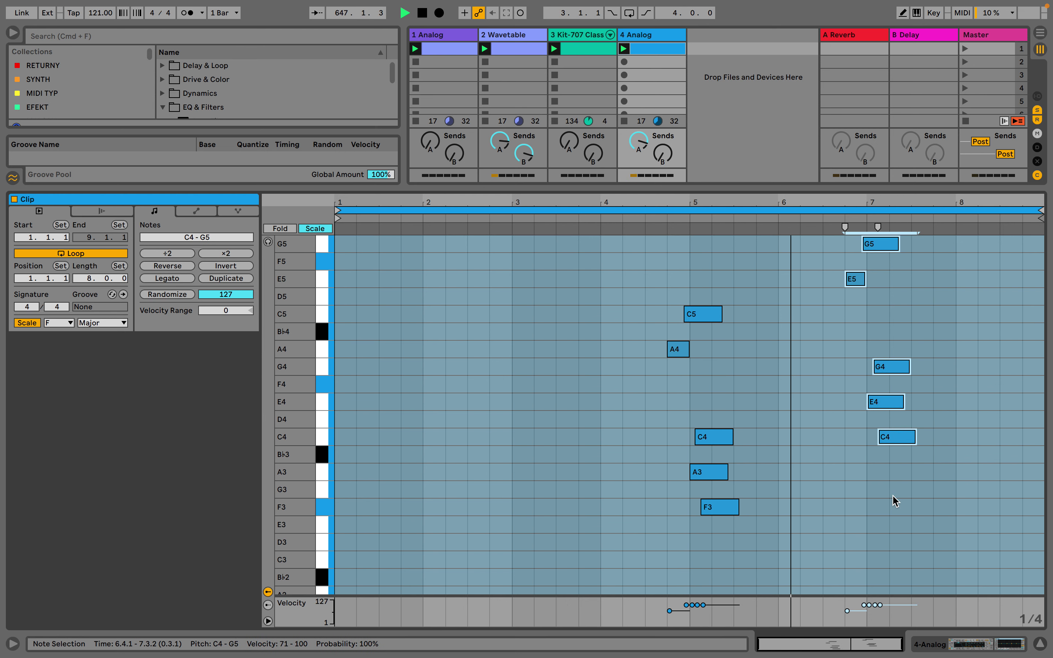
Lower the E5 and G5 notes of the second chord by two octaves to E3 and G3
scroll(894, 498, "up", 1)
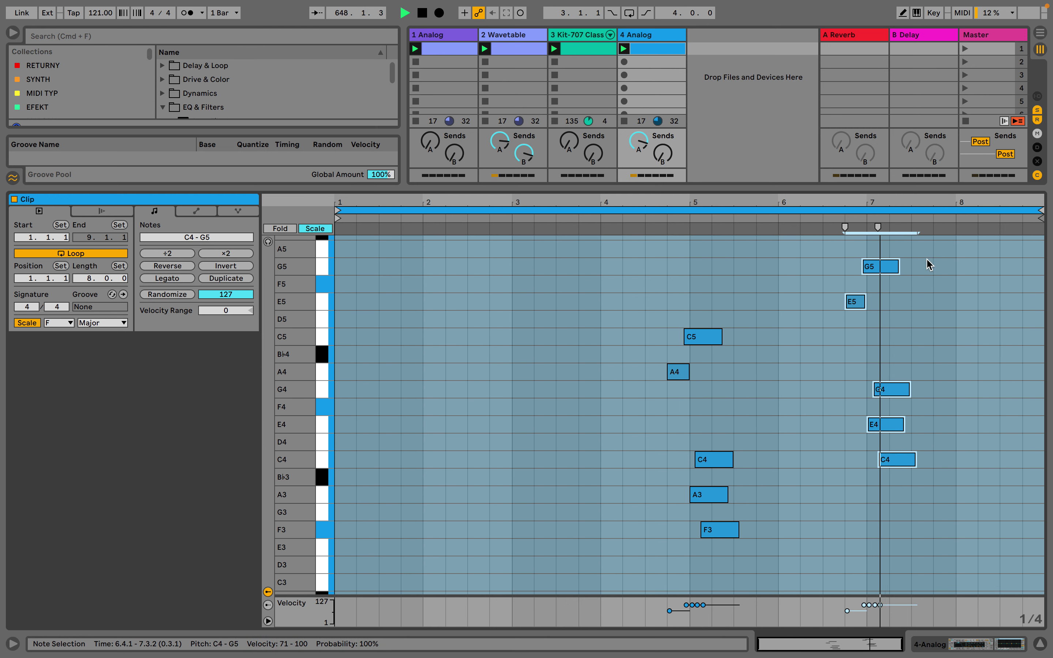
left_click_drag(927, 256, 844, 322)
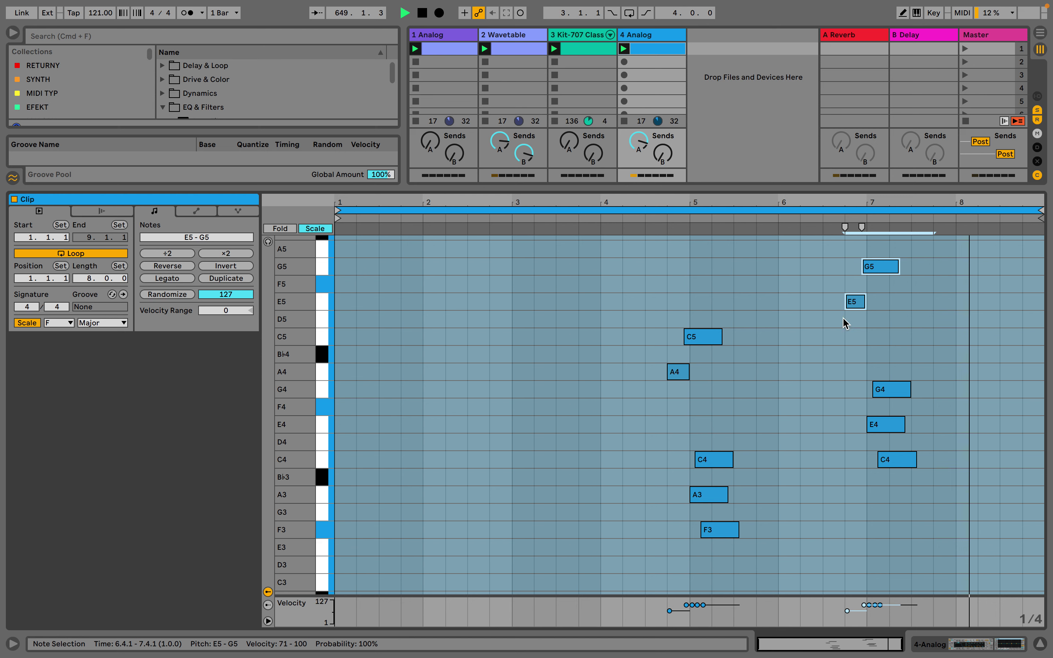
key("shift+Down")
key("shift+Down")
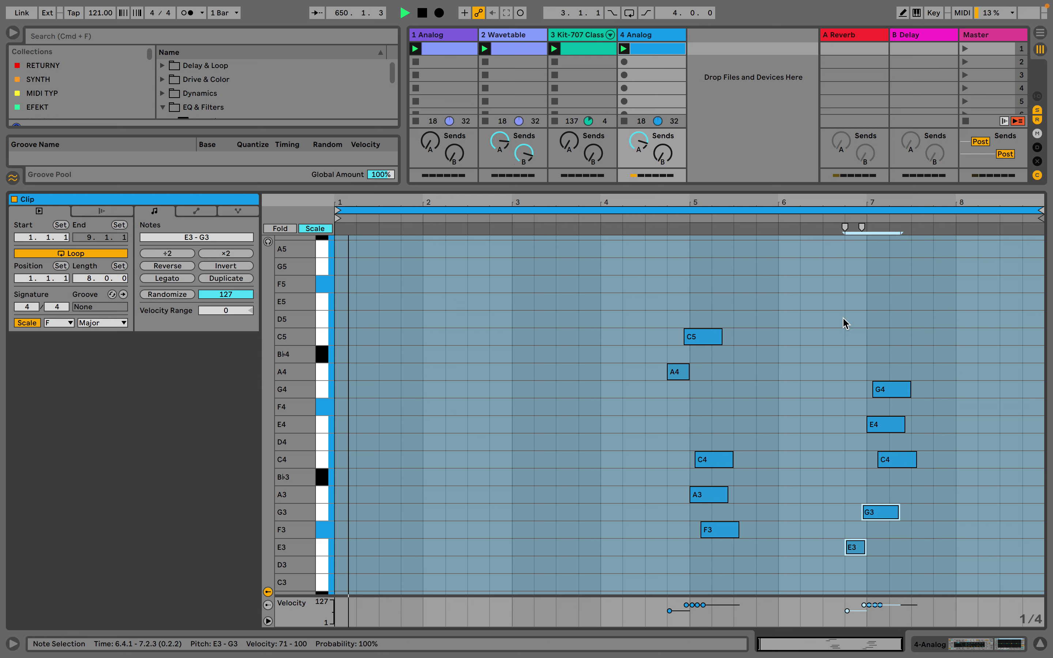
Lower the second chord's velocities to 41 for E3 and 57 for the rest, and shift G3, C4 and E4 earlier
left_click_drag(925, 325, 854, 575)
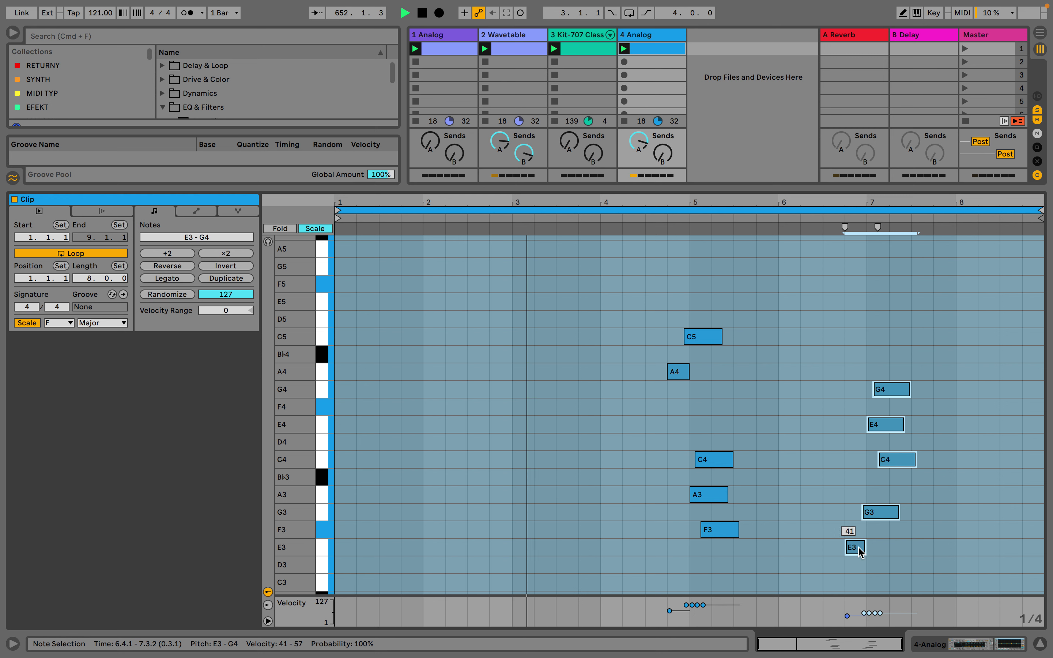
left_click(909, 534)
left_click_drag(891, 511, 873, 512)
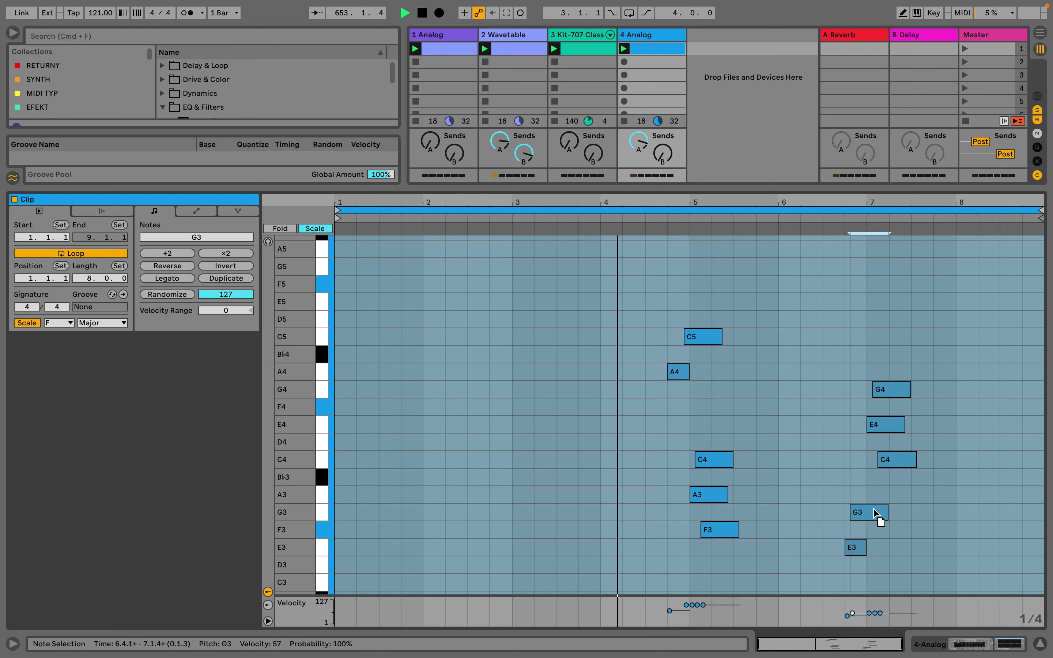
left_click_drag(892, 462, 874, 434)
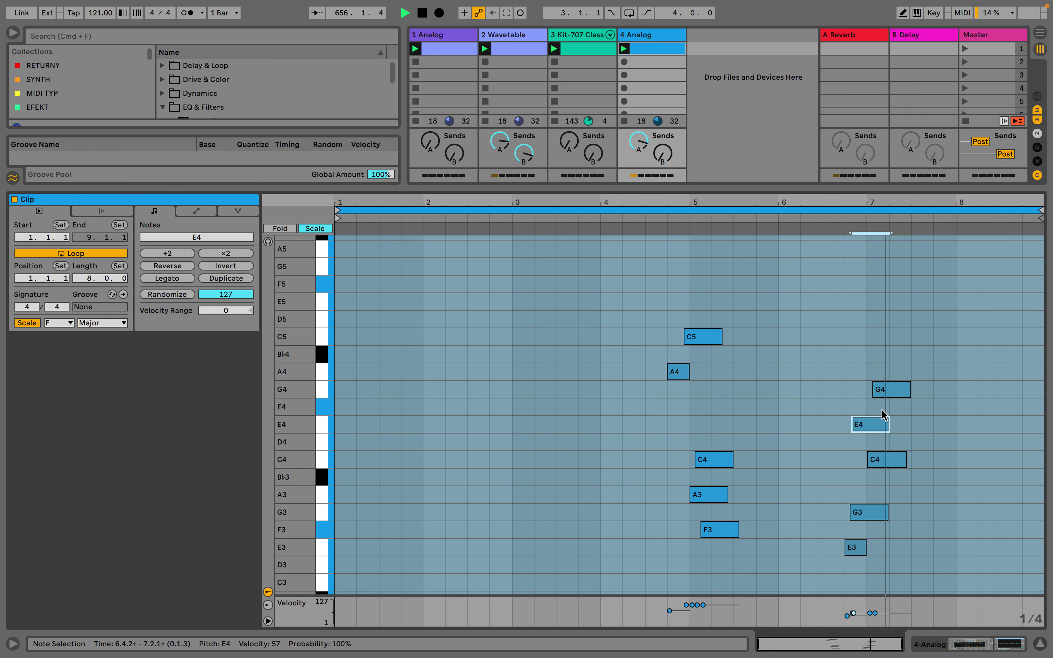
left_click(887, 394)
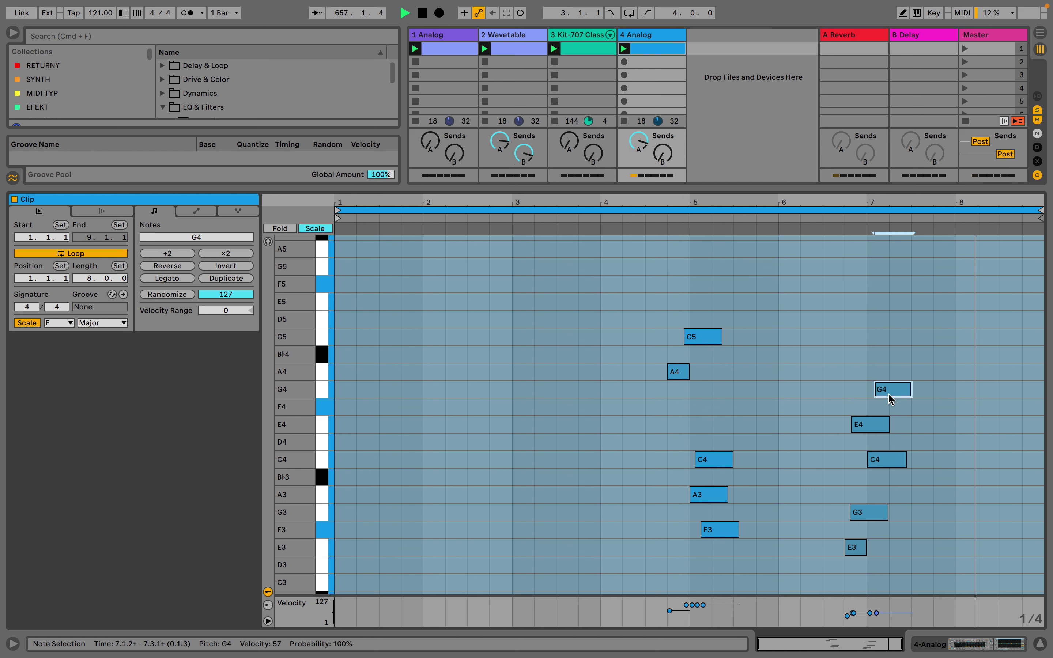
Activate the Utility on the Master track and enable its Bass Mono at 196 Hz
left_click(664, 41)
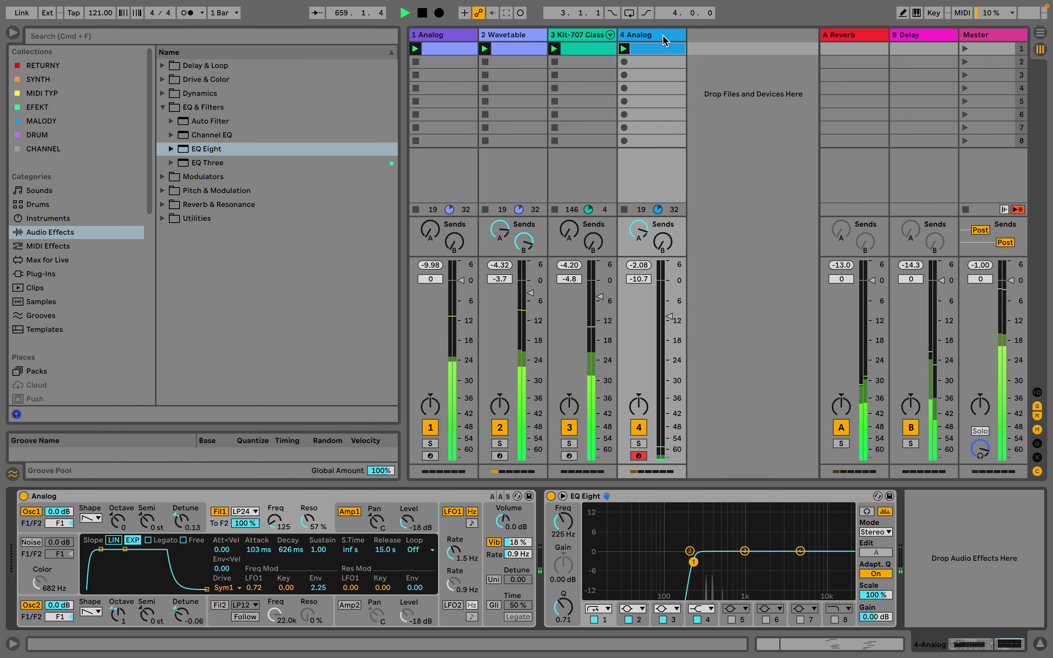
left_click(1005, 38)
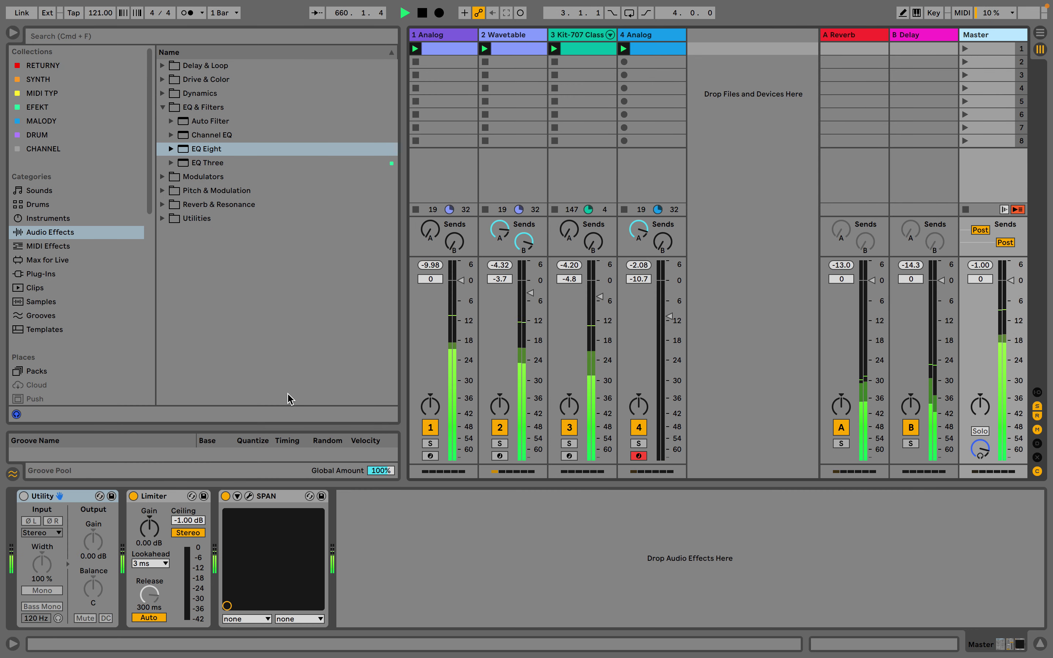
left_click(23, 496)
left_click(34, 608)
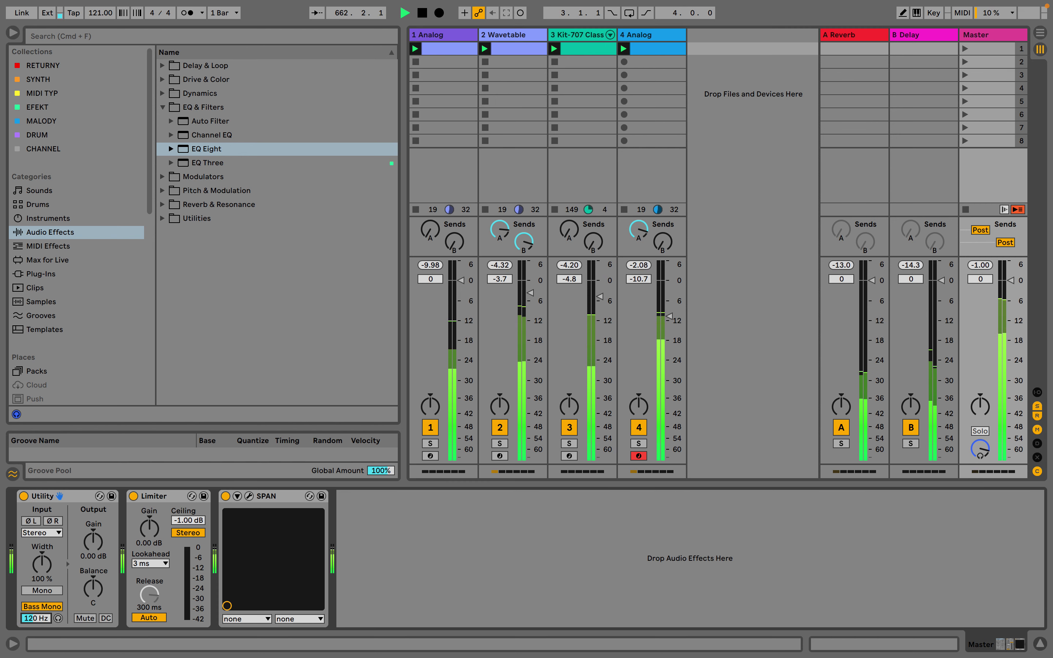
left_click_drag(37, 618, 36, 610)
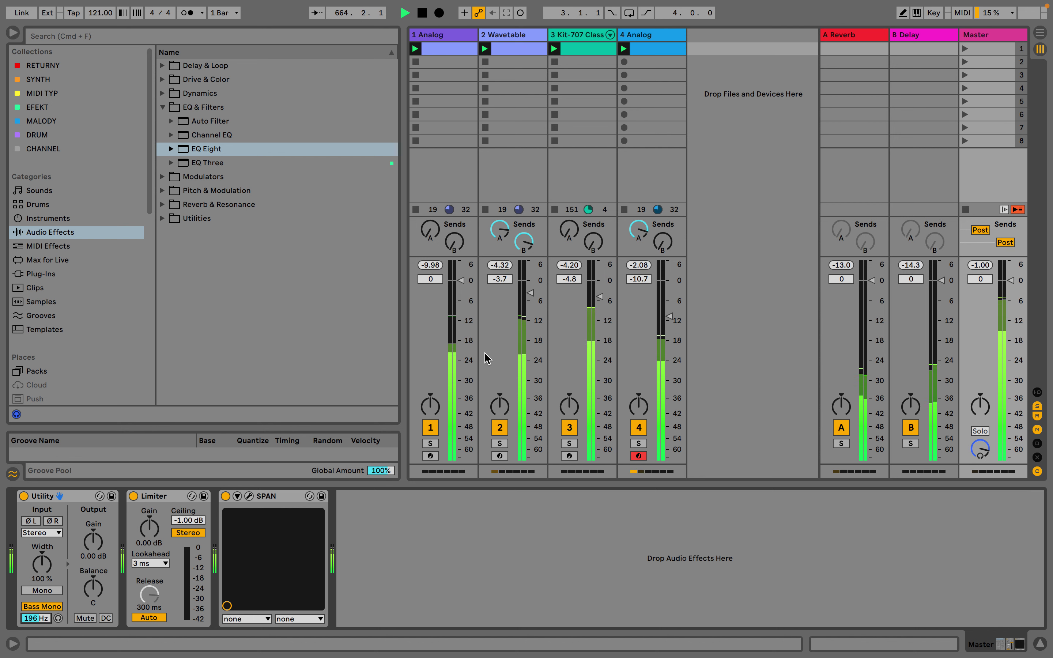
Raise the 4 Analog track's Reverb send and bring its Delay send up to about -1.3 dB
left_click_drag(639, 231, 639, 224)
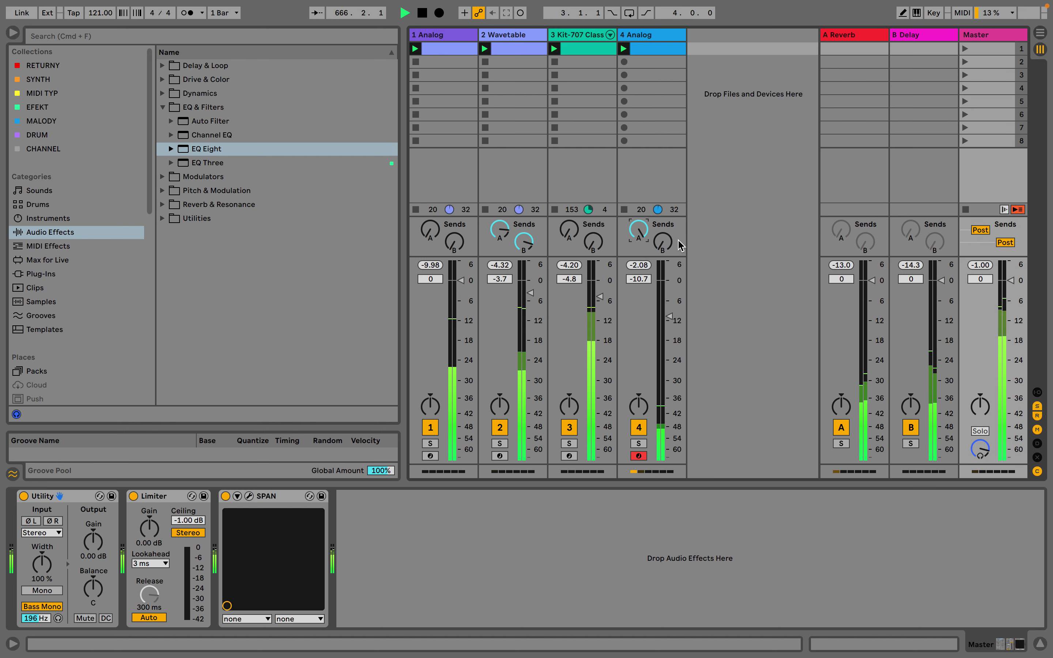
left_click_drag(663, 242, 662, 230)
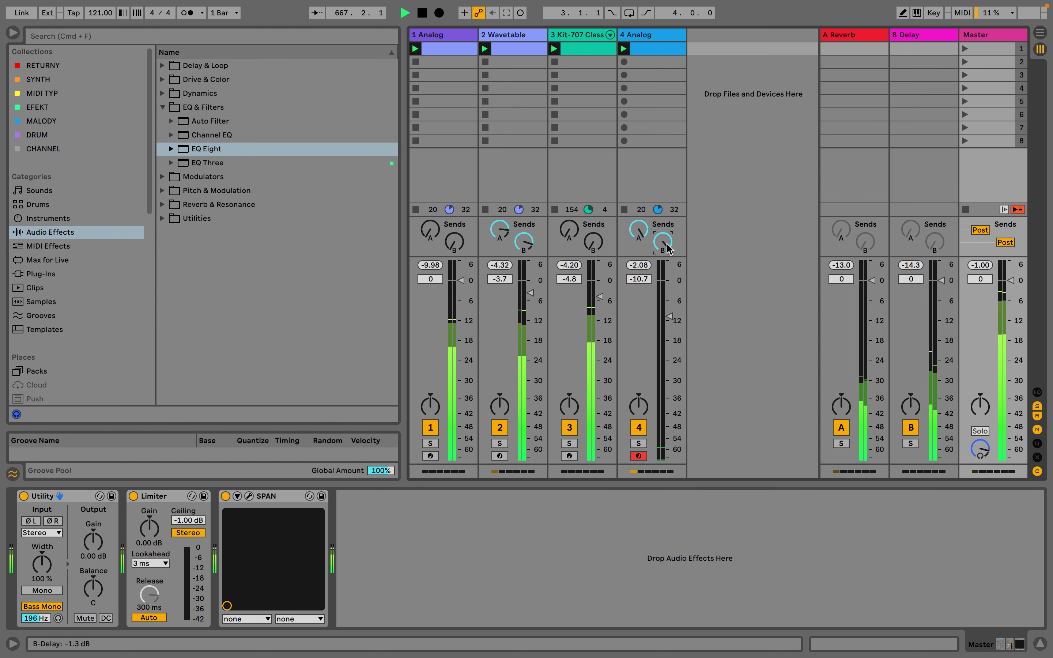
Check the Master spectrum in SPAN, and set band 3 of the 4 Analog track's EQ Eight to 495 Hz at -3.60 dB
left_click(998, 37)
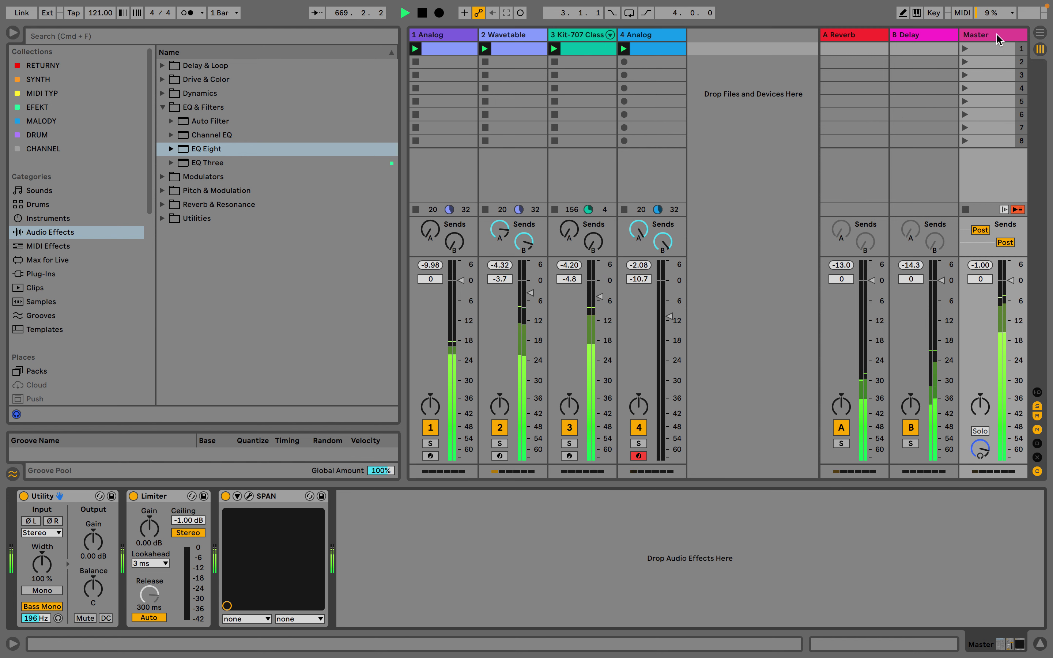
left_click(249, 496)
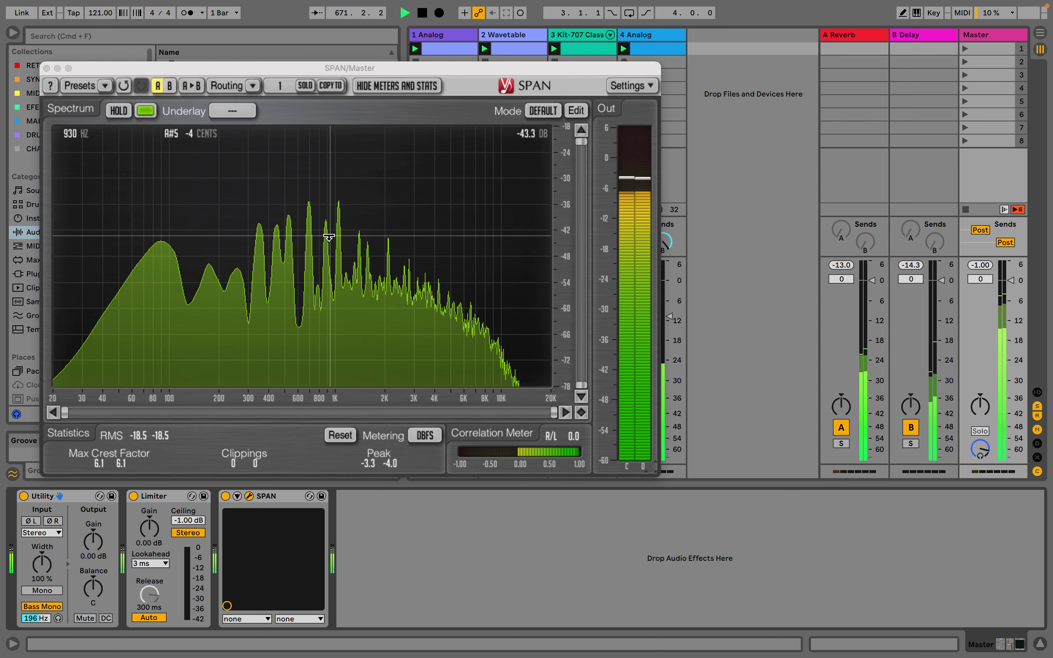
left_click(651, 35)
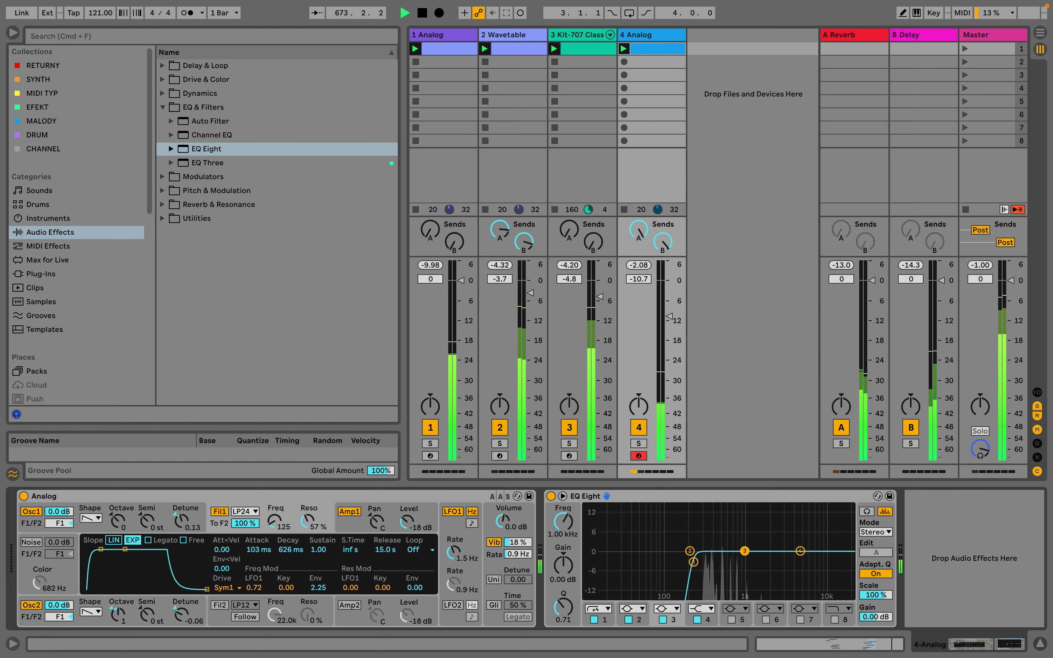
left_click_drag(745, 551, 720, 562)
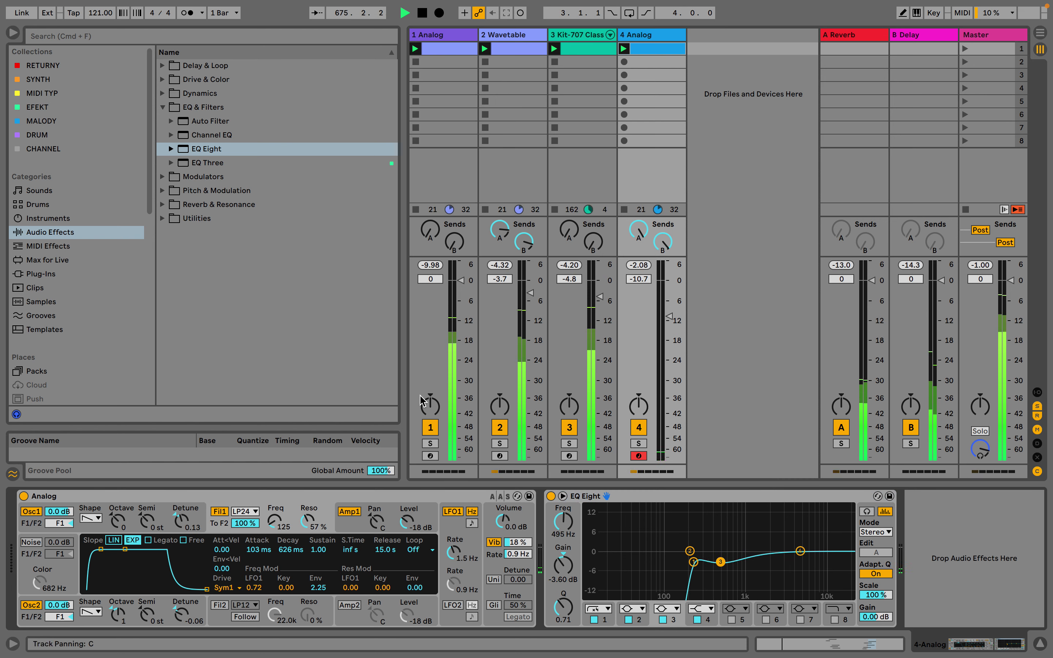
Turn the 4 Analog track's Delay send down slightly and look over the notes in its MIDI clip
left_click(163, 107)
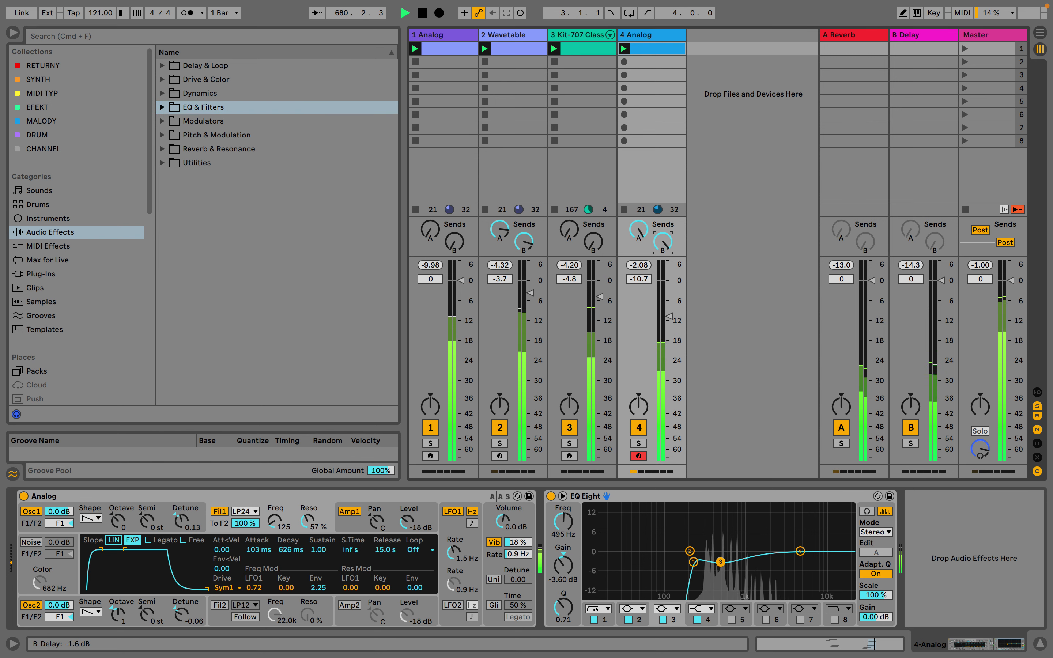
left_click(667, 247)
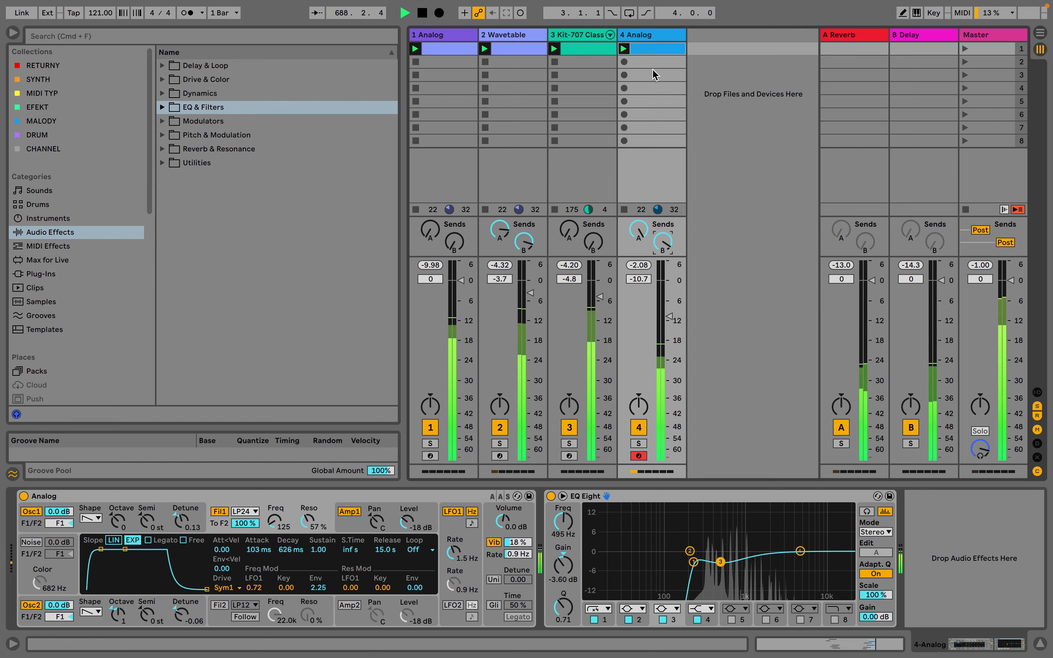
double_click(672, 42)
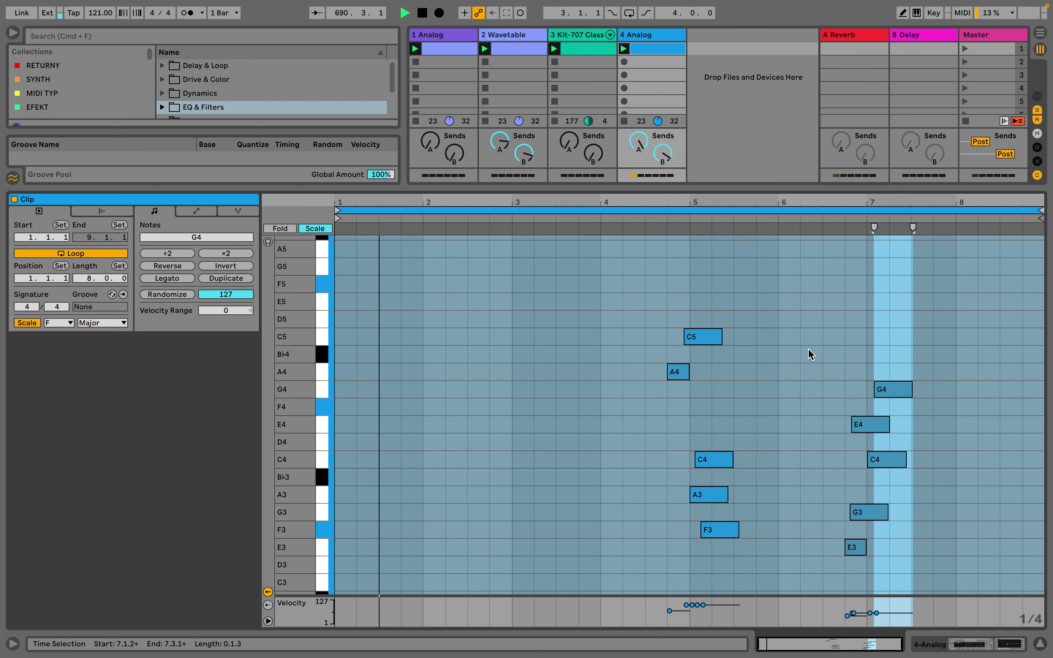
left_click(652, 38)
Reopen SPAN on the Master and insert the UADx Pultec MEQ-5 EQ between its Utility and Limiter
left_click(990, 104)
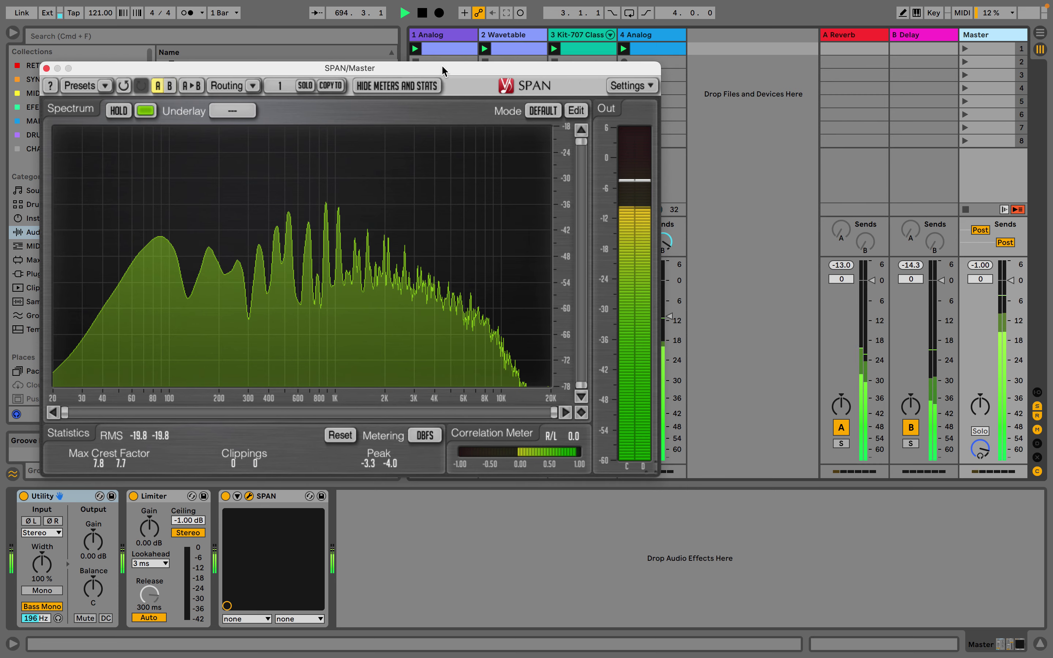
left_click_drag(442, 69, 671, 69)
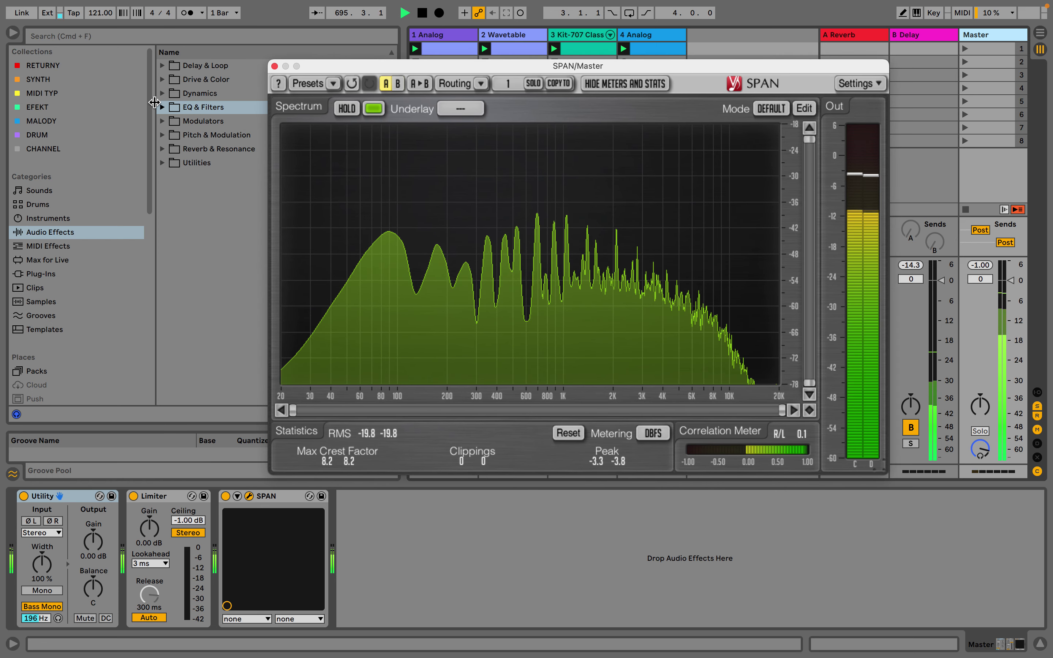
left_click(57, 273)
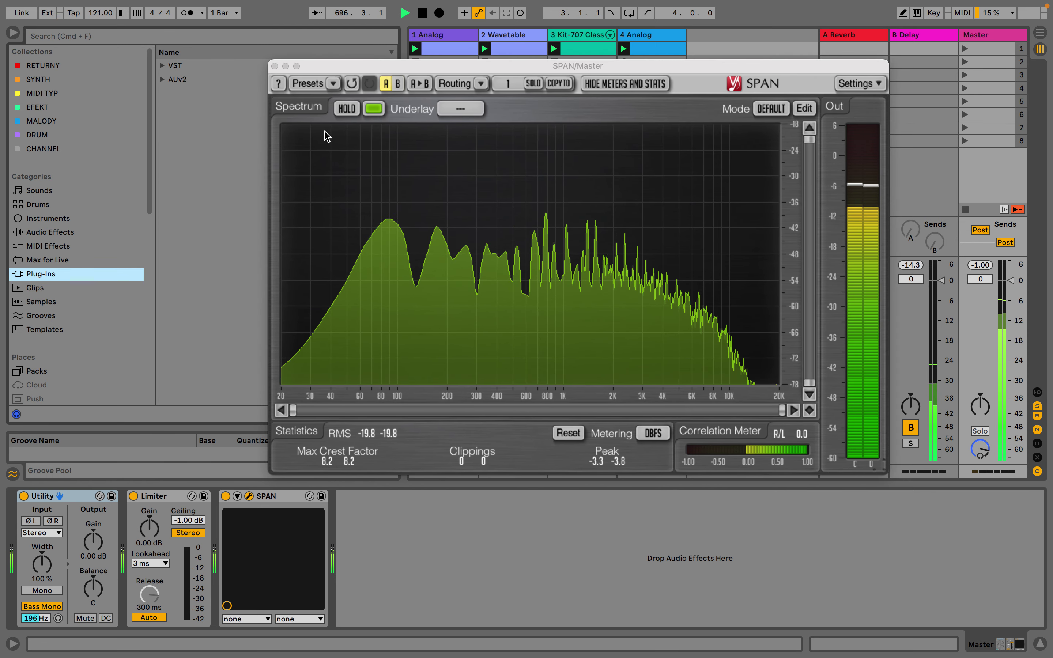
left_click_drag(402, 70, 495, 73)
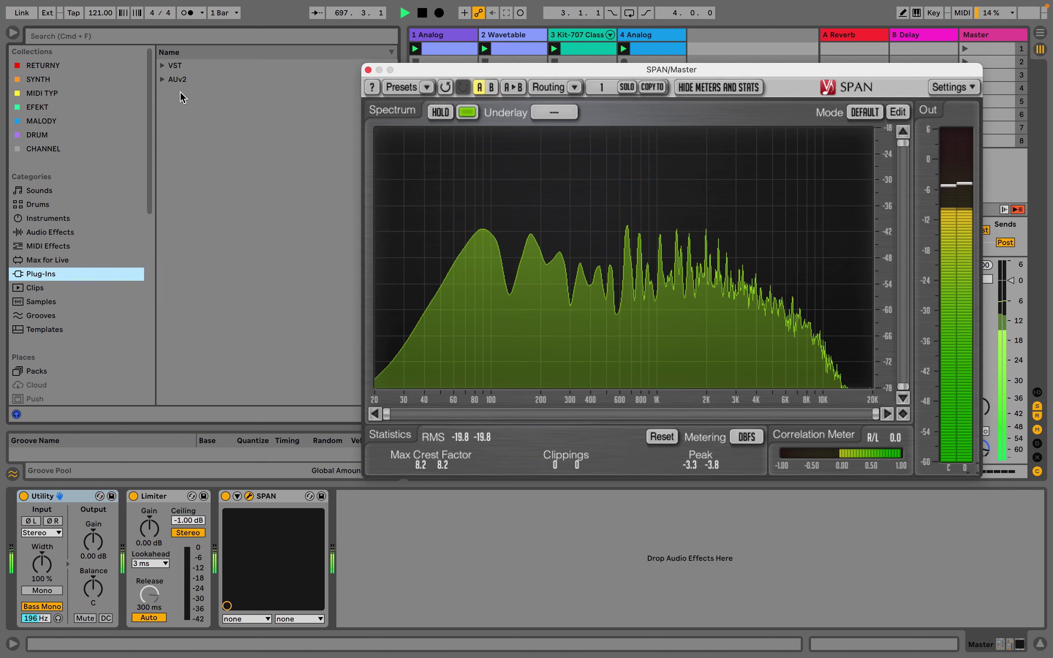
left_click(162, 80)
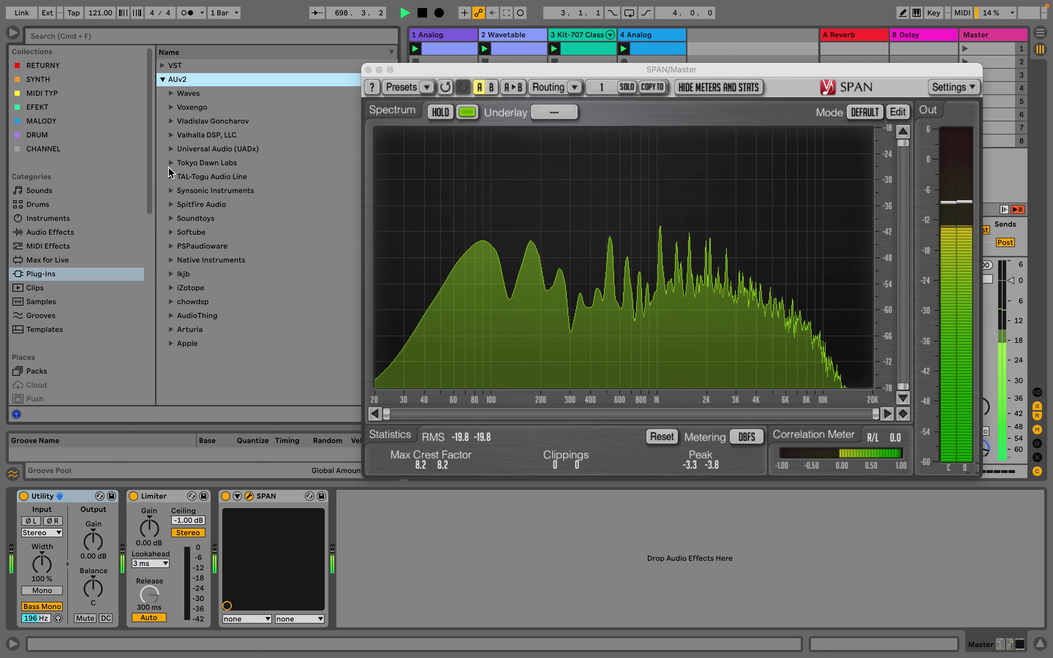
left_click(171, 149)
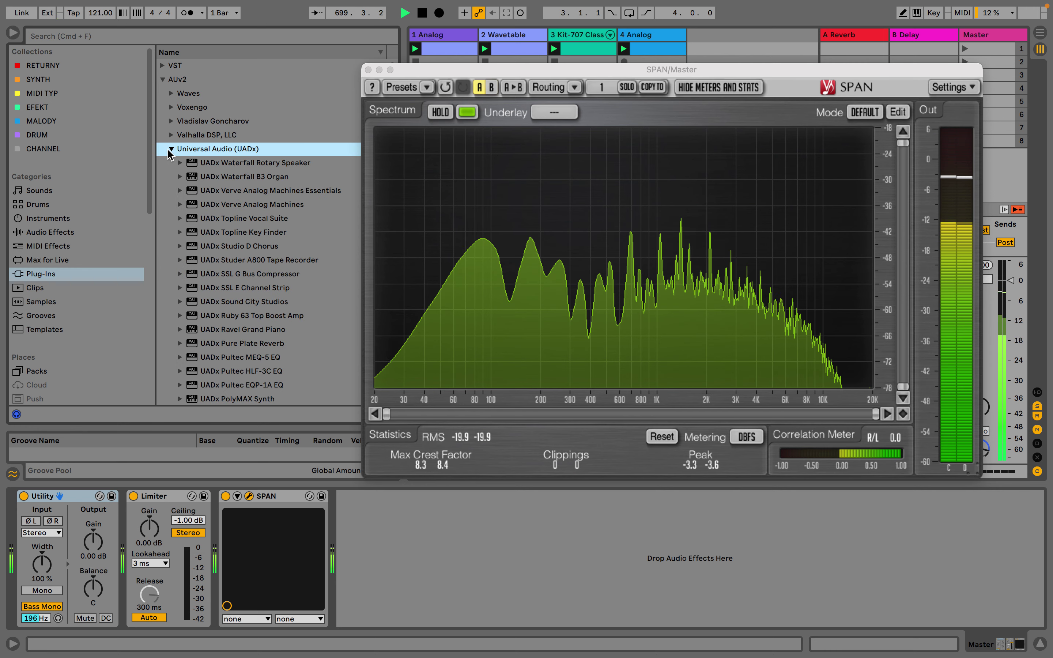
scroll(233, 215, "down", 2)
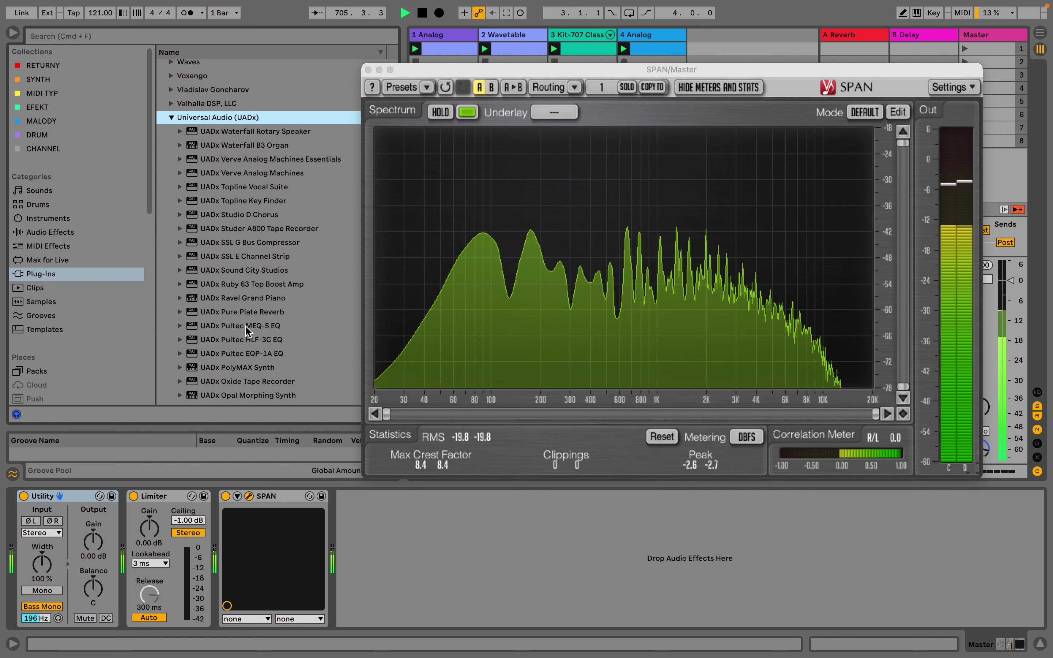
mouse_move(247, 331)
left_mouse_down()
mouse_move(163, 448)
mouse_move(150, 520)
mouse_move(141, 515)
left_mouse_up()
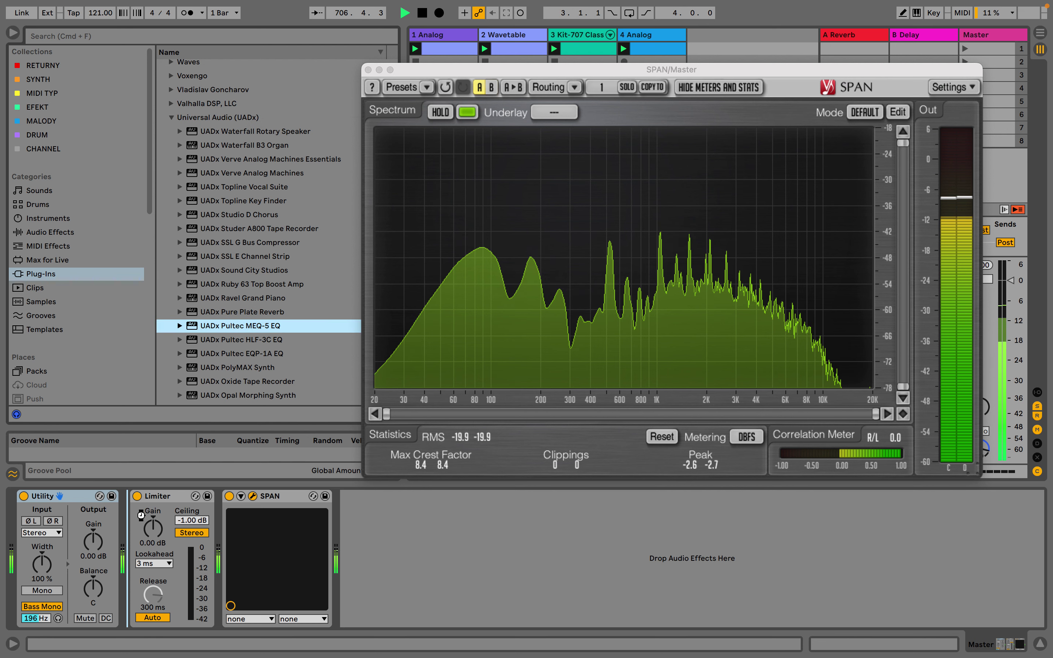
left_click_drag(141, 515, 141, 515)
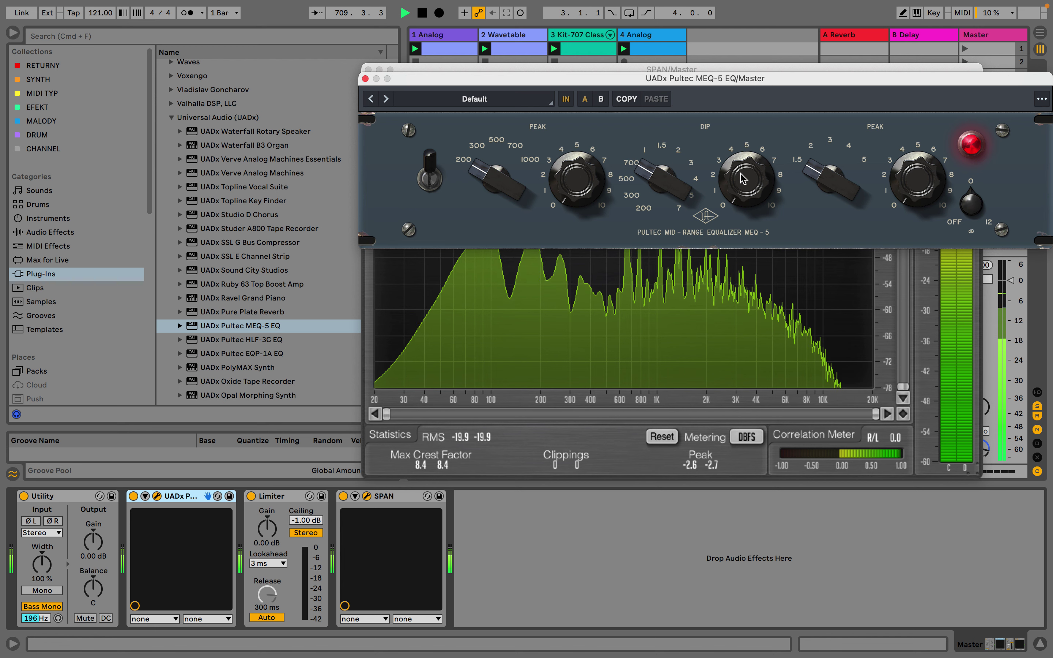
Set the MEQ-5's dip frequency to 1.5 and raise its dip amount, keeping the SPAN spectrum in view
left_click_drag(678, 174, 679, 164)
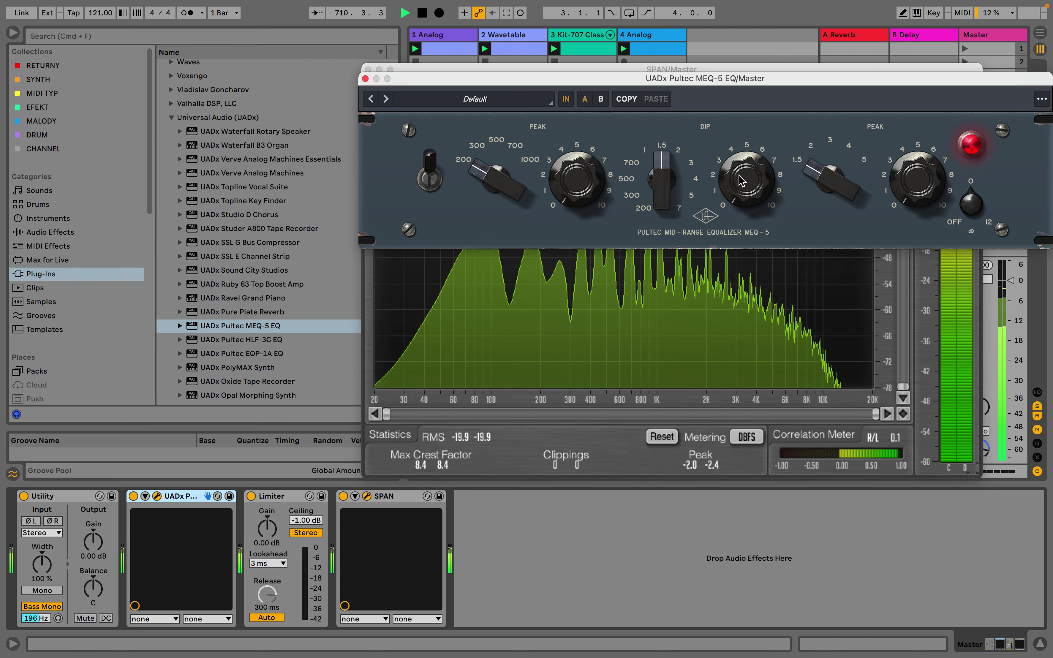
left_click_drag(745, 173, 743, 125)
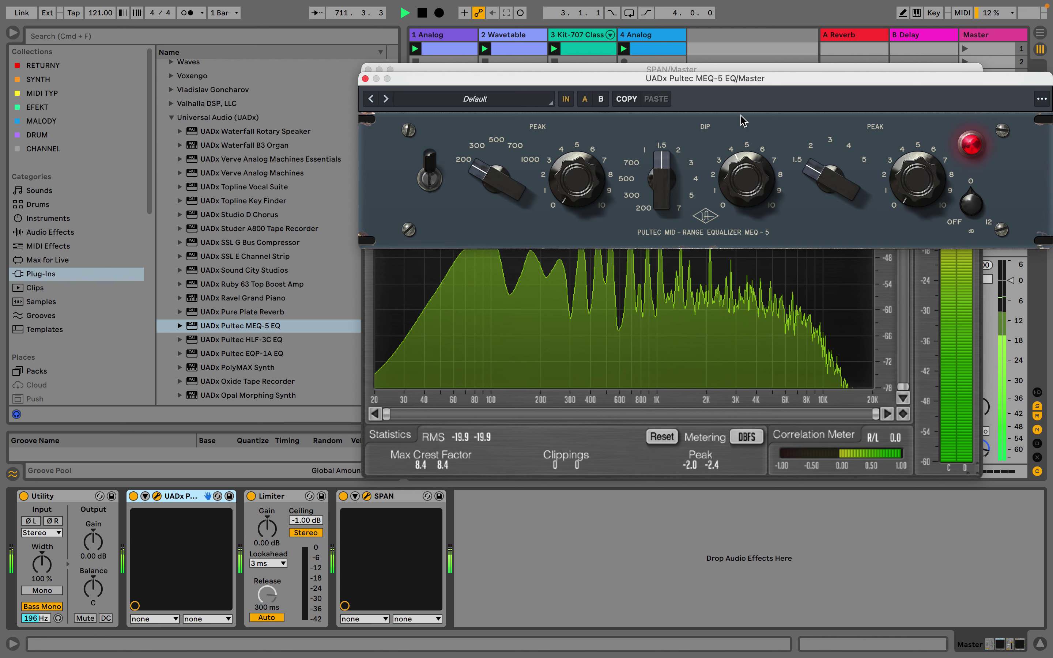
left_click_drag(741, 69, 719, 206)
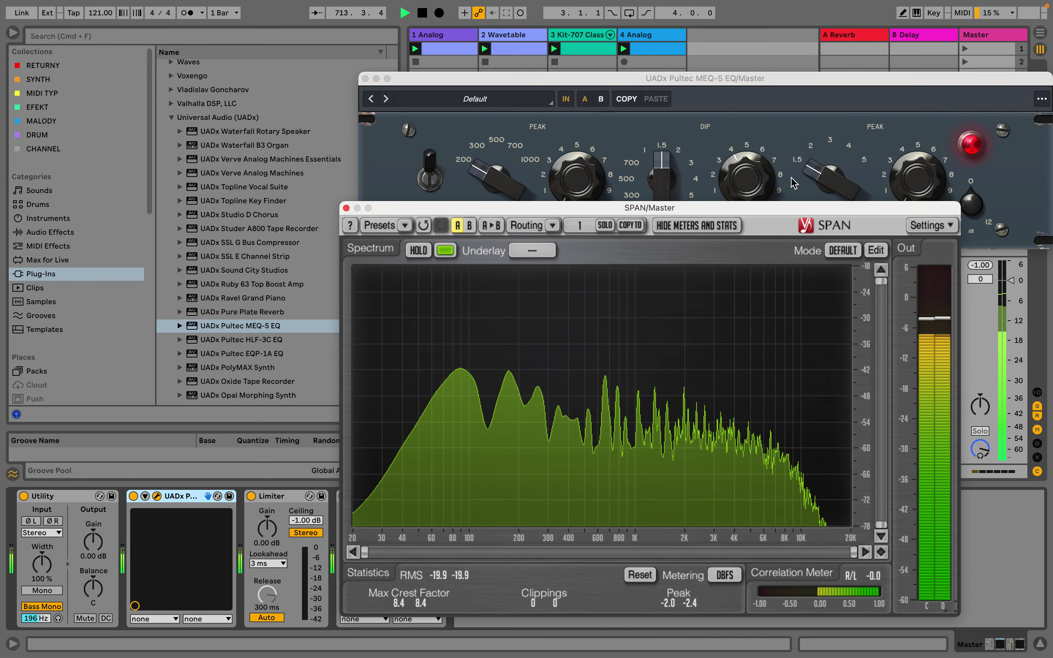
Raise the MEQ-5's upper peak boost and set that peak's frequency to 5, closing both plug-in windows
left_click_drag(826, 192, 872, 111)
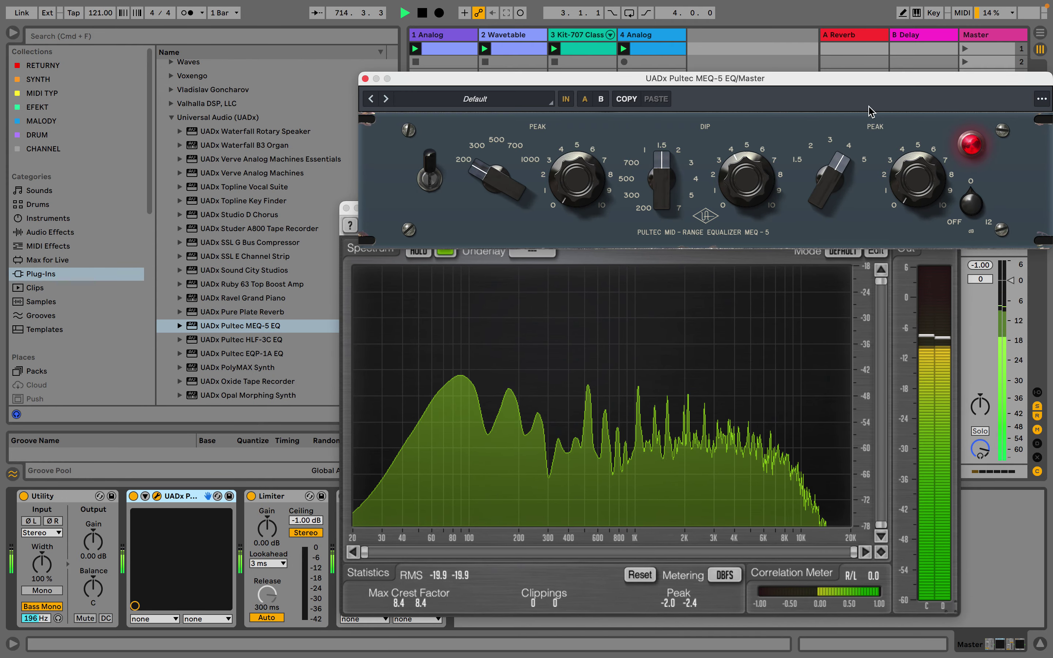
left_click_drag(921, 64, 925, 44)
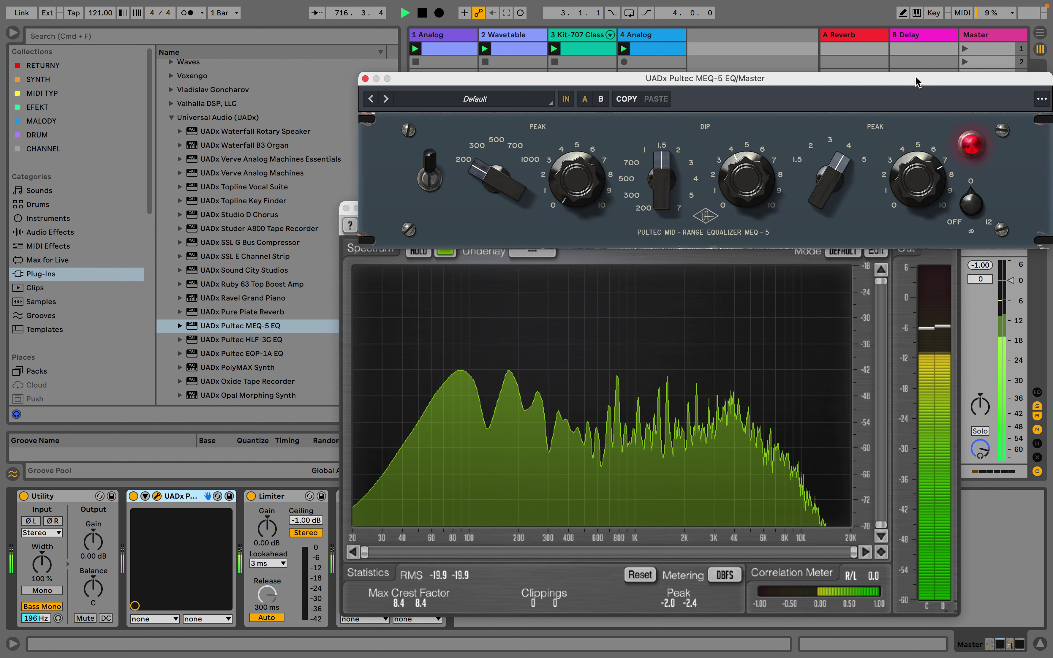
left_click_drag(817, 188, 826, 128)
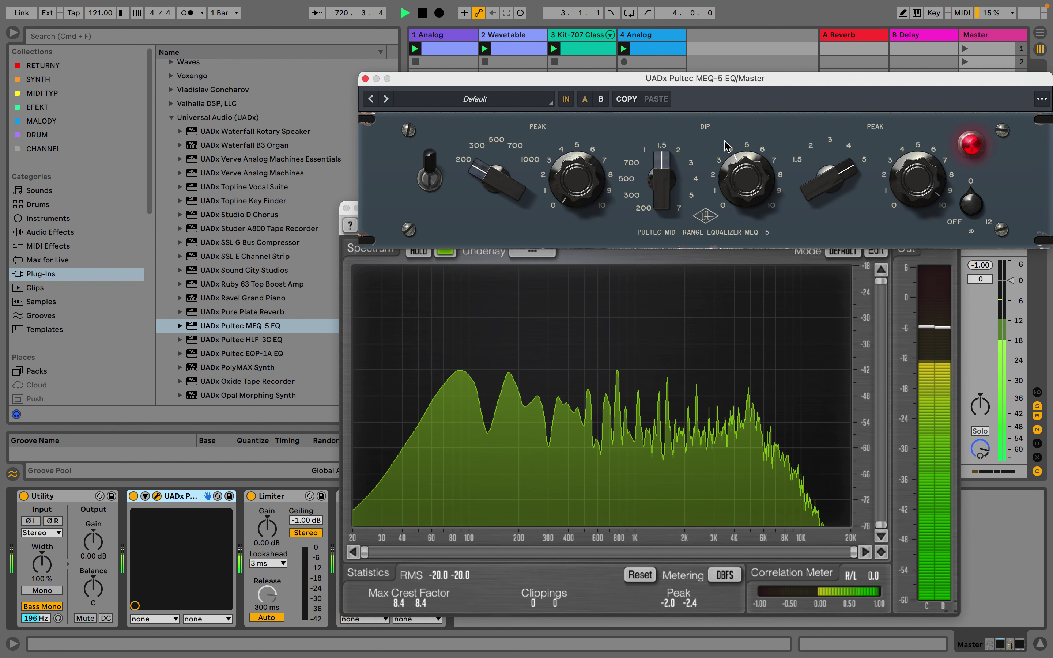
left_click(366, 79)
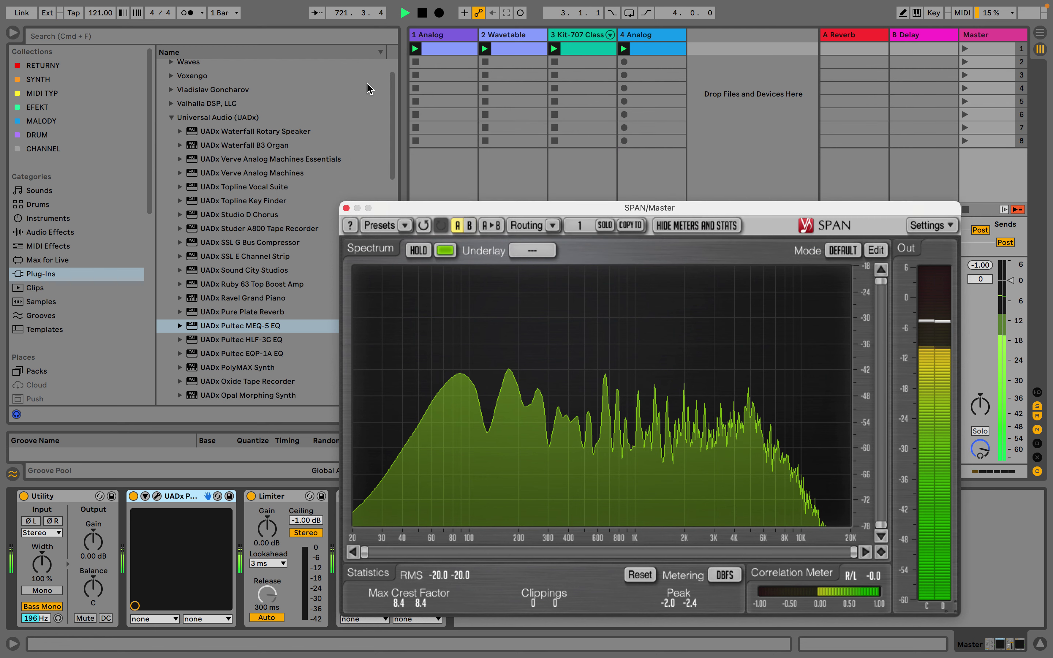
left_click(346, 209)
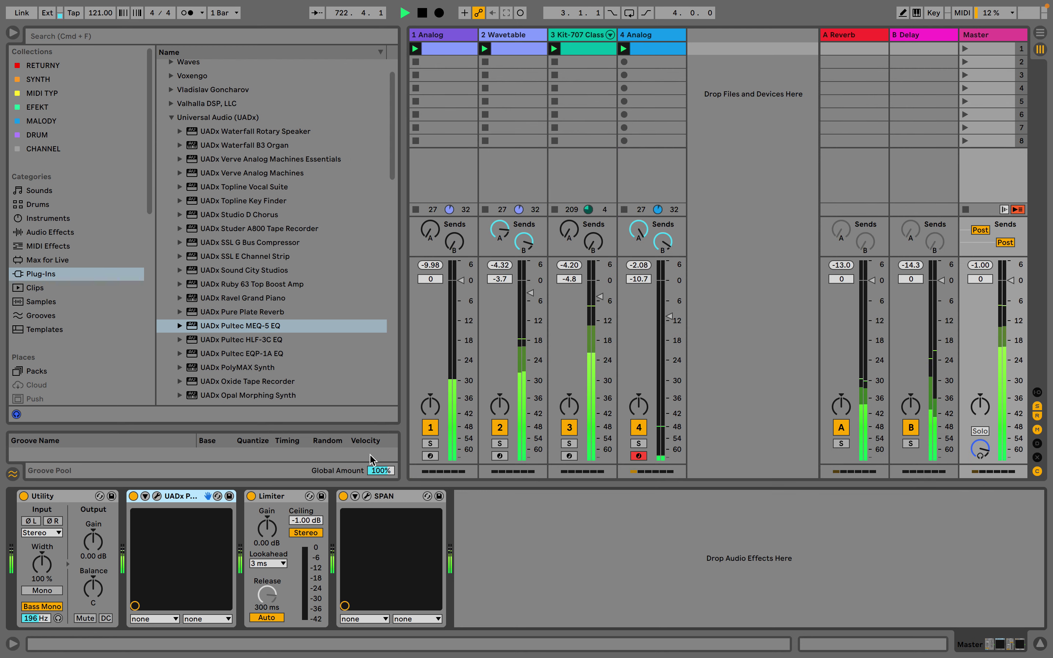
Insert the UADx Pultec EQP-1A EQ on the Master between the MEQ-5 and the Limiter
left_click(246, 354)
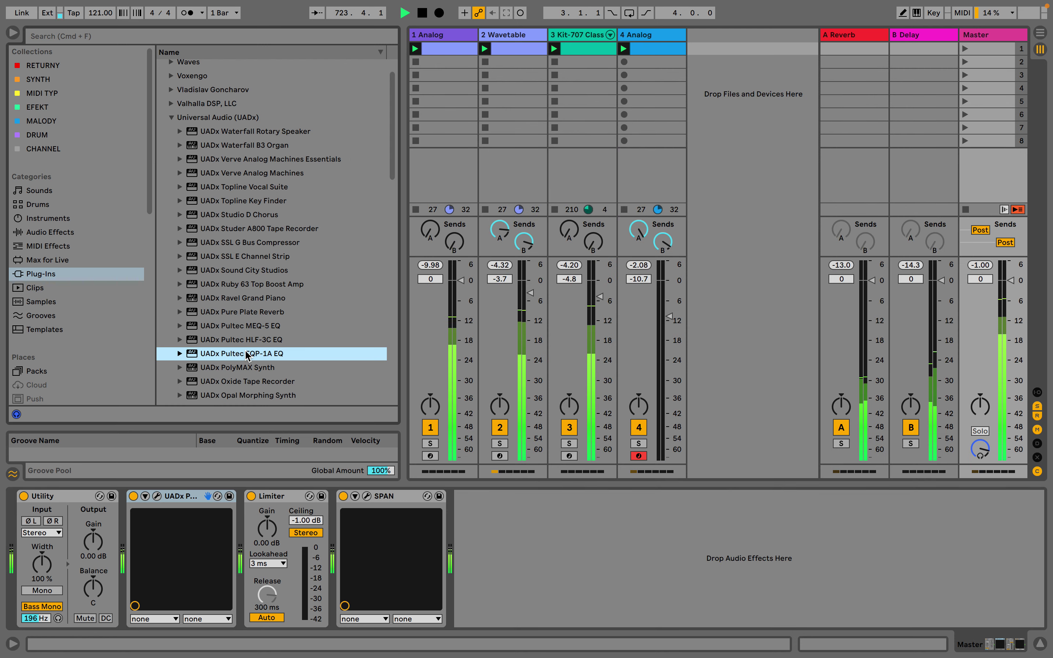
left_click_drag(245, 353, 265, 513)
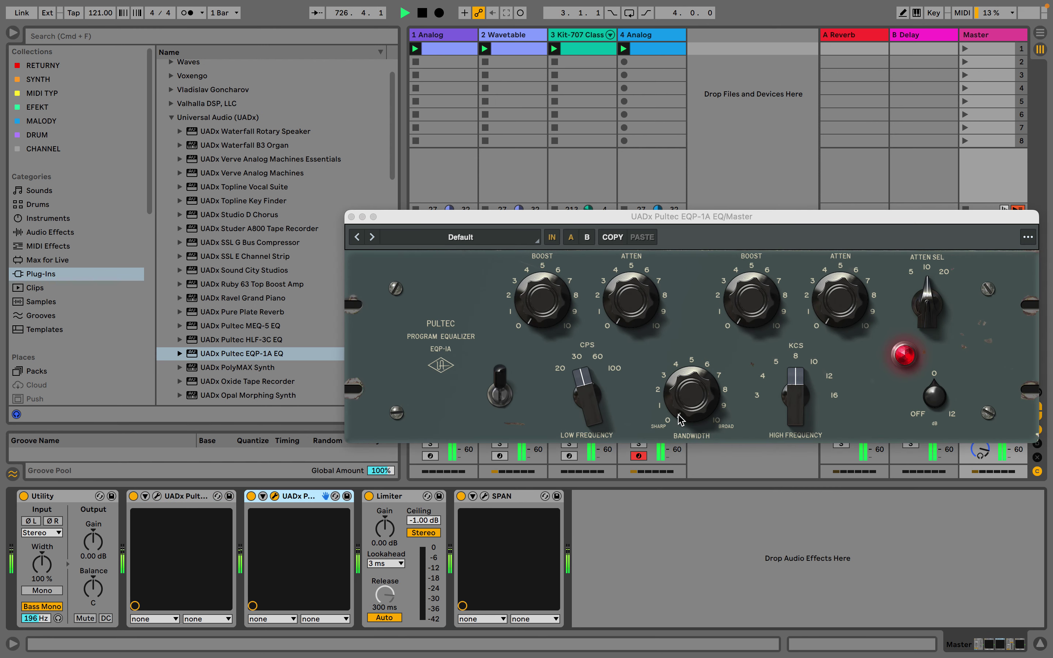
Raise the EQP-1A's low-frequency boost and set its high frequency to 10 KCS
left_click(577, 317)
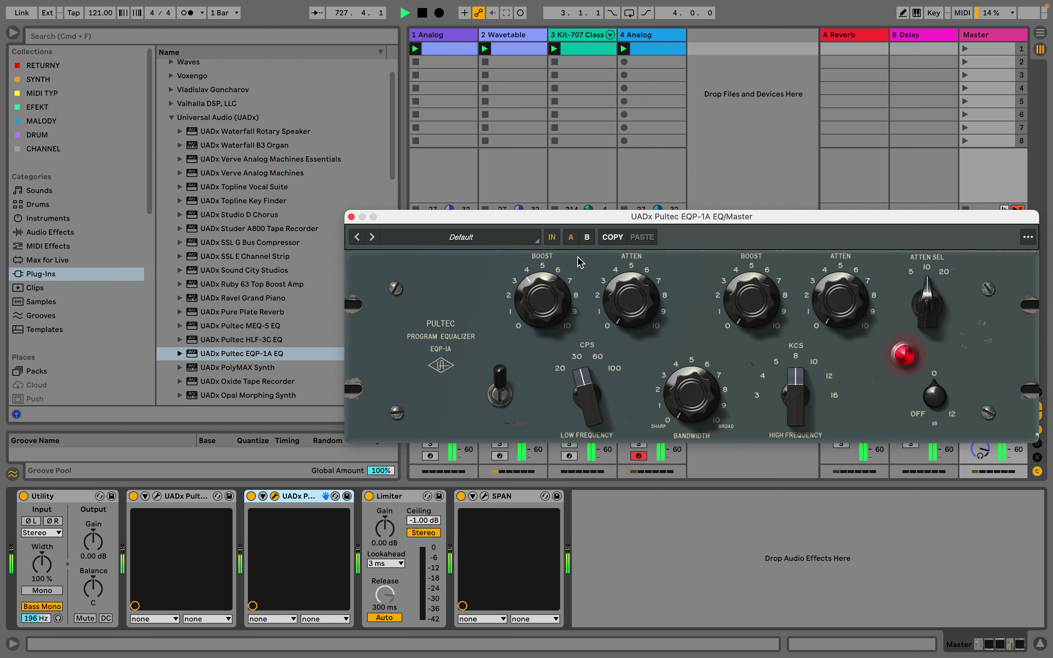
left_click_drag(628, 219, 541, 213)
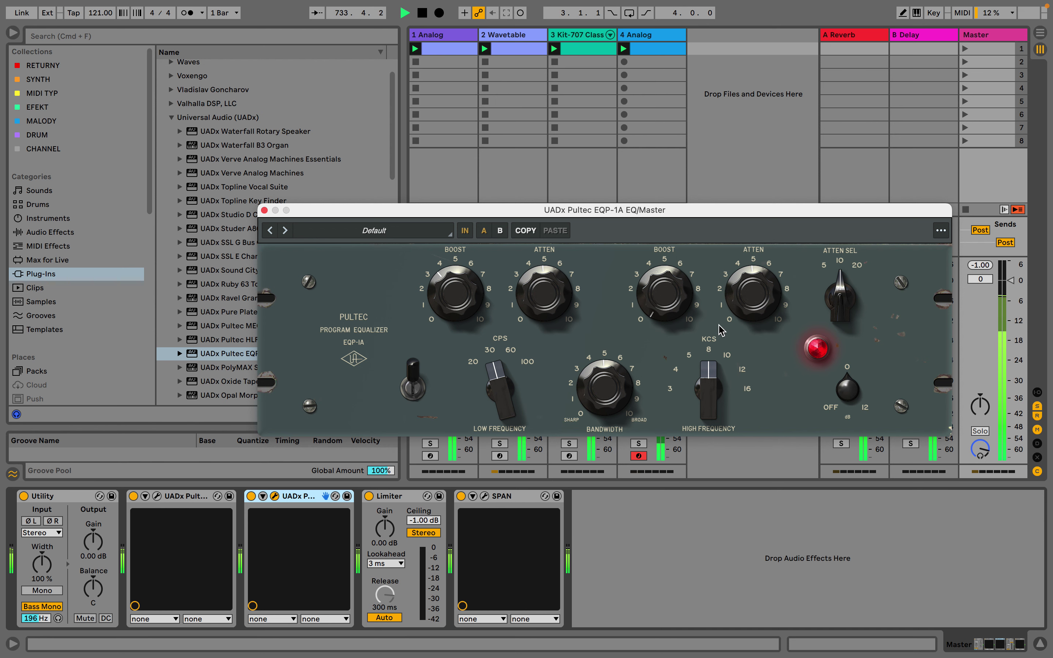
left_click_drag(707, 378, 708, 355)
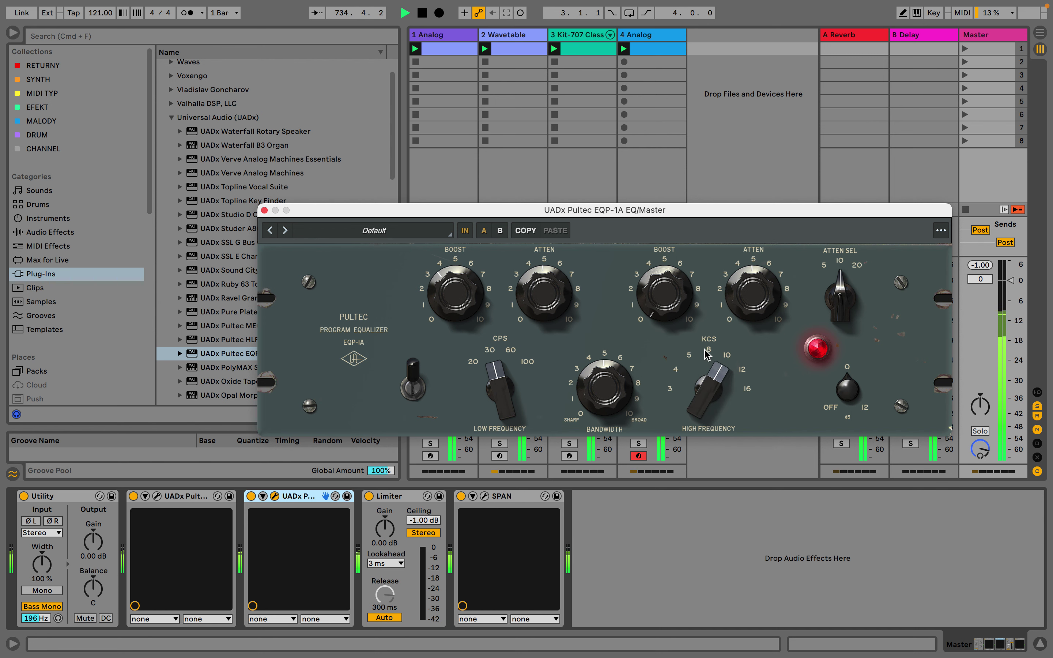
left_click(264, 211)
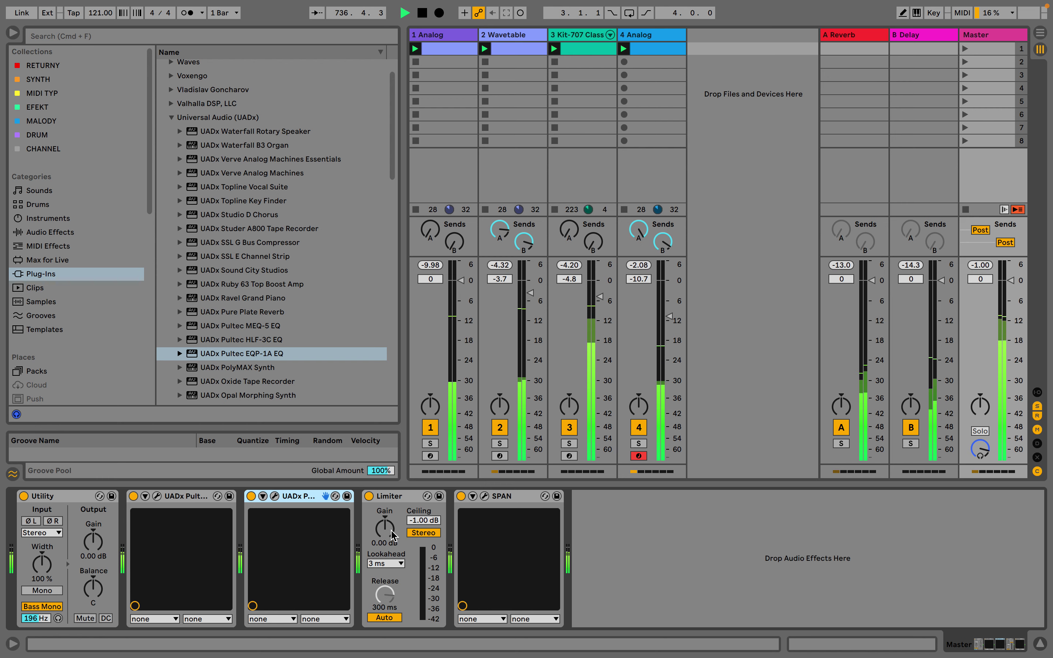
Check the processed Master spectrum in SPAN and open the 3 Kit-707 Classic track's drum clip
left_click(485, 496)
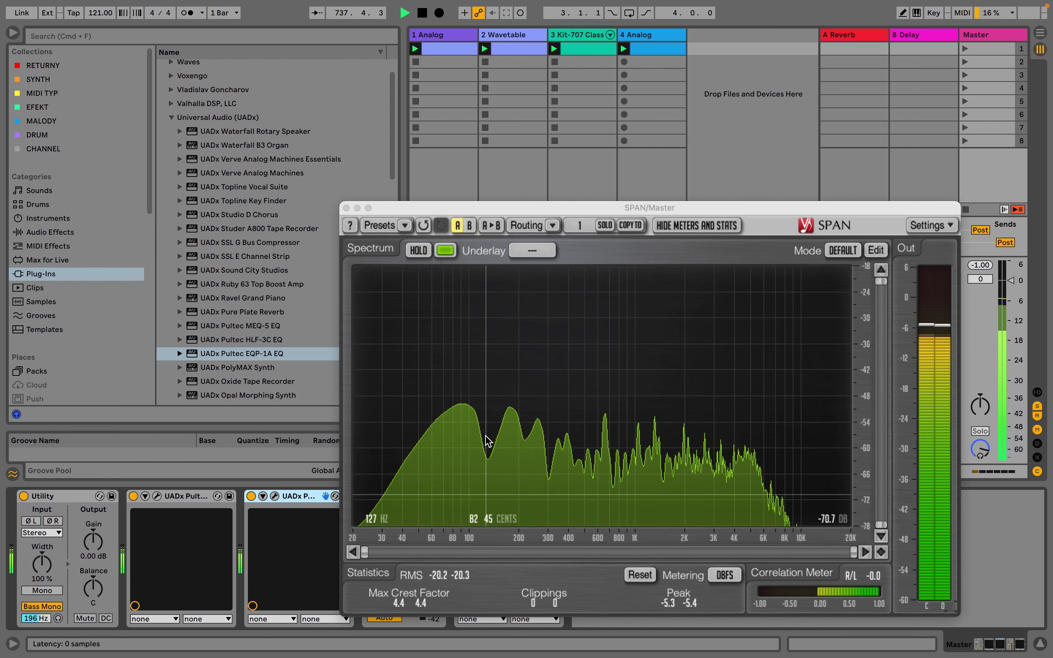
left_click(347, 208)
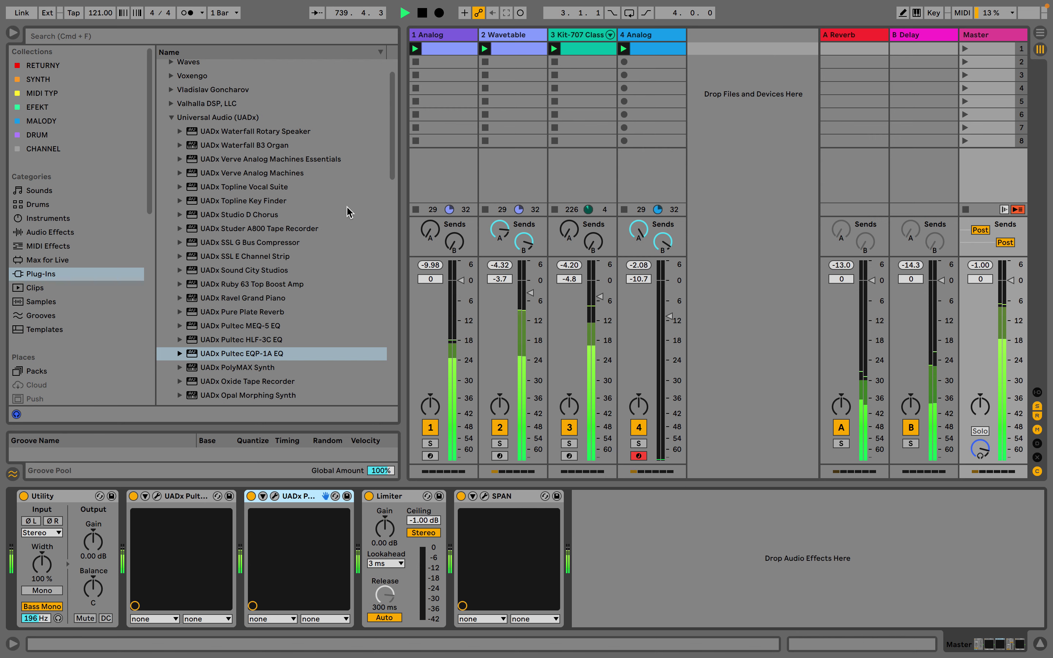
double_click(584, 49)
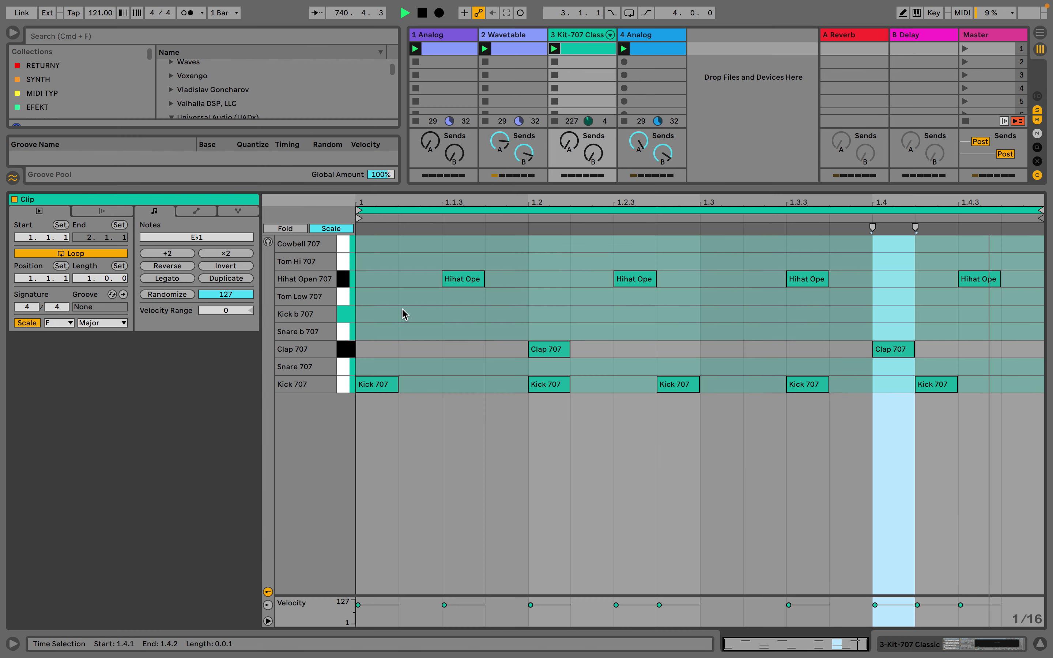
Duplicate the drum clip's loop three times to extend it to 8 bars
left_click(226, 279)
left_click(226, 278)
left_click(226, 278)
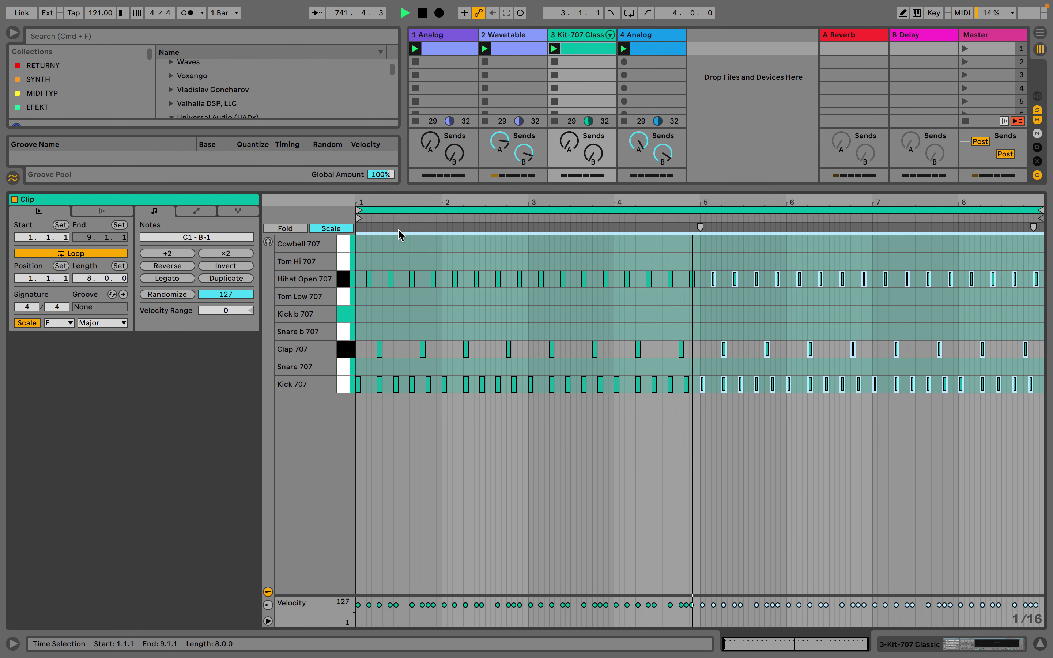
Turn off the drum clip's Scale note filter and draw a Crash 707 note at 1.1.1 with velocity 1
key("b")
key("super+a")
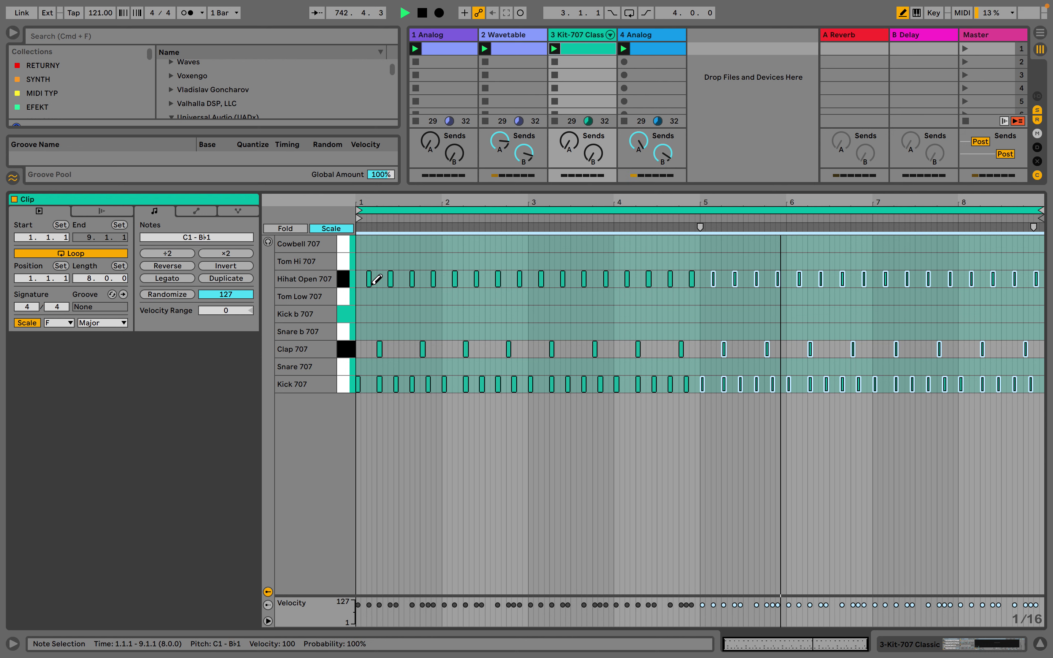
key("k")
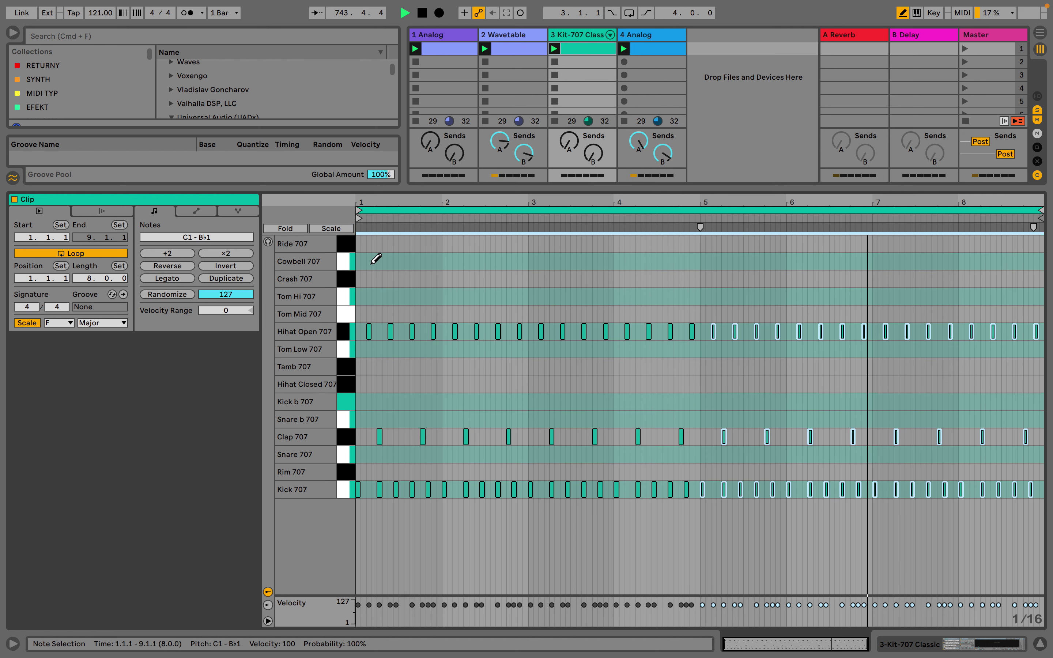
left_click(359, 279)
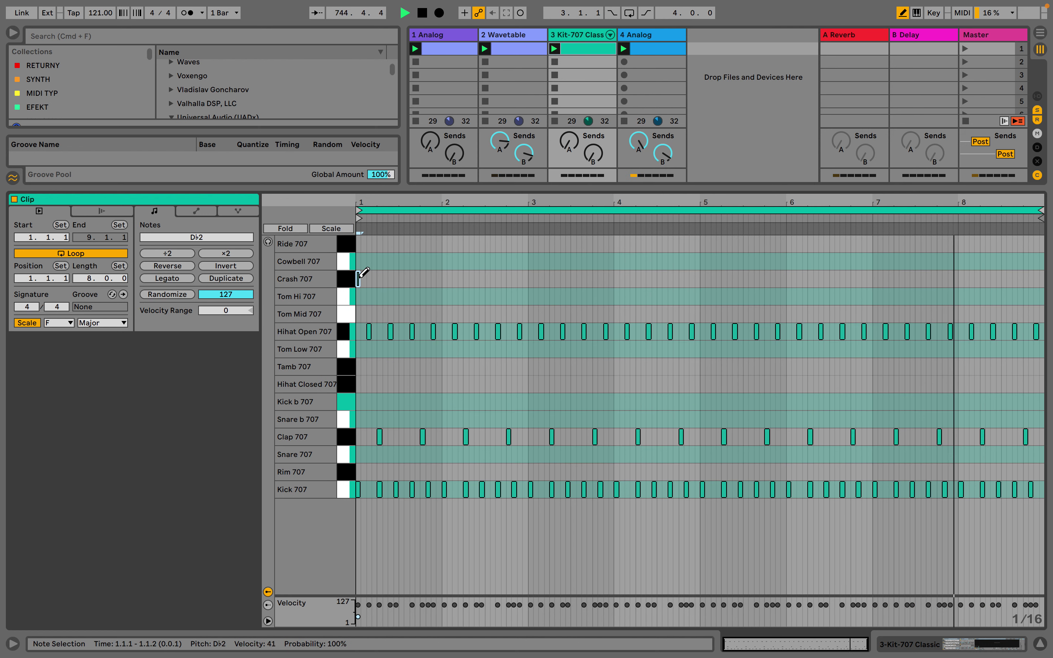
left_click_drag(364, 274, 364, 274)
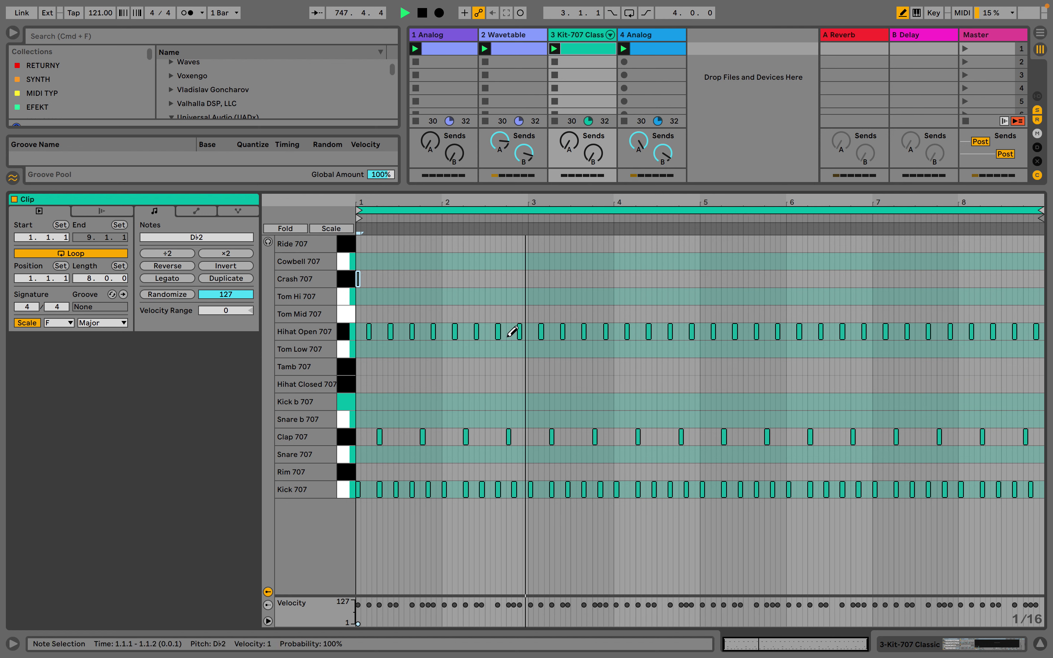
Try Rim 707 notes at 6.2.3 and 6.3.1 in the drum clip and erase them
left_click_drag(807, 213, 807, 244)
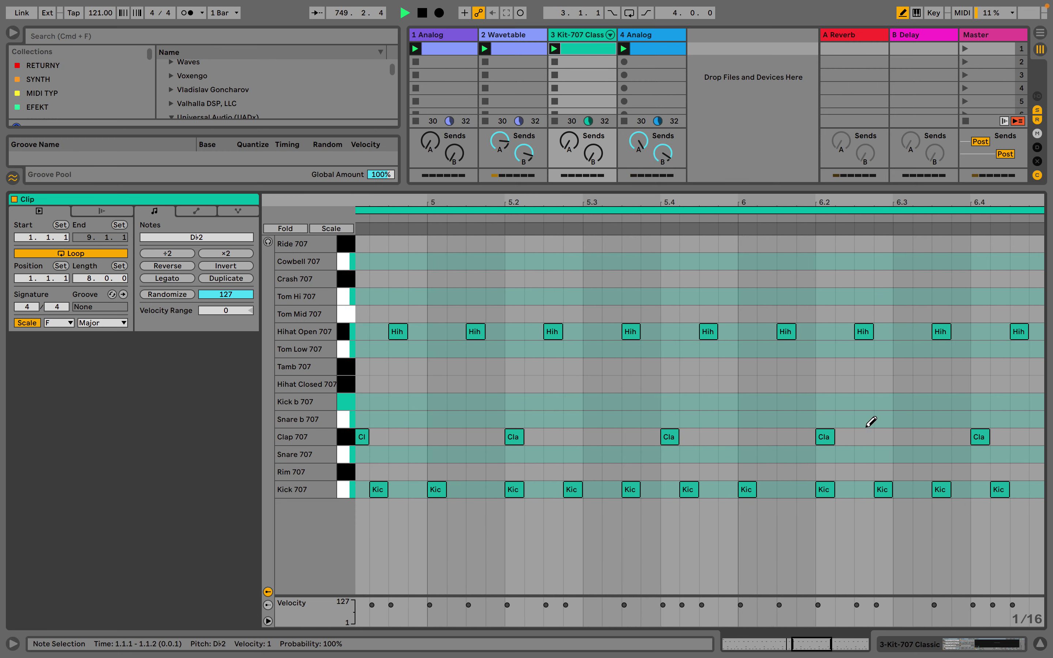
left_click(883, 467)
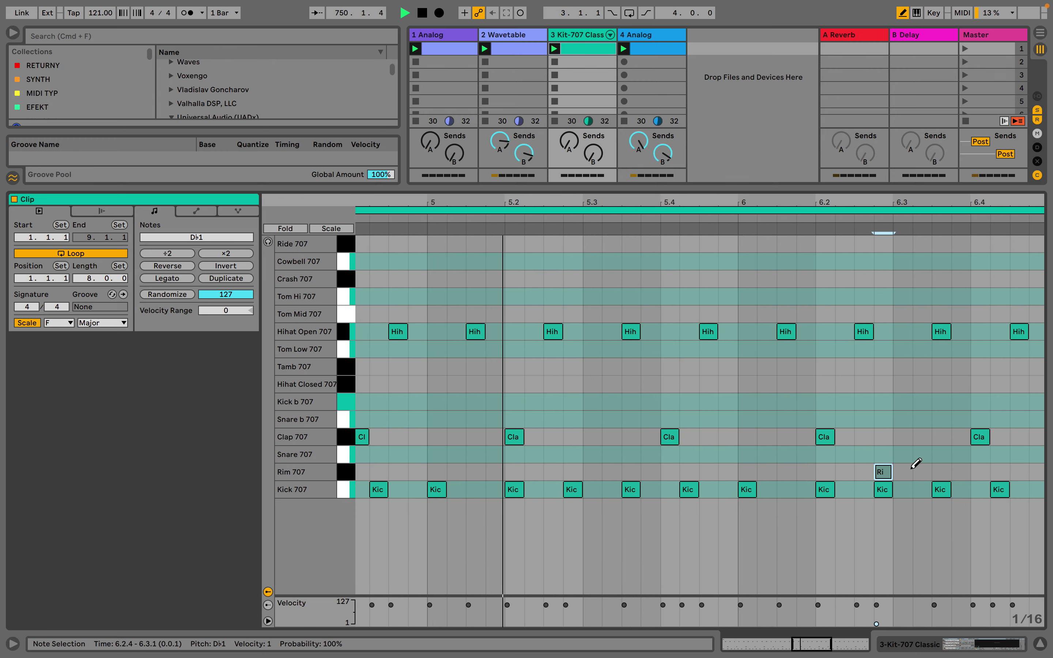
left_click(864, 471)
left_click(902, 471)
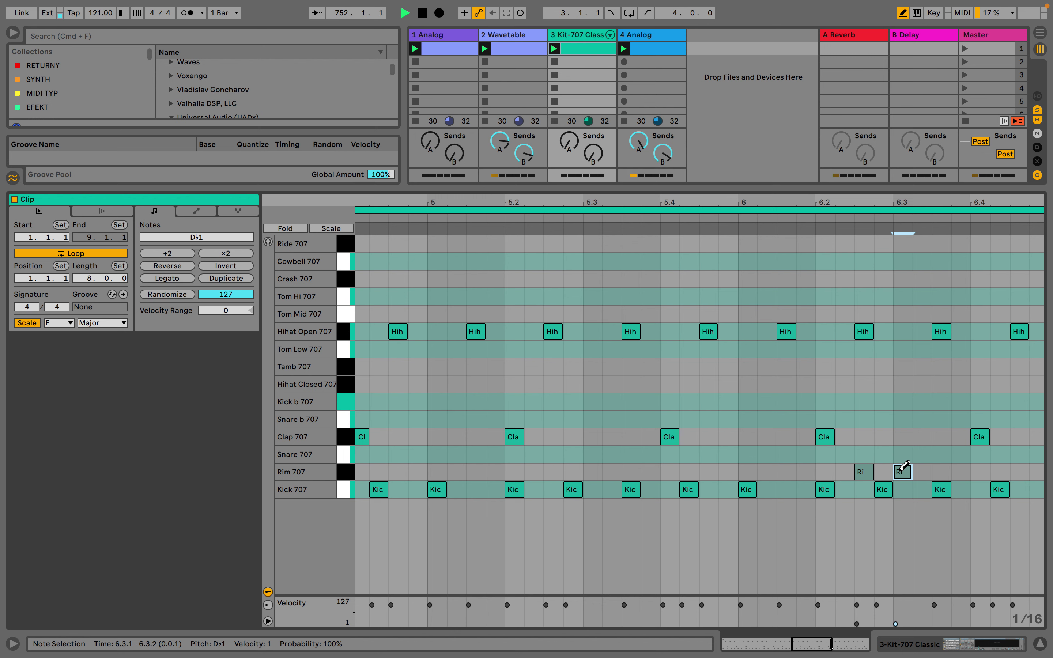
scroll(900, 466, "right", 5)
scroll(900, 466, "right", 15)
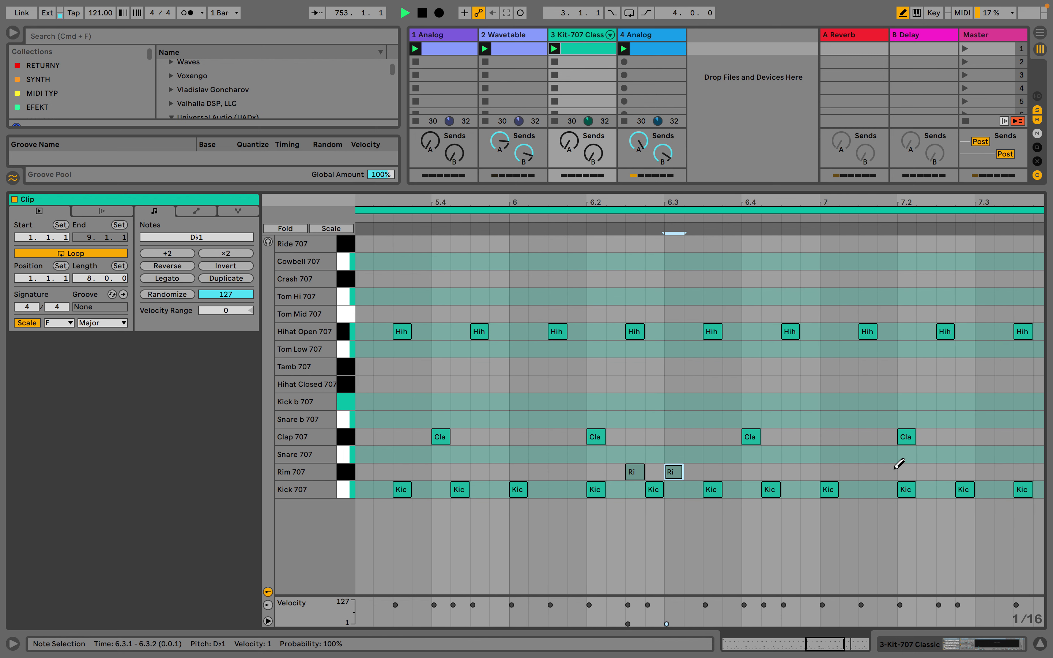
scroll(900, 466, "right", 6)
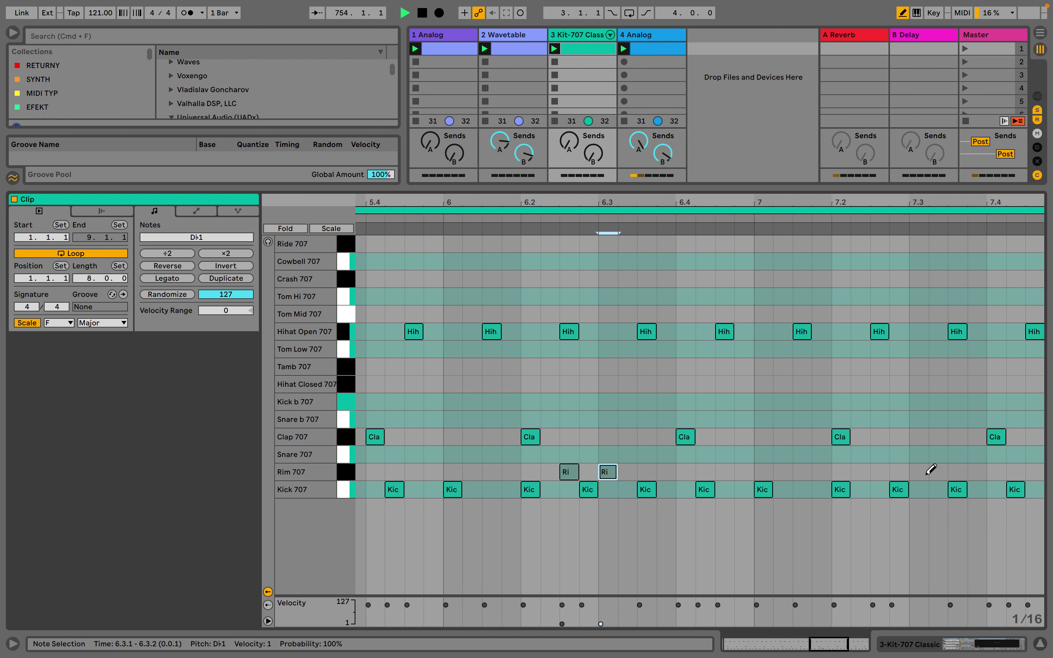
left_click(605, 472)
left_click(574, 472)
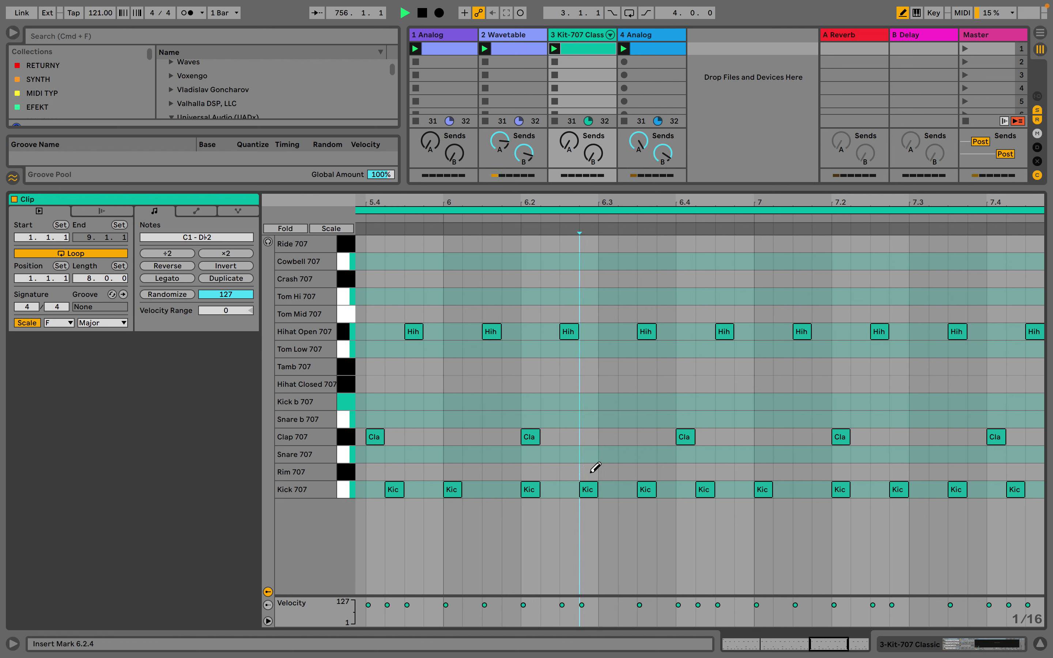
Draw Rim 707 notes at 6.2.4, 6.3.2 and 7.3.2 and a Tamb 707 note at 6.3.1, all with velocity 28
left_click(589, 472)
left_click(629, 471)
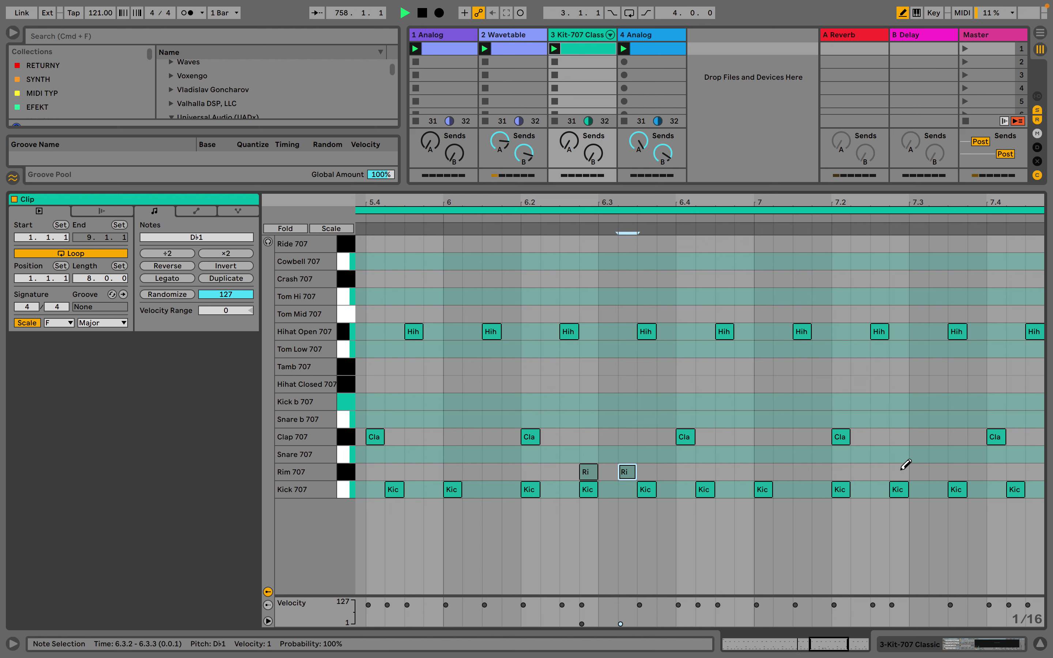
left_click(935, 472)
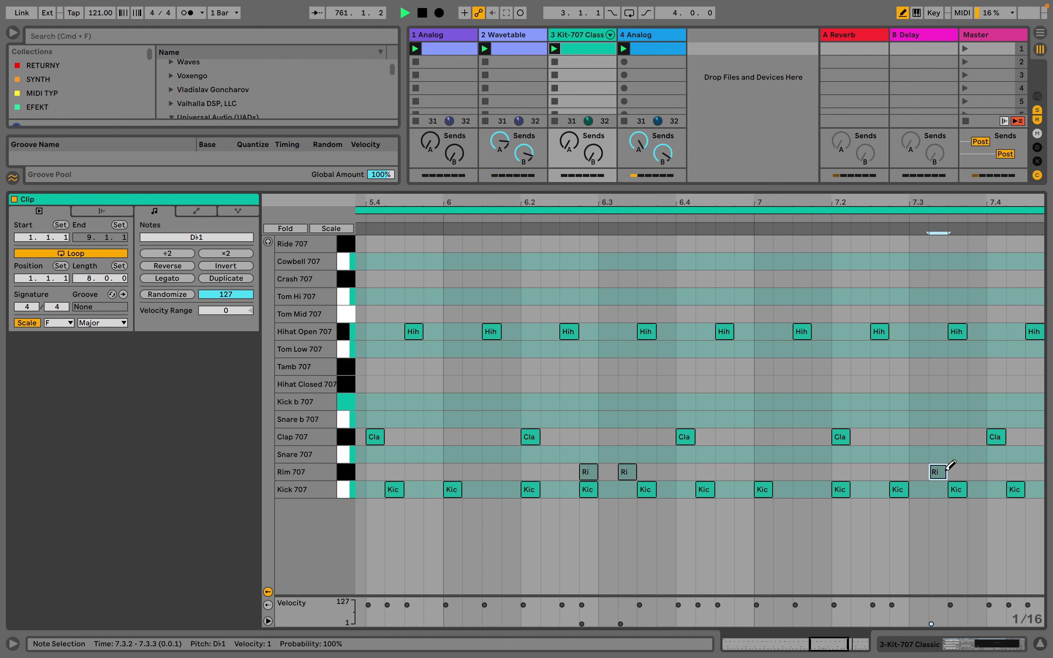
key("b")
mouse_move(959, 475)
left_mouse_down()
mouse_move(581, 473)
mouse_move(588, 463)
mouse_move(590, 474)
left_mouse_up()
key("b")
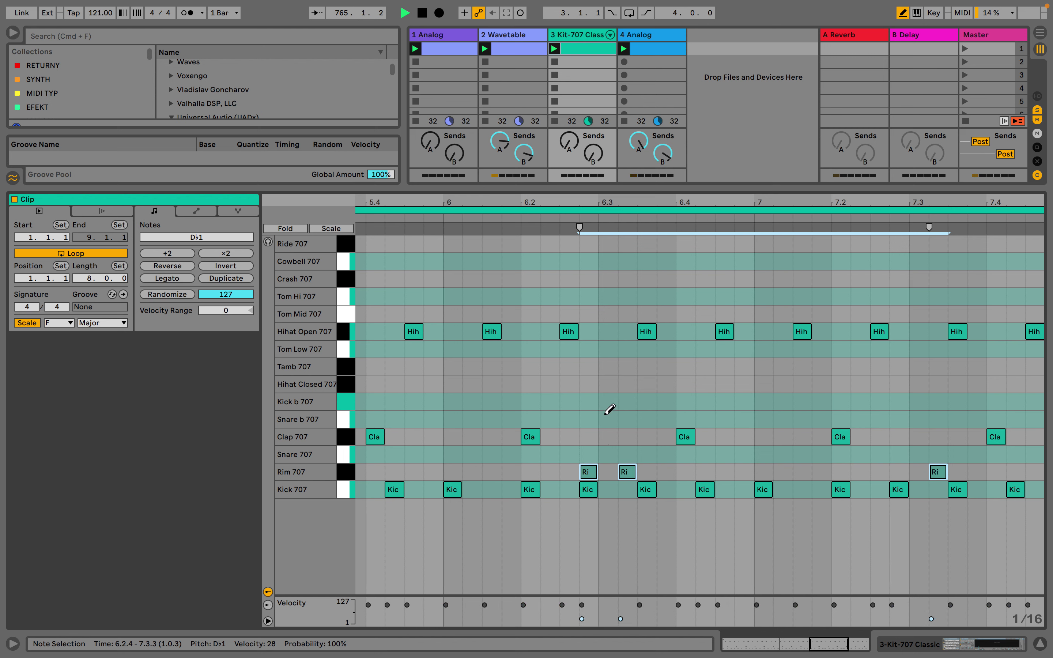
left_click(608, 366)
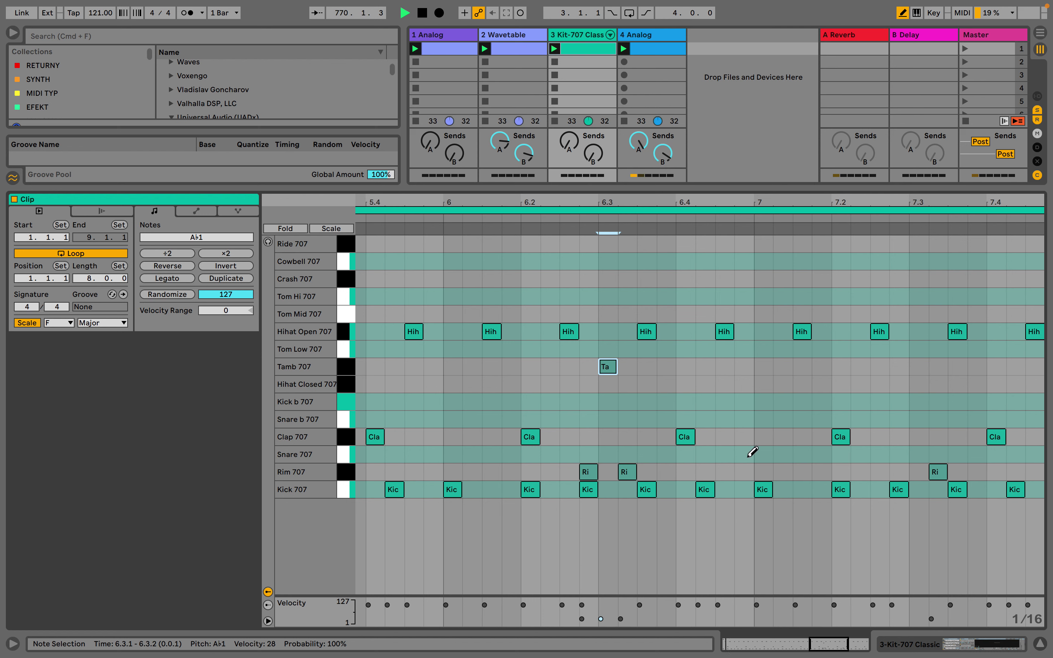
Shift the Rim 707 note at 6.2.4 slightly late and set its velocity to 43
key("b")
left_click_drag(657, 472, 593, 475)
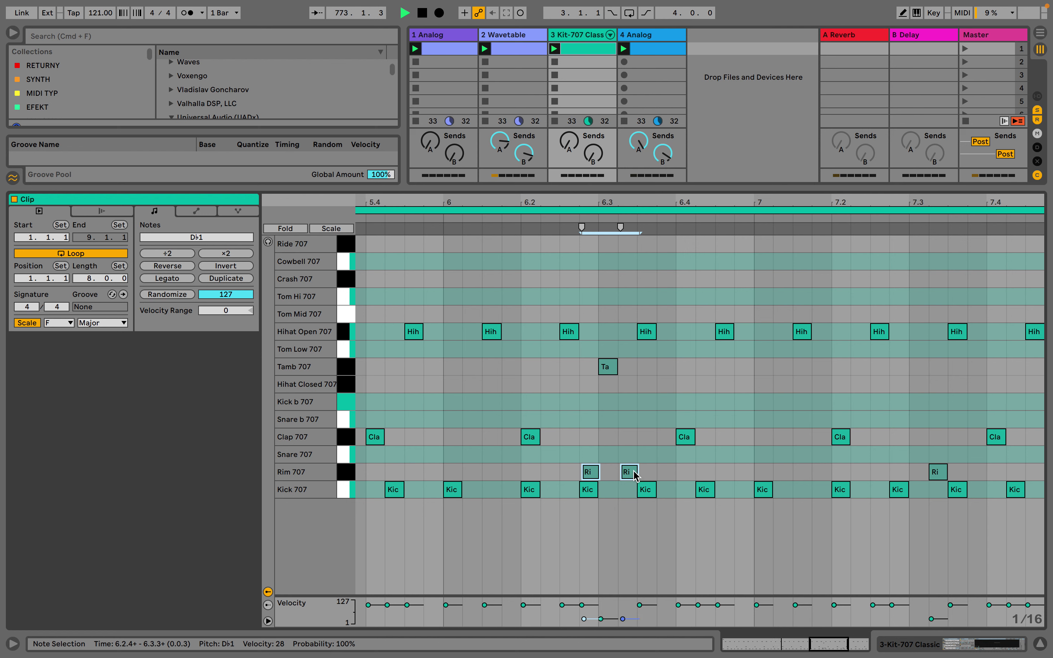
left_click(635, 475)
left_click(588, 472)
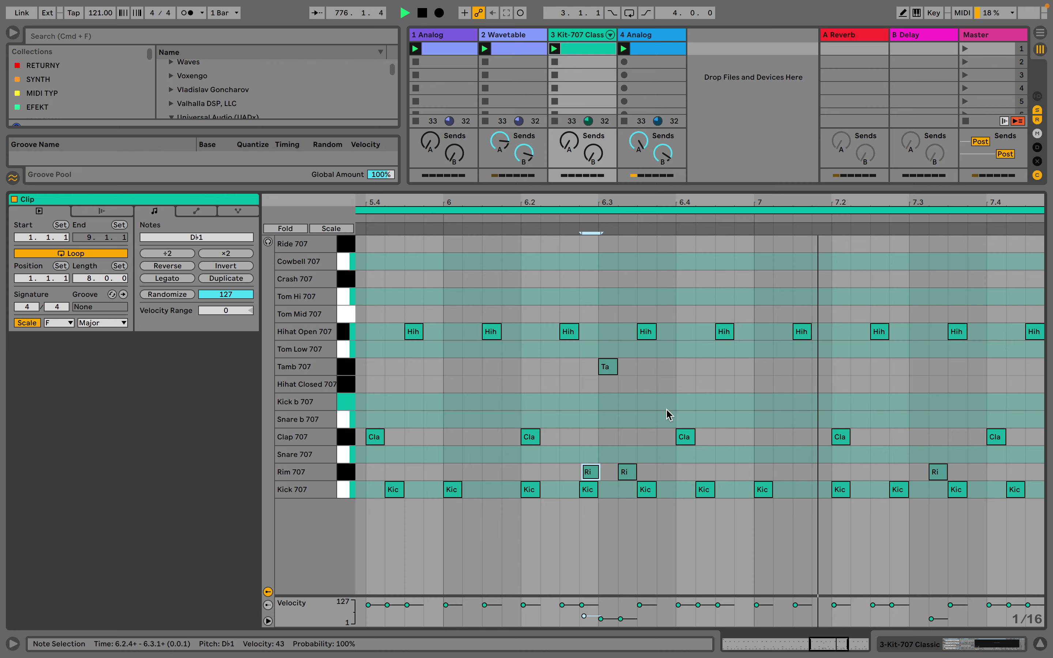
Move the first Rim 707 note a little later and set the first two Rim notes' velocities to 75 and 31
mouse_move(859, 205)
left_mouse_down()
mouse_move(858, 179)
mouse_move(858, 205)
left_mouse_up()
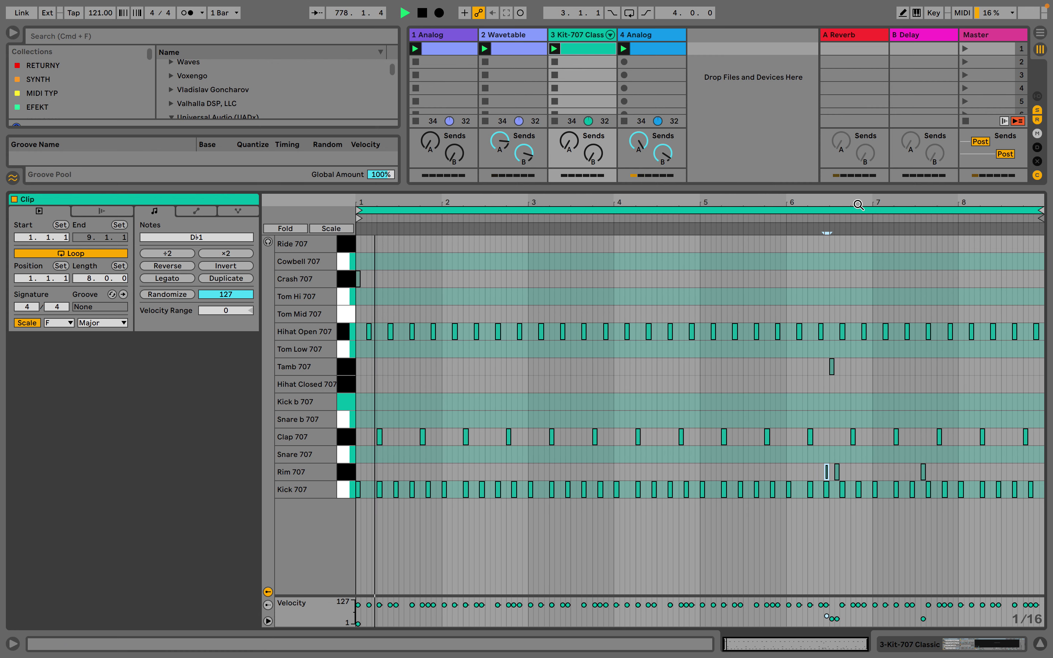
left_click_drag(859, 205, 858, 252)
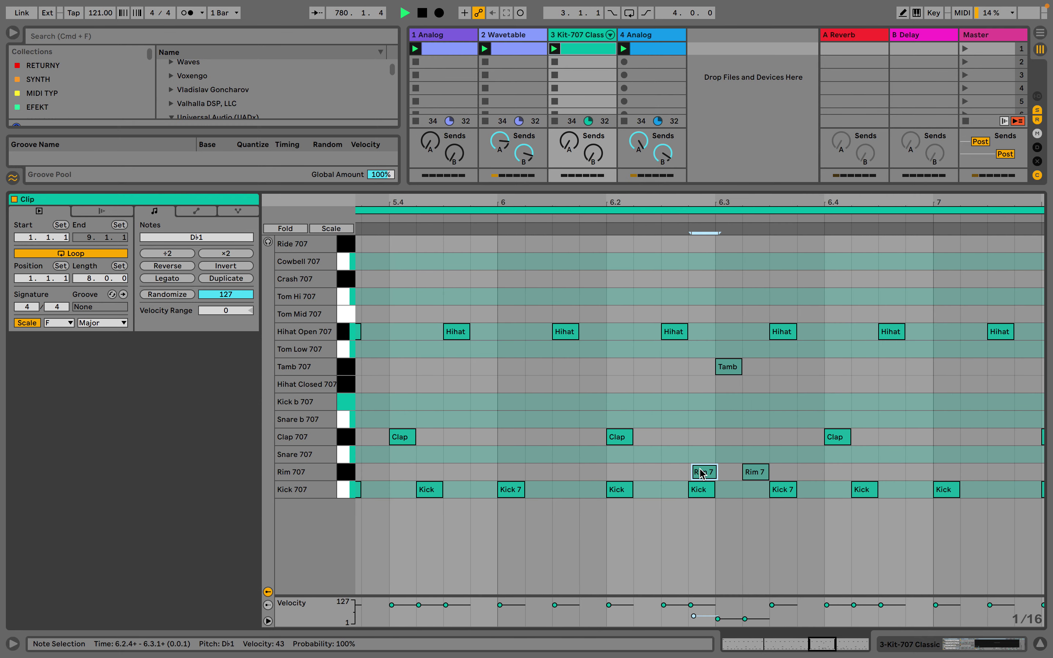
mouse_move(703, 473)
left_mouse_down()
mouse_move(712, 464)
mouse_move(716, 474)
left_mouse_up()
left_click(762, 471, "shift")
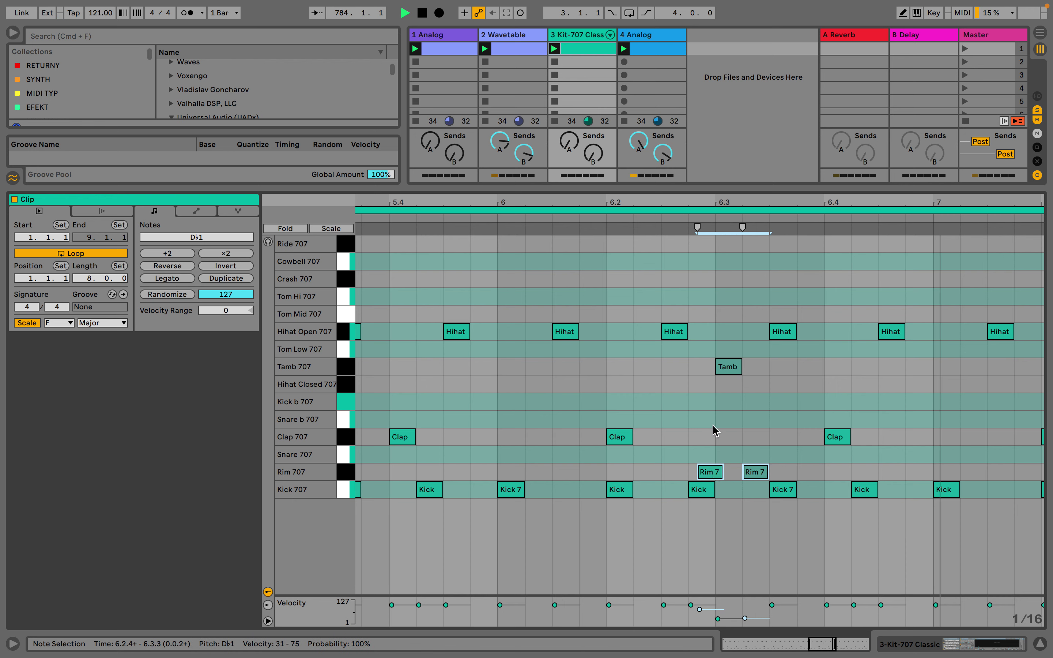
Fine-tune the first Rim 707 note's timing, trying it just before 6.2.4 and settling it slightly after
left_click(711, 474)
mouse_move(712, 473)
left_mouse_down()
mouse_move(684, 479)
mouse_move(697, 476)
left_mouse_up()
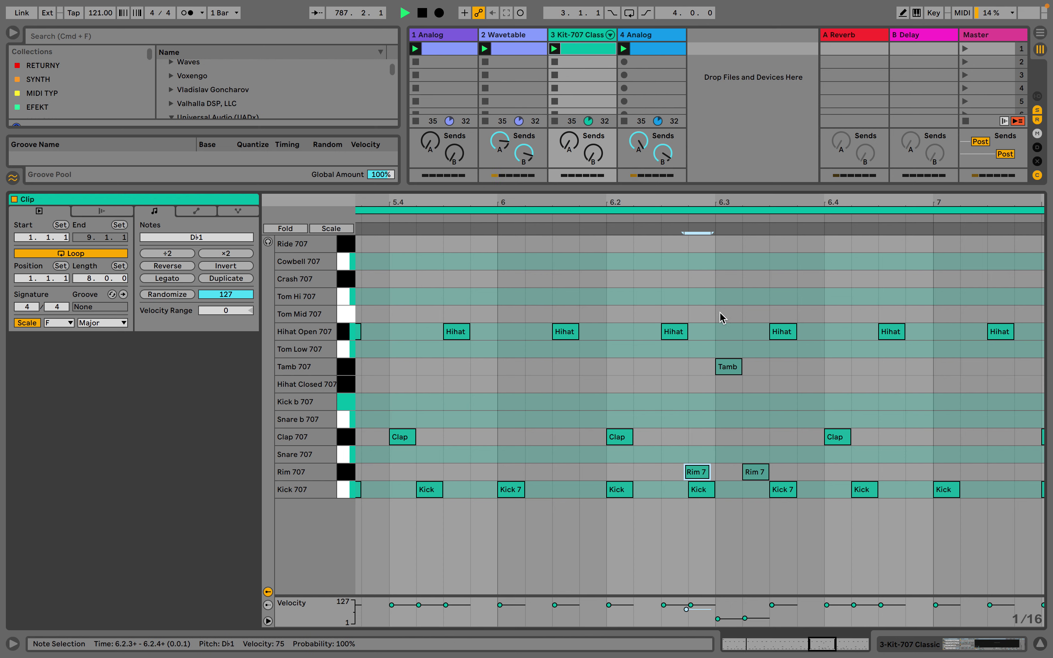
mouse_move(737, 201)
left_mouse_down()
mouse_move(731, 209)
mouse_move(736, 201)
left_mouse_up()
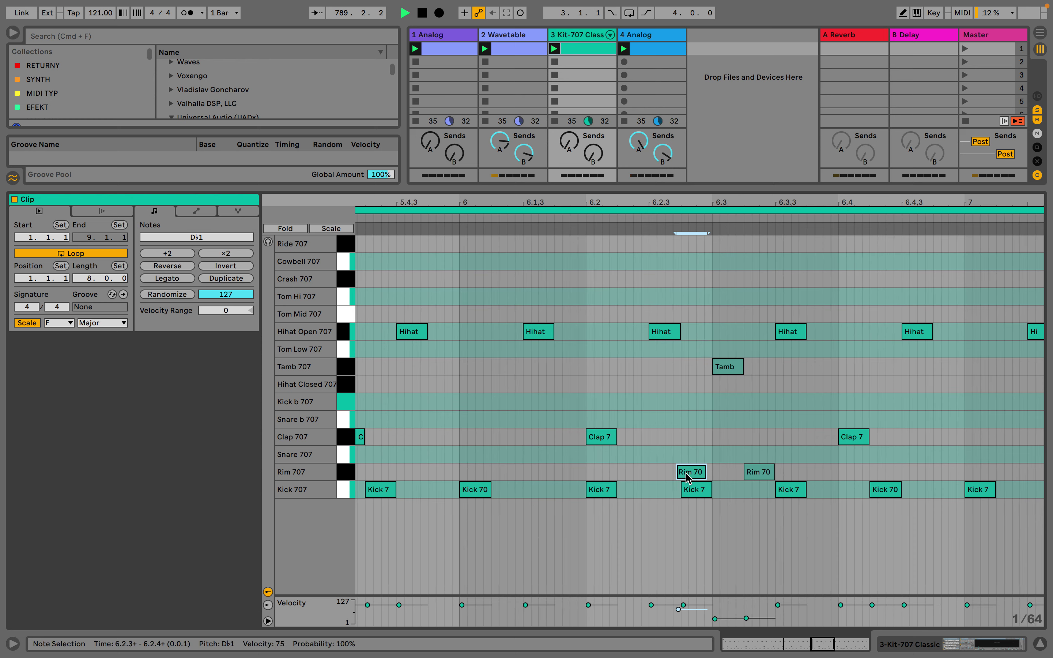
left_click_drag(687, 478, 683, 474)
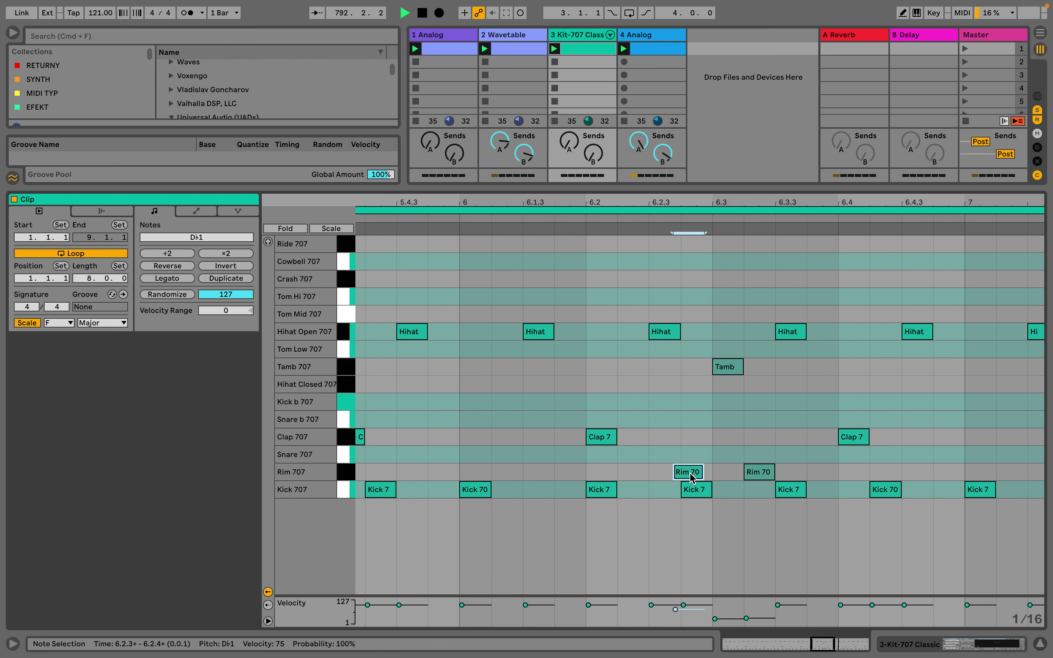
left_click_drag(690, 472, 705, 474)
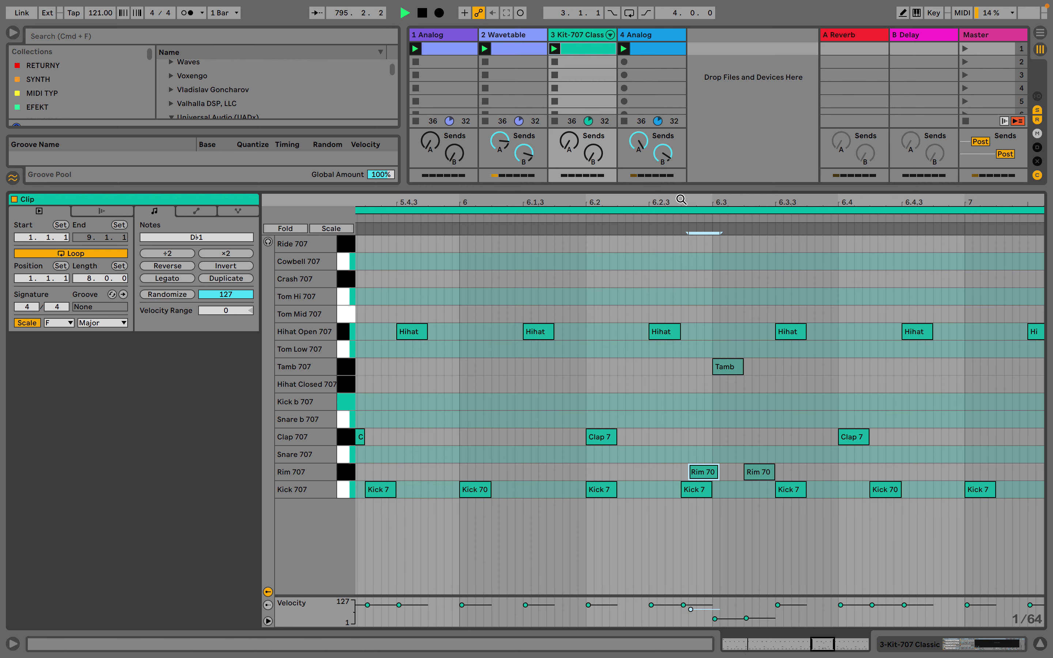
scroll(681, 199, "down", 5)
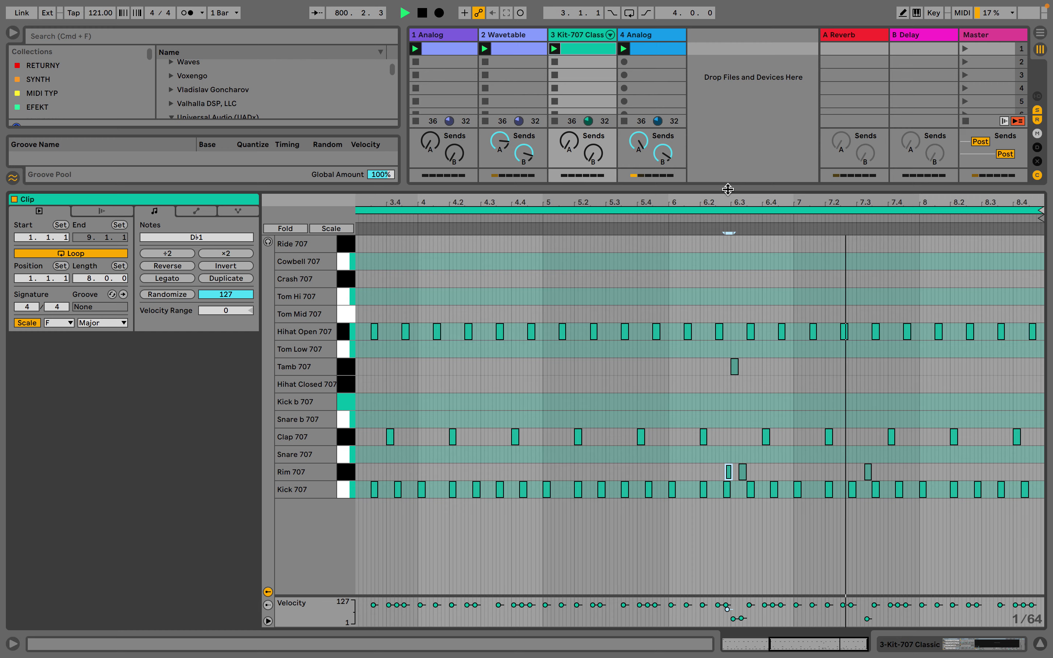
Examine the Master spectrum and levels in SPAN, reset its statistics and close the plug-in window
left_click_drag(728, 189, 728, 627)
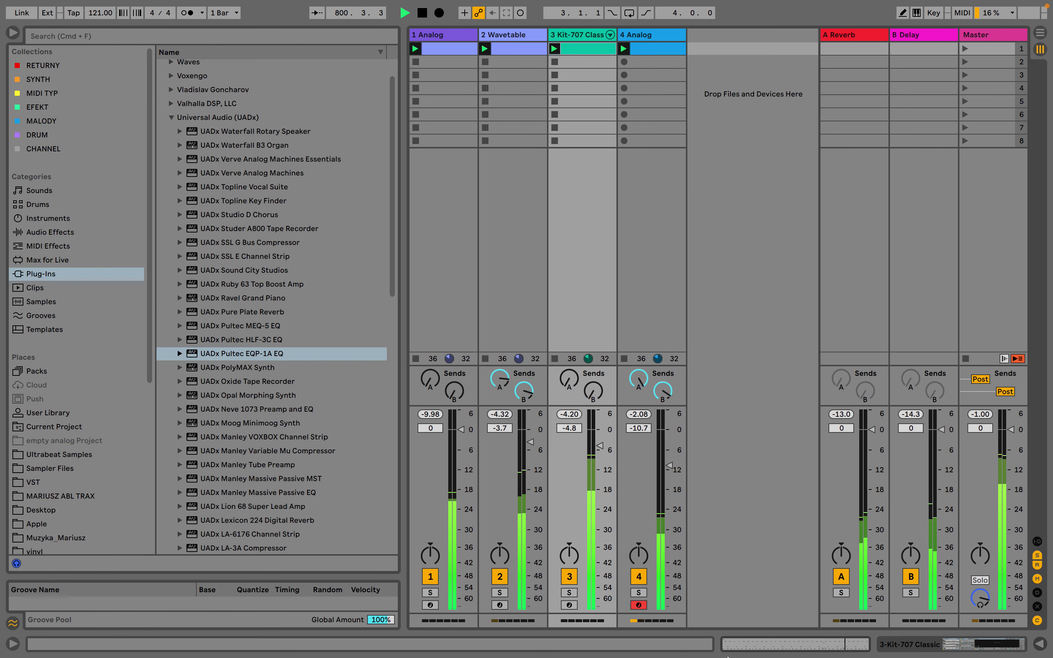
double_click(991, 37)
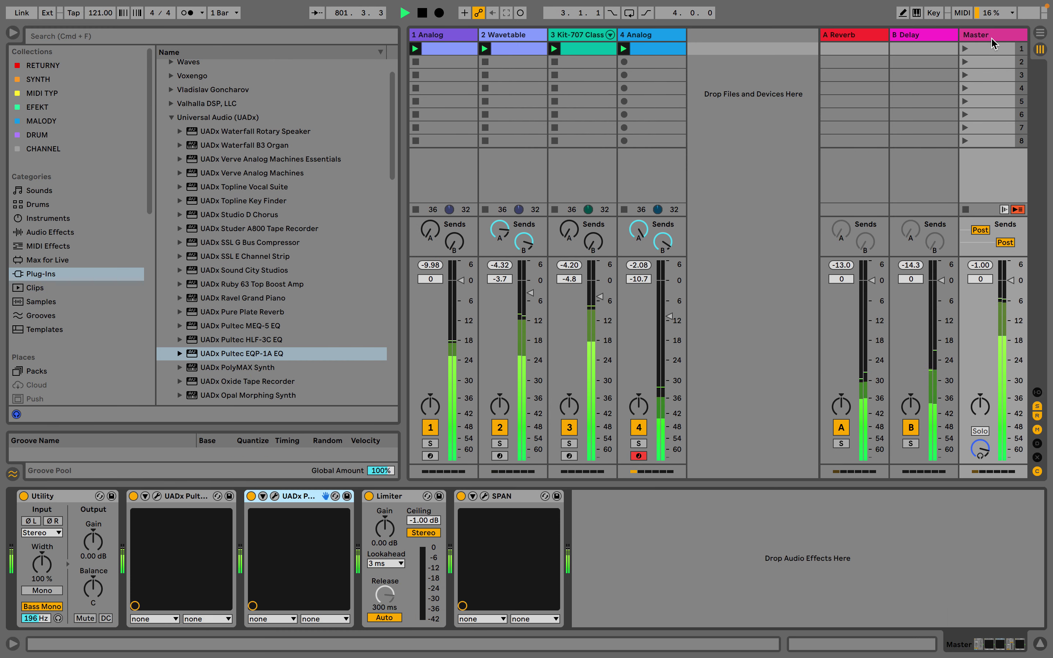
left_click(485, 496)
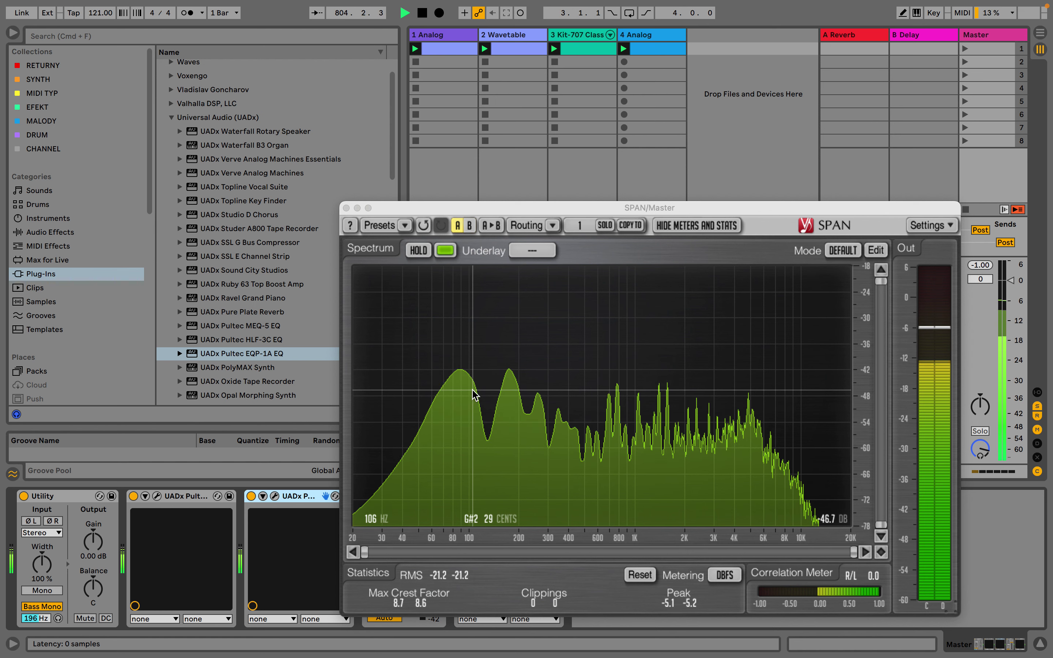
left_click(640, 575)
left_click(346, 208)
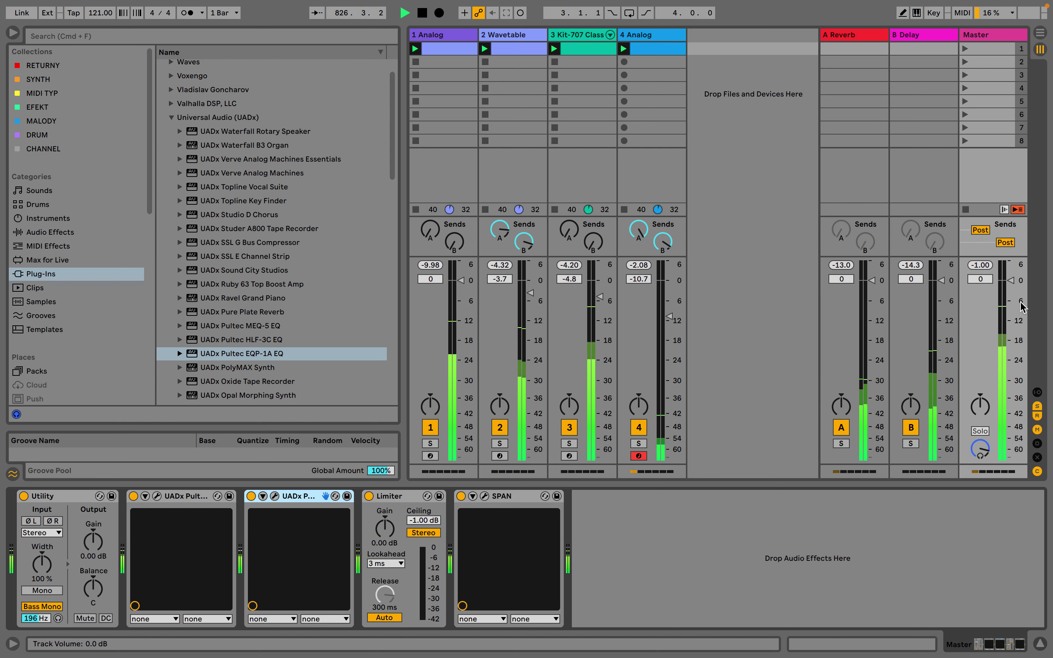
Fade the Master track volume down to -16.0 dB
left_click(1010, 281)
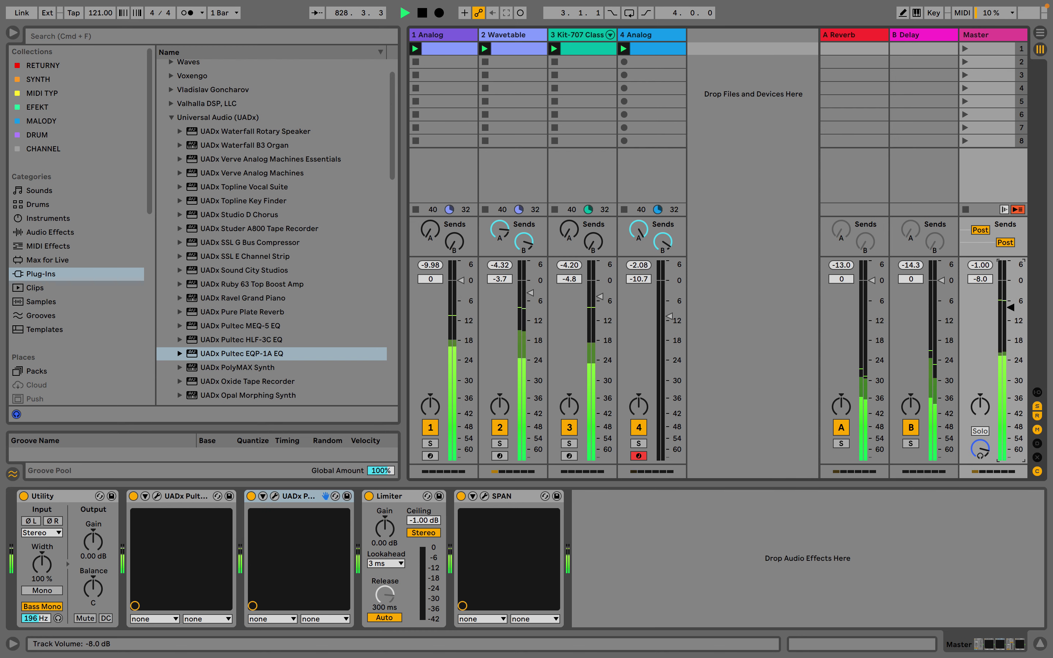
left_click_drag(1011, 308, 1011, 320)
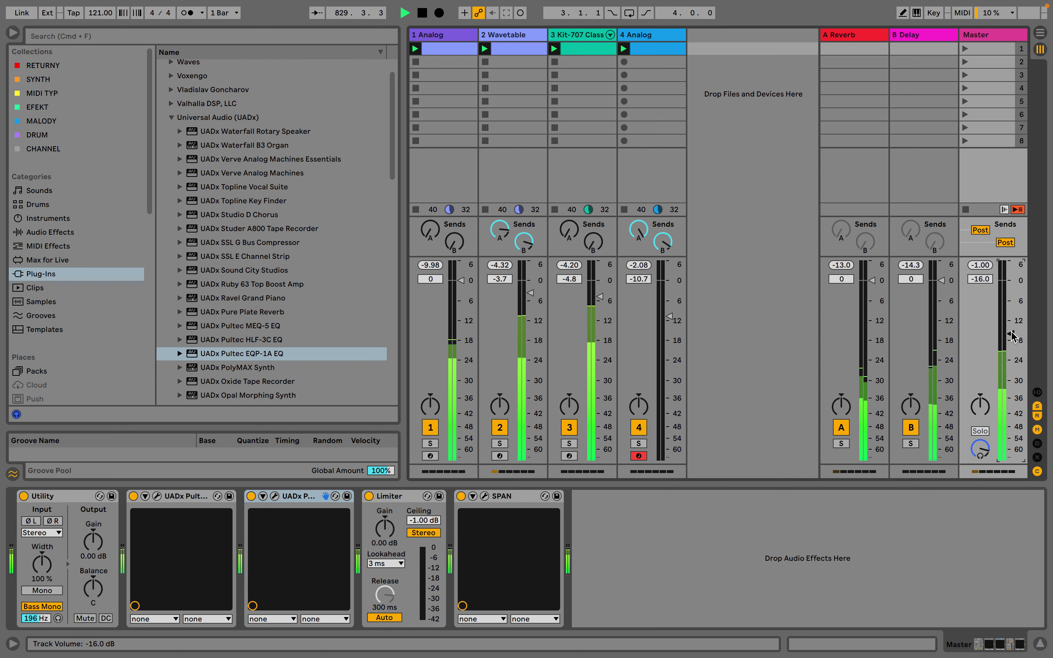